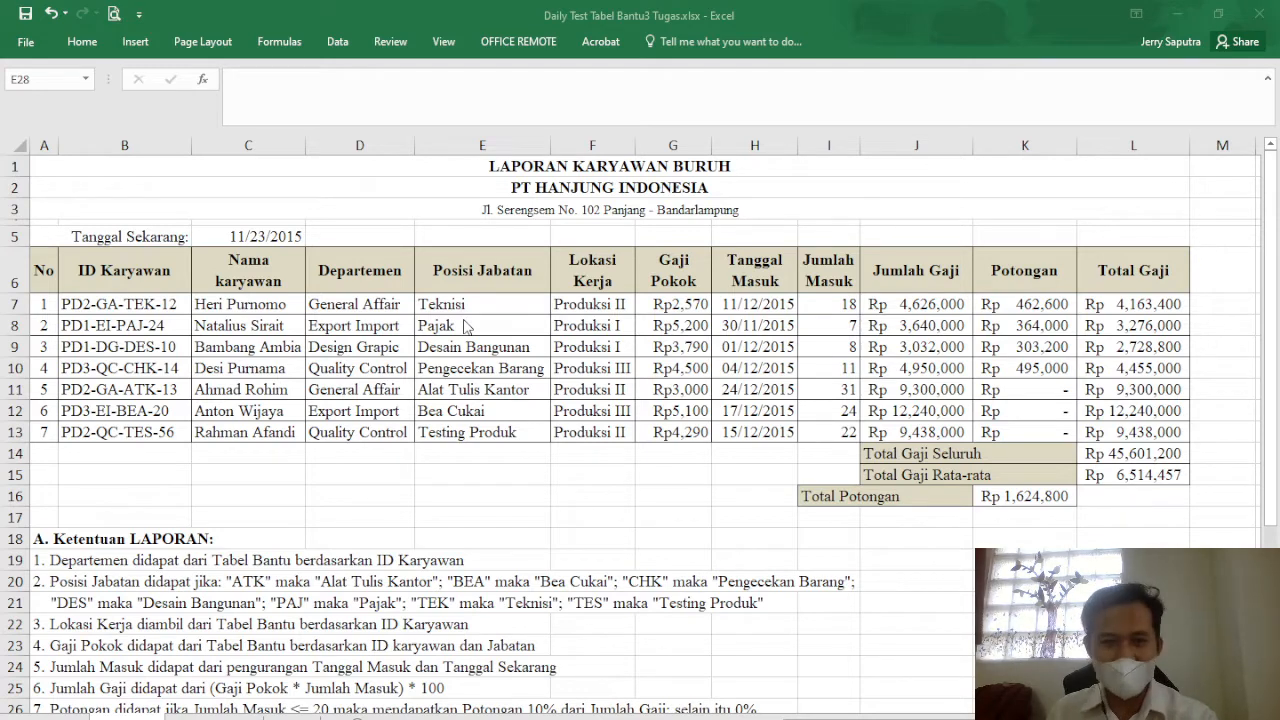
- Compare the GA, QC, EI and DG codes in the base-salary helper table with the employee IDs in the report sheet
{"action": "left_click", "coordinate": [240, 718]}
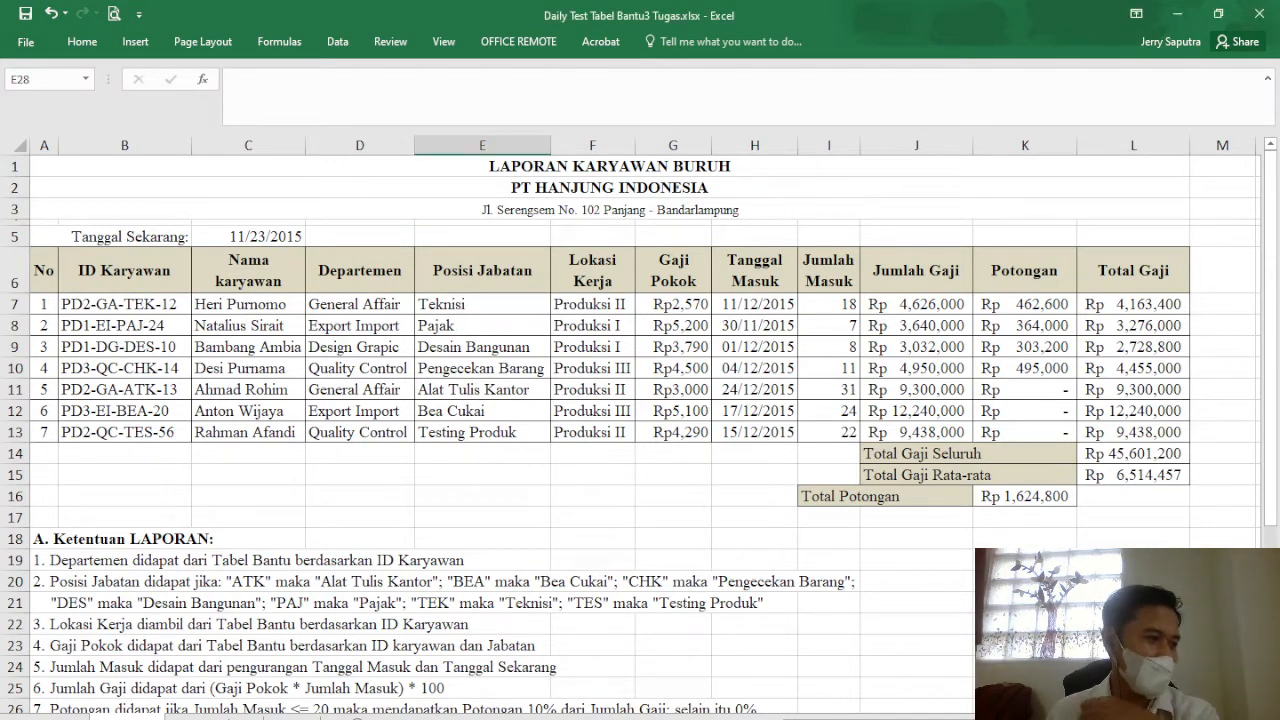
{"action": "left_click", "coordinate": [214, 718]}
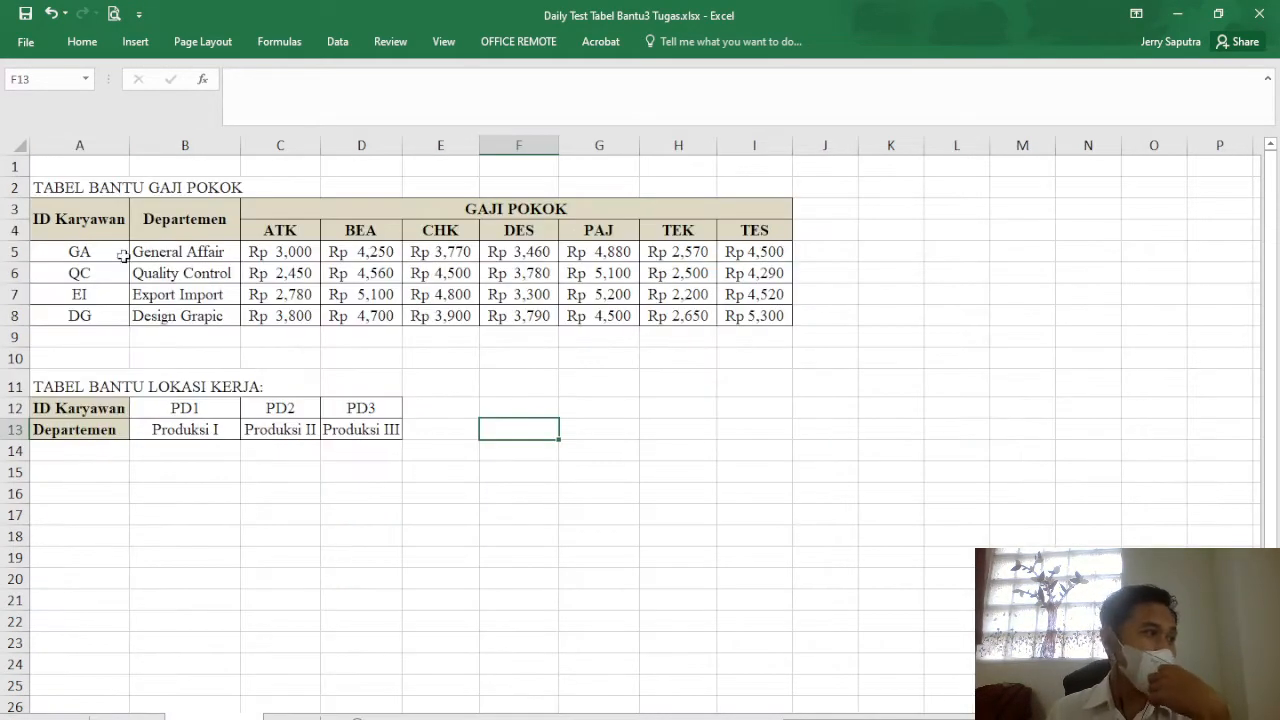
{"action": "left_click_drag", "start_coordinate": [80, 222], "coordinate": [80, 315]}
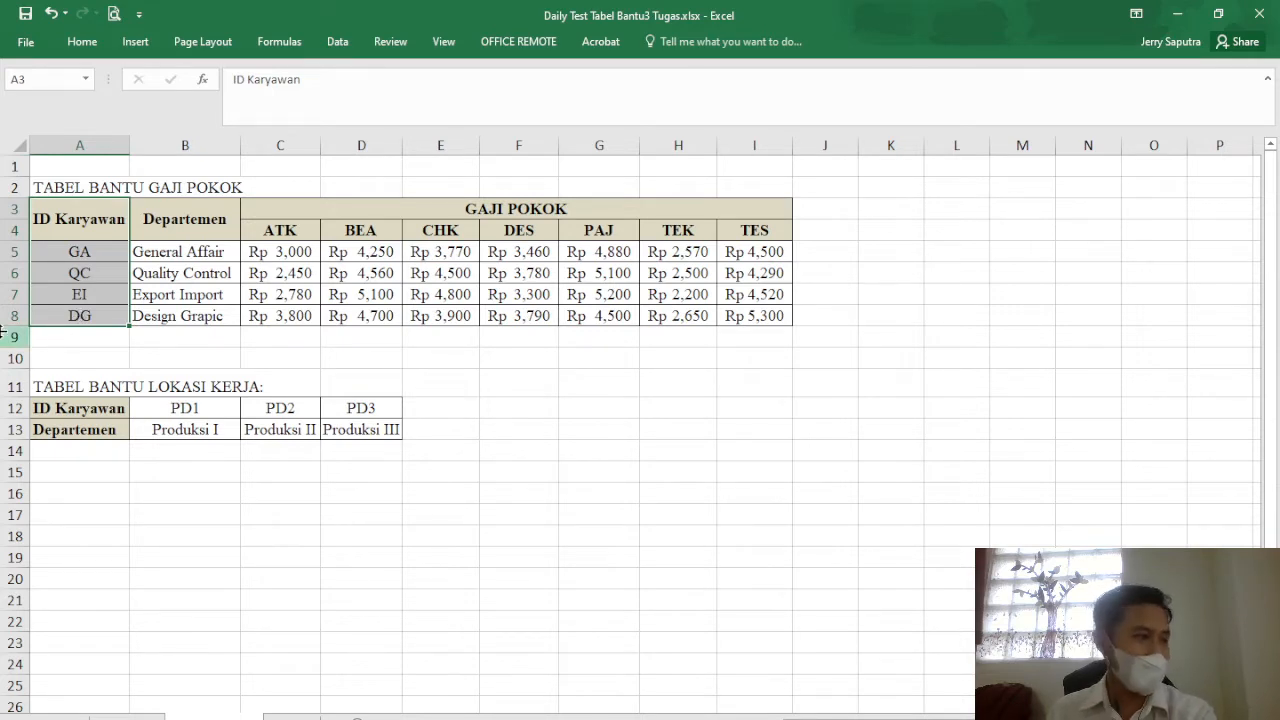
{"action": "left_click_drag", "start_coordinate": [142, 408], "coordinate": [434, 407]}
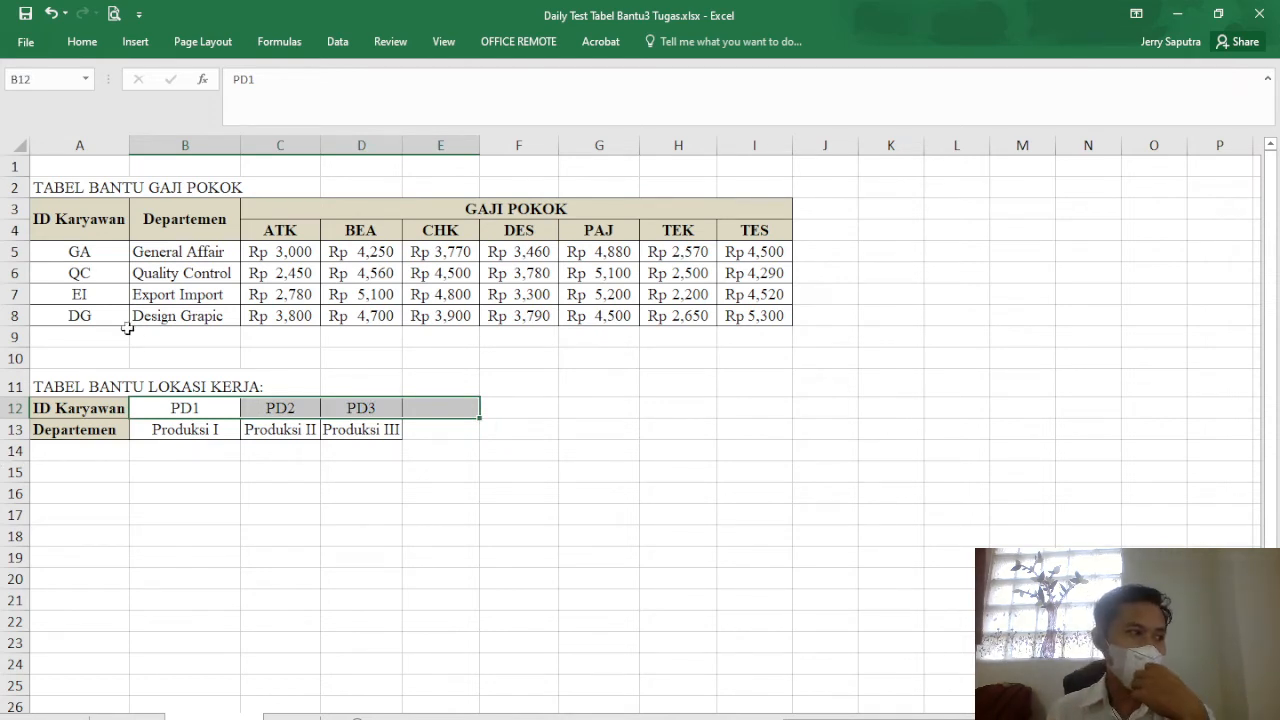
{"action": "left_click", "coordinate": [96, 254]}
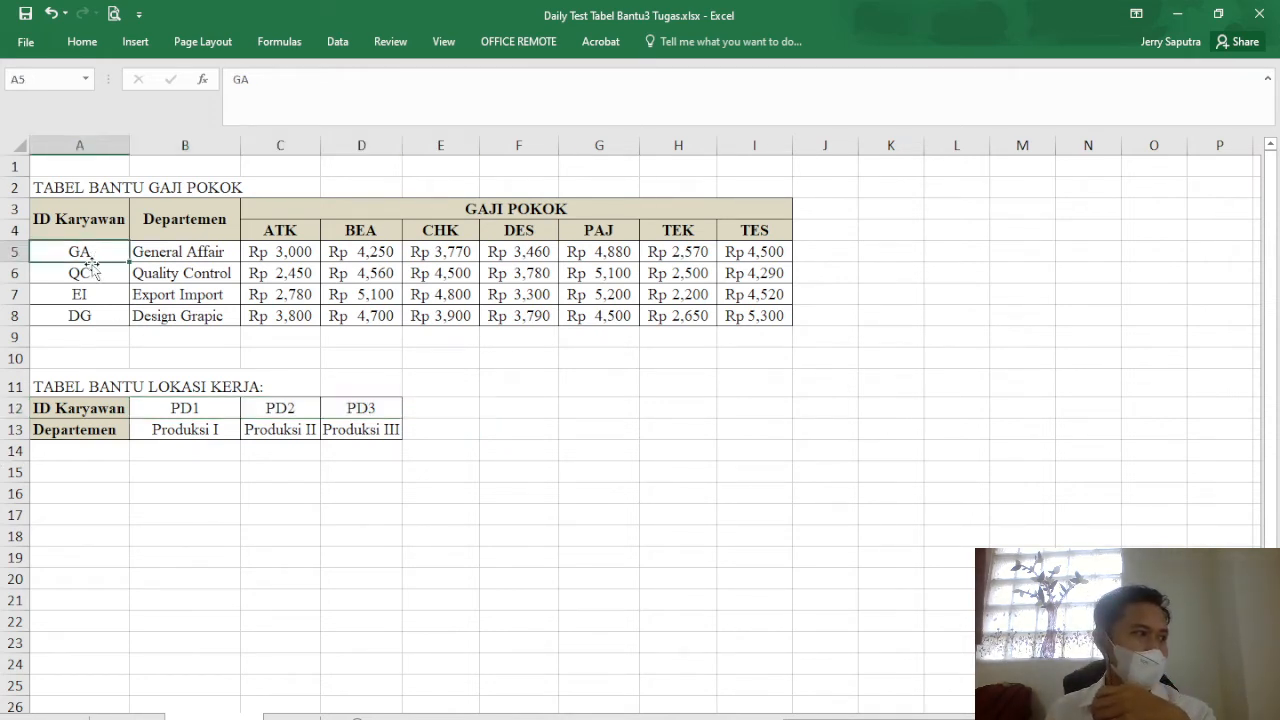
{"action": "left_click", "coordinate": [132, 718]}
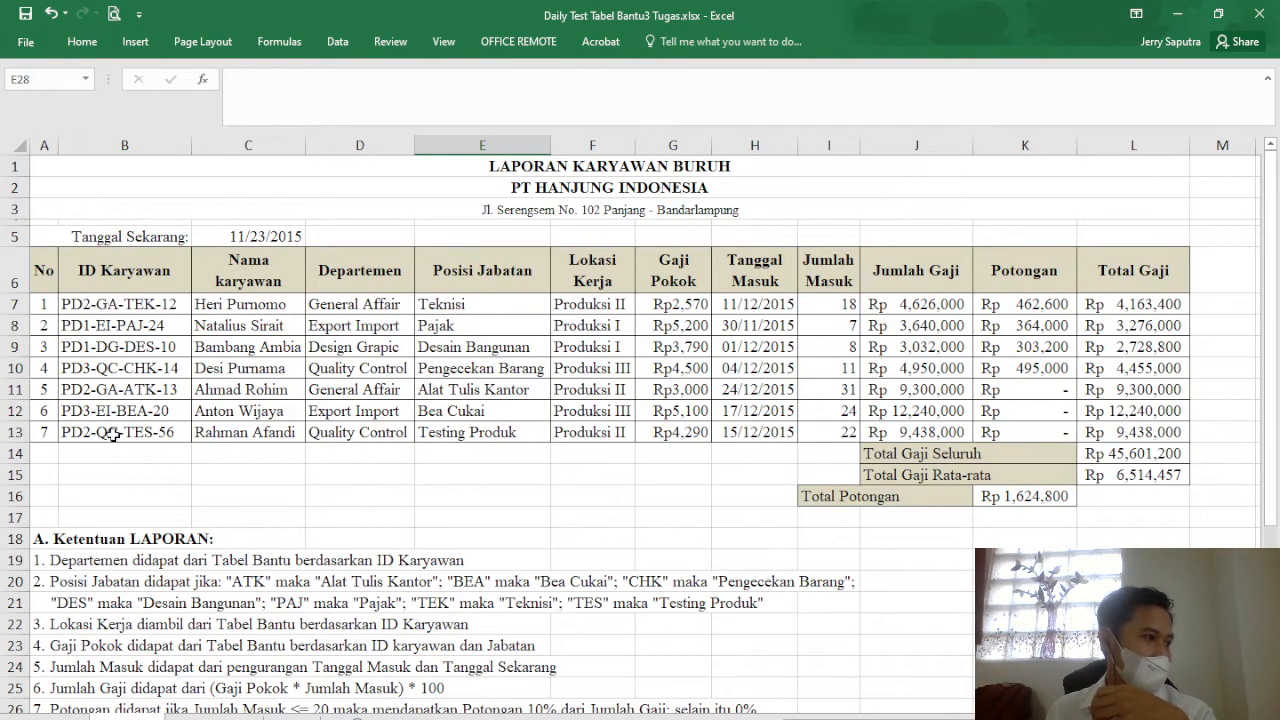
{"action": "left_click", "coordinate": [205, 718]}
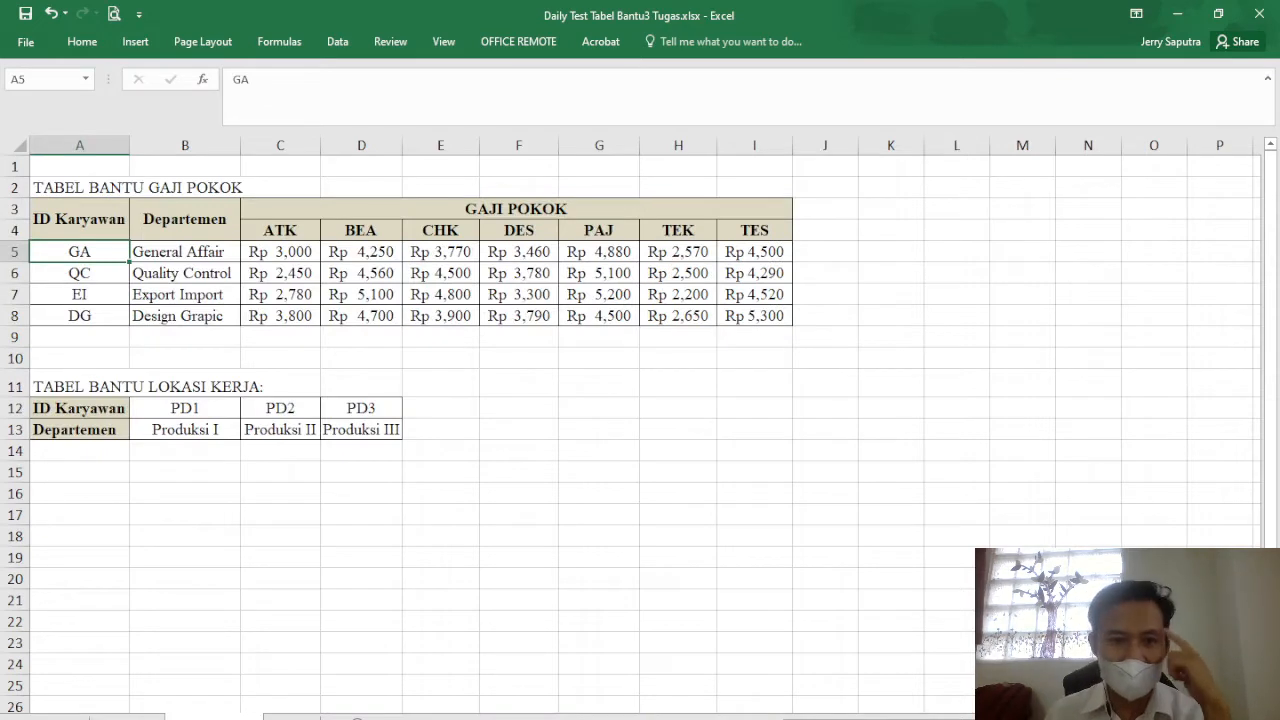
{"action": "mouse_move", "coordinate": [94, 243]}
{"action": "left_mouse_down"}
{"action": "mouse_move", "coordinate": [91, 317]}
{"action": "mouse_move", "coordinate": [92, 250]}
{"action": "left_mouse_up"}
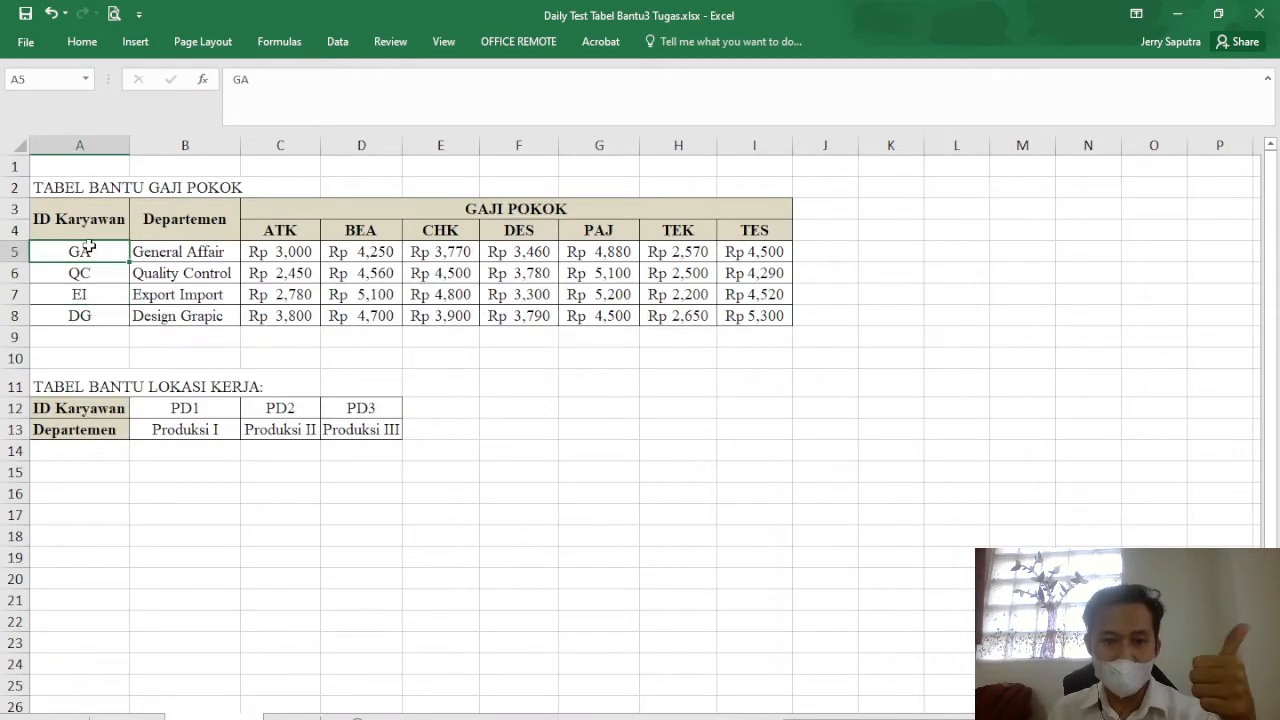
- Compare the PD1 to PD3 codes and production locations in the work-location helper table with the report's employee IDs
{"action": "left_click", "coordinate": [106, 706]}
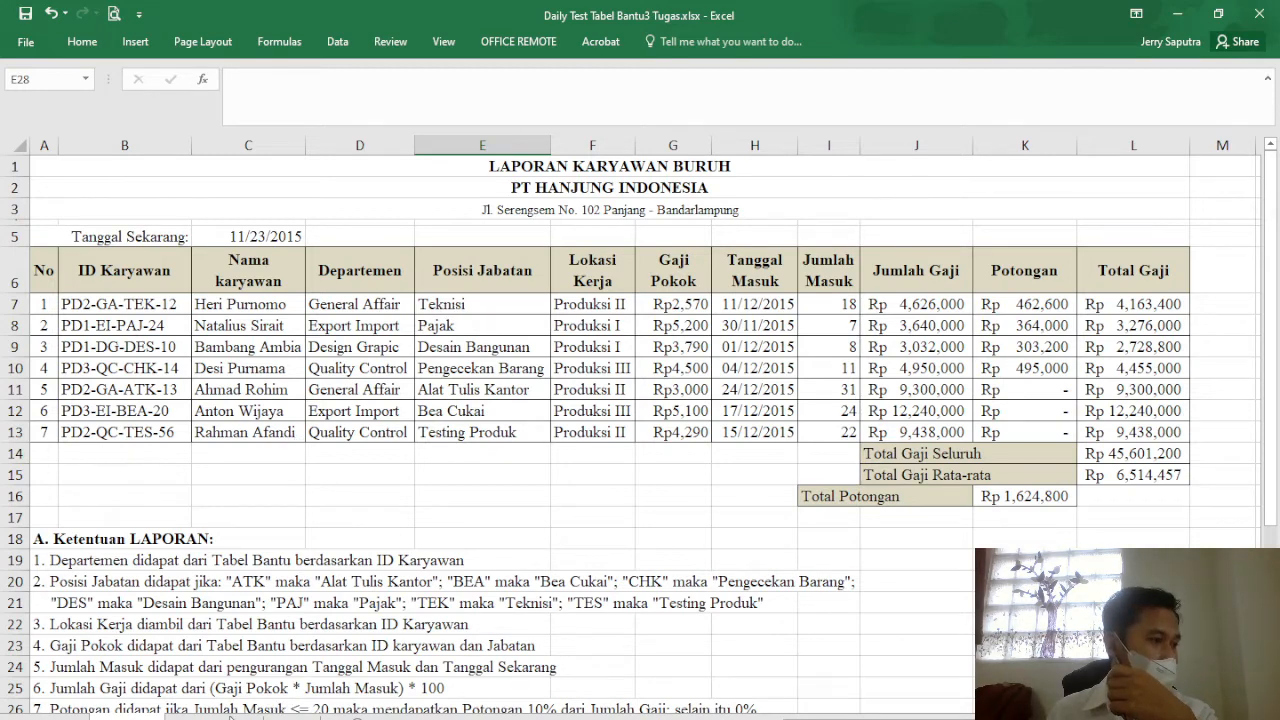
{"action": "key", "text": "ctrl+Page_Down"}
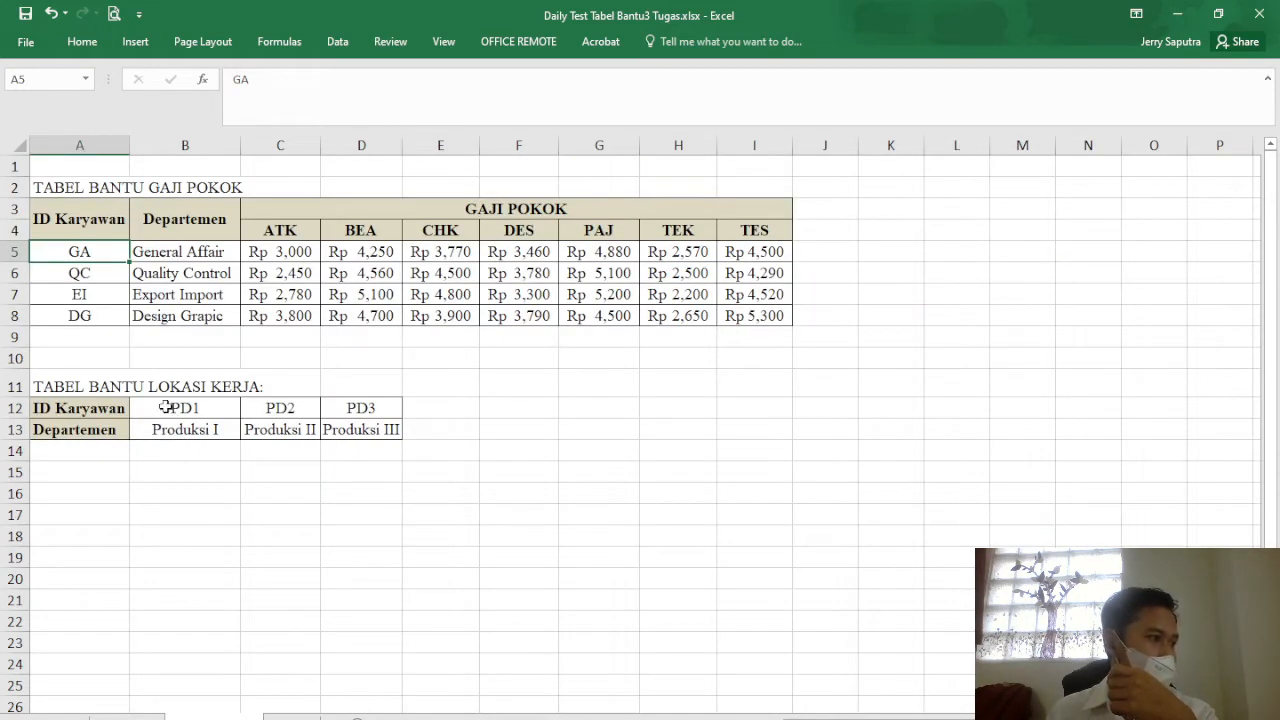
{"action": "left_click_drag", "start_coordinate": [174, 407], "coordinate": [366, 408]}
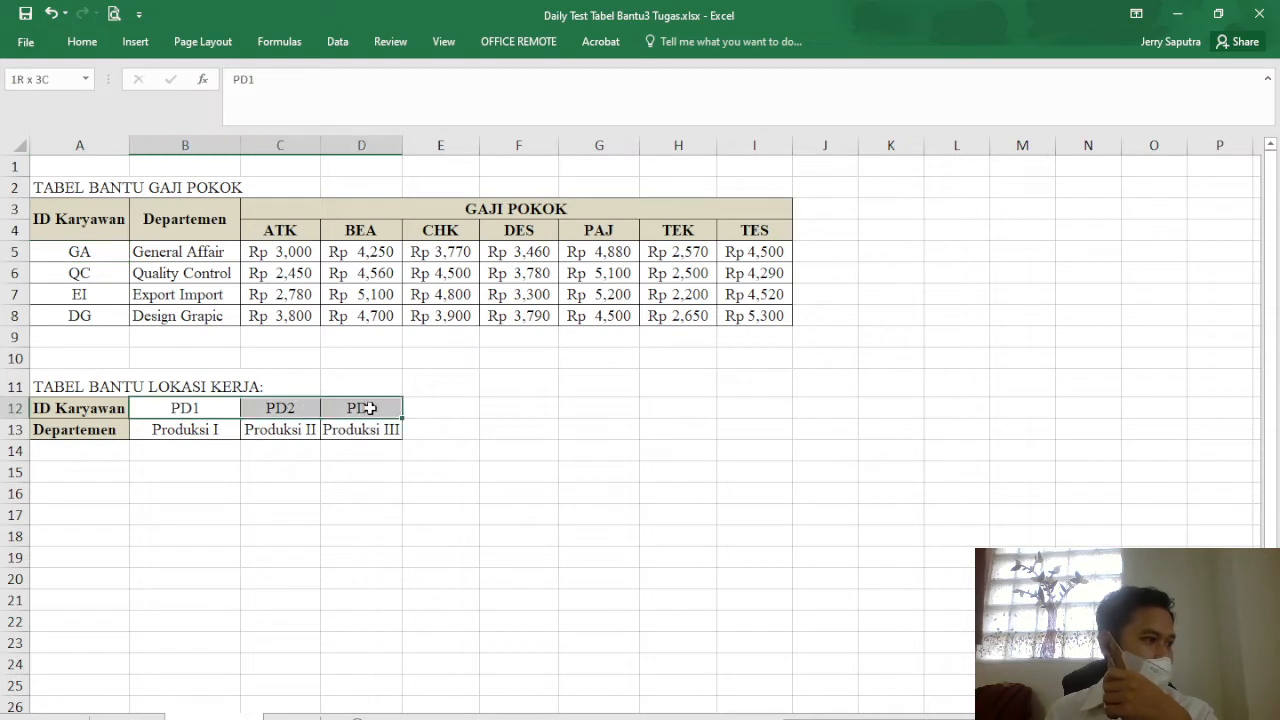
{"action": "left_click", "coordinate": [196, 428]}
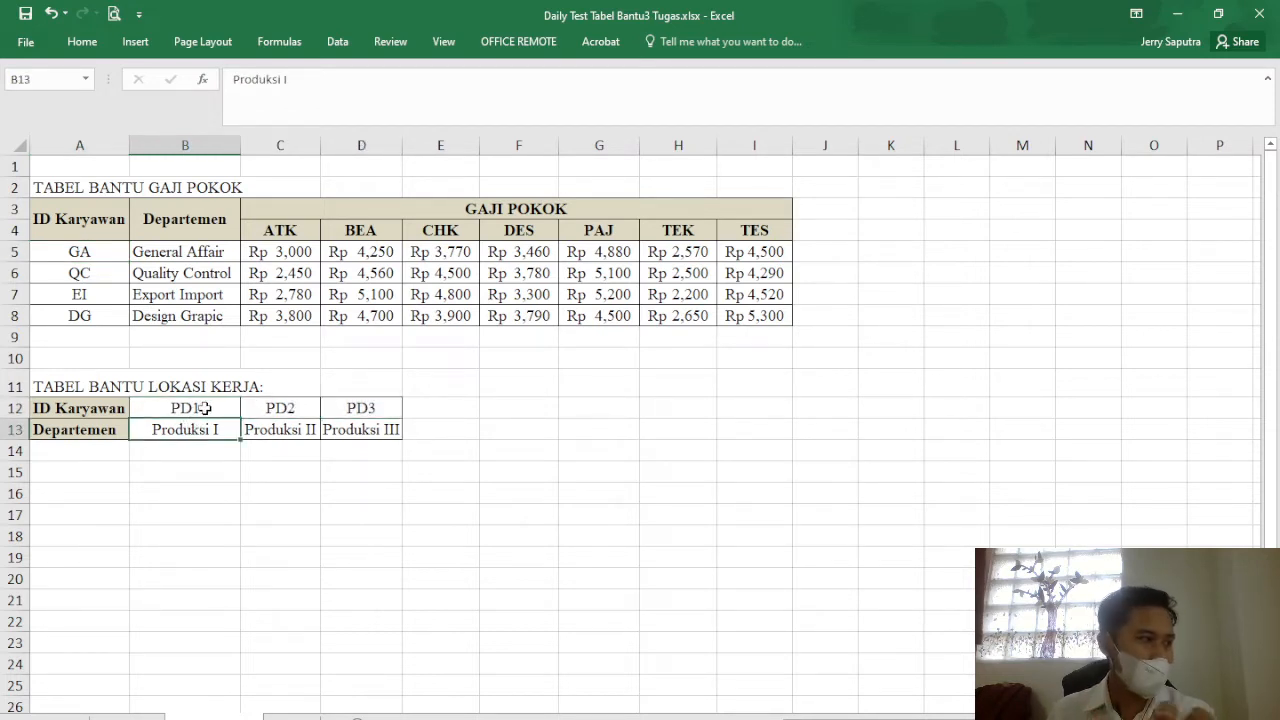
{"action": "left_click", "coordinate": [128, 717]}
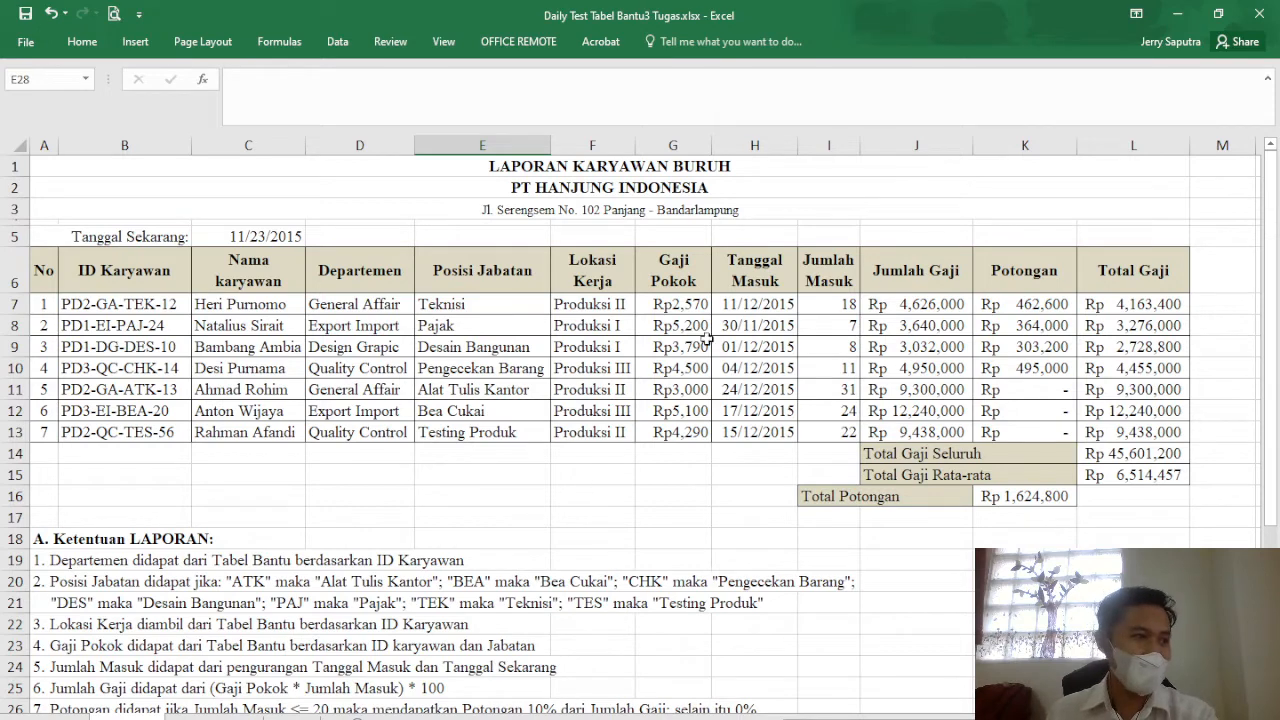
- Examine the Gaji Pokok lookup formula in G7 and the job-code columns of the helper table it refers to
{"action": "left_click", "coordinate": [689, 306]}
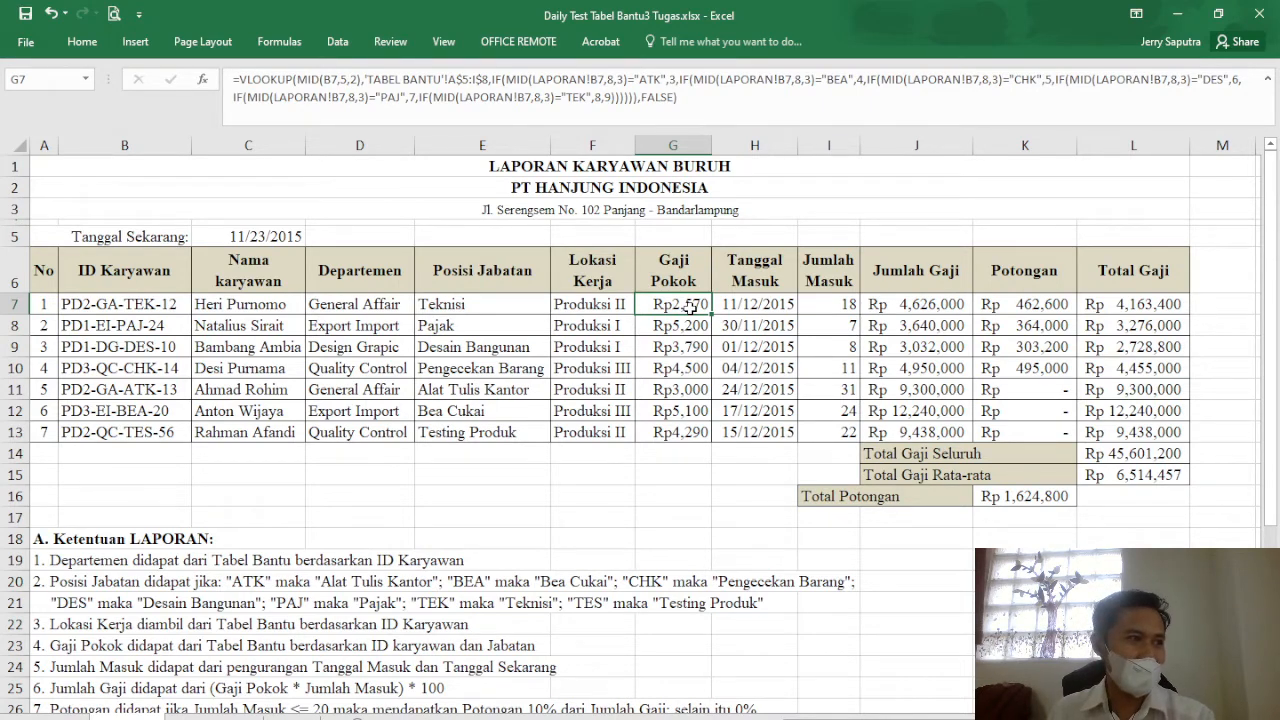
{"action": "double_click", "coordinate": [689, 306]}
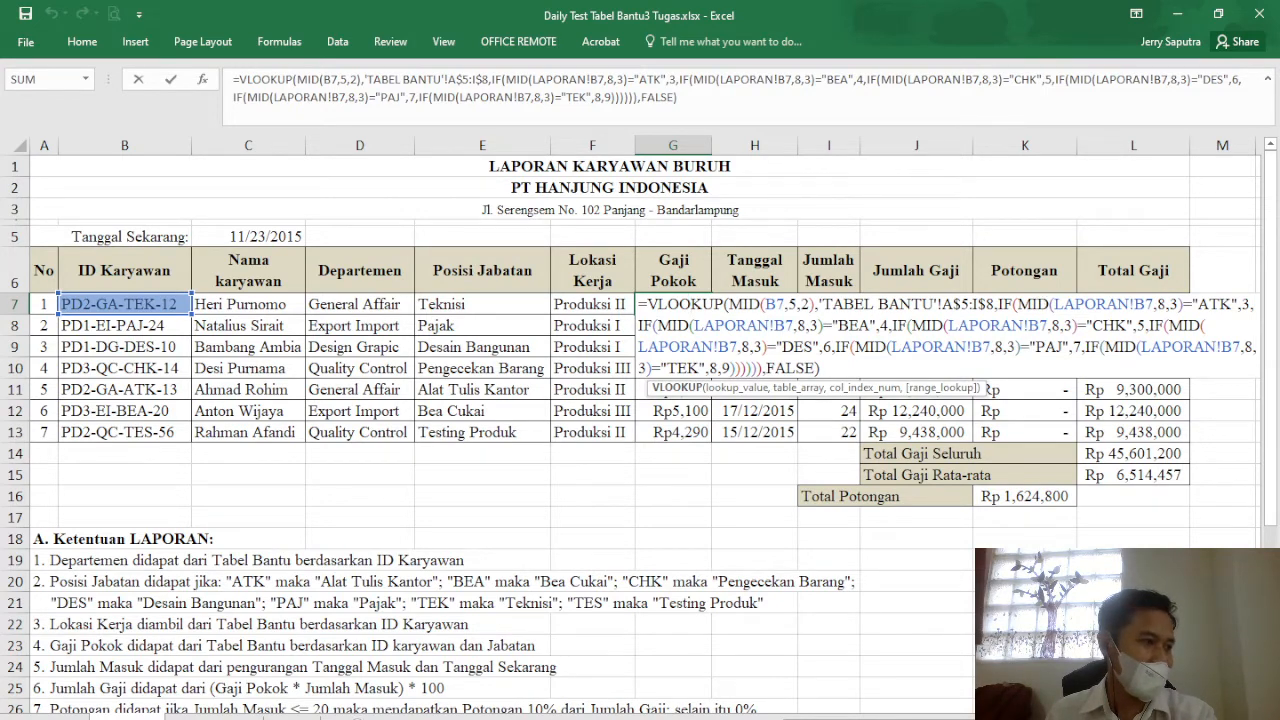
{"action": "left_click", "coordinate": [214, 718]}
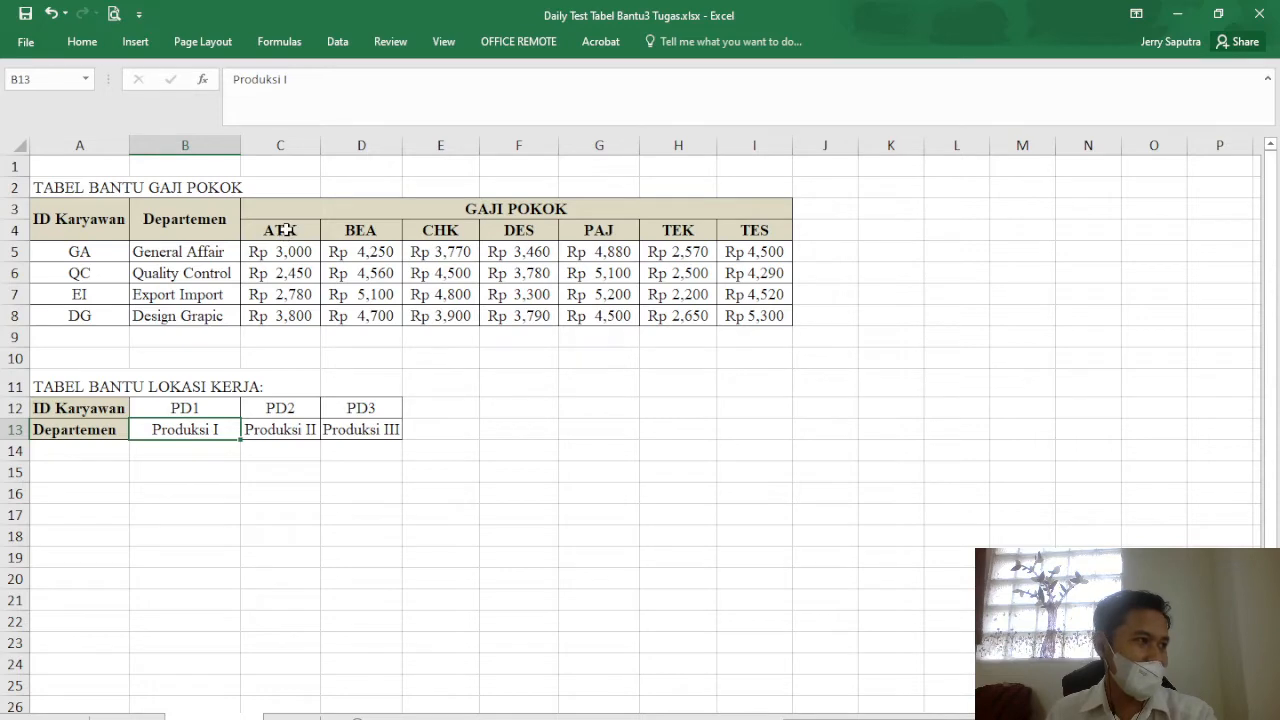
{"action": "left_click", "coordinate": [128, 718]}
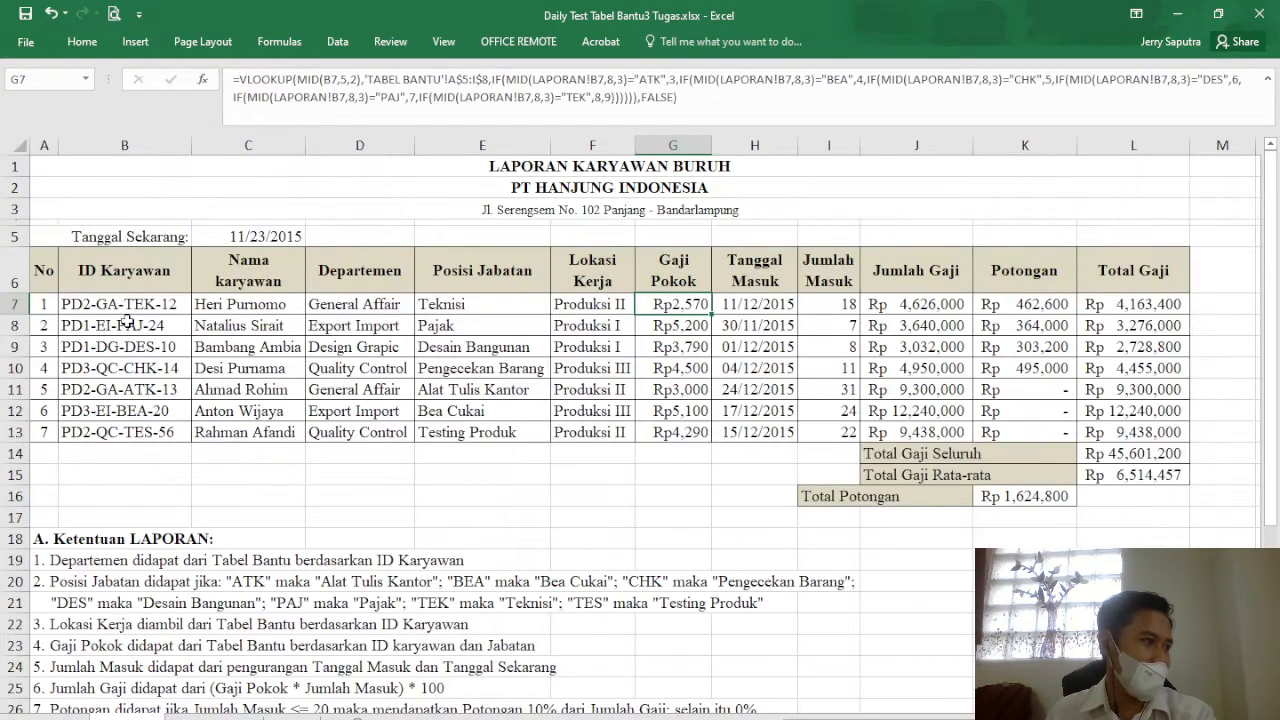
- Try to extend G7's formula with four pasted copies of its IF(MID(LAPORAN!B7,8,3)="ATK",3 condition
{"action": "double_click", "coordinate": [690, 304]}
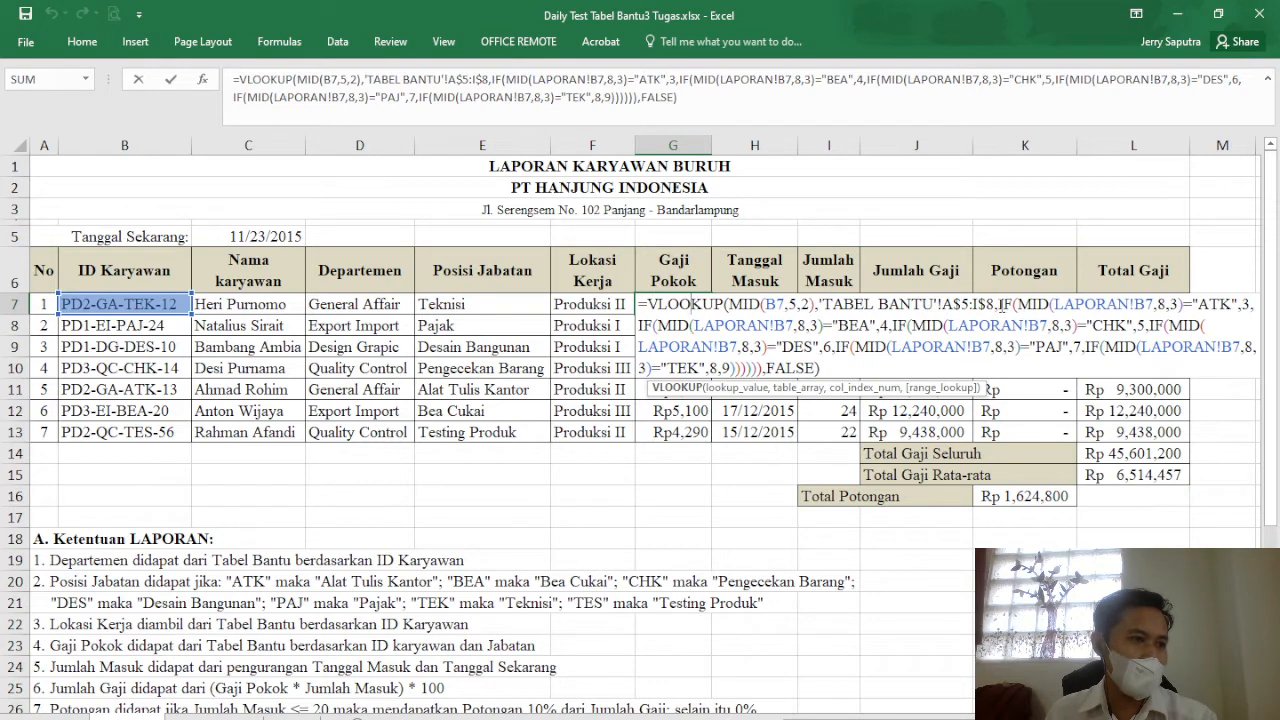
{"action": "left_click_drag", "start_coordinate": [1002, 304], "coordinate": [1250, 307]}
{"action": "key", "text": "ctrl+c"}
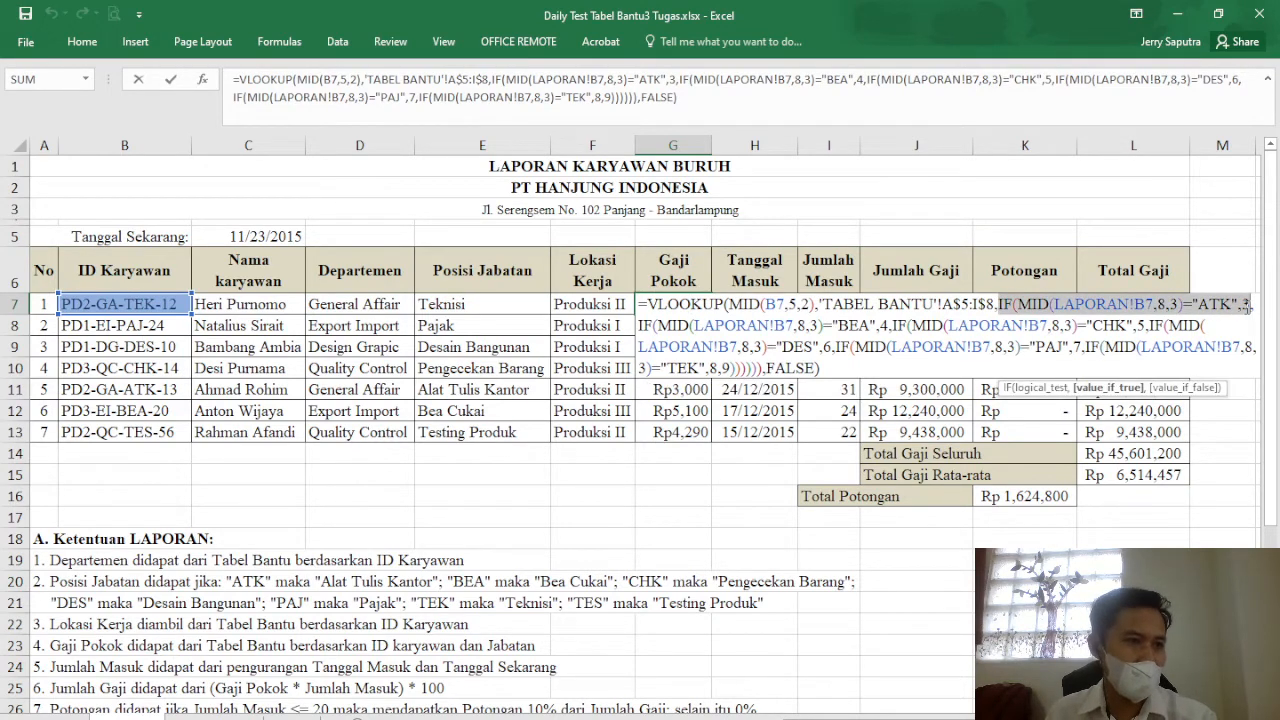
{"action": "left_click", "coordinate": [1252, 304]}
{"action": "key", "text": "ctrl+v"}
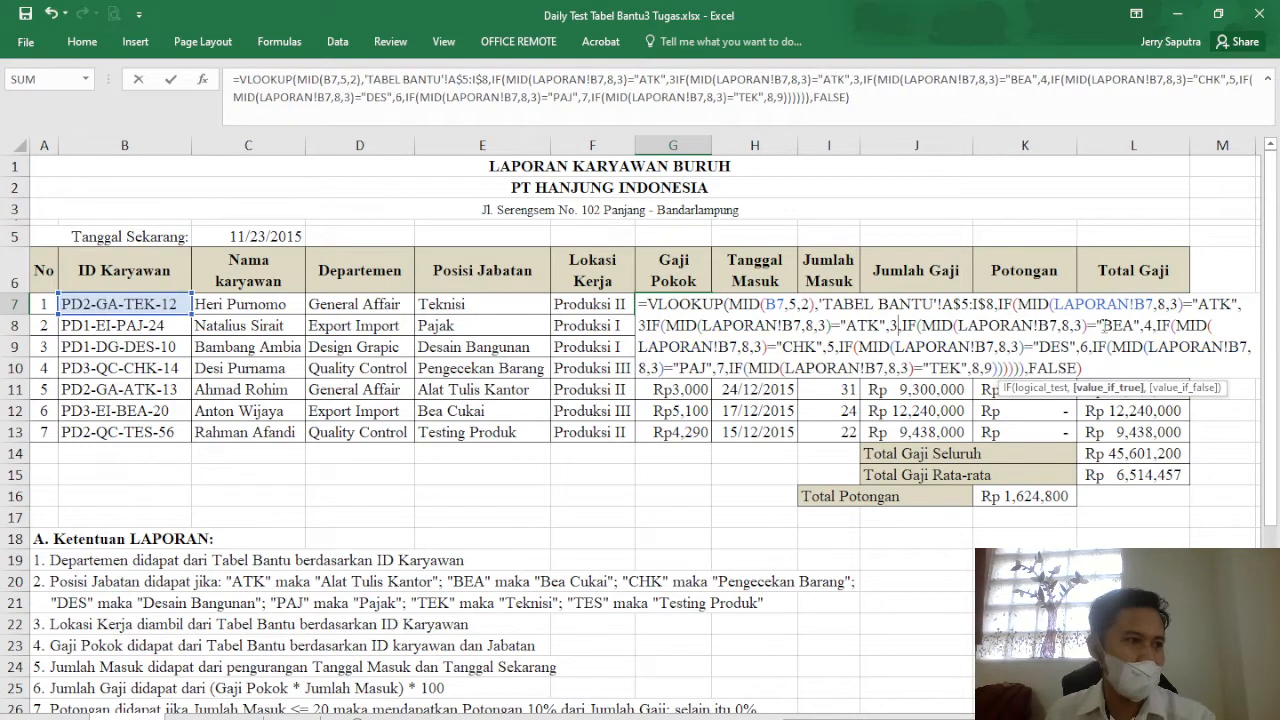
{"action": "key", "text": "ctrl+v"}
{"action": "key", "text": "ctrl+v"}
{"action": "key", "text": "ctrl+v"}
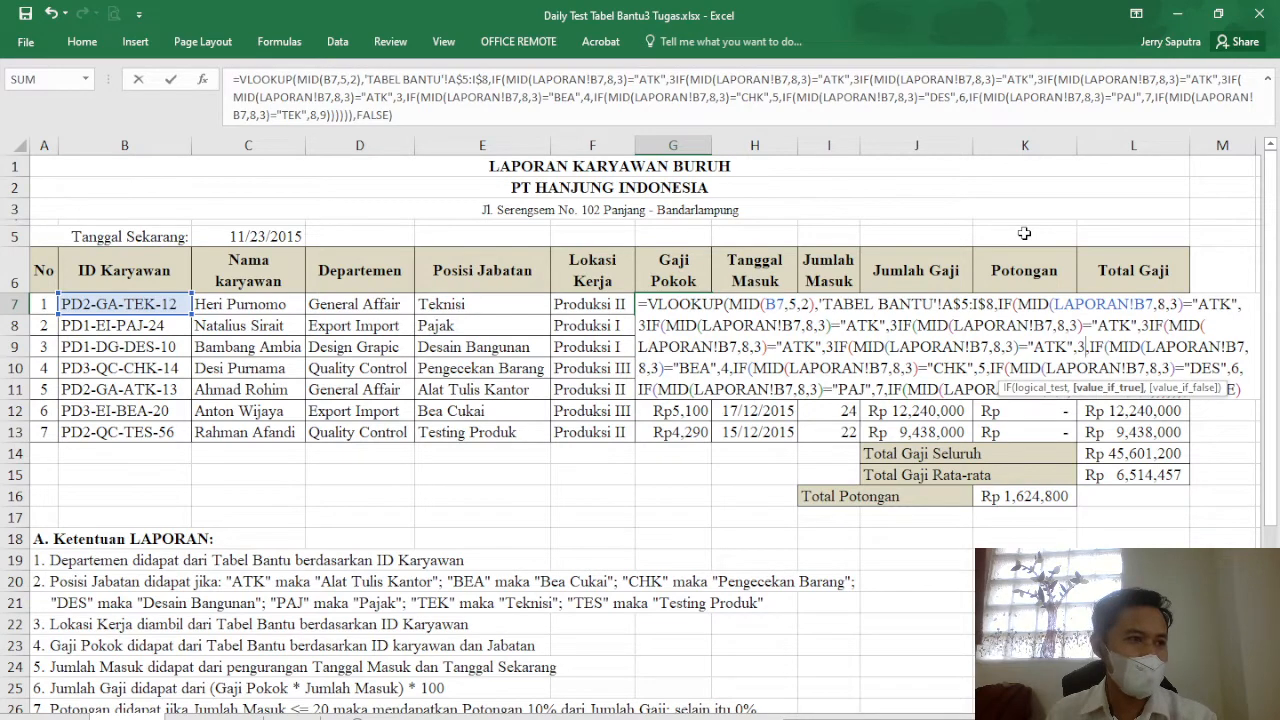
{"action": "key", "text": "Return"}
{"action": "left_click", "coordinate": [636, 486]}
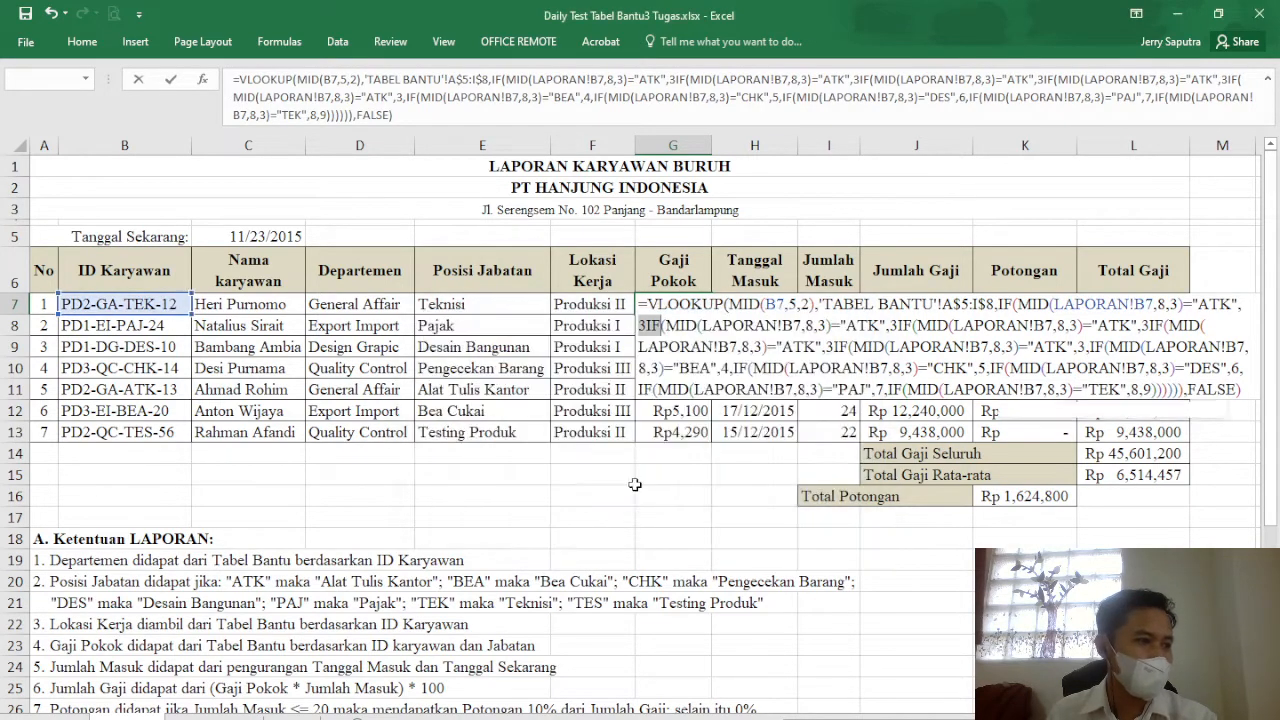
- Remove the duplicated "ATK" conditions from the Gaji Pokok formula in G7 and commit the formula
{"action": "key", "text": "ctrl+z"}
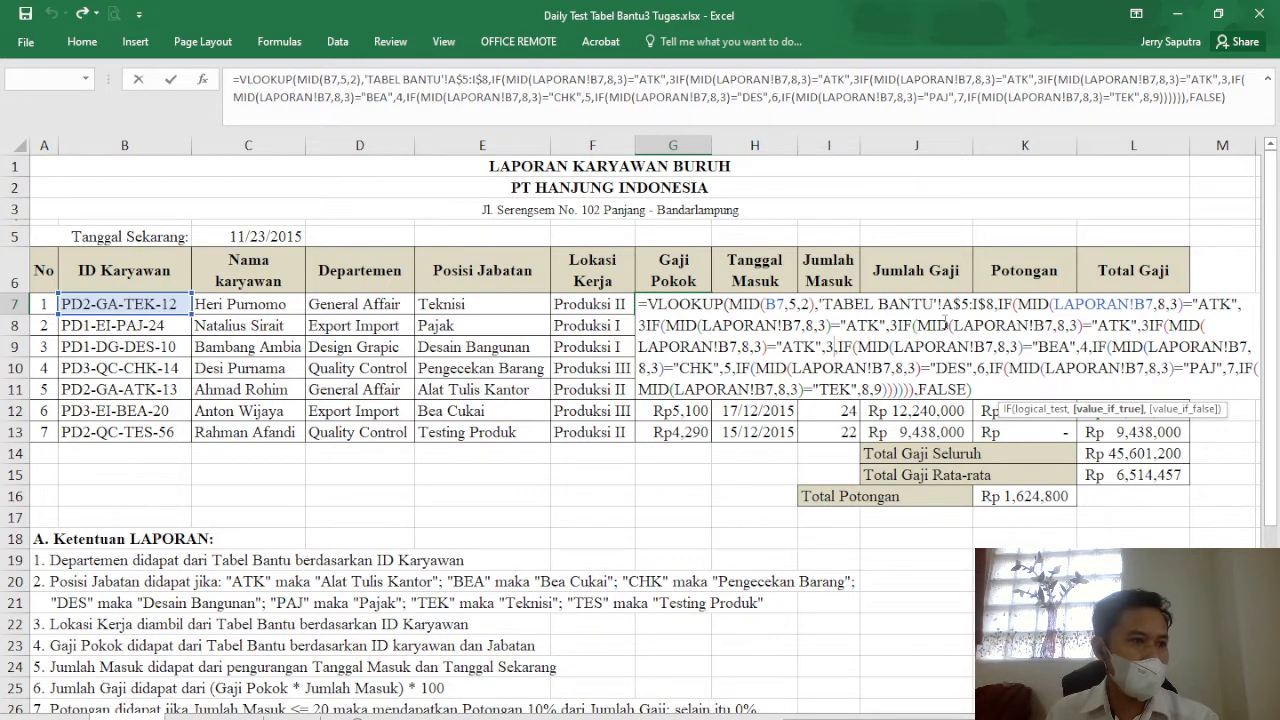
{"action": "left_click", "coordinate": [898, 326], "text": "shift"}
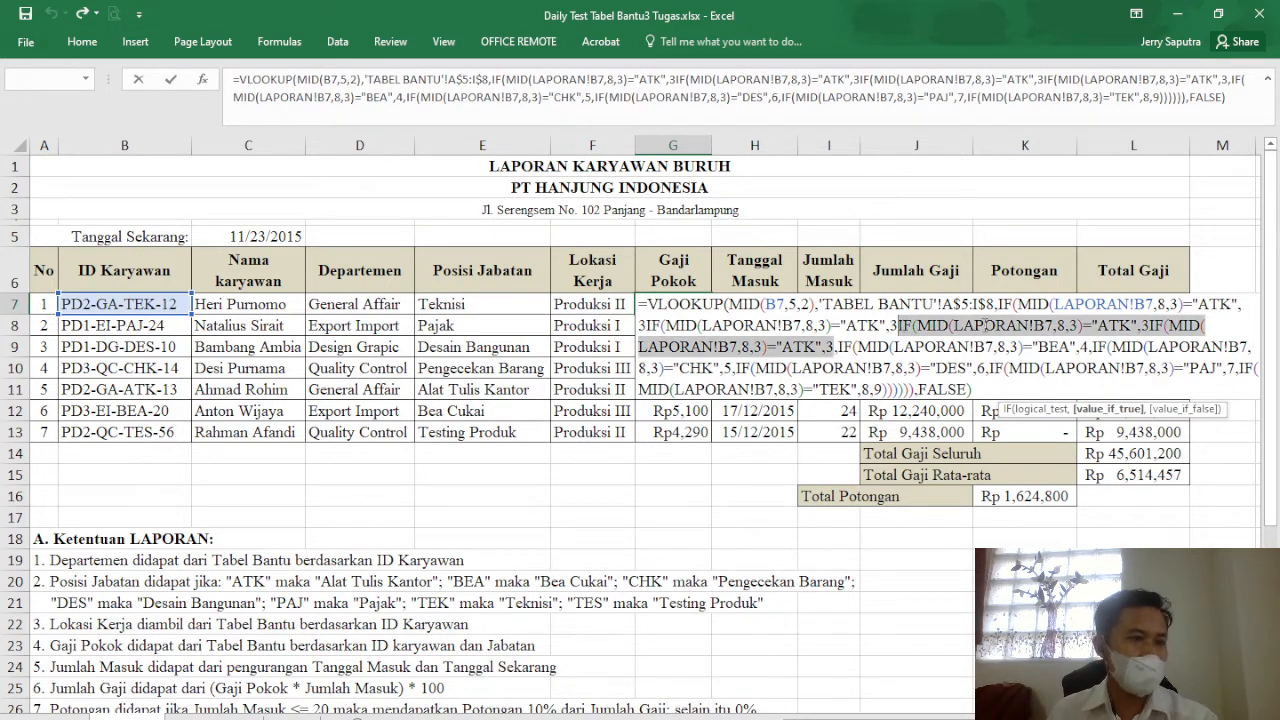
{"action": "key", "text": "Delete"}
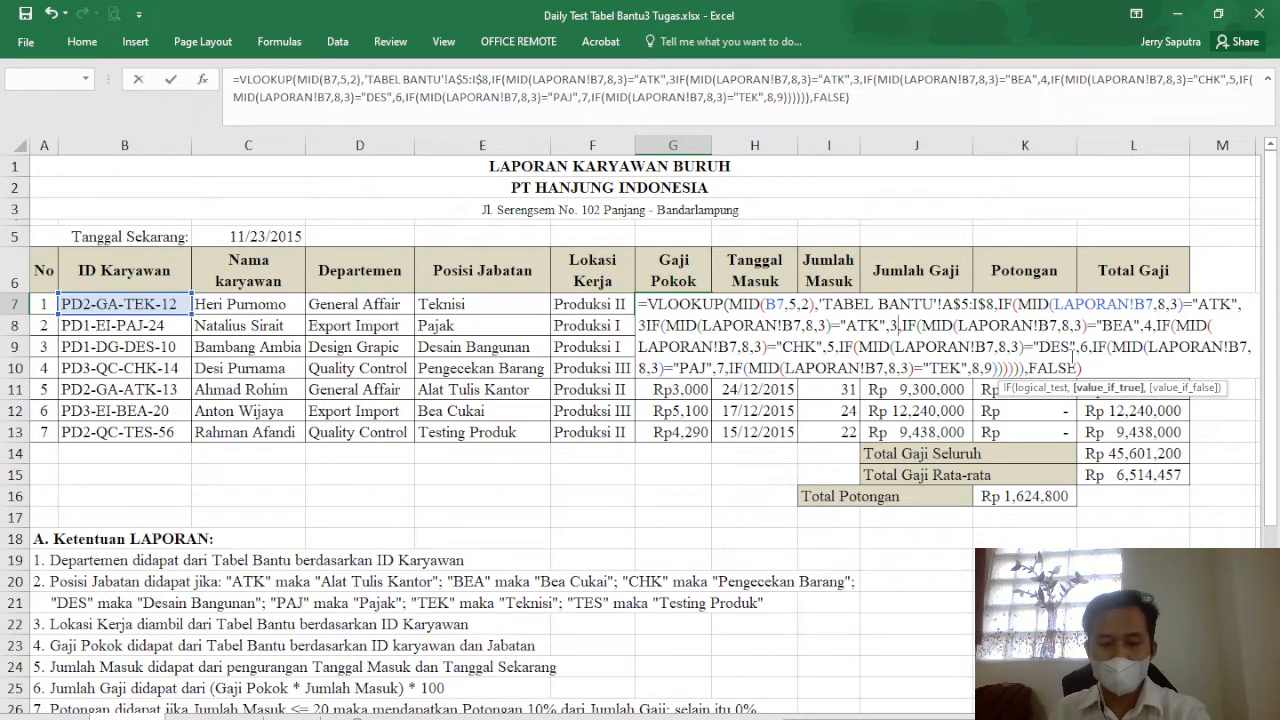
{"action": "key", "text": "Return"}
{"action": "left_click", "coordinate": [600, 487]}
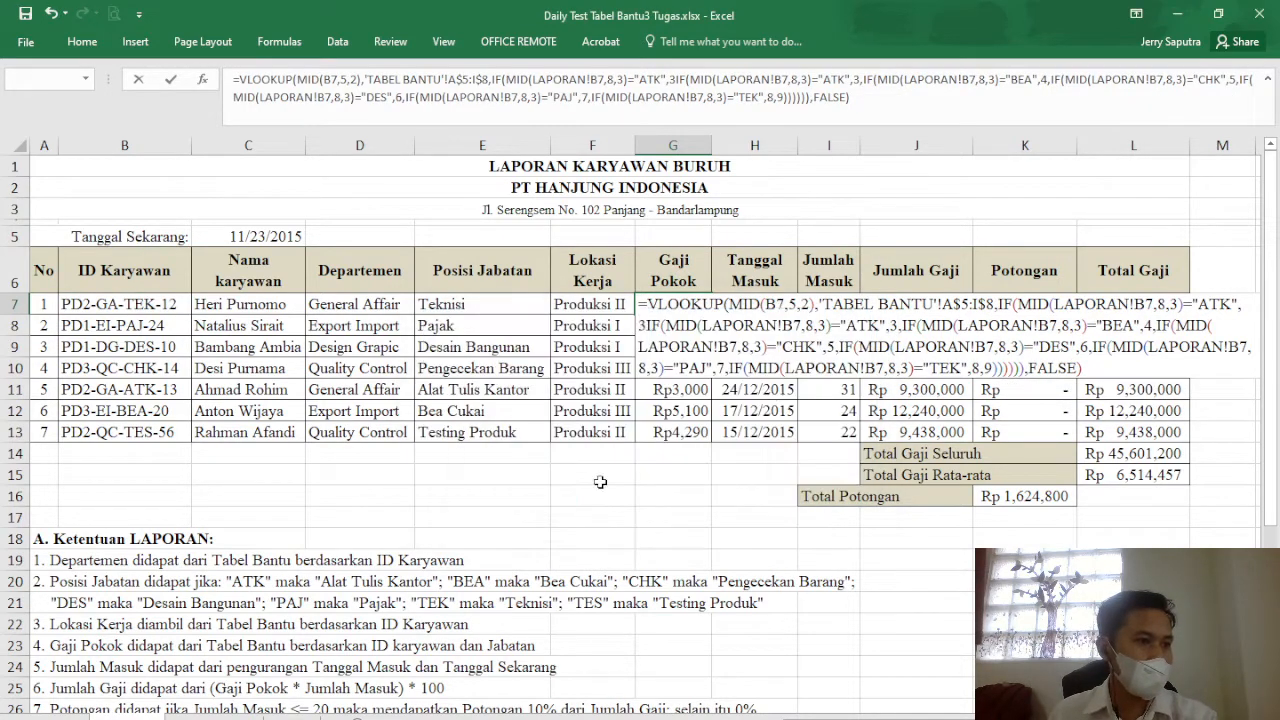
{"action": "left_click", "coordinate": [641, 326]}
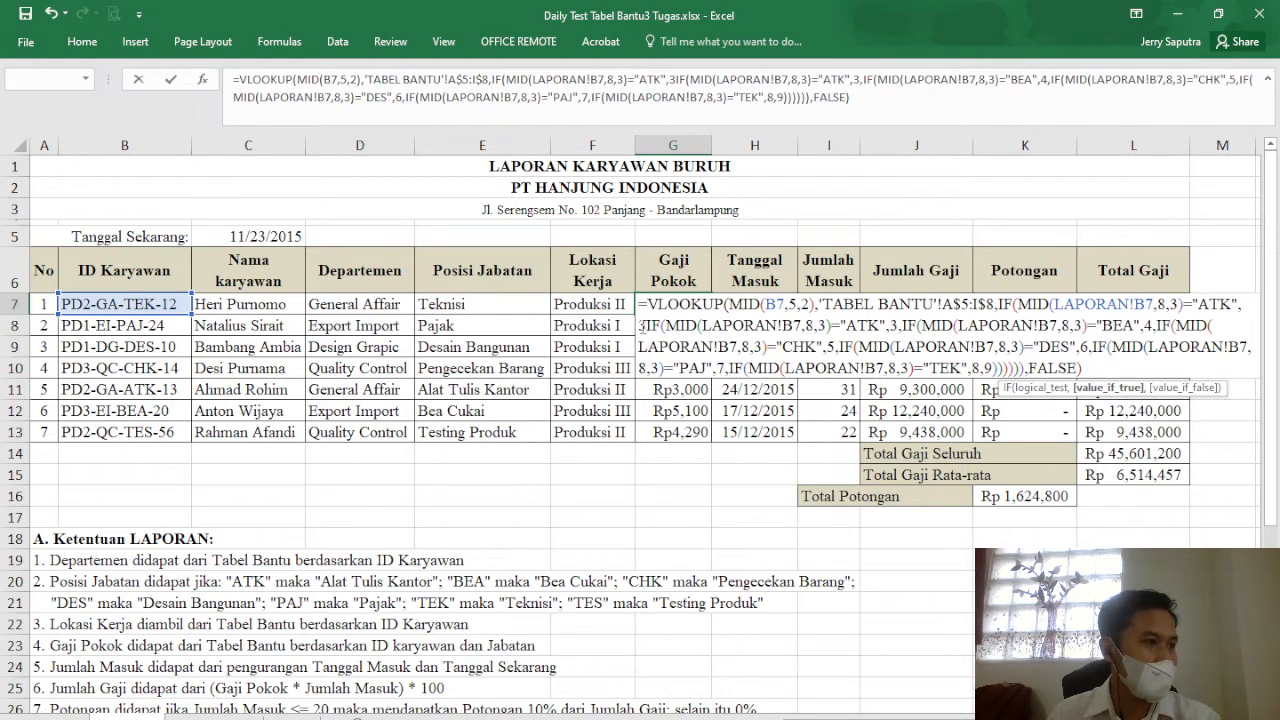
{"action": "left_click_drag", "start_coordinate": [645, 326], "coordinate": [898, 331]}
{"action": "key", "text": "Delete"}
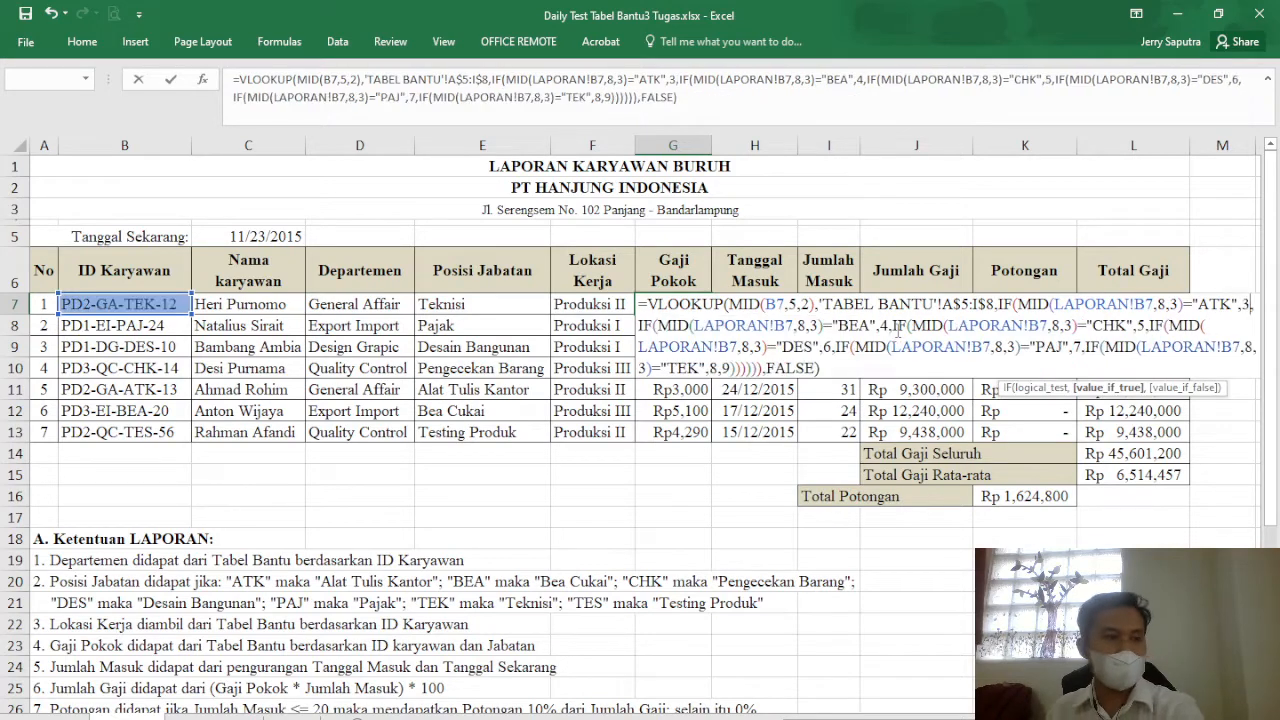
{"action": "key", "text": "Return"}
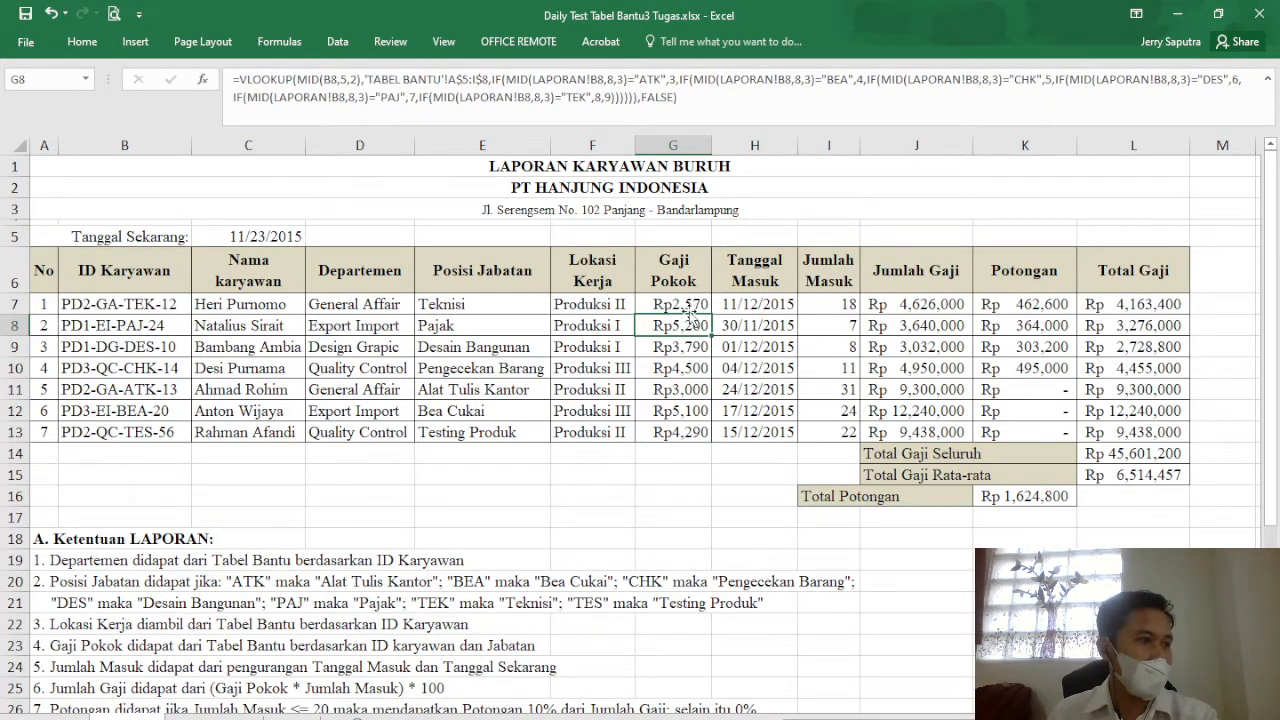
- Review the report, sort and filter, and graphic requirements listed beneath the employee table
{"action": "left_click", "coordinate": [690, 304]}
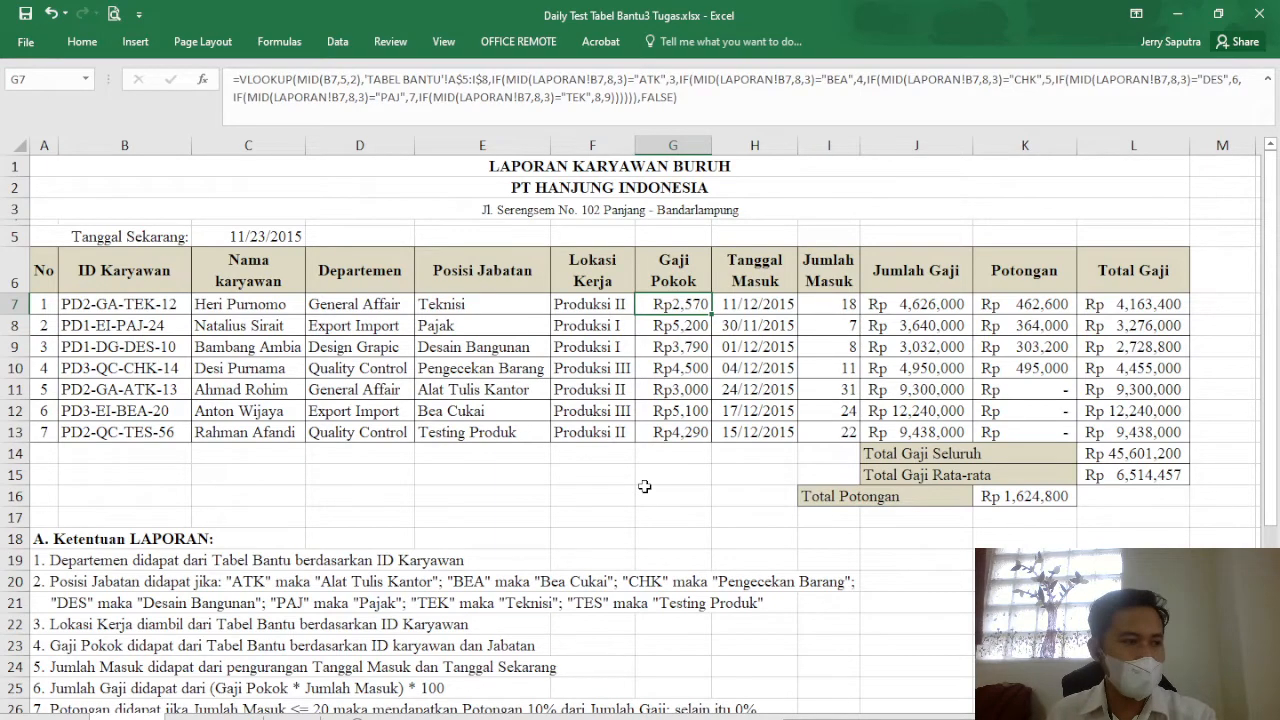
{"action": "scroll", "coordinate": [618, 477], "scroll_direction": "down", "scroll_amount": 4}
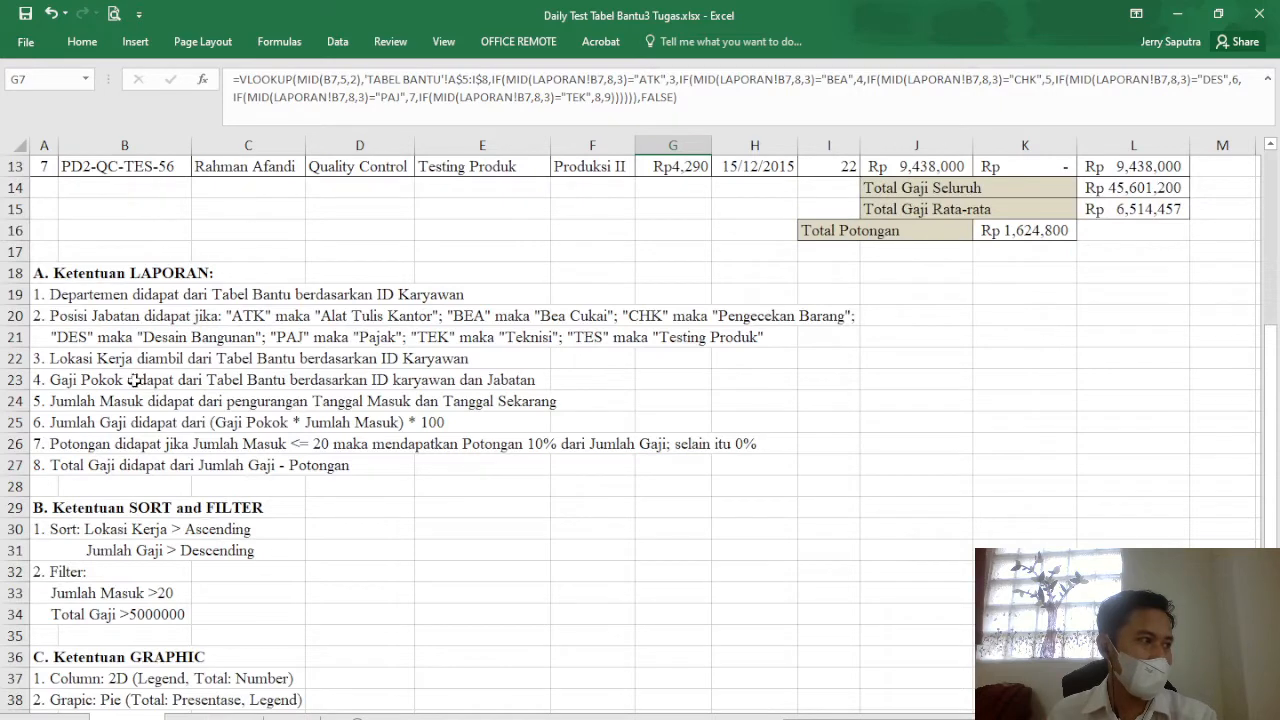
{"action": "scroll", "coordinate": [337, 391], "scroll_direction": "up", "scroll_amount": 4}
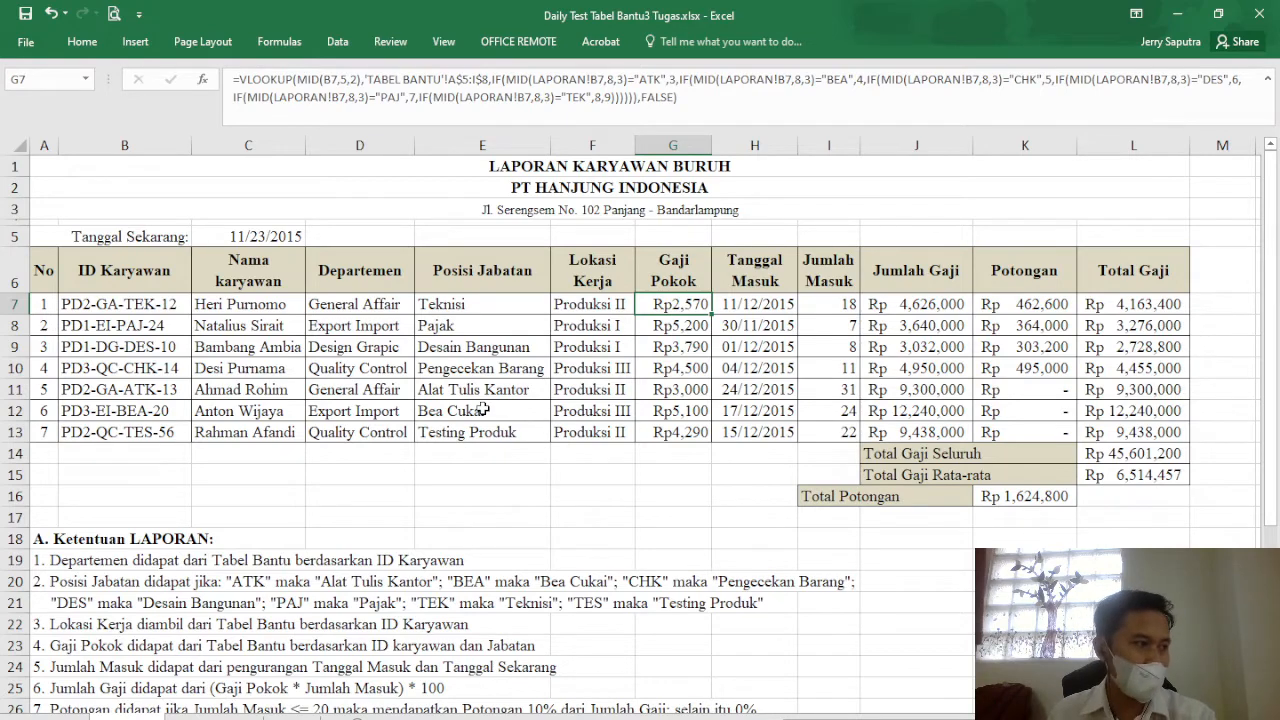
{"action": "scroll", "coordinate": [483, 410], "scroll_direction": "down", "scroll_amount": 5}
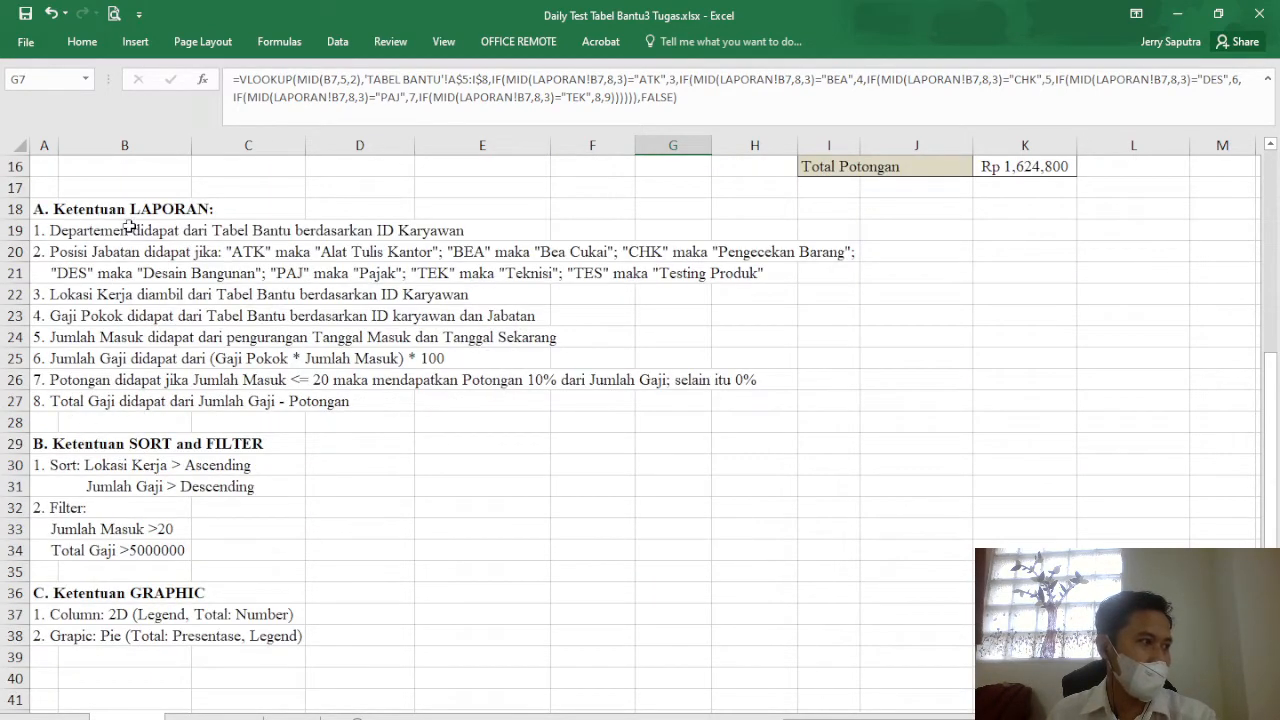
{"action": "left_click_drag", "start_coordinate": [178, 230], "coordinate": [155, 402]}
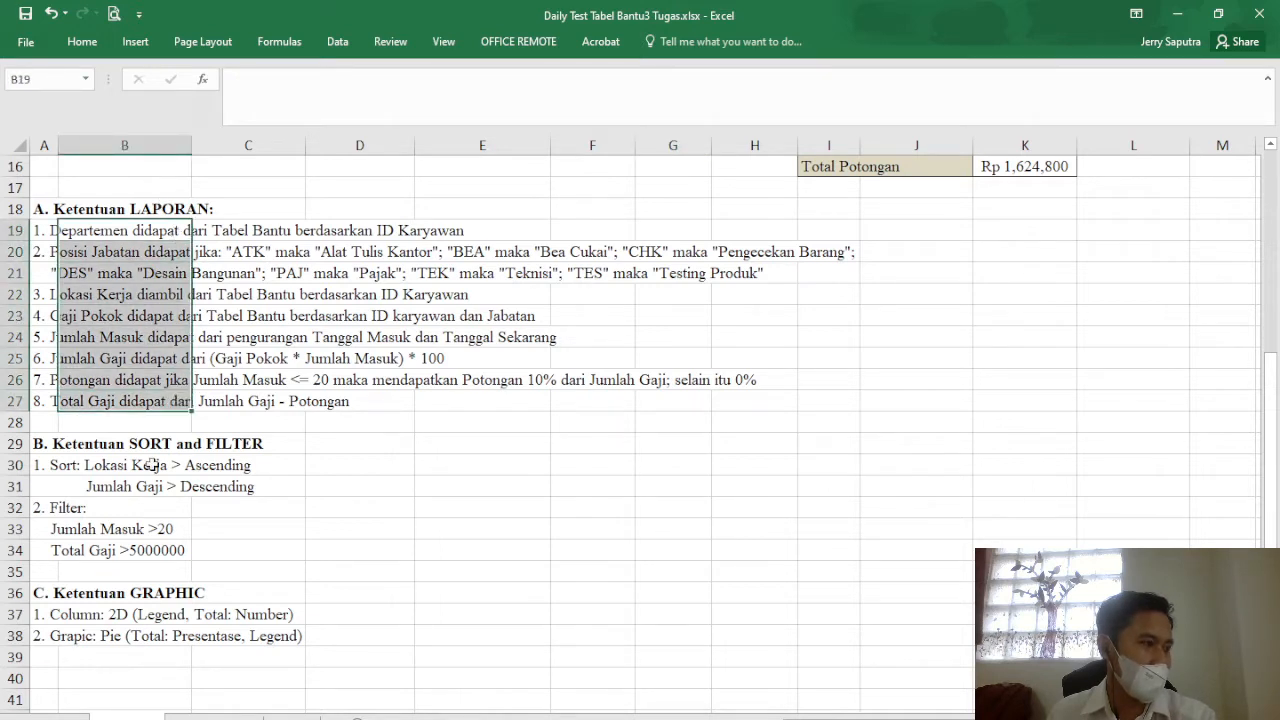
{"action": "left_click", "coordinate": [357, 494]}
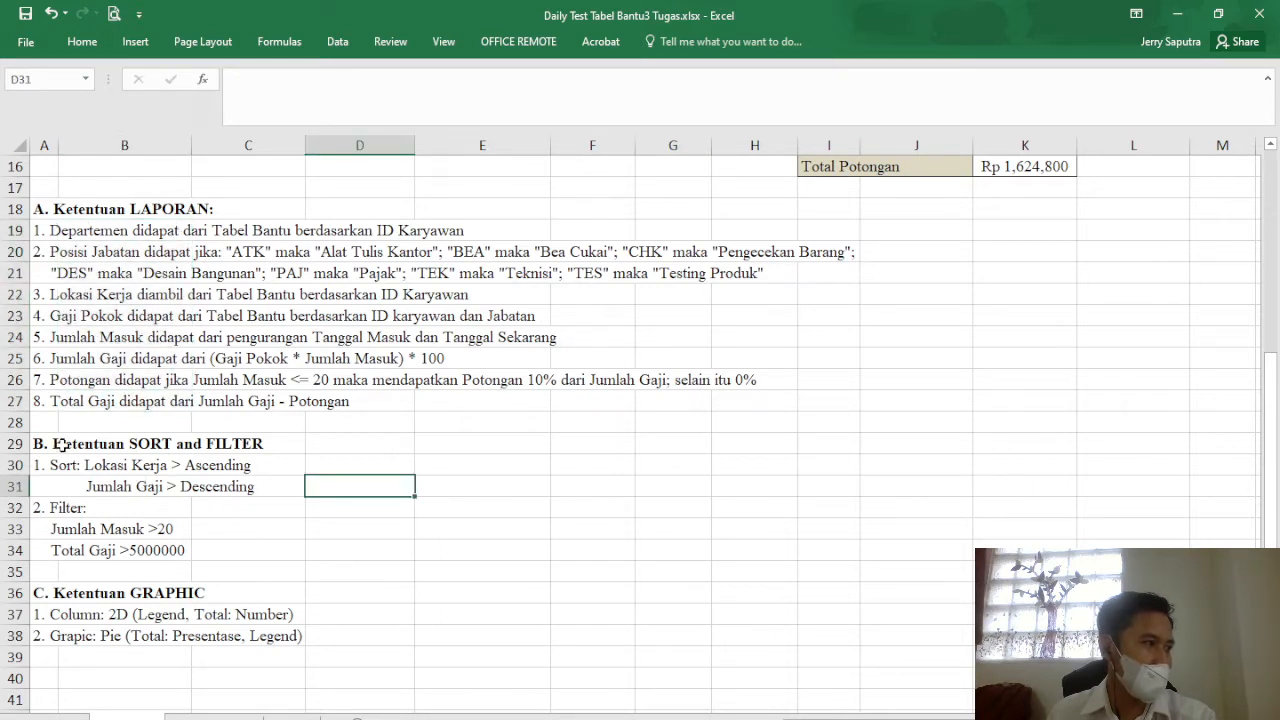
- Examine the Departemen, Posisi Jabatan and Lokasi Kerja formulas in D7, E7 and F7 of the employee table
{"action": "left_click", "coordinate": [42, 591]}
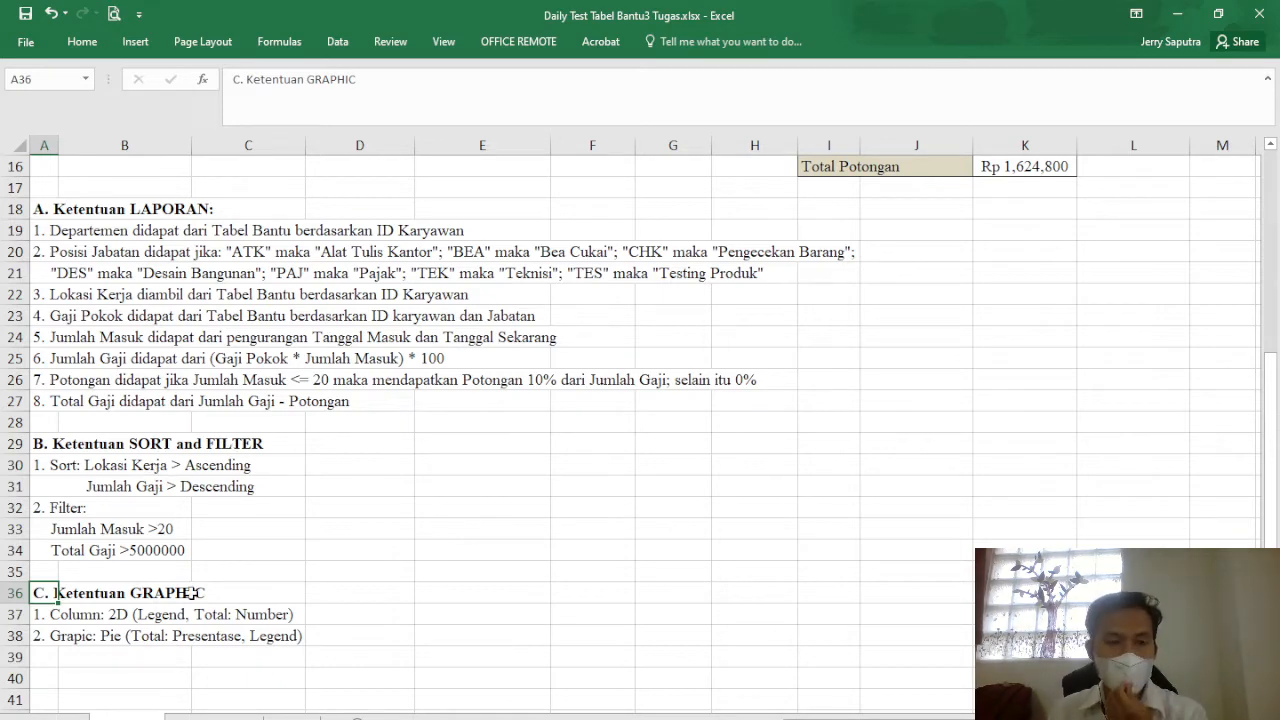
{"action": "left_click", "coordinate": [410, 568]}
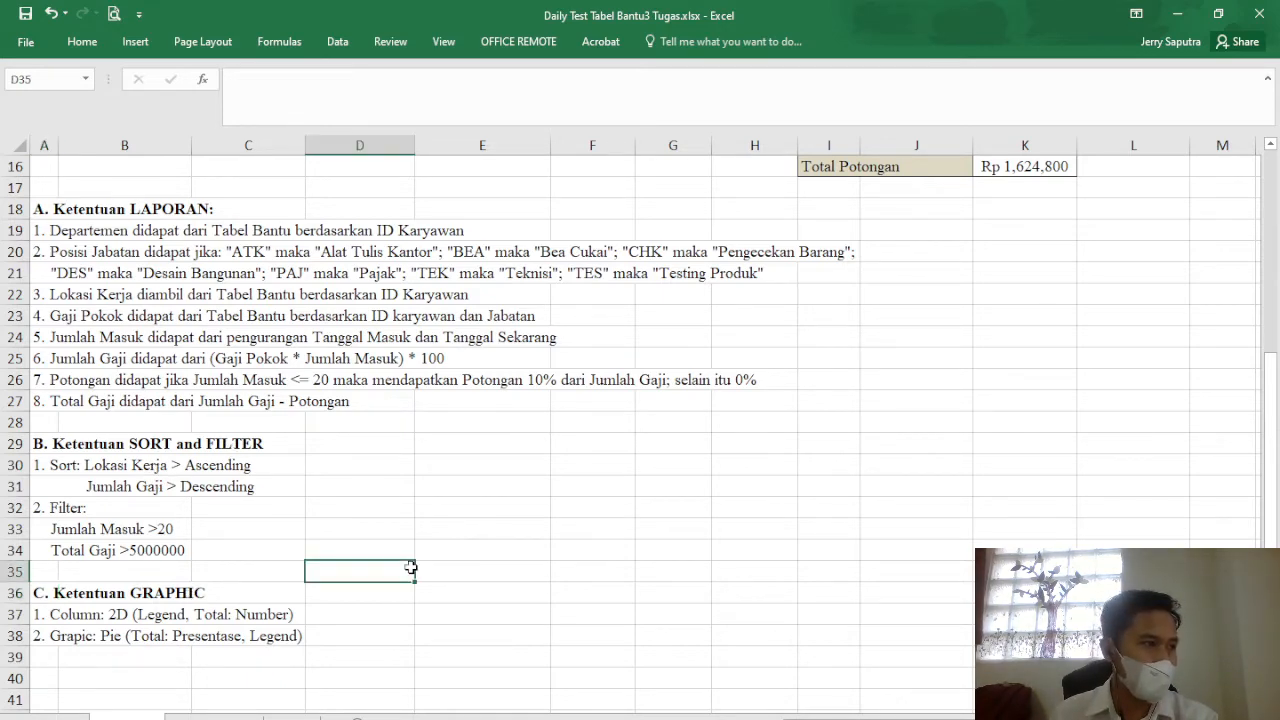
{"action": "scroll", "coordinate": [410, 568], "scroll_direction": "up", "scroll_amount": 5}
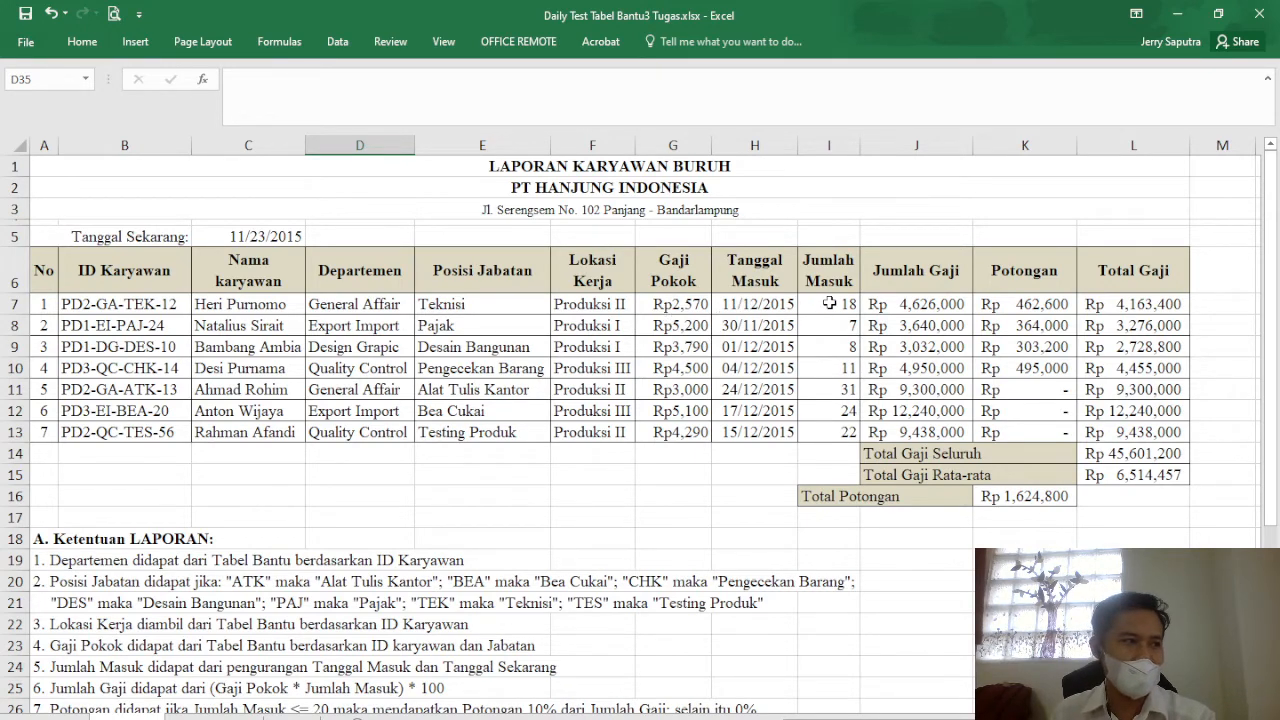
{"action": "double_click", "coordinate": [358, 306]}
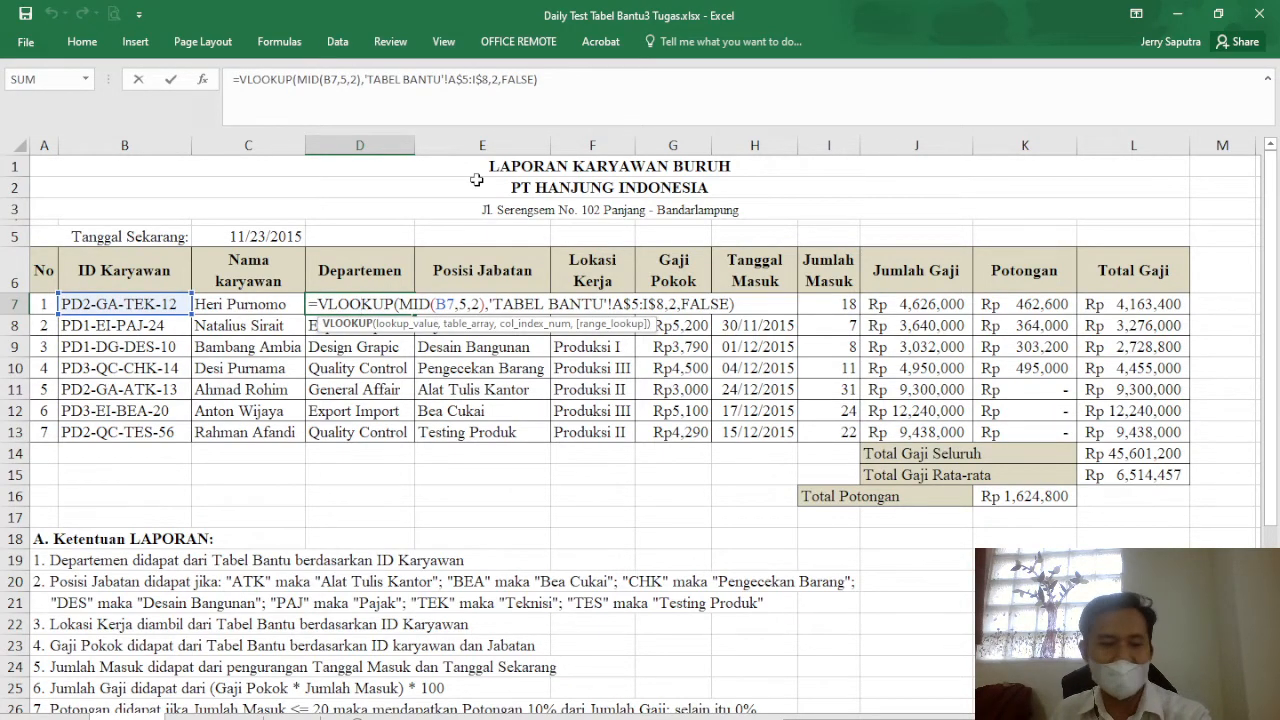
{"action": "key", "text": "Escape"}
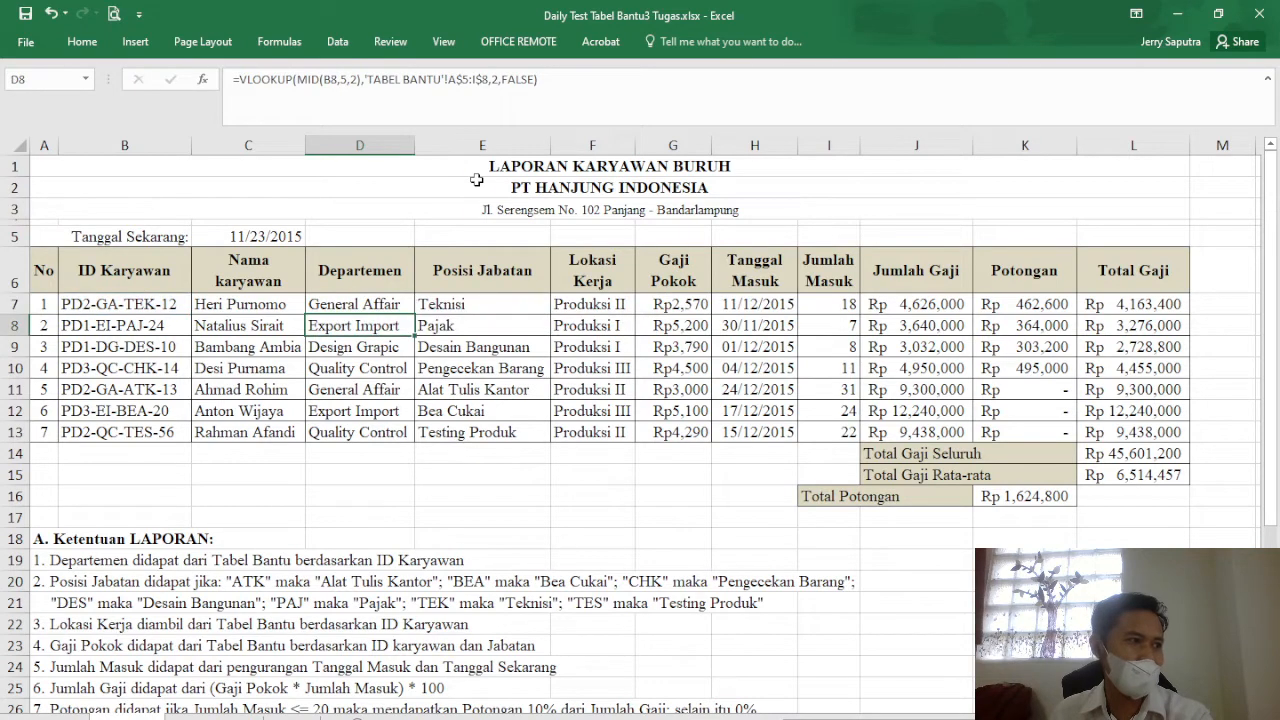
{"action": "double_click", "coordinate": [482, 303]}
{"action": "left_click", "coordinate": [539, 346]}
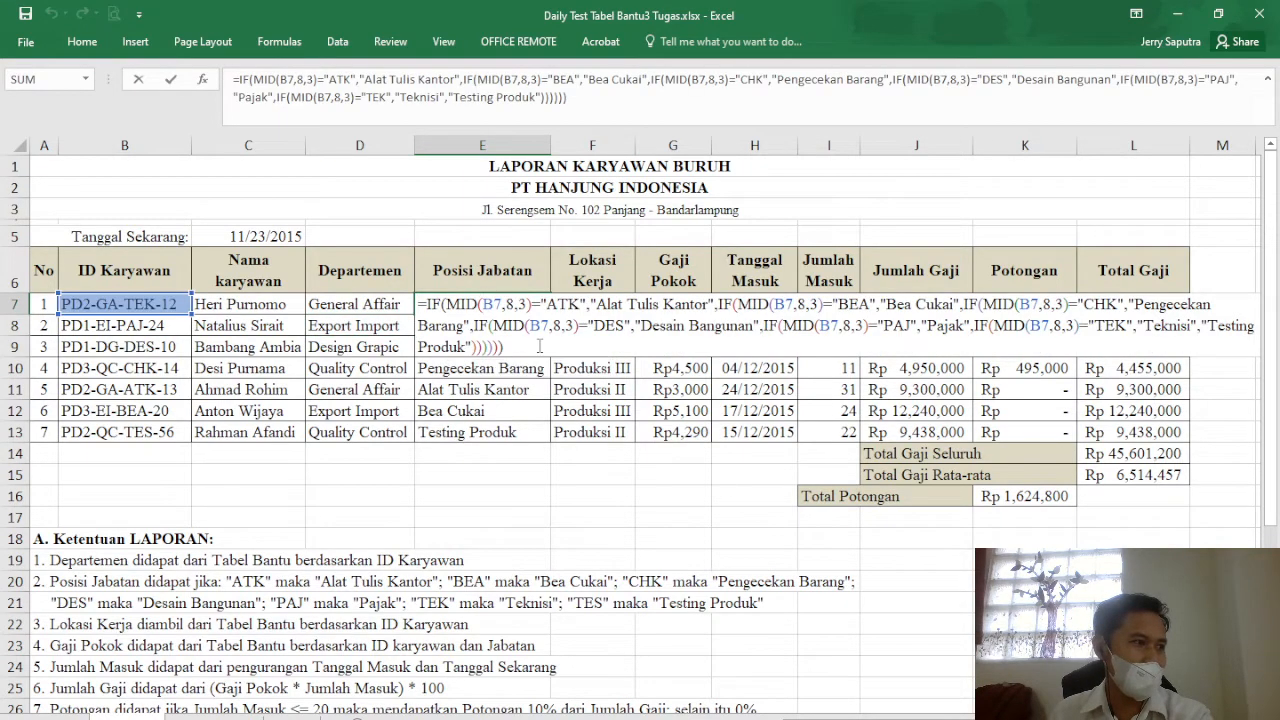
{"action": "key", "text": "Escape"}
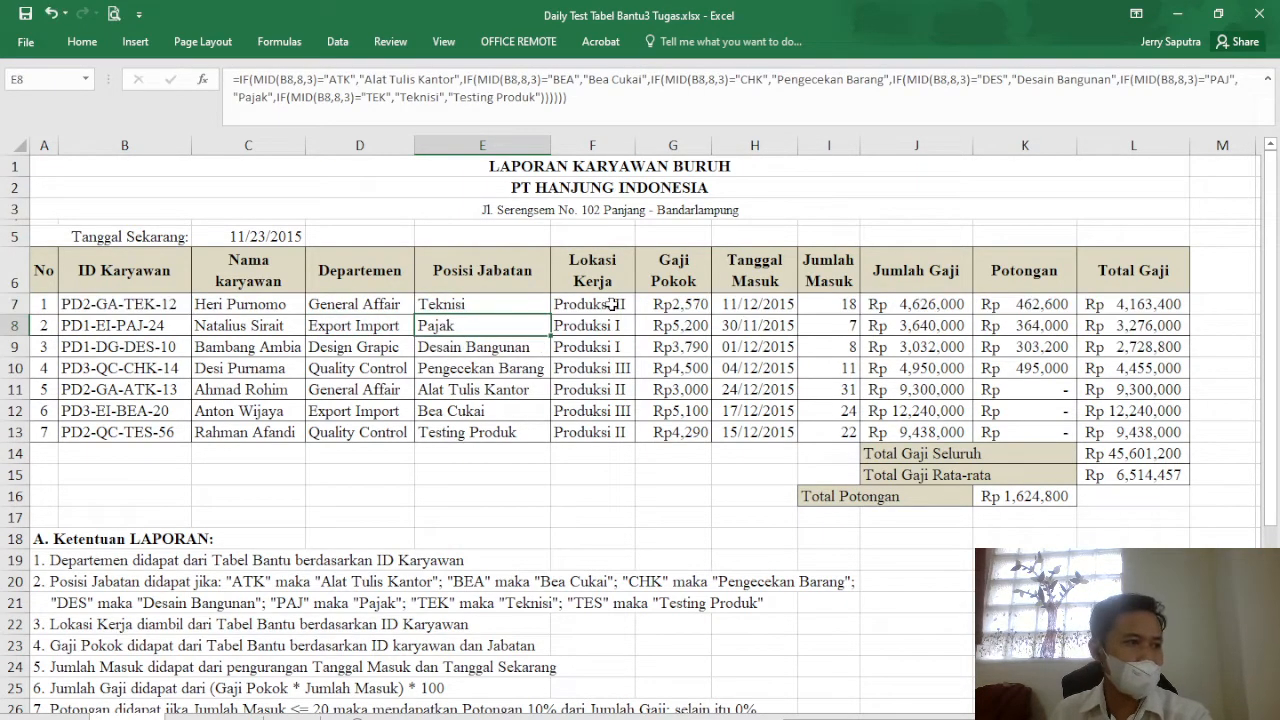
{"action": "double_click", "coordinate": [606, 303]}
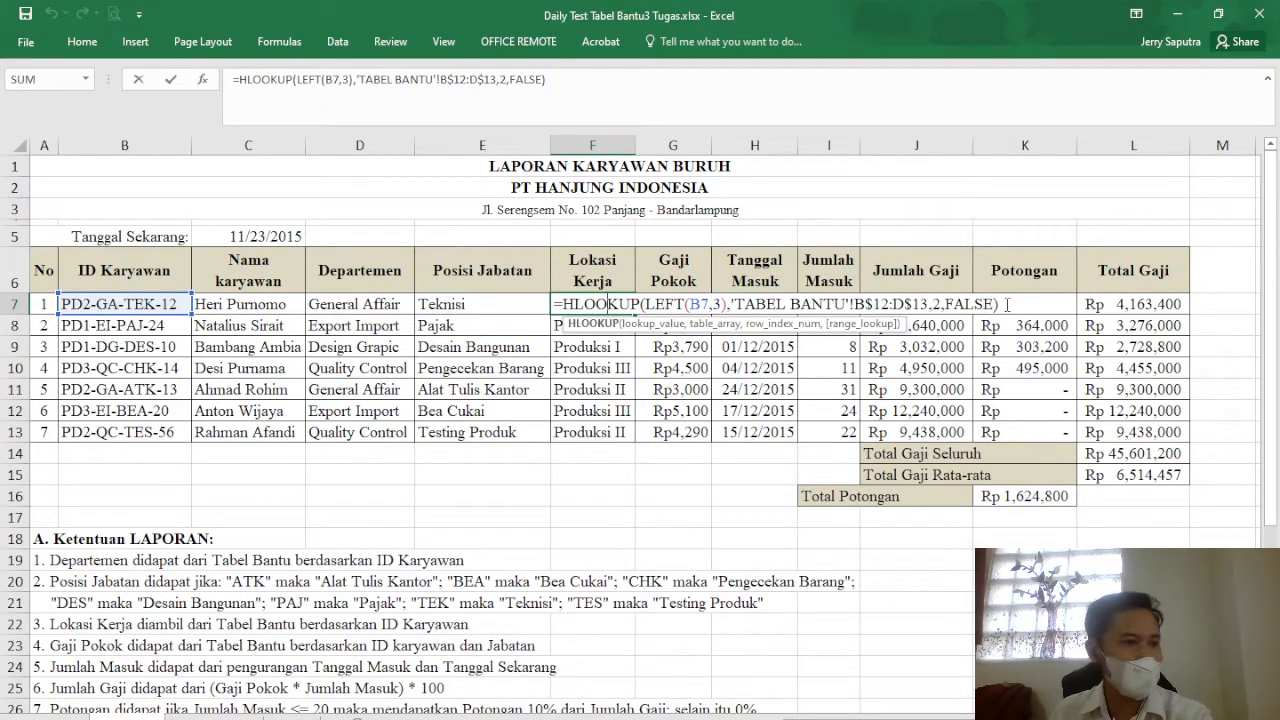
{"action": "key", "text": "Escape"}
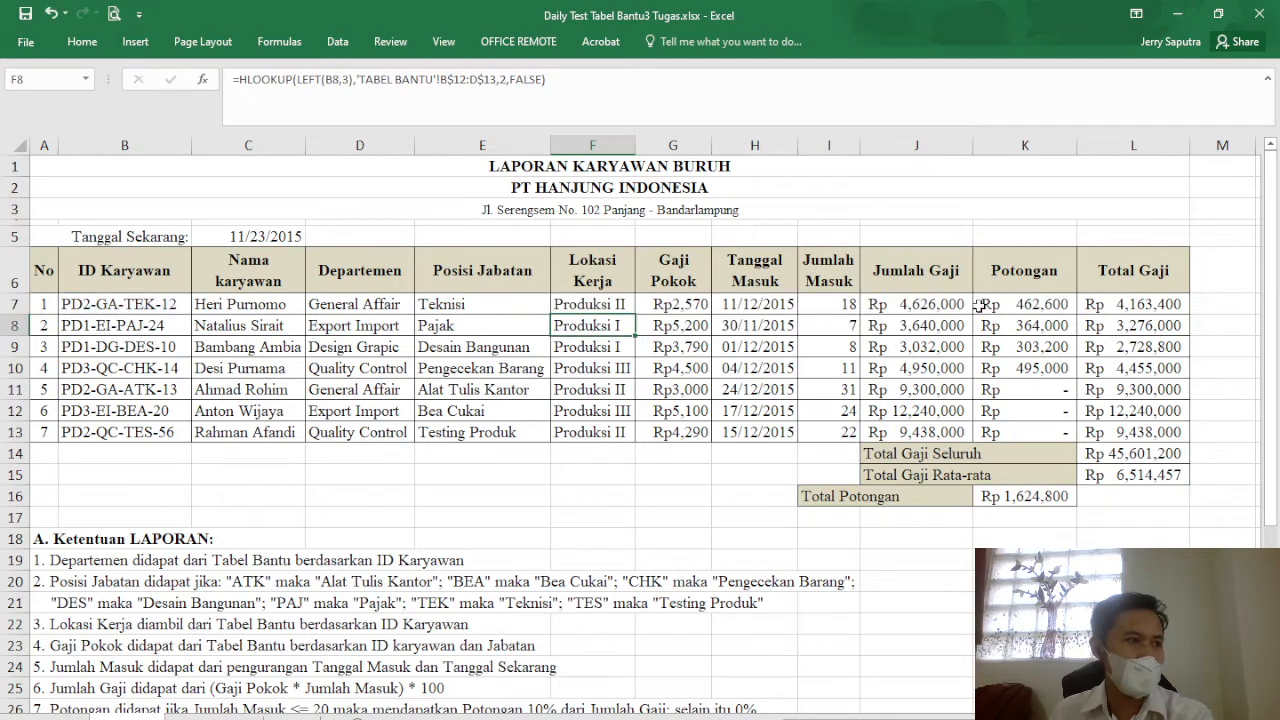
- Examine the Gaji Pokok, Jumlah Masuk and Jumlah Gaji formulas in G7, I7 and J7
{"action": "double_click", "coordinate": [689, 305]}
{"action": "left_click", "coordinate": [857, 364]}
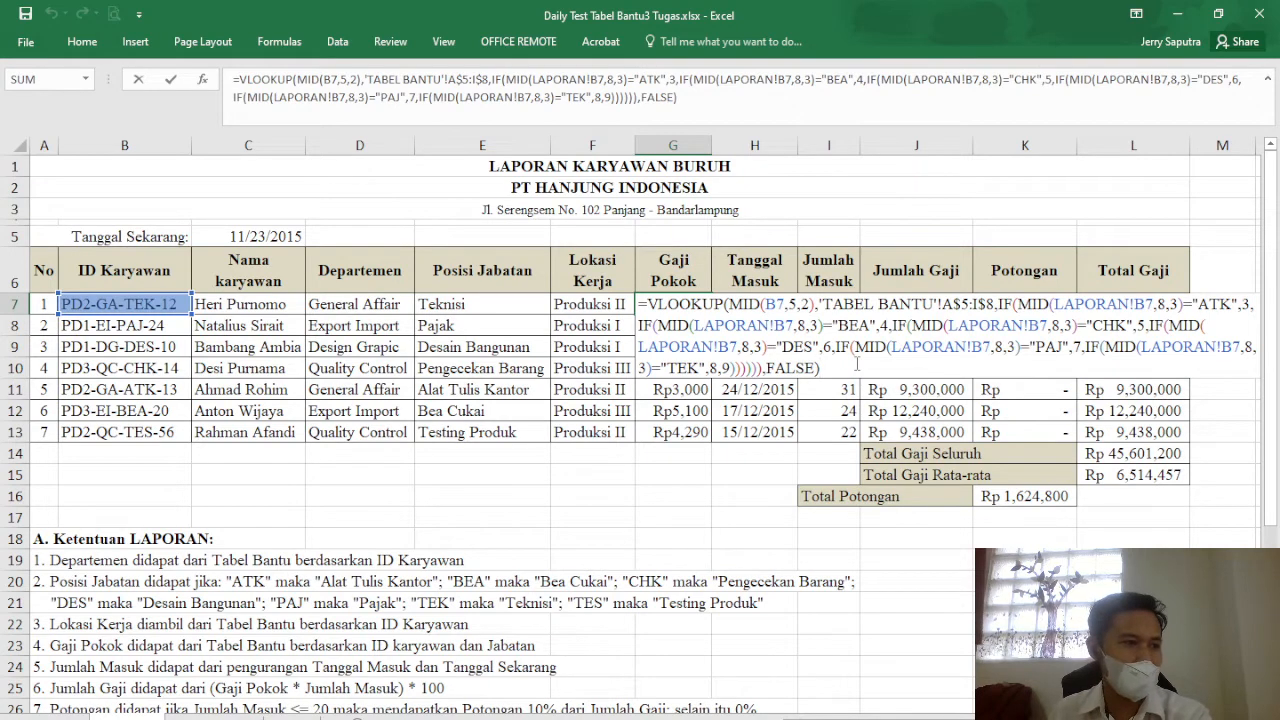
{"action": "key", "text": "Escape"}
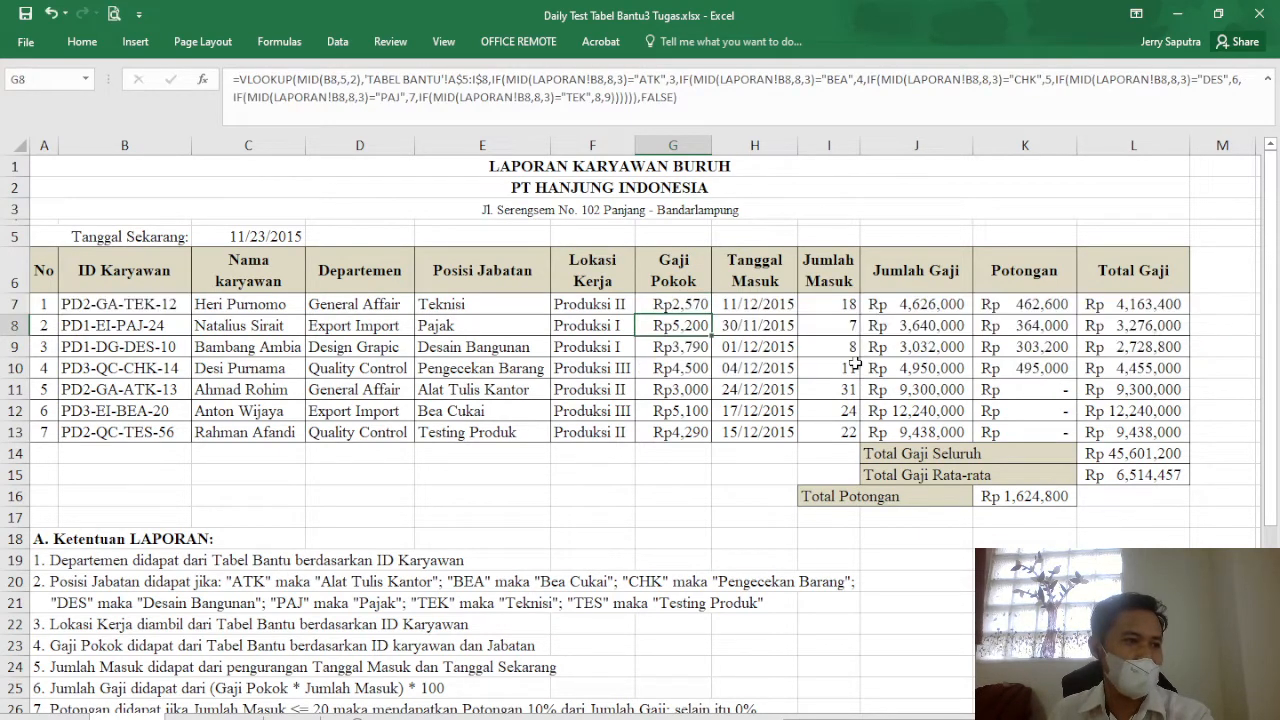
{"action": "left_click", "coordinate": [790, 305]}
{"action": "left_click", "coordinate": [835, 307]}
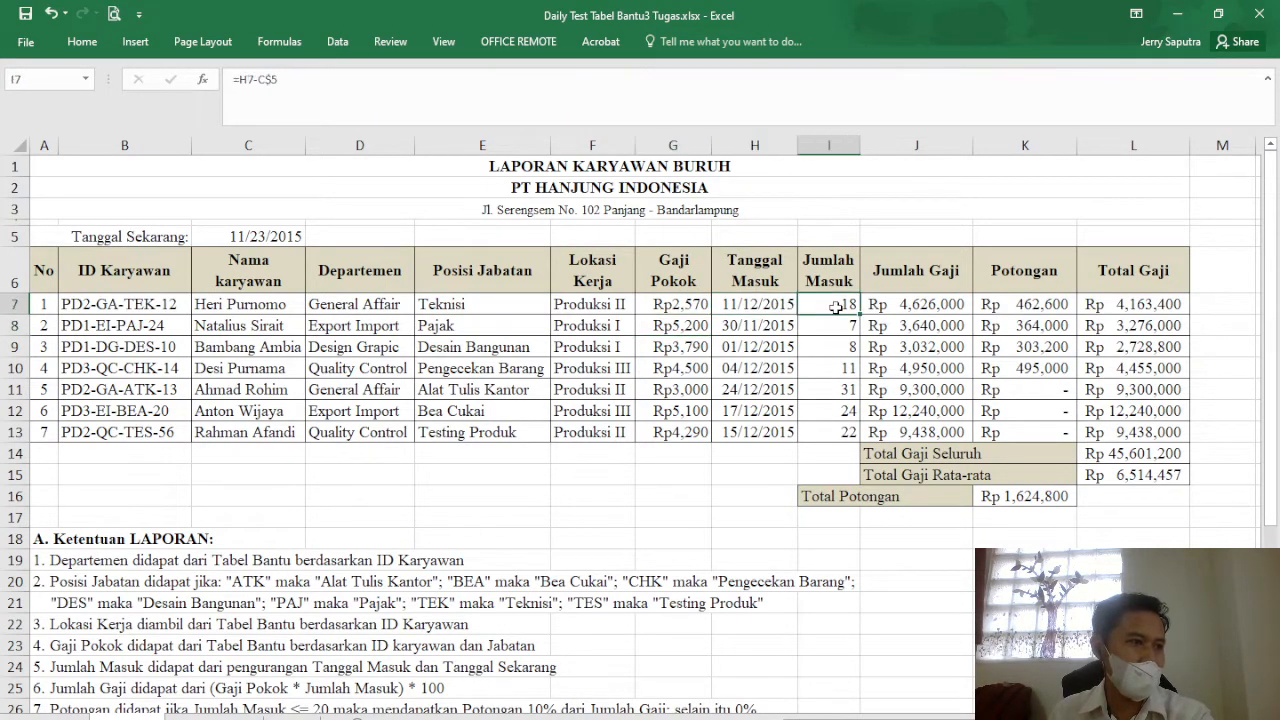
{"action": "double_click", "coordinate": [835, 307]}
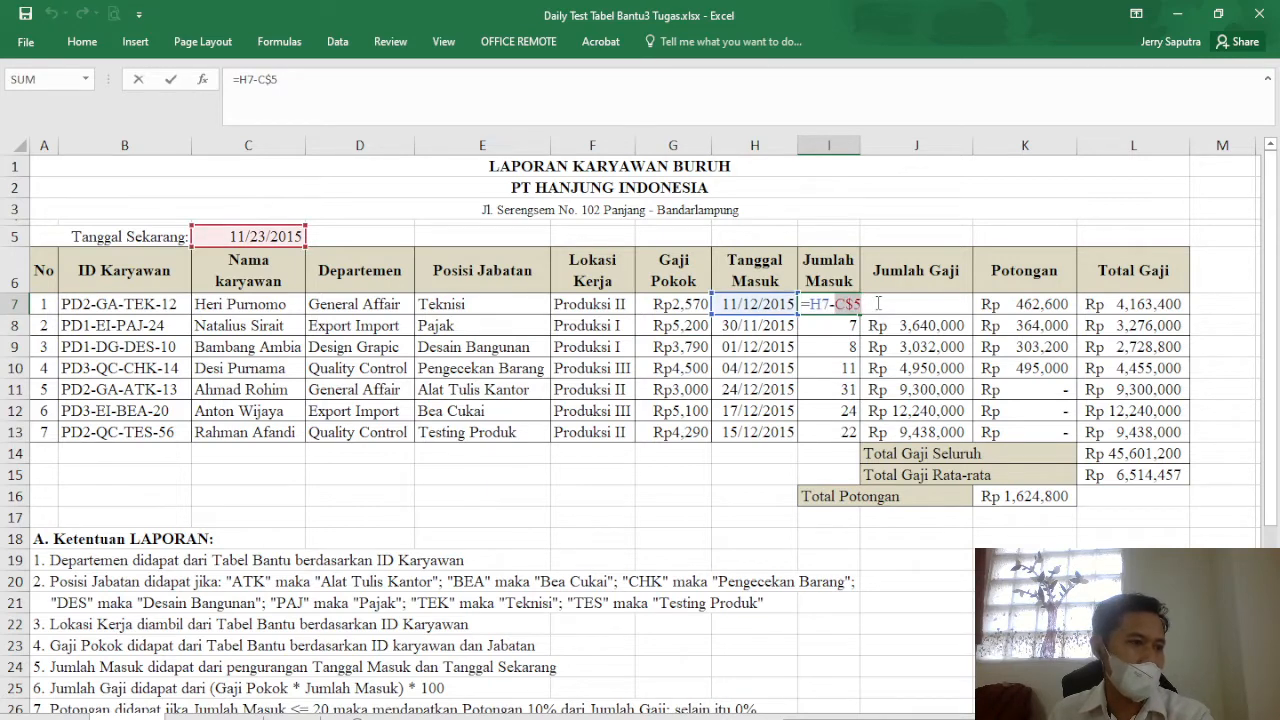
{"action": "left_click", "coordinate": [866, 302]}
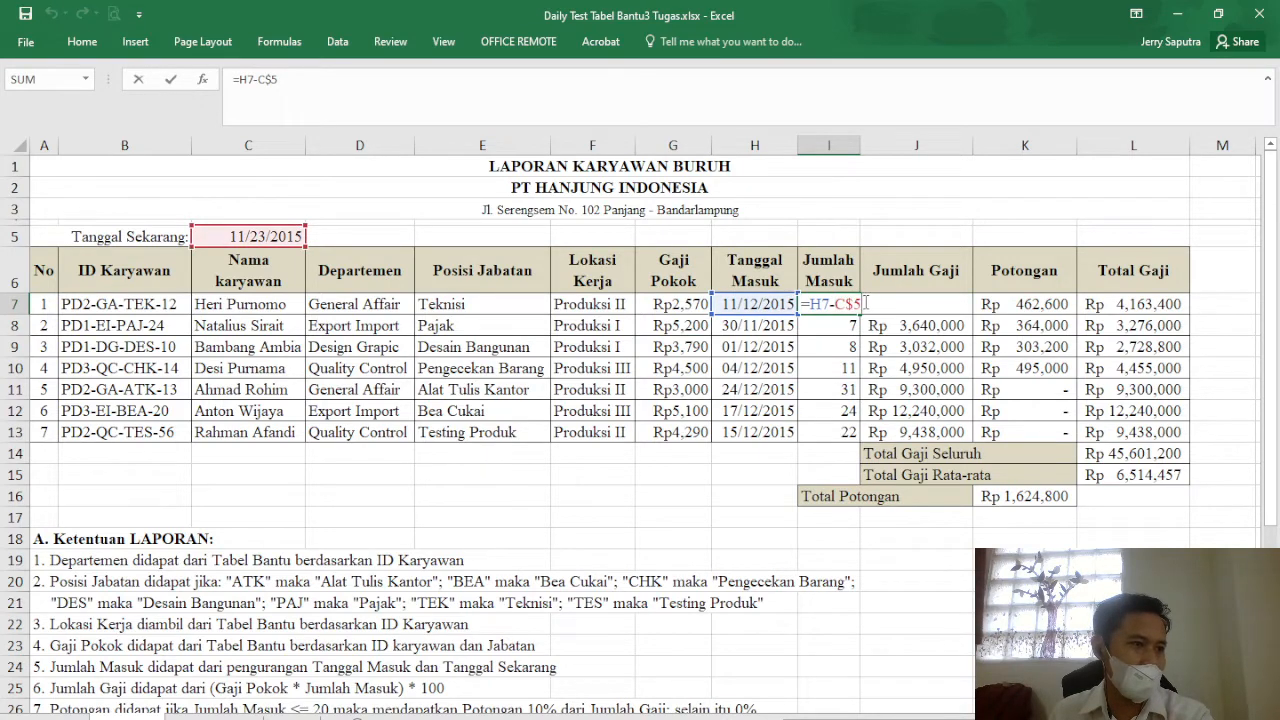
{"action": "key", "text": "Return"}
{"action": "left_click", "coordinate": [925, 305]}
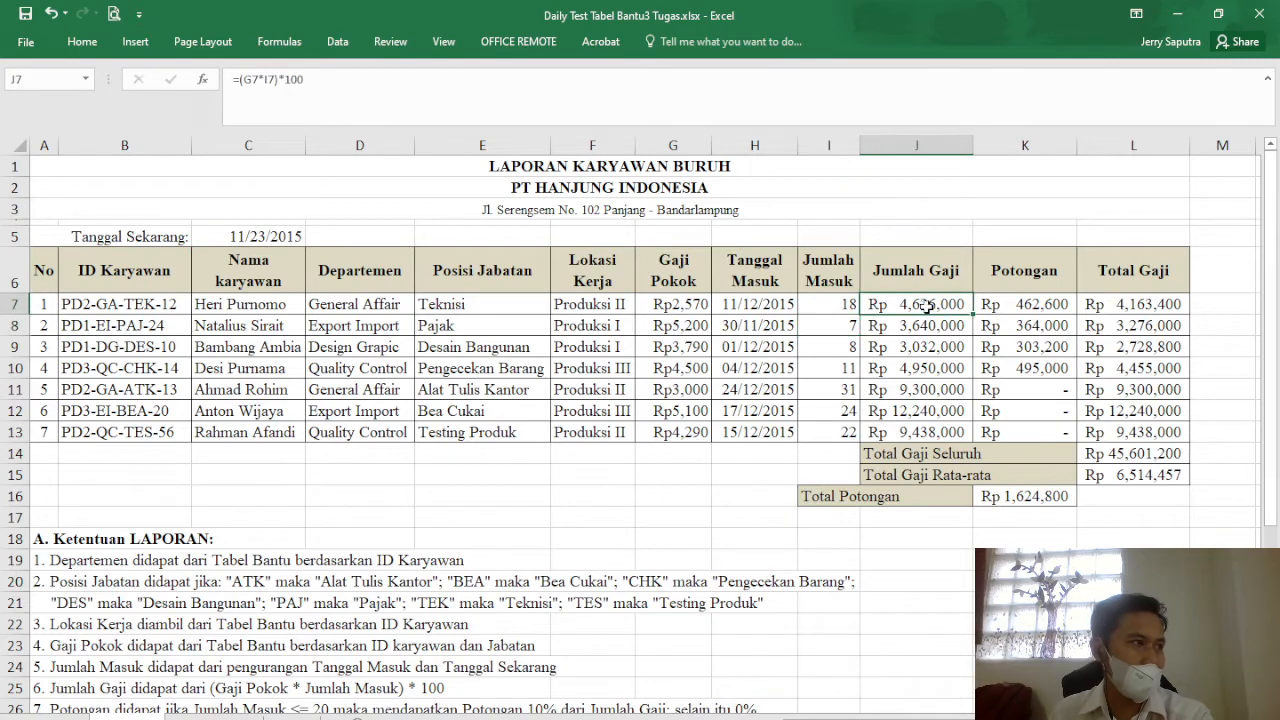
- Set the value-if-false argument of the Potongan IF formula in K7 to 0%
{"action": "left_click", "coordinate": [1040, 304]}
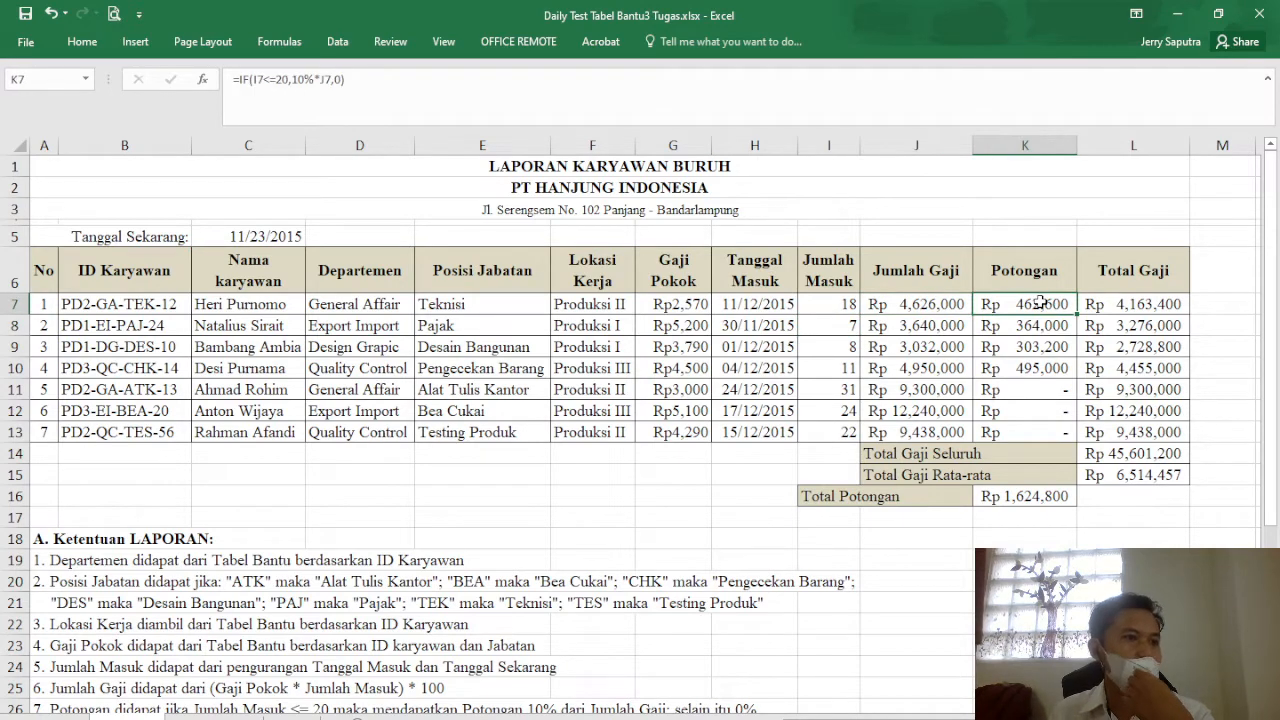
{"action": "double_click", "coordinate": [1040, 304]}
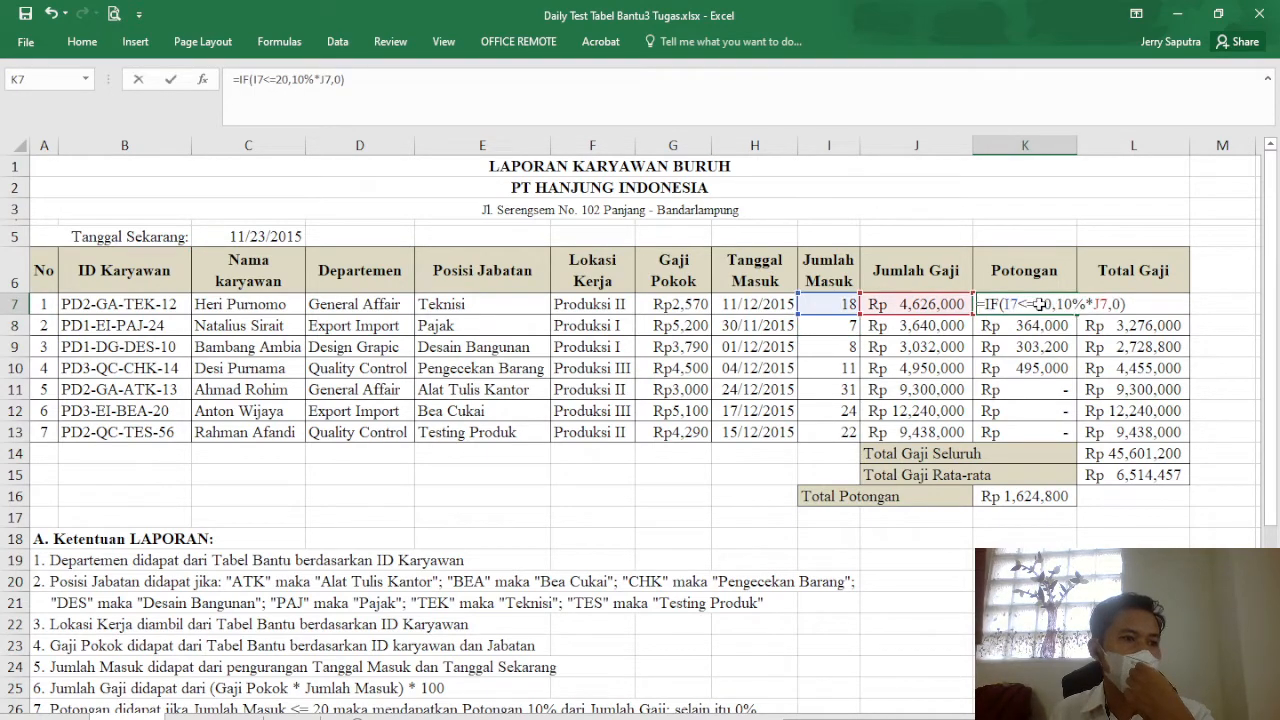
{"action": "left_click", "coordinate": [1138, 304]}
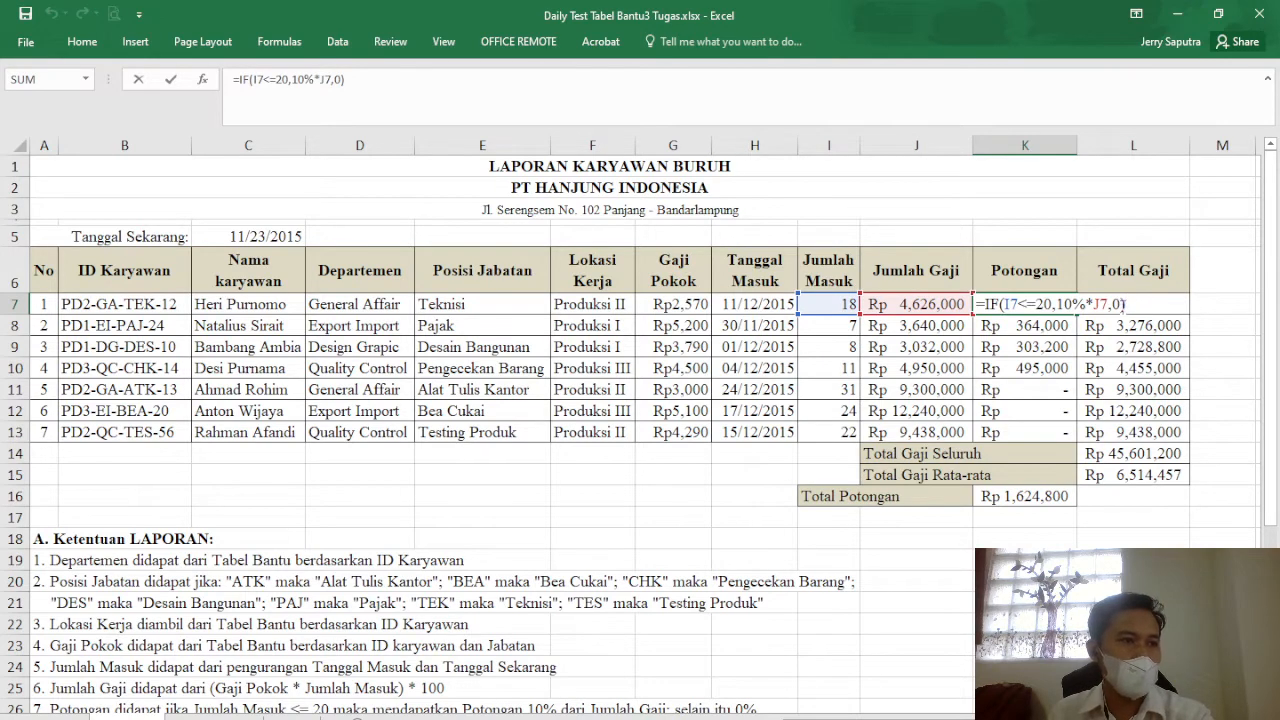
{"action": "left_click", "coordinate": [1121, 304]}
{"action": "type", "text": "%"}
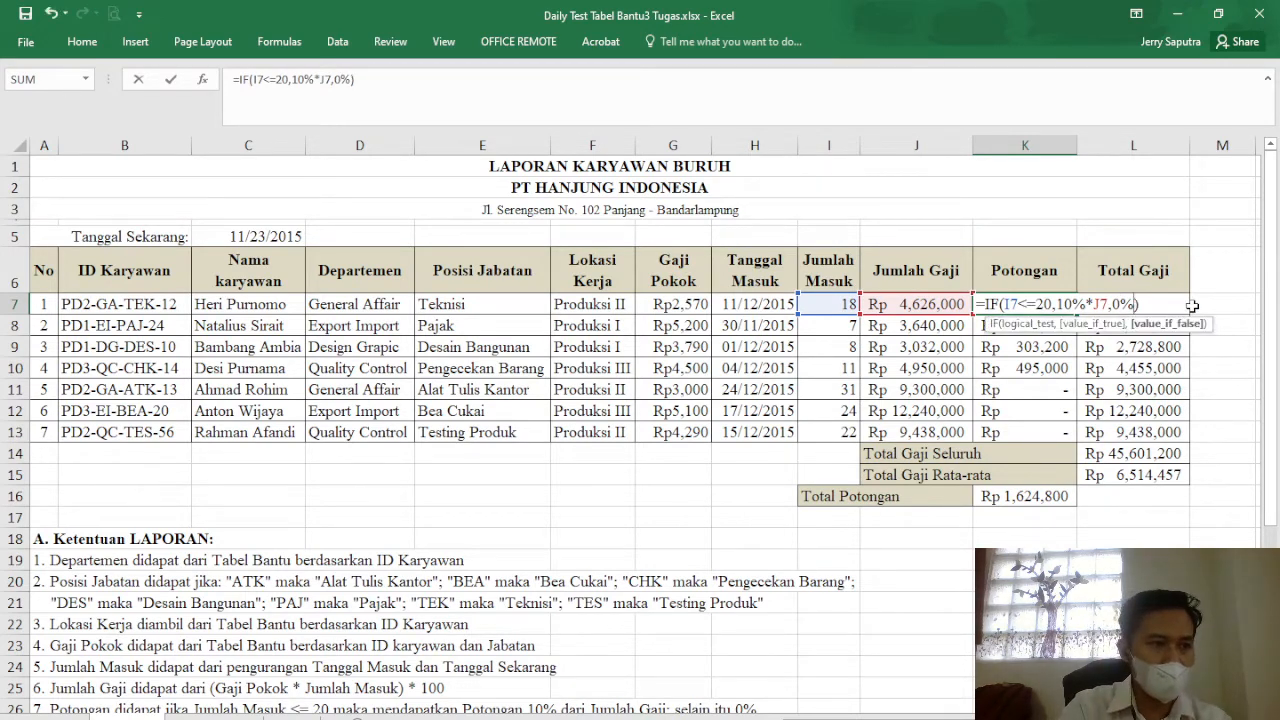
{"action": "key", "text": "Return"}
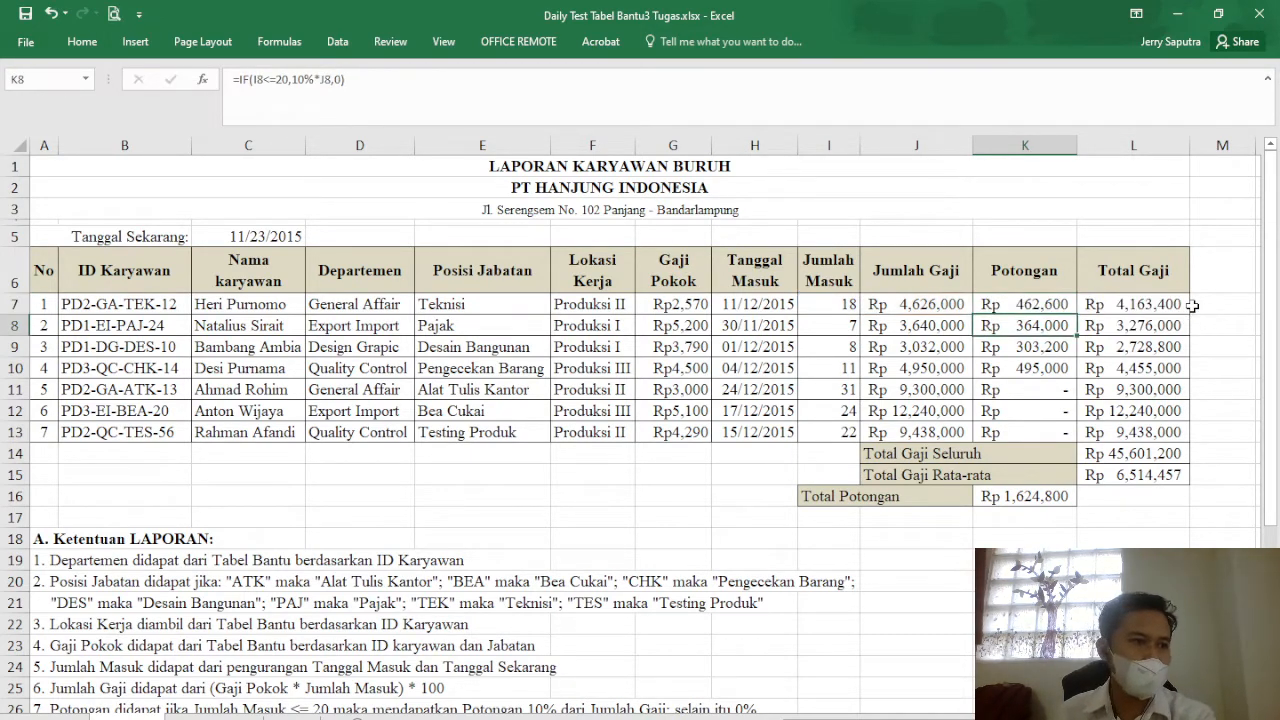
- Check the first Total Gaji formula and the formulas behind Total Gaji Seluruh, Total Gaji Rata-rata and Total Potongan
{"action": "left_click", "coordinate": [1141, 304]}
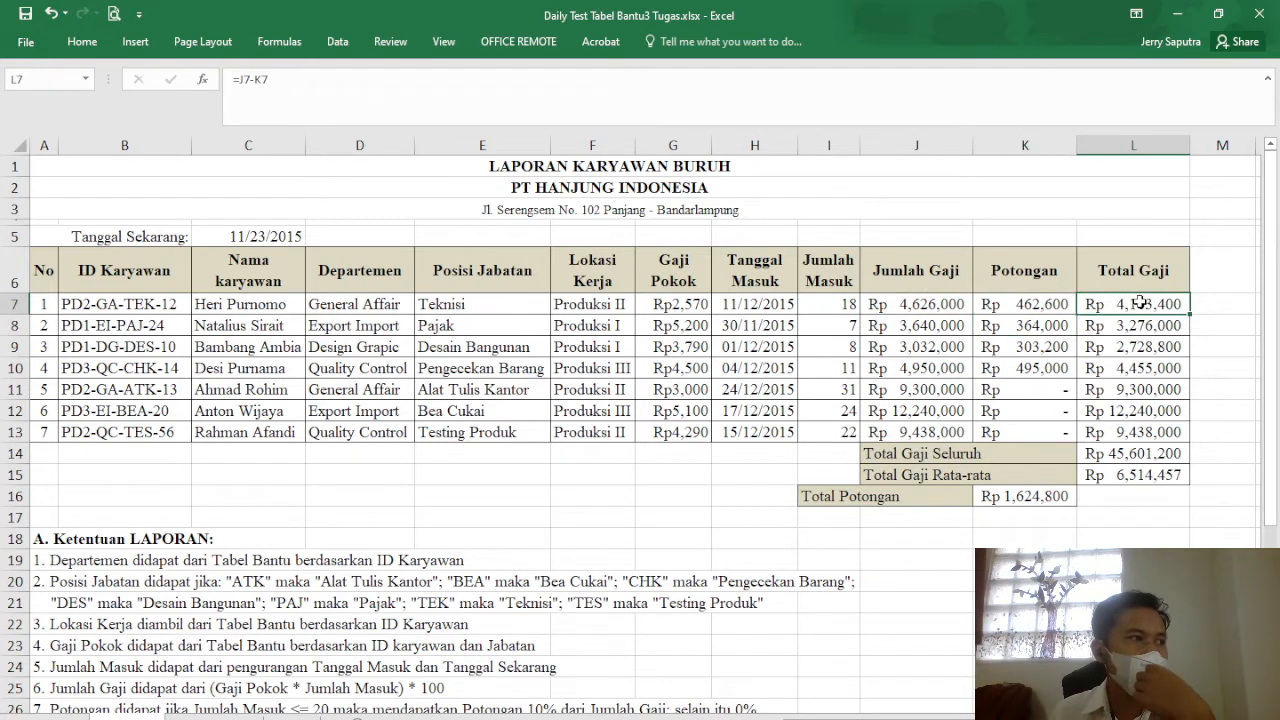
{"action": "left_click", "coordinate": [1127, 450]}
{"action": "left_click", "coordinate": [1135, 471]}
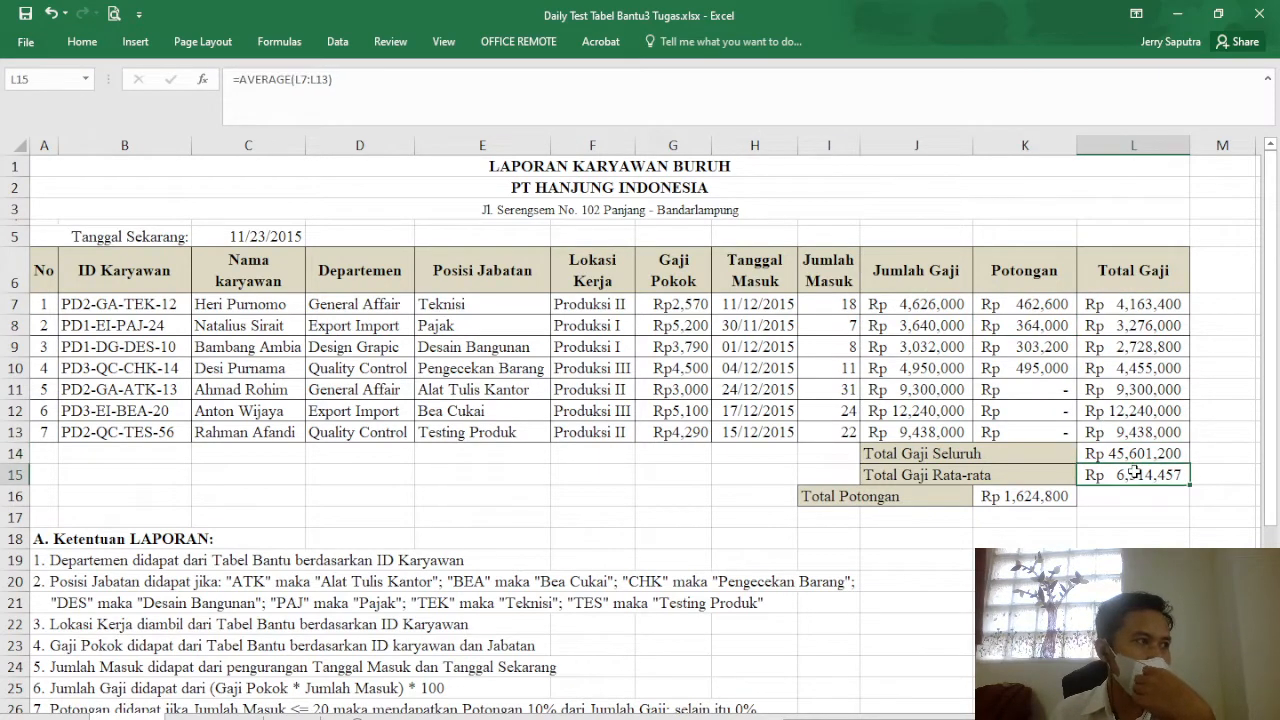
{"action": "left_click", "coordinate": [1033, 506]}
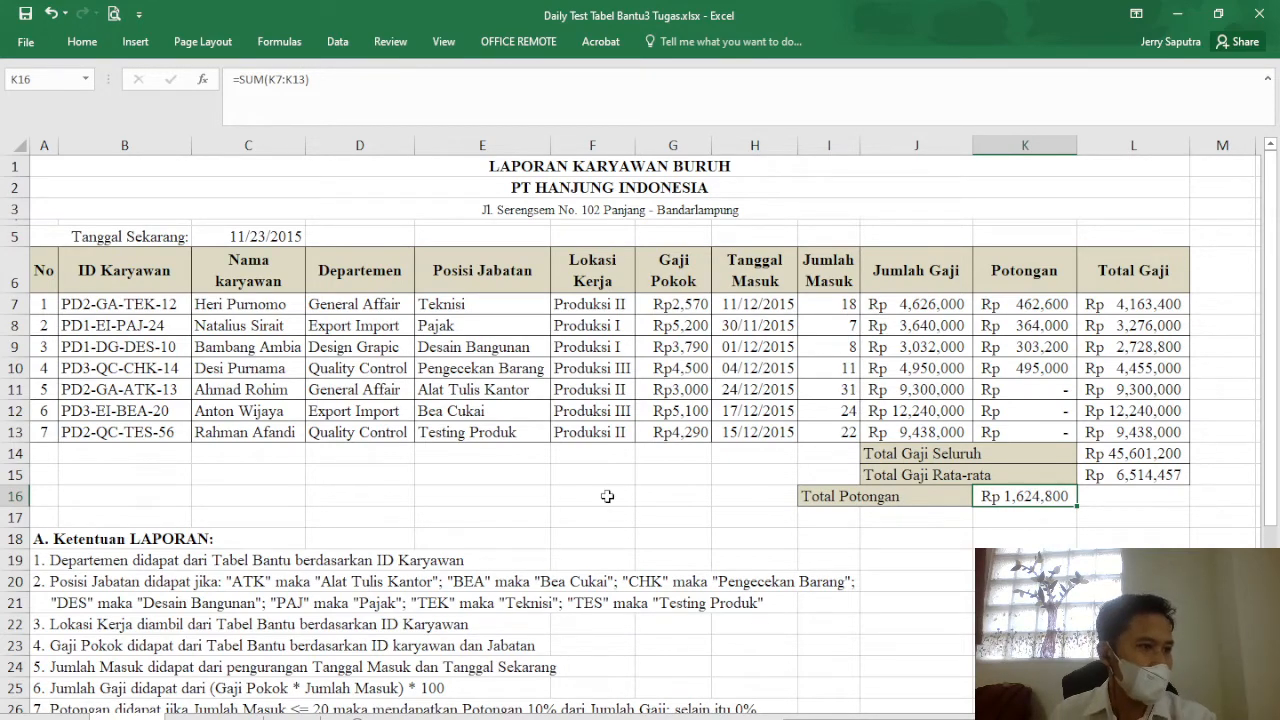
- Rename the empty worksheet and return to the report sheet
{"action": "scroll", "coordinate": [607, 496], "scroll_direction": "down", "scroll_amount": 6}
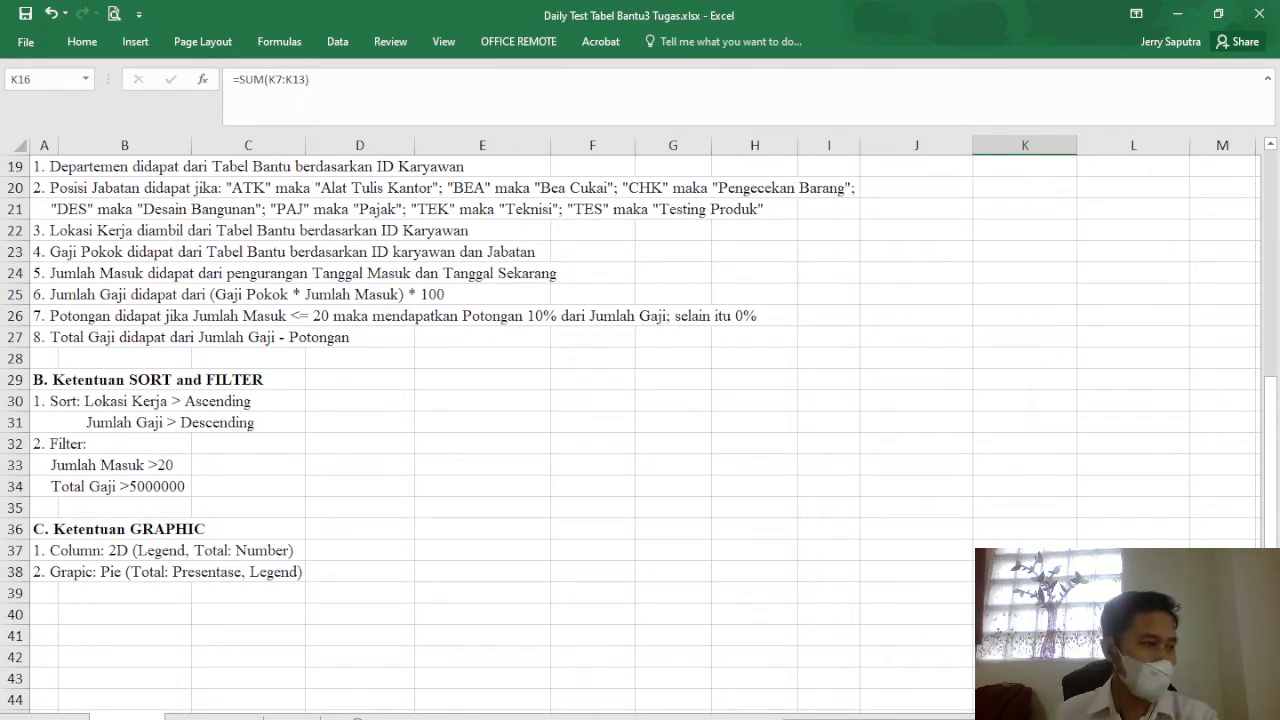
{"action": "left_click", "coordinate": [292, 718]}
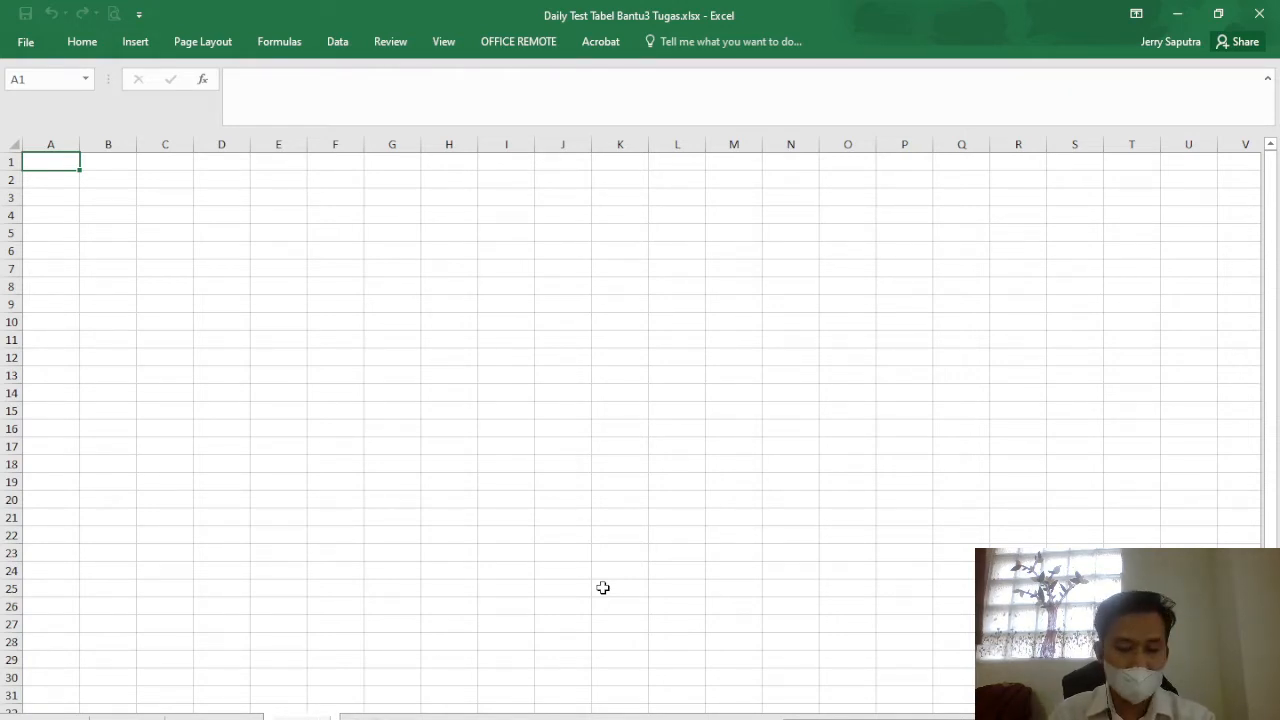
{"action": "left_click", "coordinate": [439, 674]}
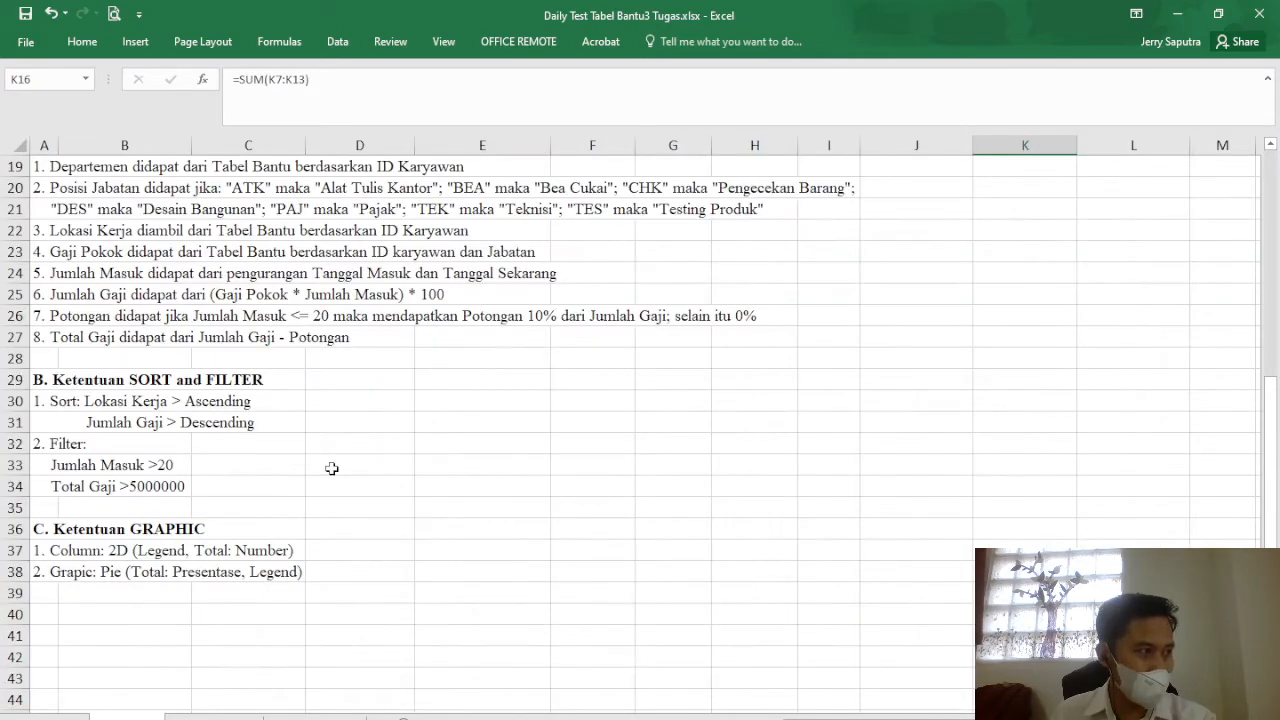
{"action": "scroll", "coordinate": [331, 466], "scroll_direction": "up", "scroll_amount": 6}
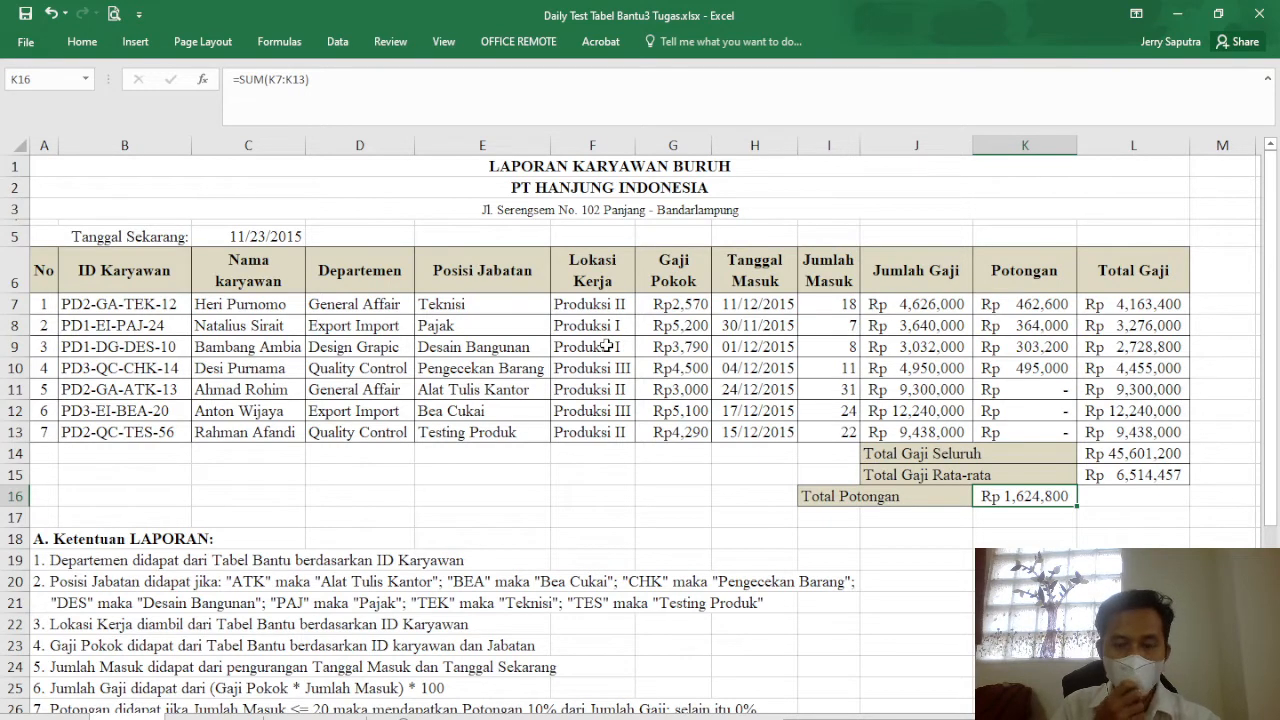
{"action": "key", "text": "ctrl+a"}
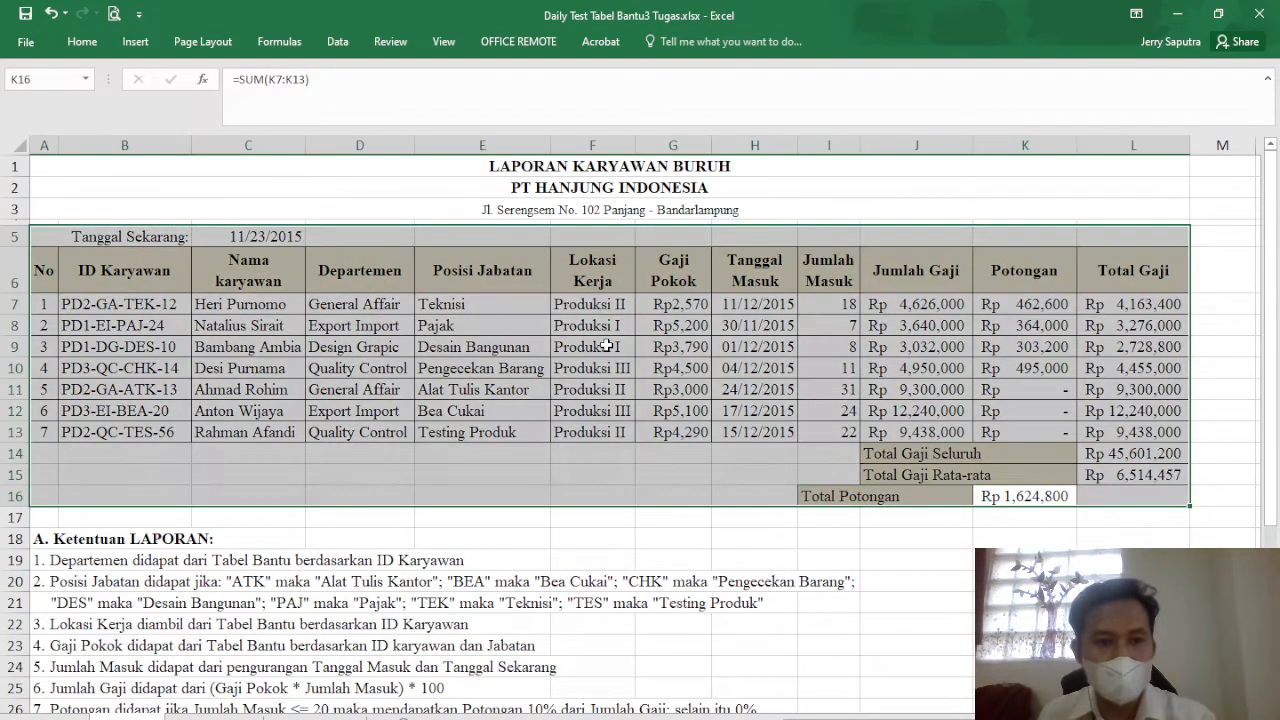
{"action": "left_click", "coordinate": [49, 169]}
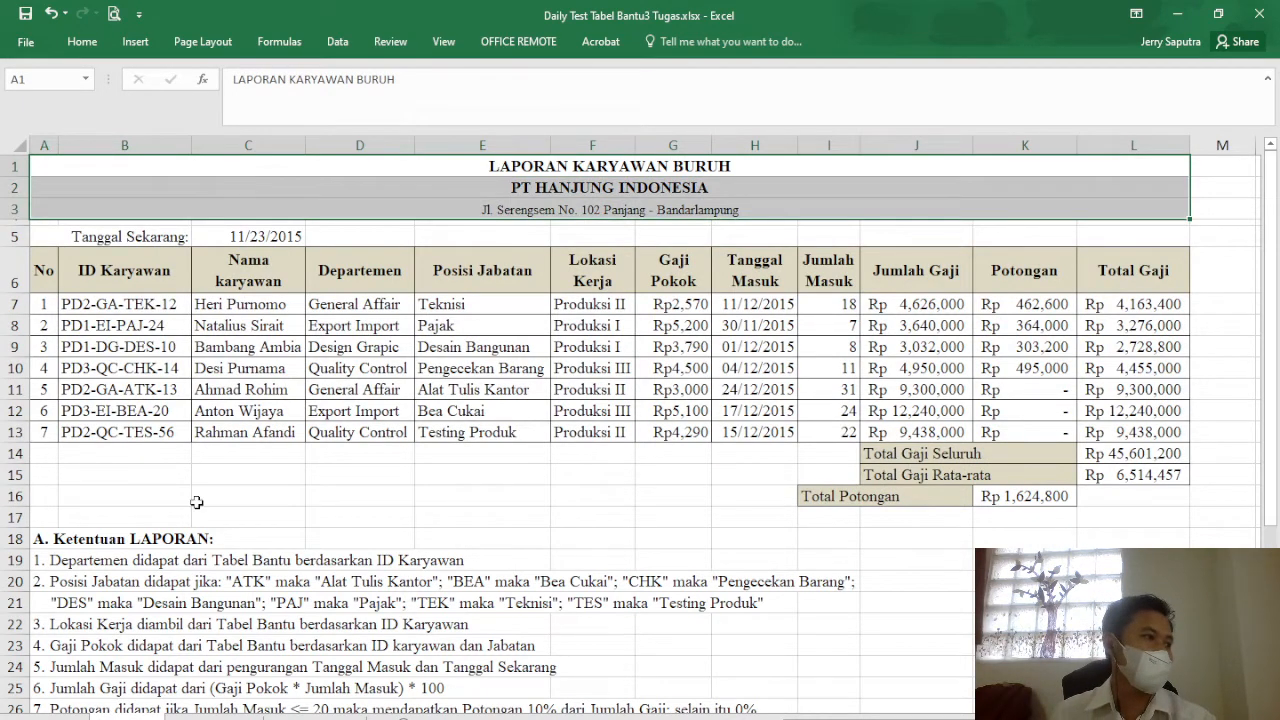
{"action": "left_click", "coordinate": [127, 477]}
{"action": "key", "text": "ctrl+a"}
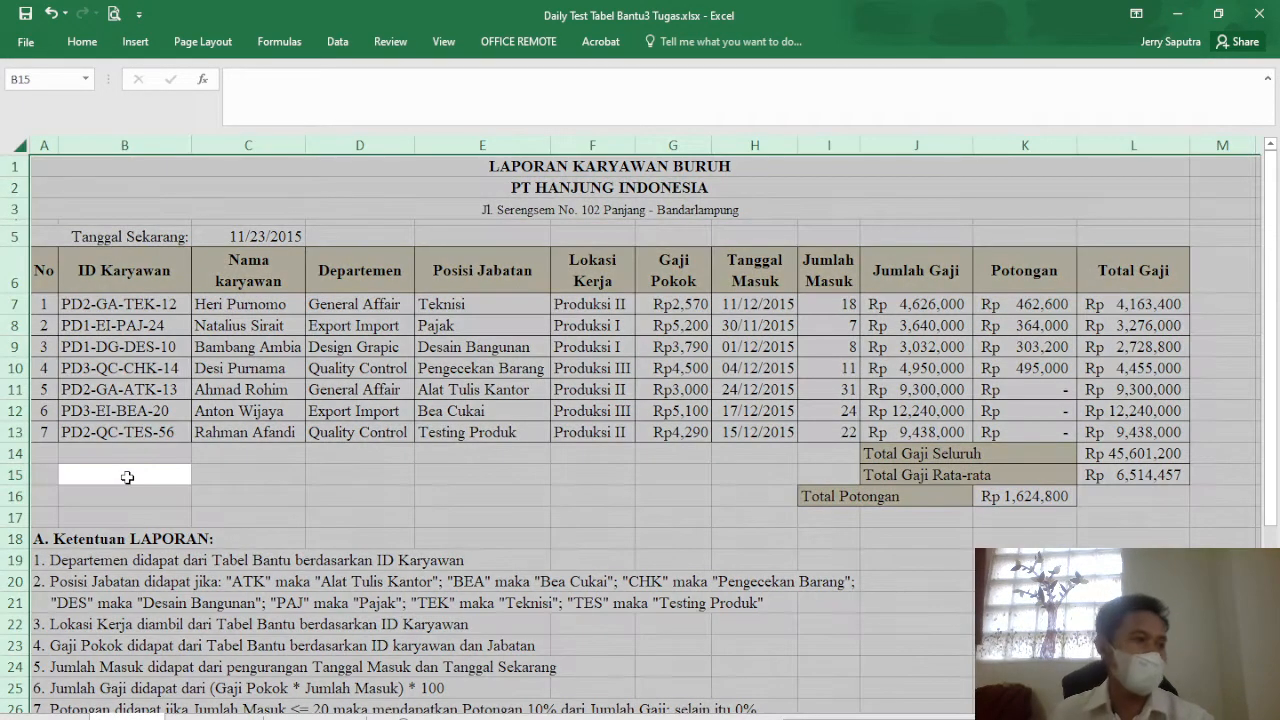
{"action": "left_click", "coordinate": [13, 146]}
{"action": "left_click", "coordinate": [136, 476]}
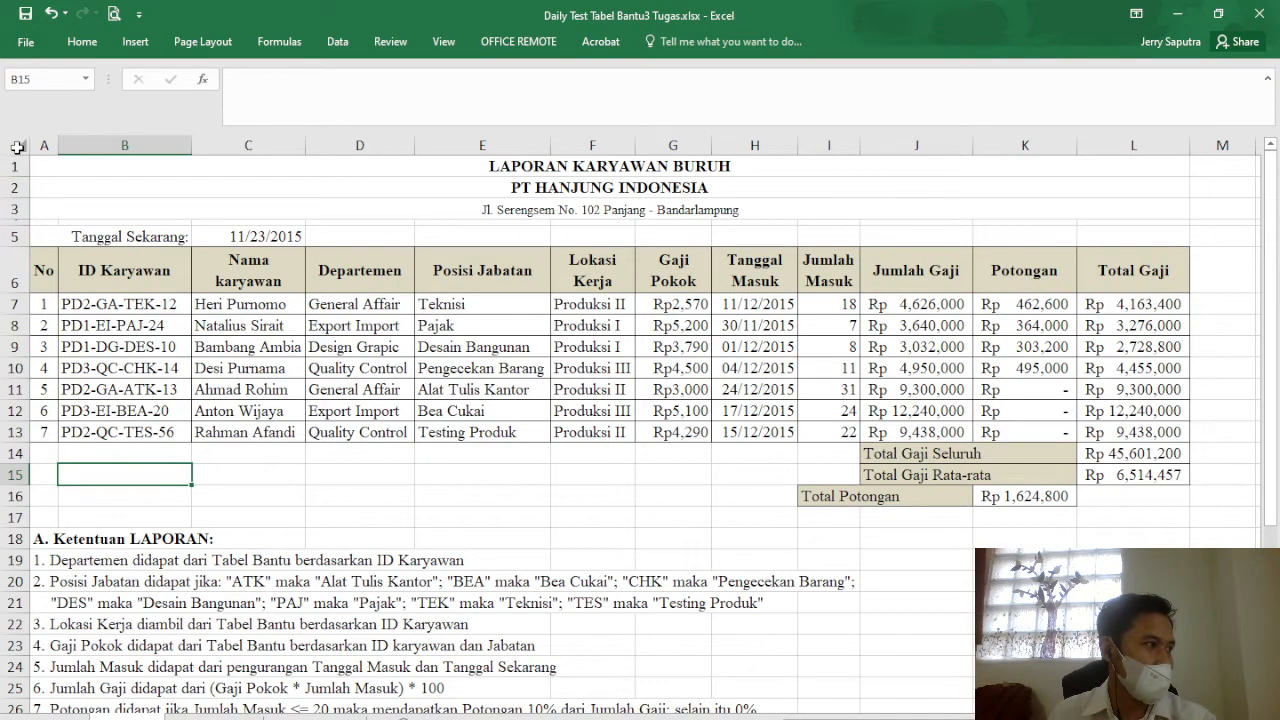
- Copy the entire report worksheet and paste it into the empty worksheet starting at cell A1
{"action": "left_click", "coordinate": [16, 145]}
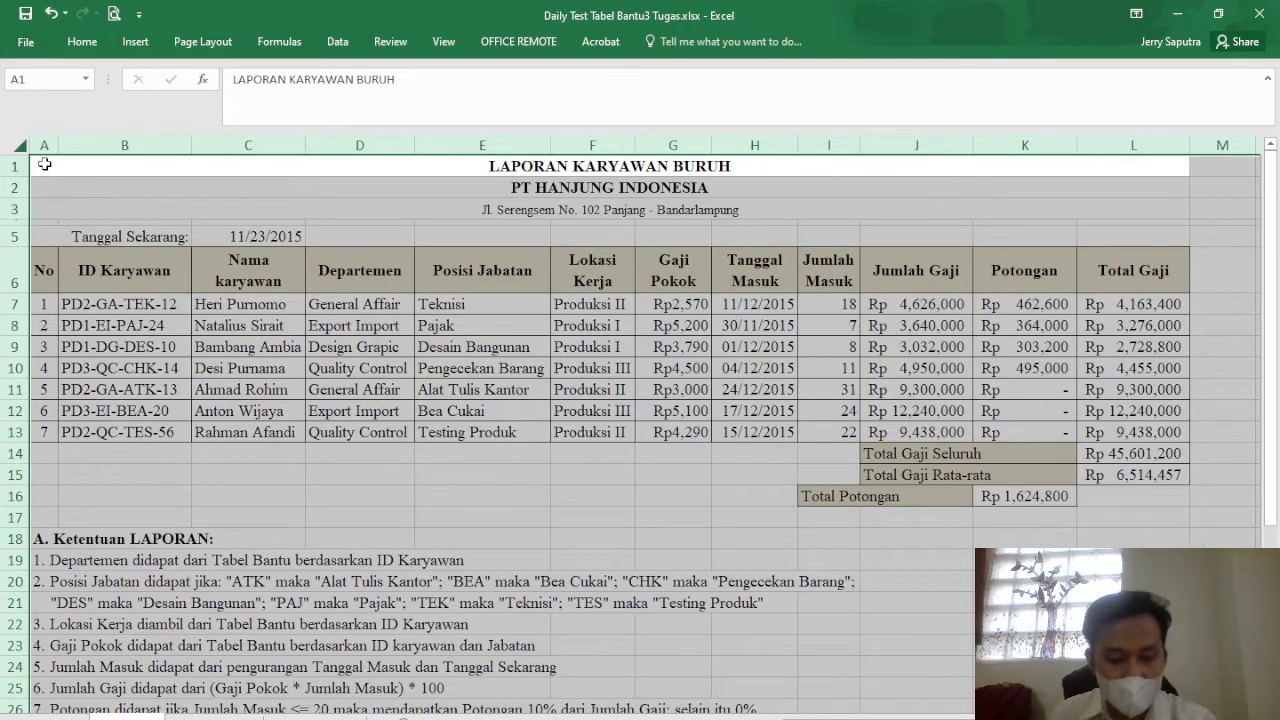
{"action": "key", "text": "ctrl+c"}
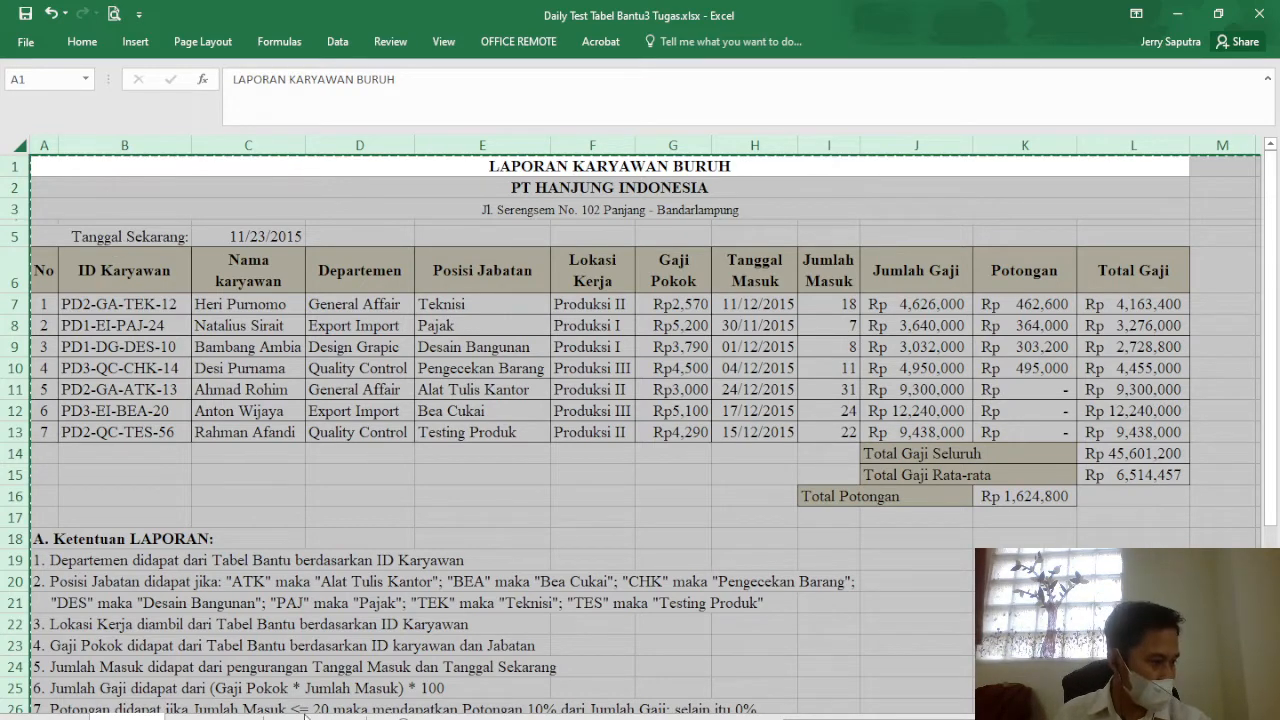
{"action": "left_click", "coordinate": [318, 717]}
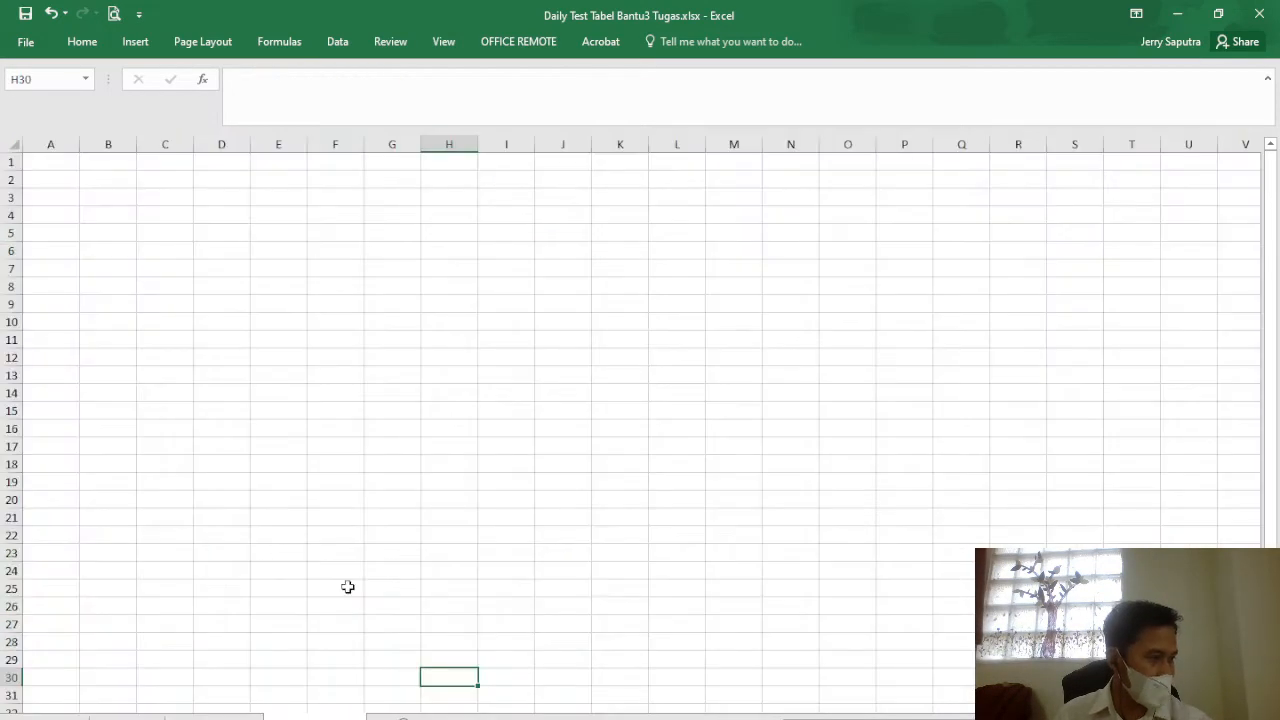
{"action": "left_click", "coordinate": [46, 162]}
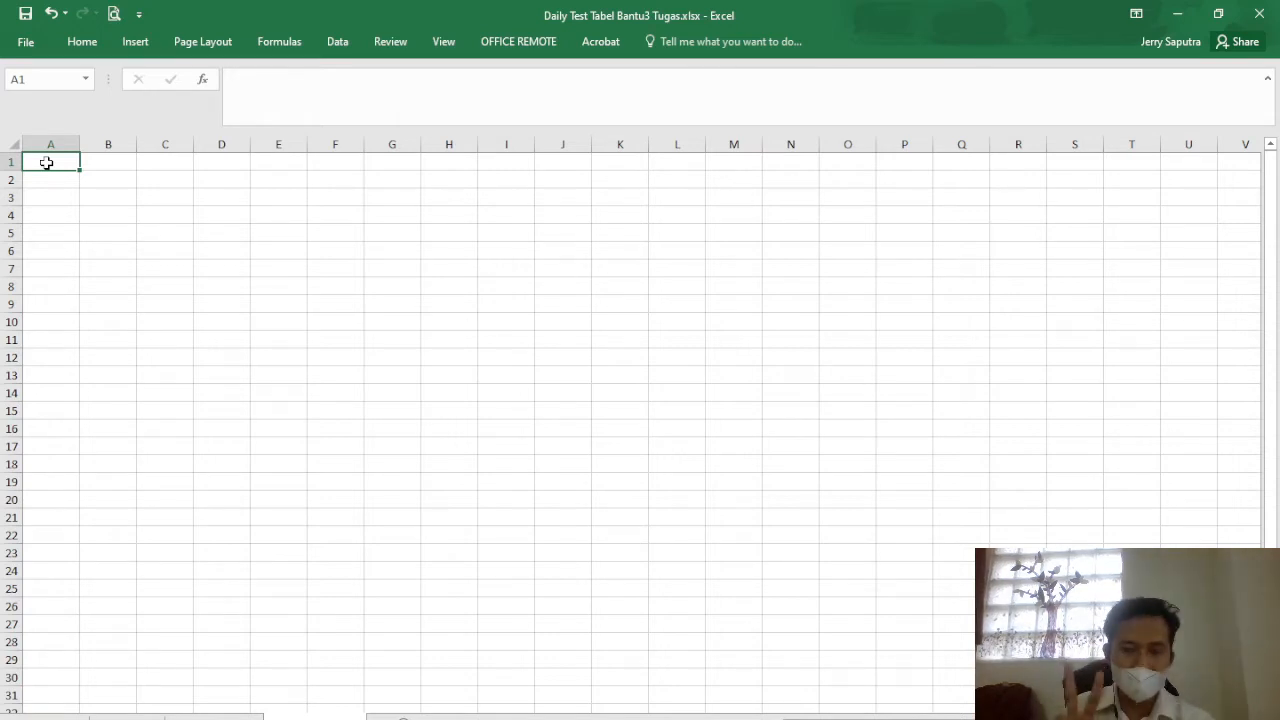
{"action": "key", "text": "ctrl+v"}
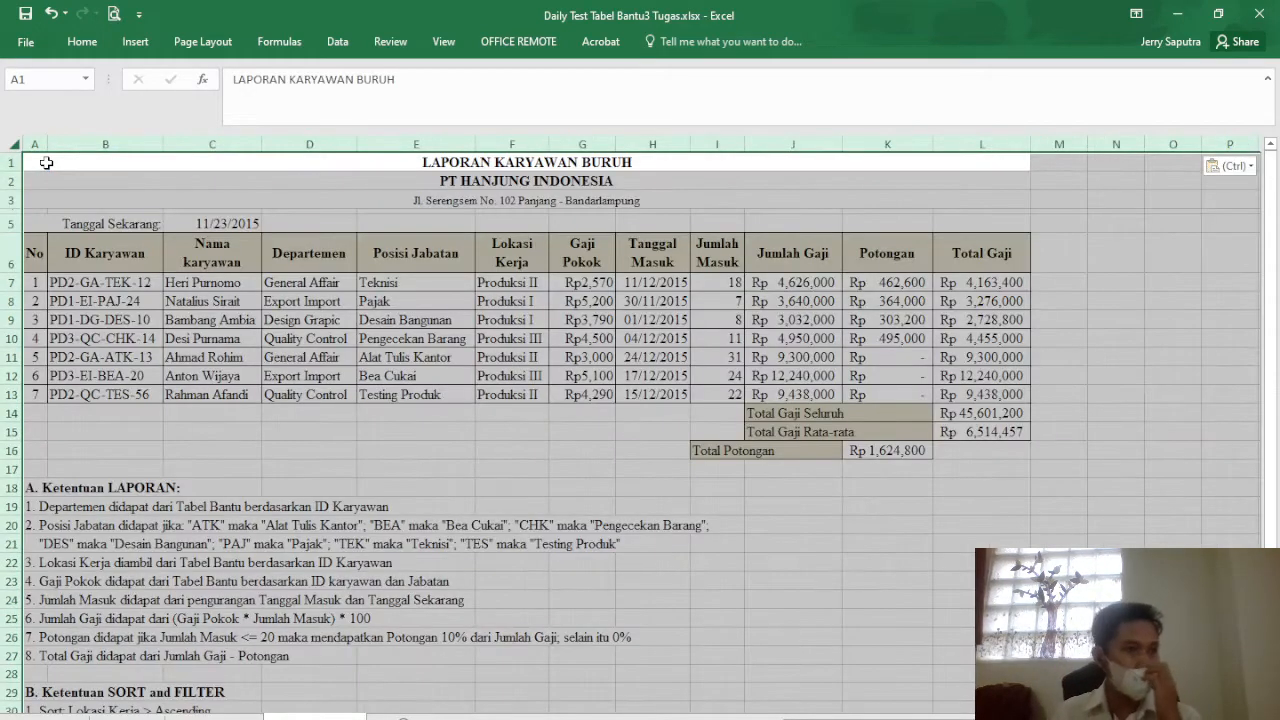
- Delete the requirement notes in rows 18 to 38 below the table on the duplicated sheet
{"action": "left_click", "coordinate": [310, 463]}
{"action": "scroll", "coordinate": [237, 504], "scroll_direction": "down", "scroll_amount": 2}
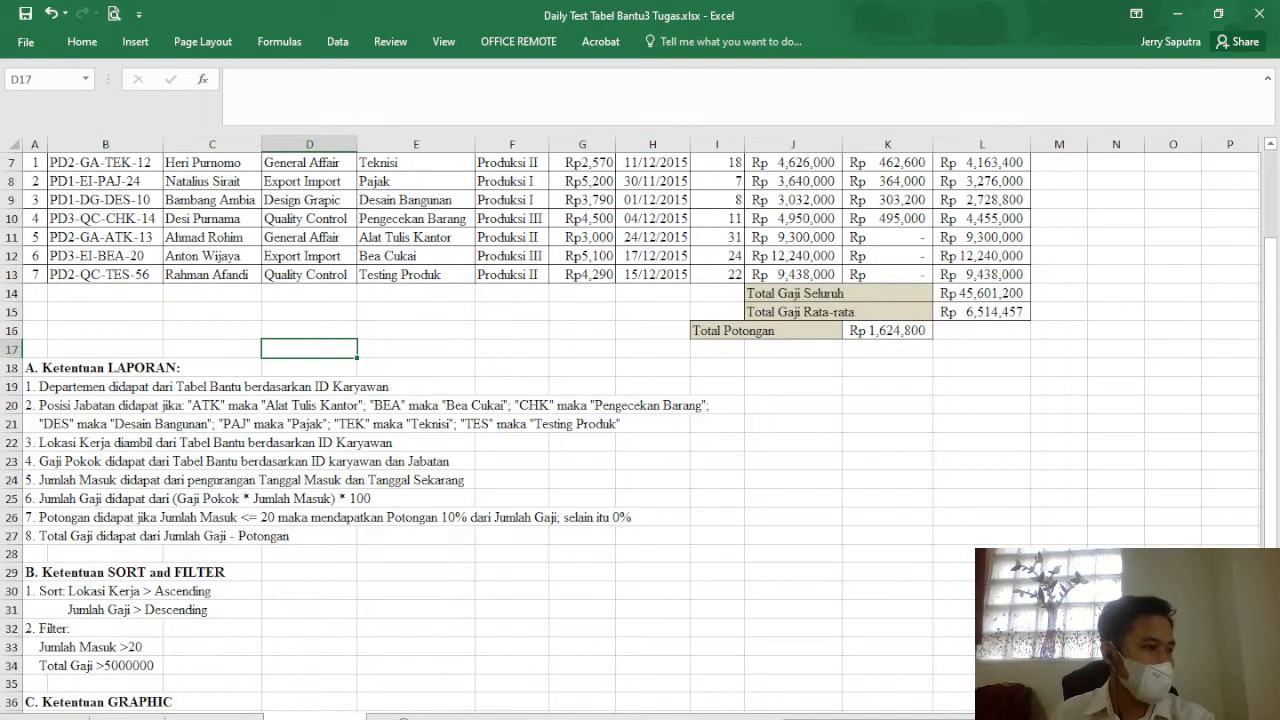
{"action": "scroll", "coordinate": [120, 475], "scroll_direction": "up", "scroll_amount": 2}
{"action": "scroll", "coordinate": [120, 475], "scroll_direction": "down", "scroll_amount": 3}
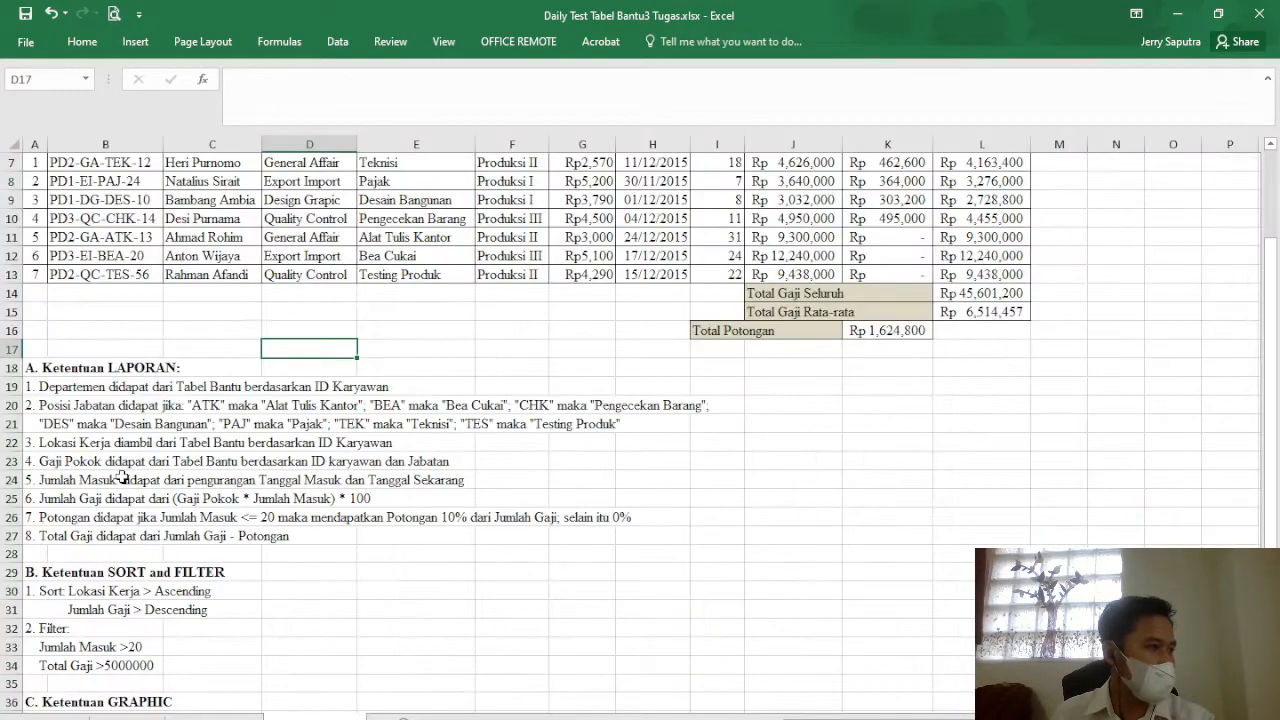
{"action": "left_click_drag", "start_coordinate": [12, 311], "coordinate": [12, 684]}
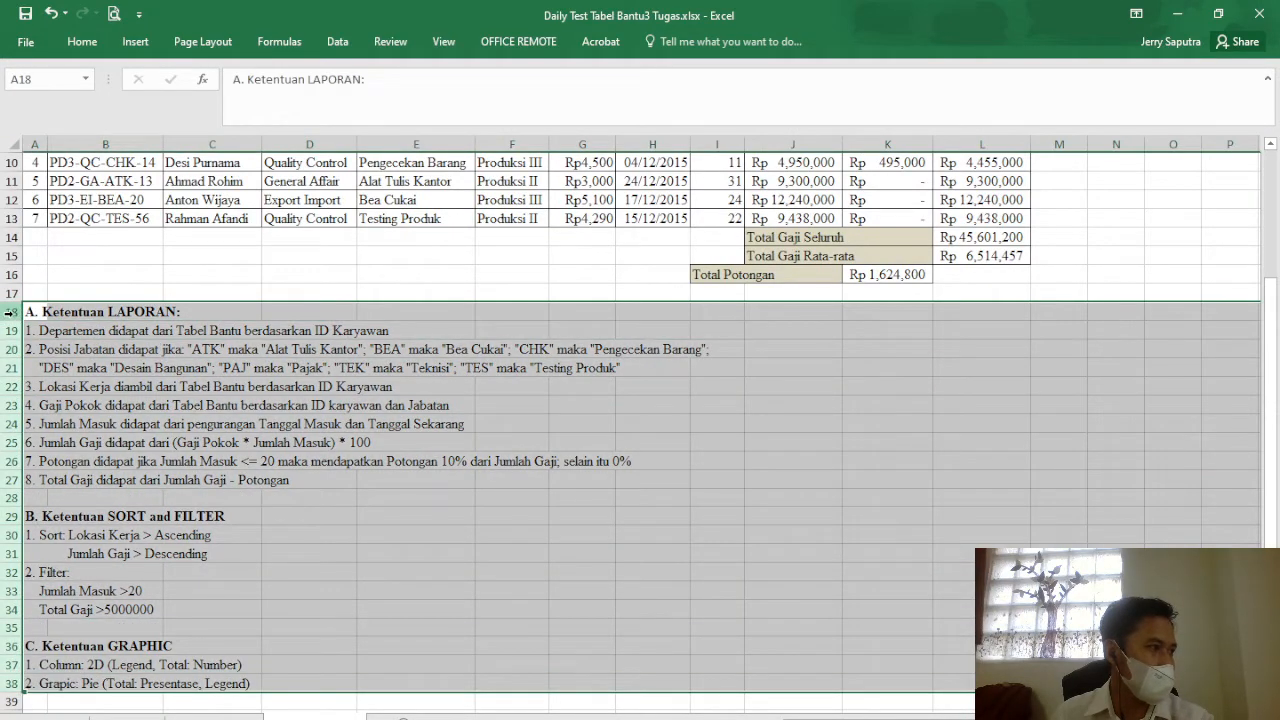
{"action": "left_click_drag", "start_coordinate": [20, 311], "coordinate": [5, 684]}
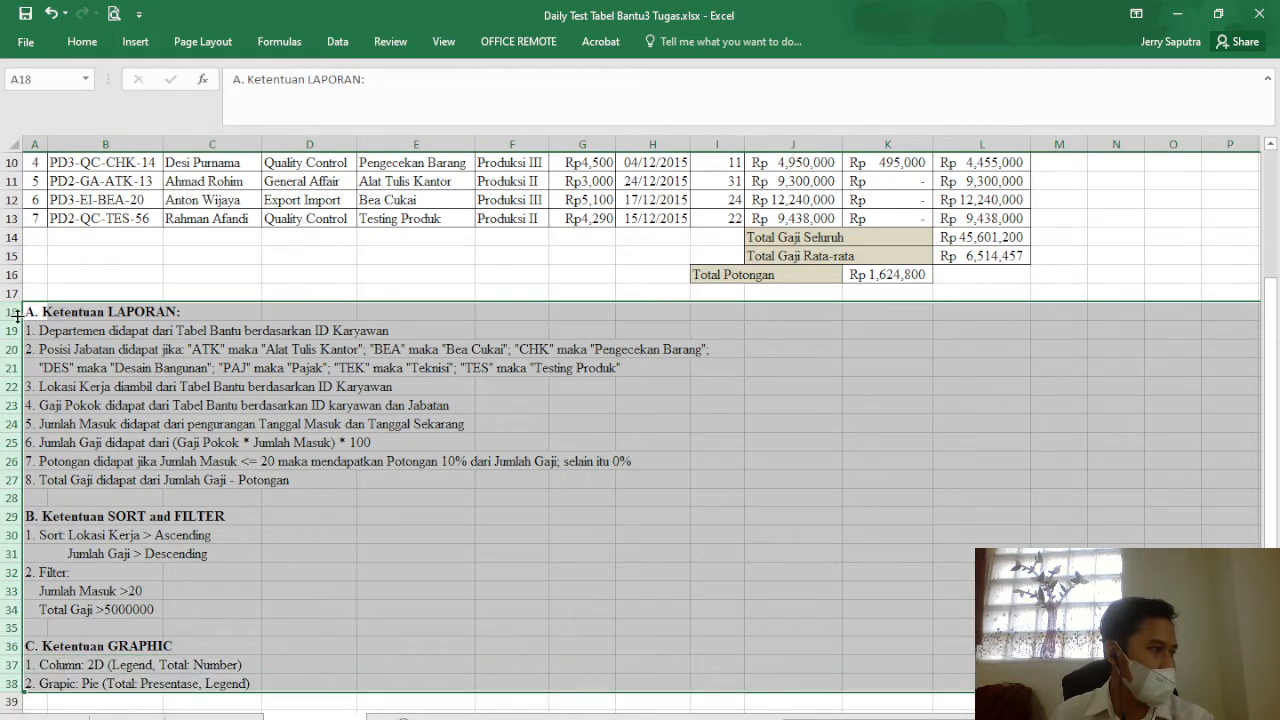
{"action": "right_click", "coordinate": [18, 318]}
{"action": "left_click", "coordinate": [80, 459]}
{"action": "left_click", "coordinate": [639, 454]}
{"action": "scroll", "coordinate": [529, 425], "scroll_direction": "up", "scroll_amount": 3}
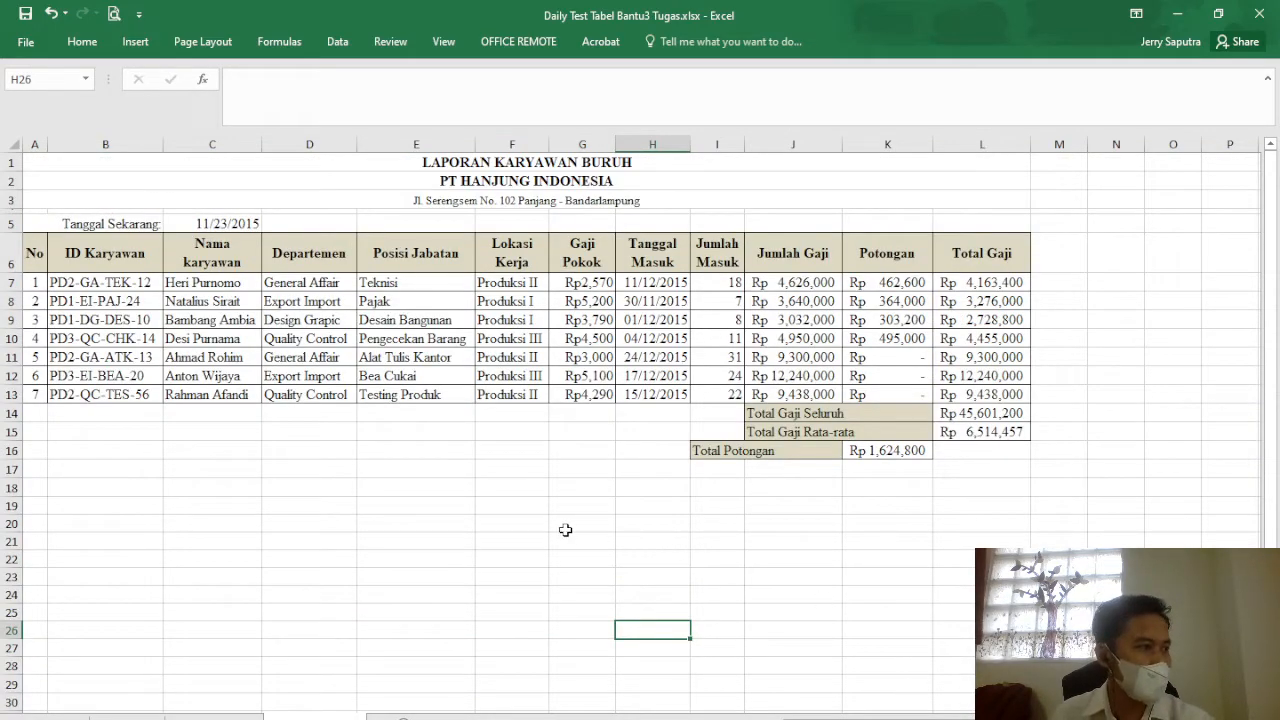
{"action": "scroll", "coordinate": [565, 530], "scroll_direction": "up", "scroll_amount": 1, "text": "ctrl"}
{"action": "scroll", "coordinate": [476, 500], "scroll_direction": "up", "scroll_amount": 1}
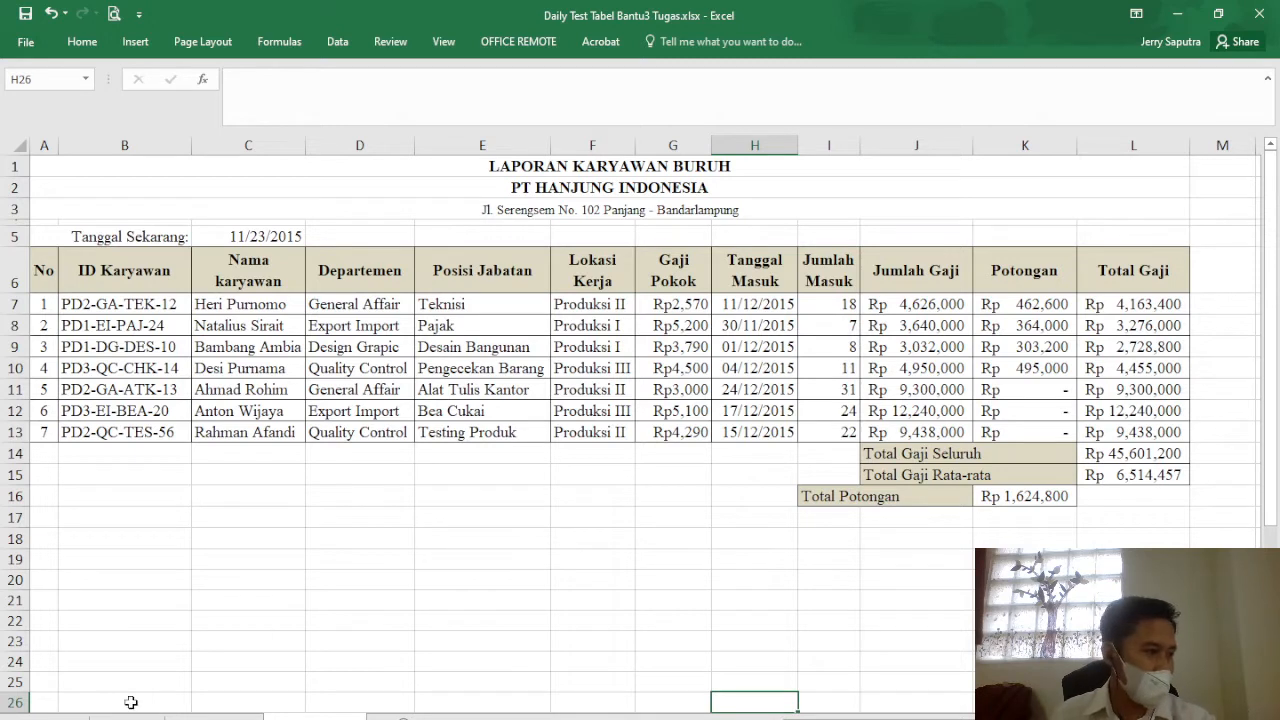
- Review the sort and filter requirements on the original report sheet and select table range A6:L13 on the duplicated sheet
{"action": "left_click", "coordinate": [466, 512]}
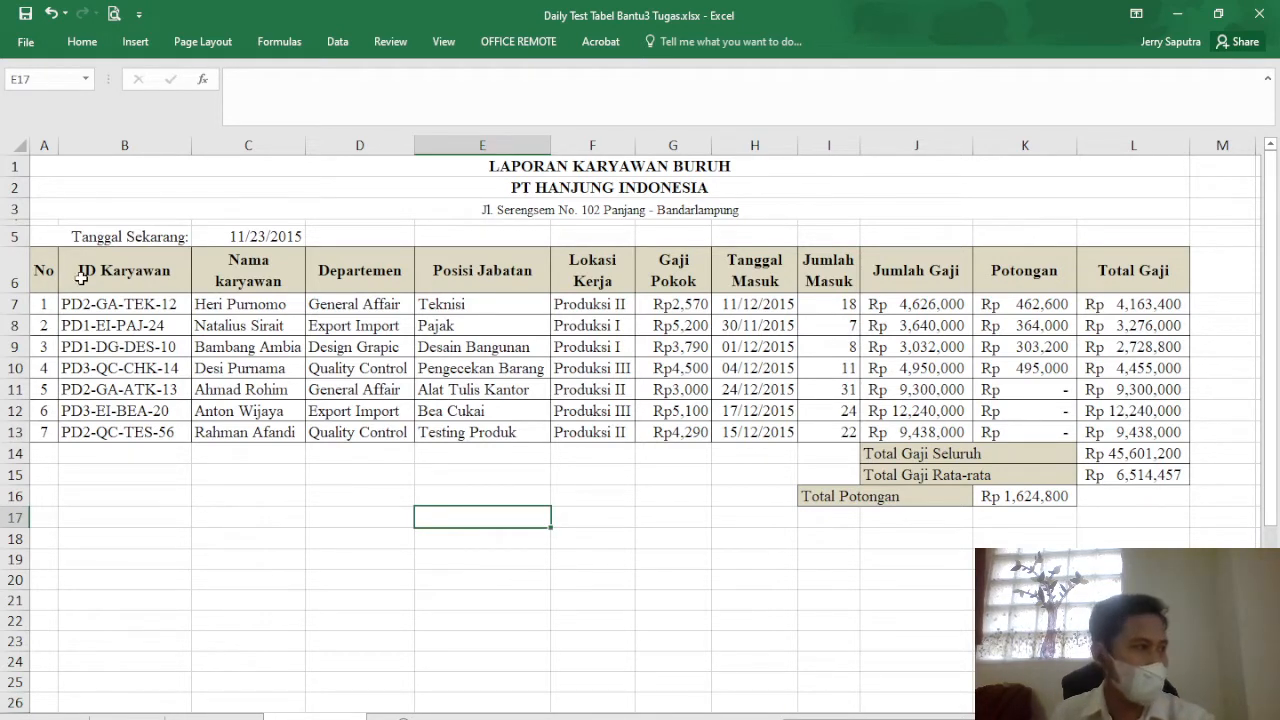
{"action": "left_click_drag", "start_coordinate": [44, 272], "coordinate": [1136, 432]}
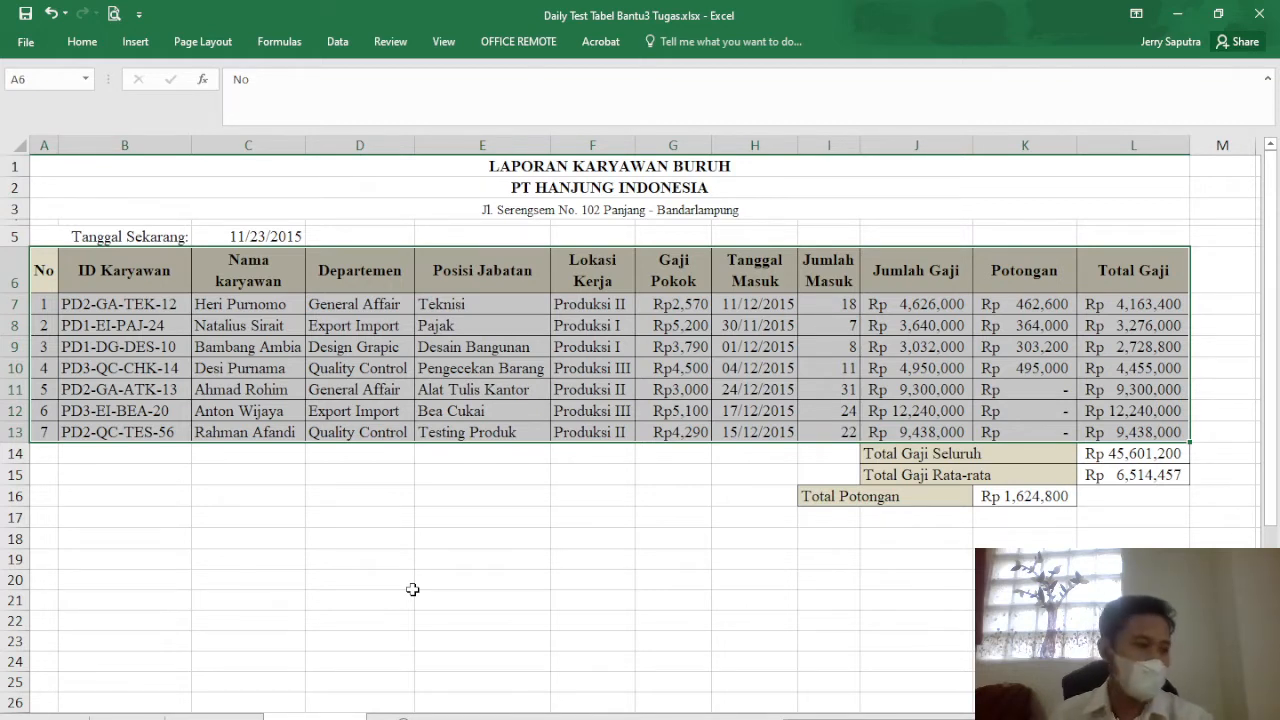
{"action": "key", "text": "ctrl+a"}
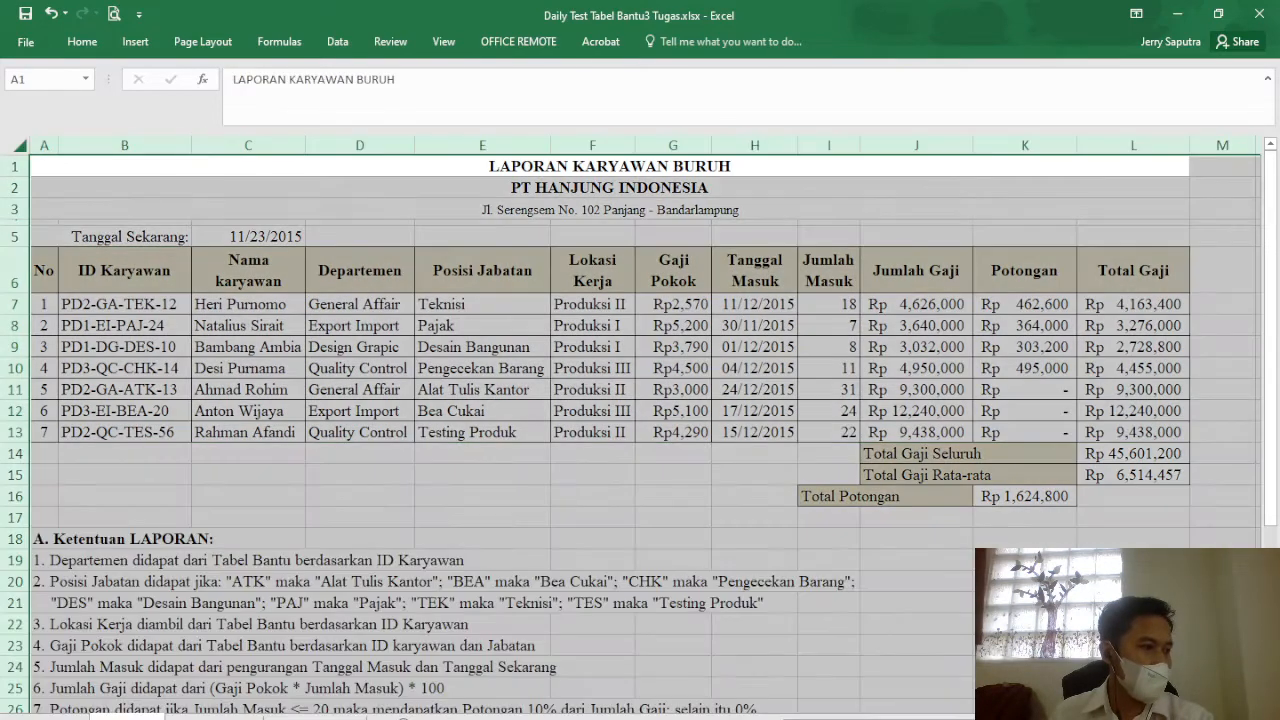
{"action": "scroll", "coordinate": [288, 584], "scroll_direction": "down", "scroll_amount": 6}
{"action": "left_click", "coordinate": [418, 490]}
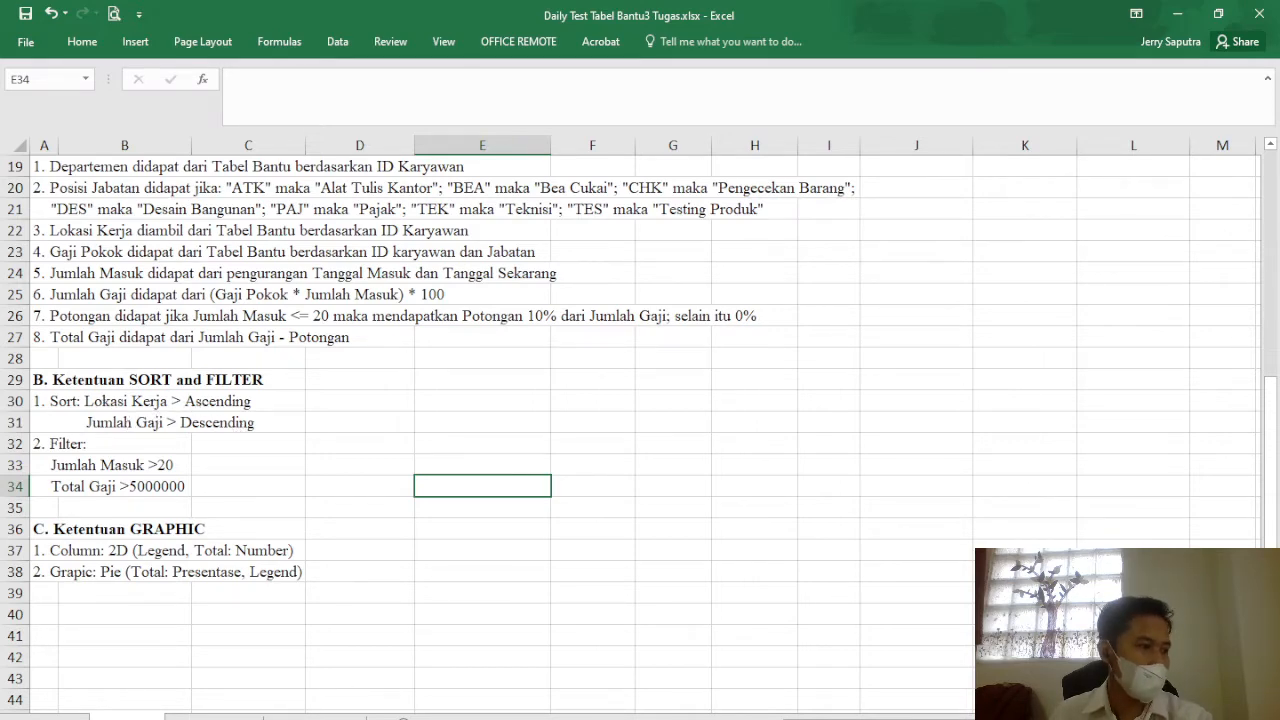
{"action": "left_click", "coordinate": [330, 709]}
{"action": "left_click", "coordinate": [240, 348]}
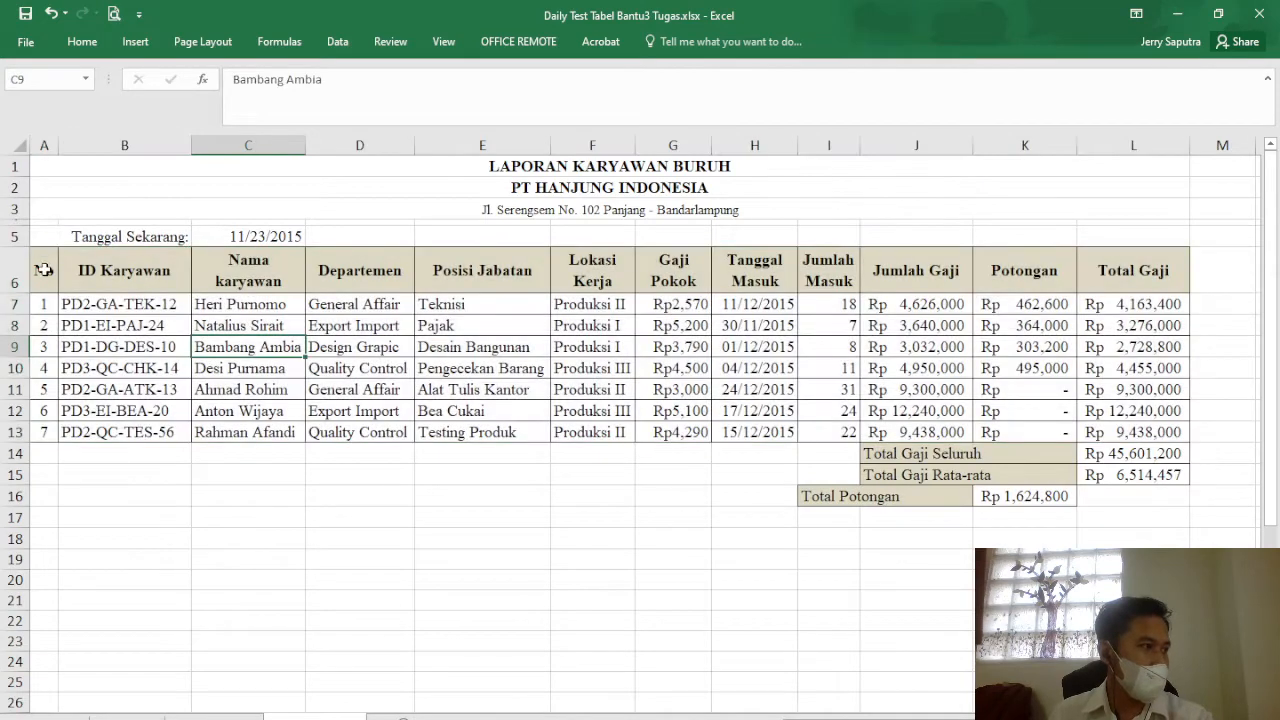
{"action": "left_click_drag", "start_coordinate": [44, 268], "coordinate": [1180, 440]}
{"action": "left_click", "coordinate": [86, 46]}
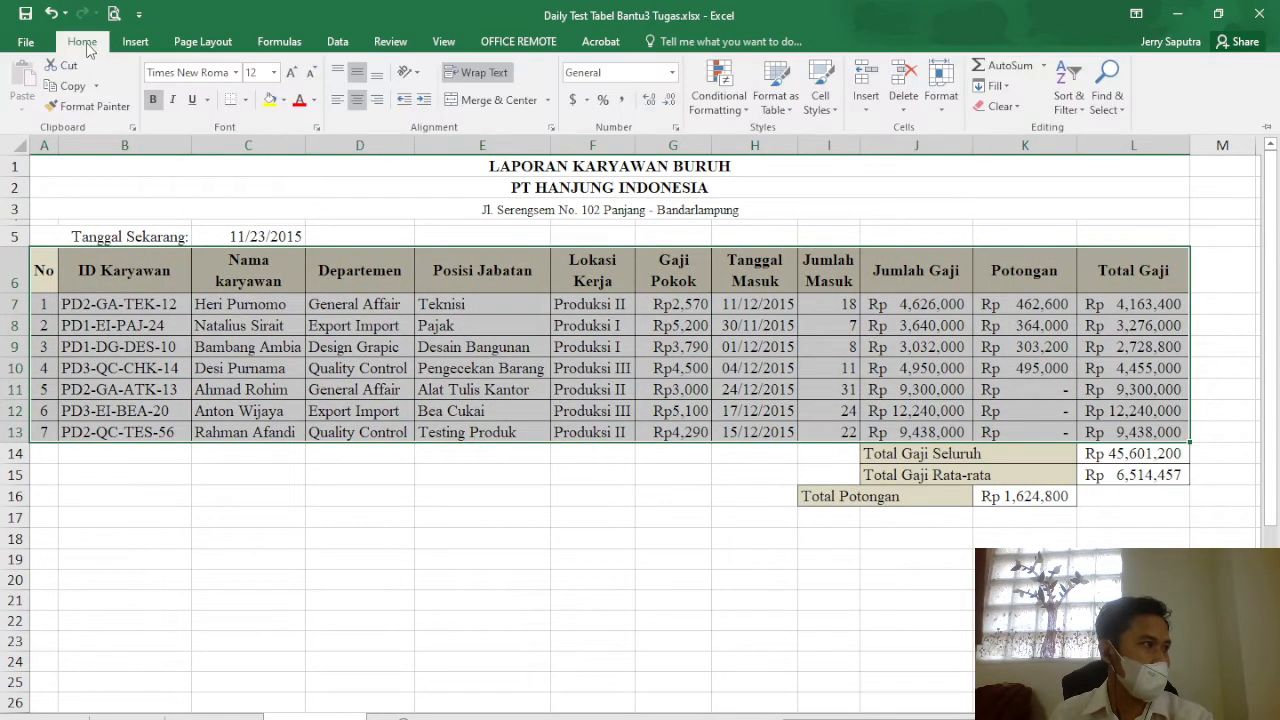
{"action": "left_click", "coordinate": [1075, 112]}
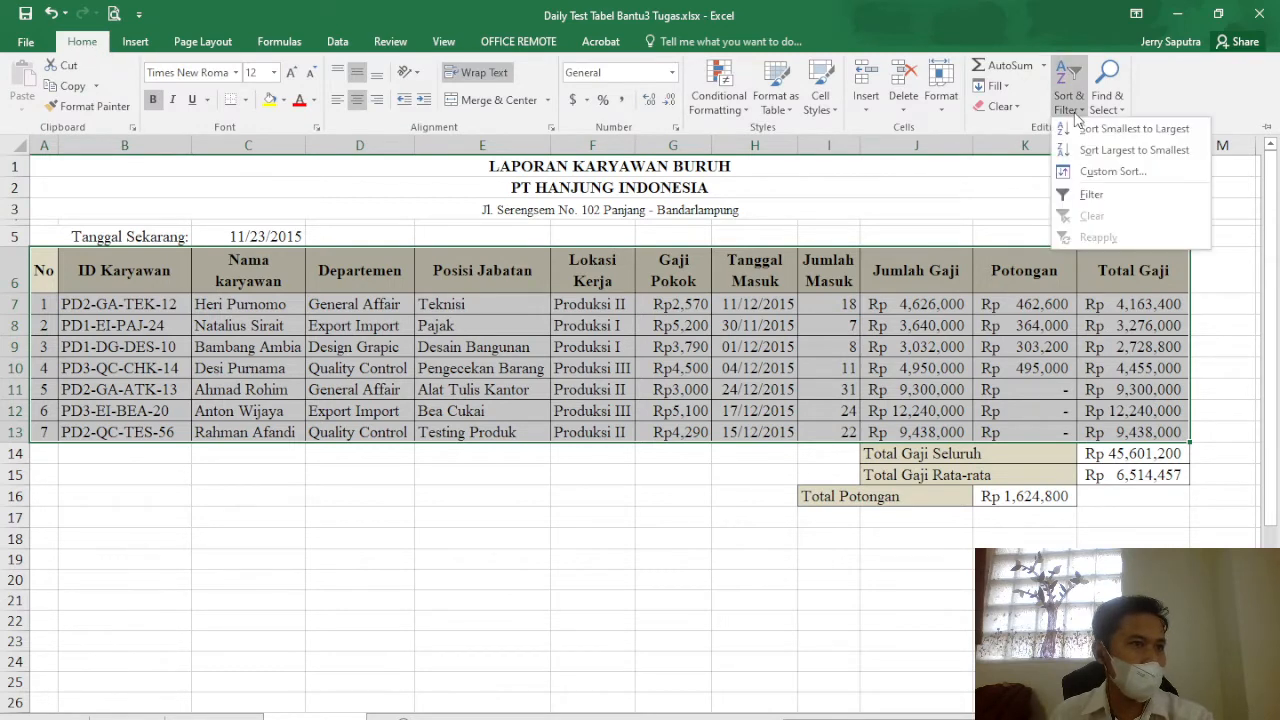
{"action": "left_click", "coordinate": [1137, 173]}
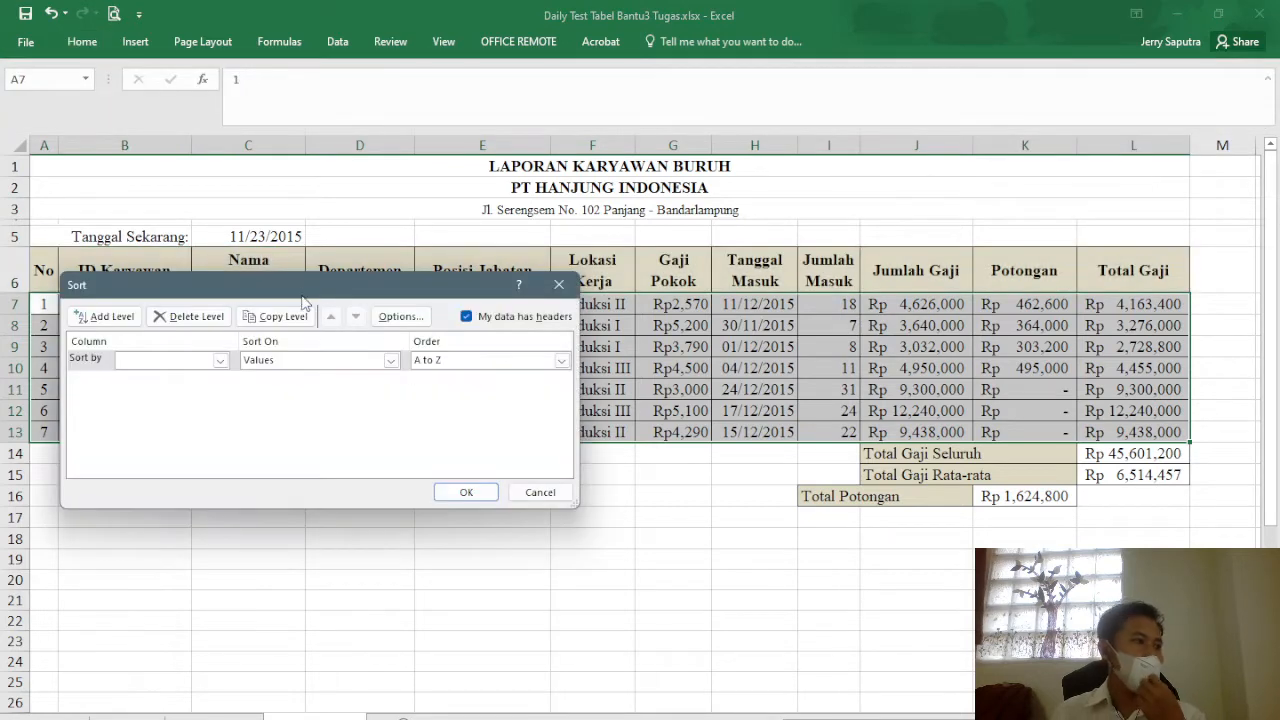
{"action": "left_click_drag", "start_coordinate": [303, 289], "coordinate": [575, 483]}
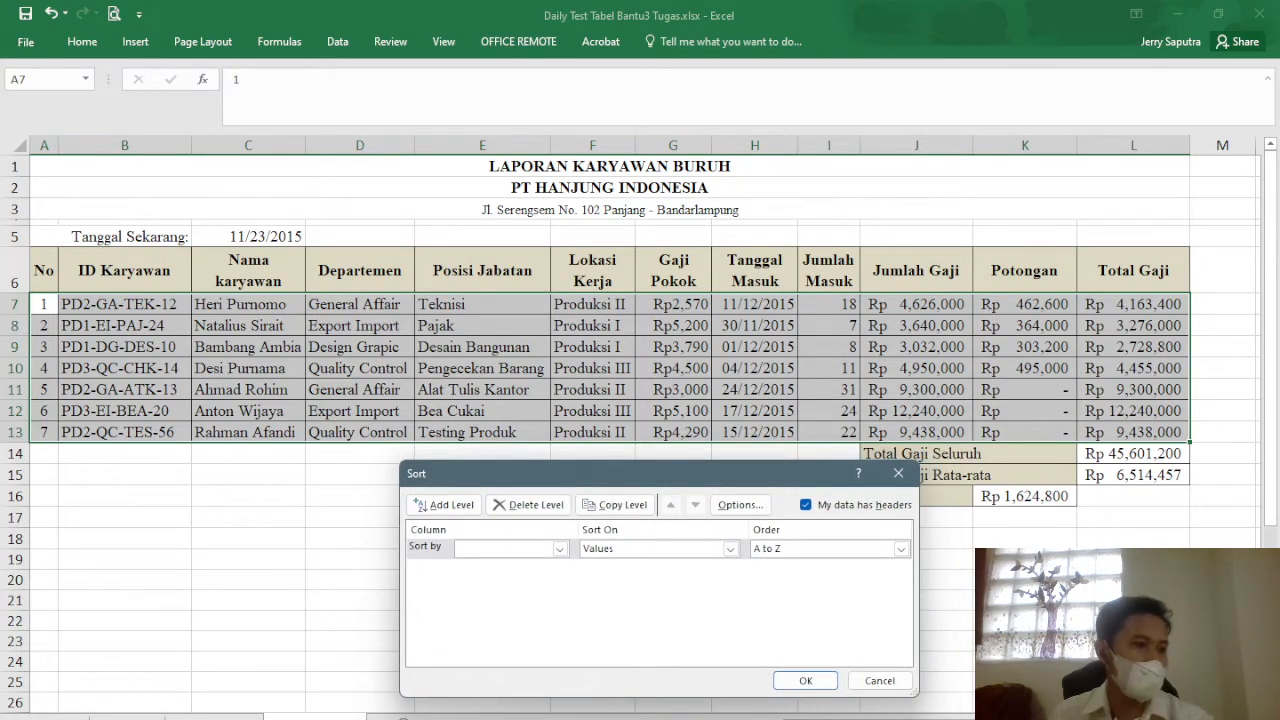
{"action": "left_click", "coordinate": [880, 680]}
{"action": "left_click", "coordinate": [128, 717]}
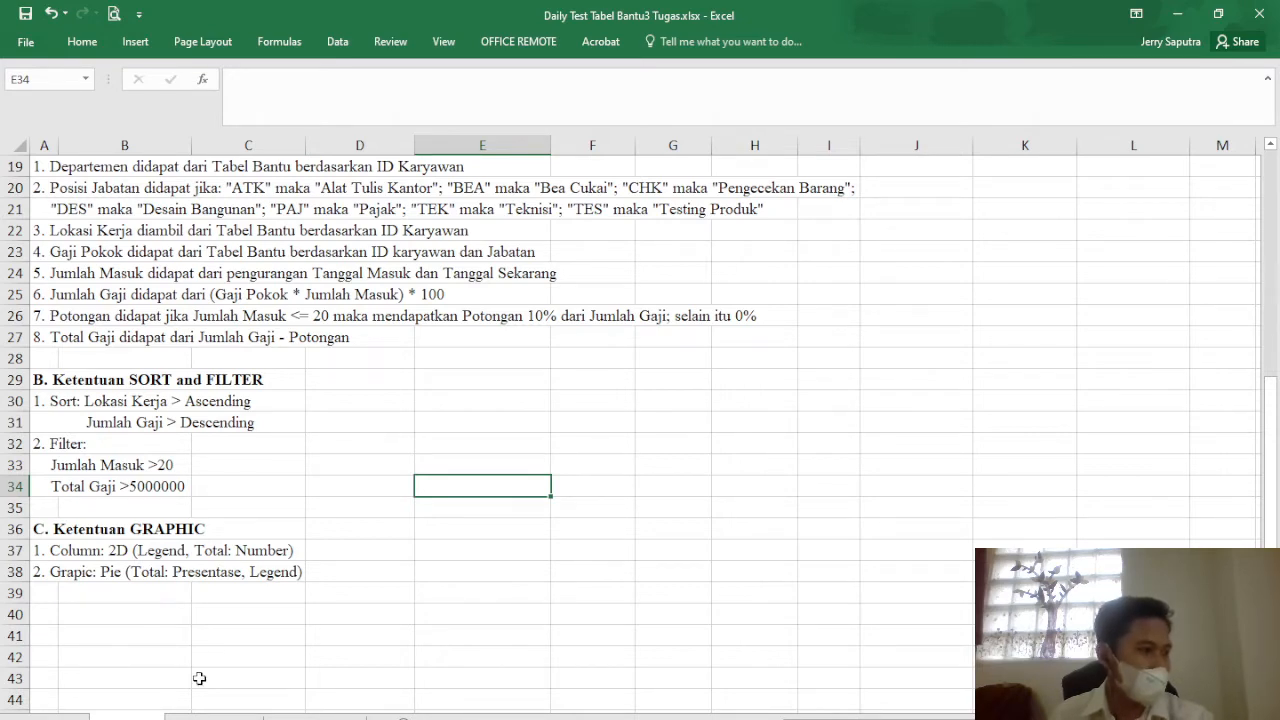
{"action": "left_click", "coordinate": [214, 716]}
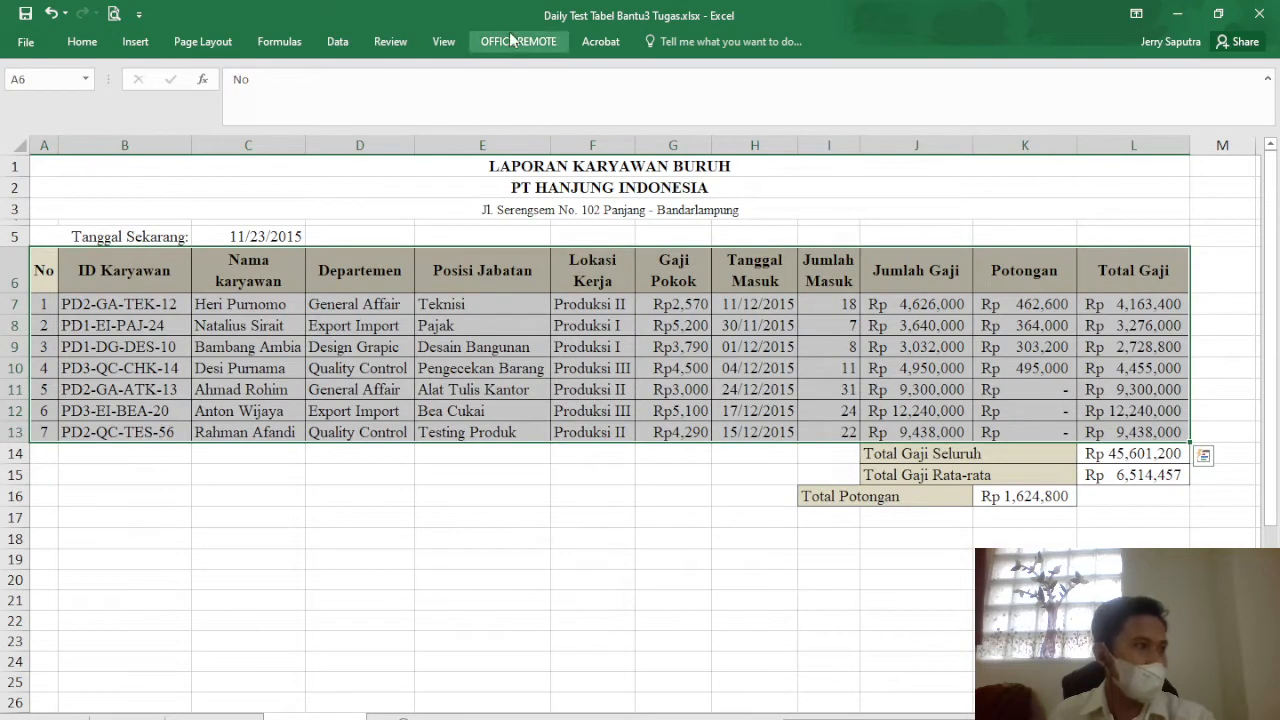
- Start a custom sort of the selected table with Lokasi Kerja as the first level, by values from A to Z
{"action": "left_click", "coordinate": [83, 44]}
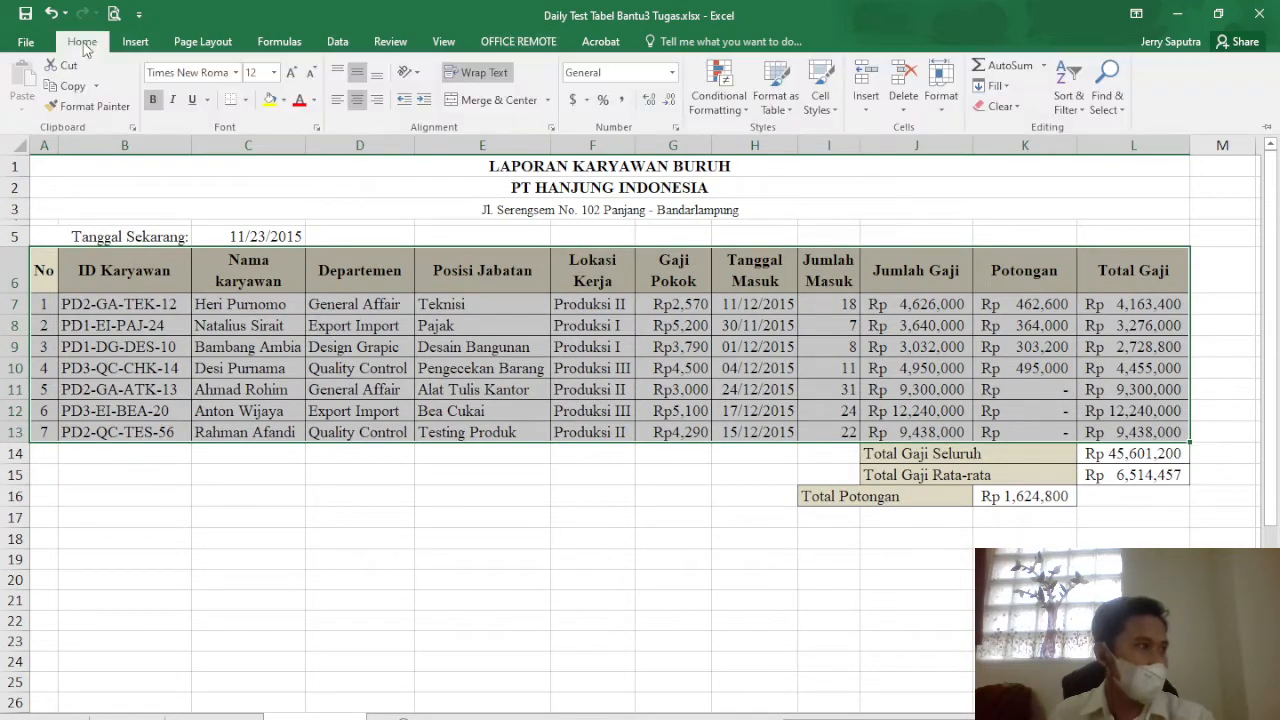
{"action": "left_click", "coordinate": [1068, 100]}
{"action": "left_click", "coordinate": [1098, 175]}
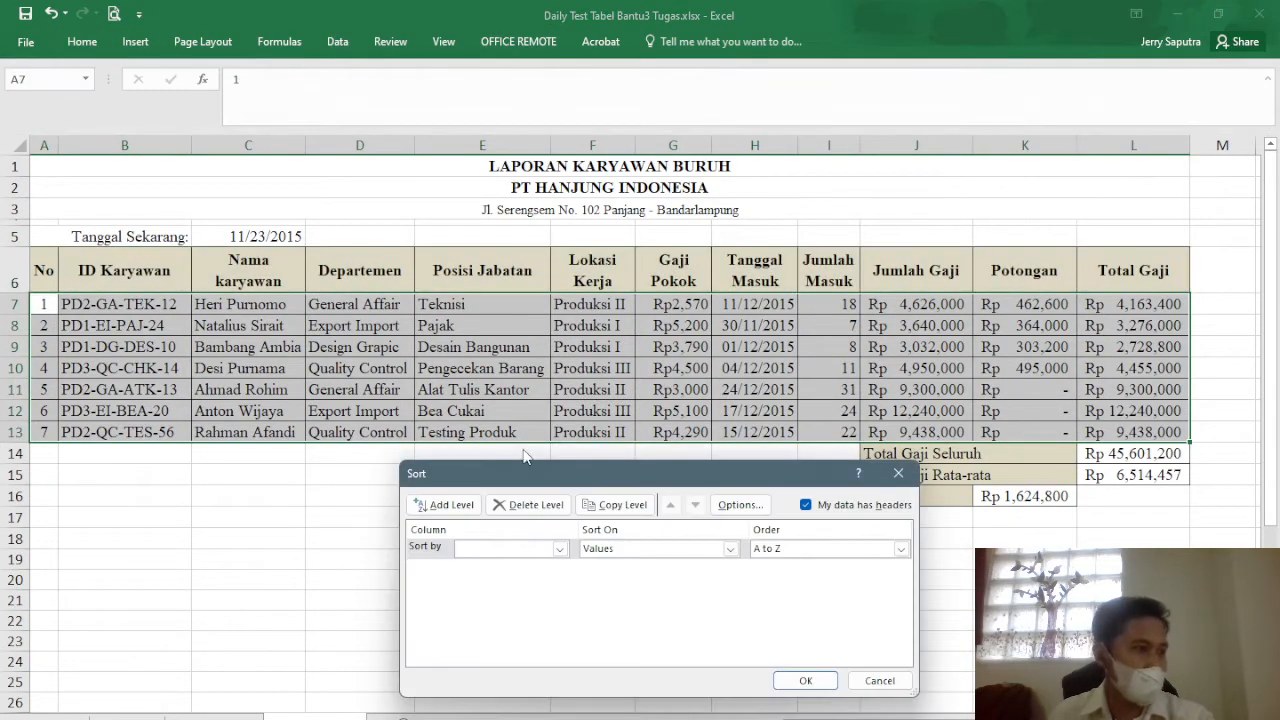
{"action": "left_click", "coordinate": [559, 550]}
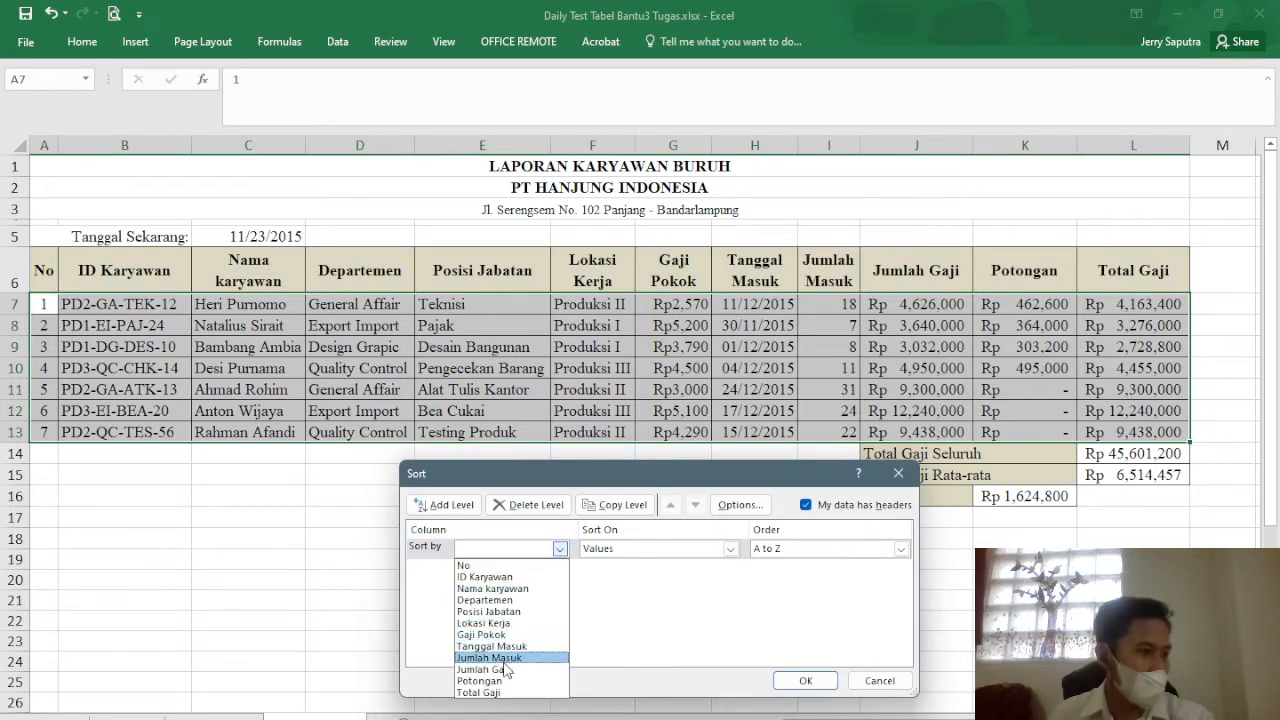
{"action": "left_click", "coordinate": [490, 623]}
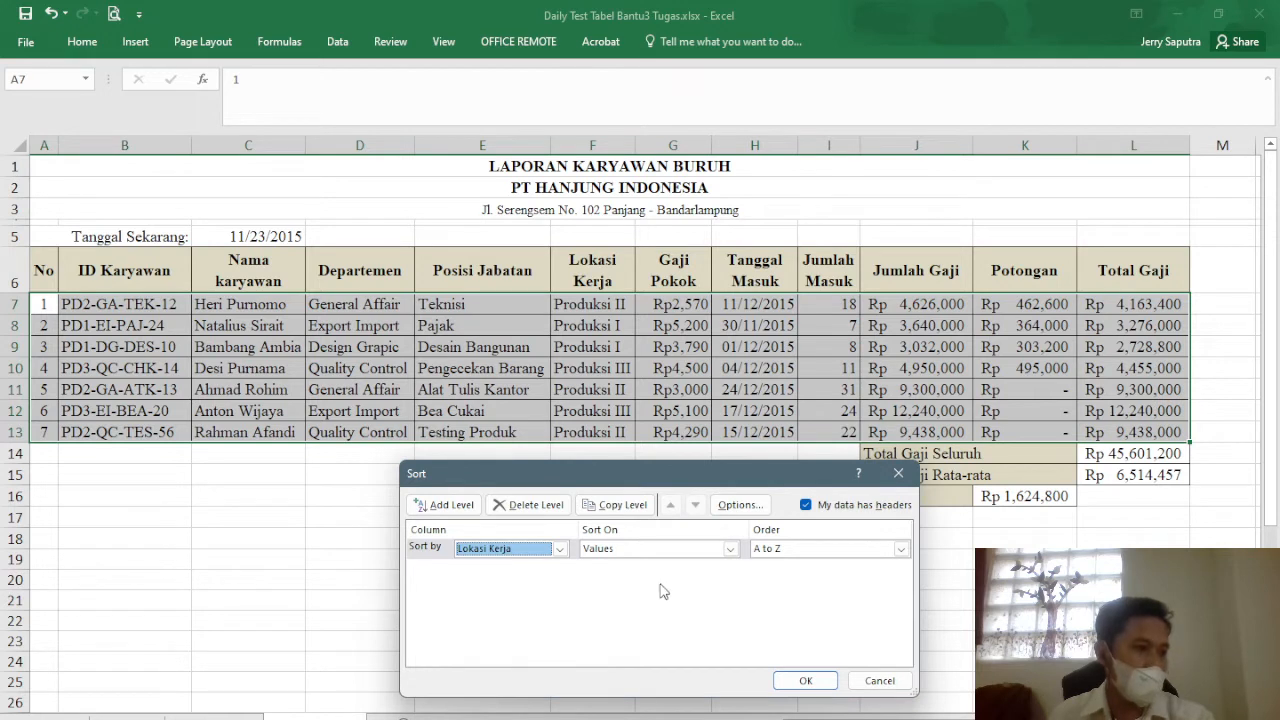
{"action": "left_click", "coordinate": [899, 550]}
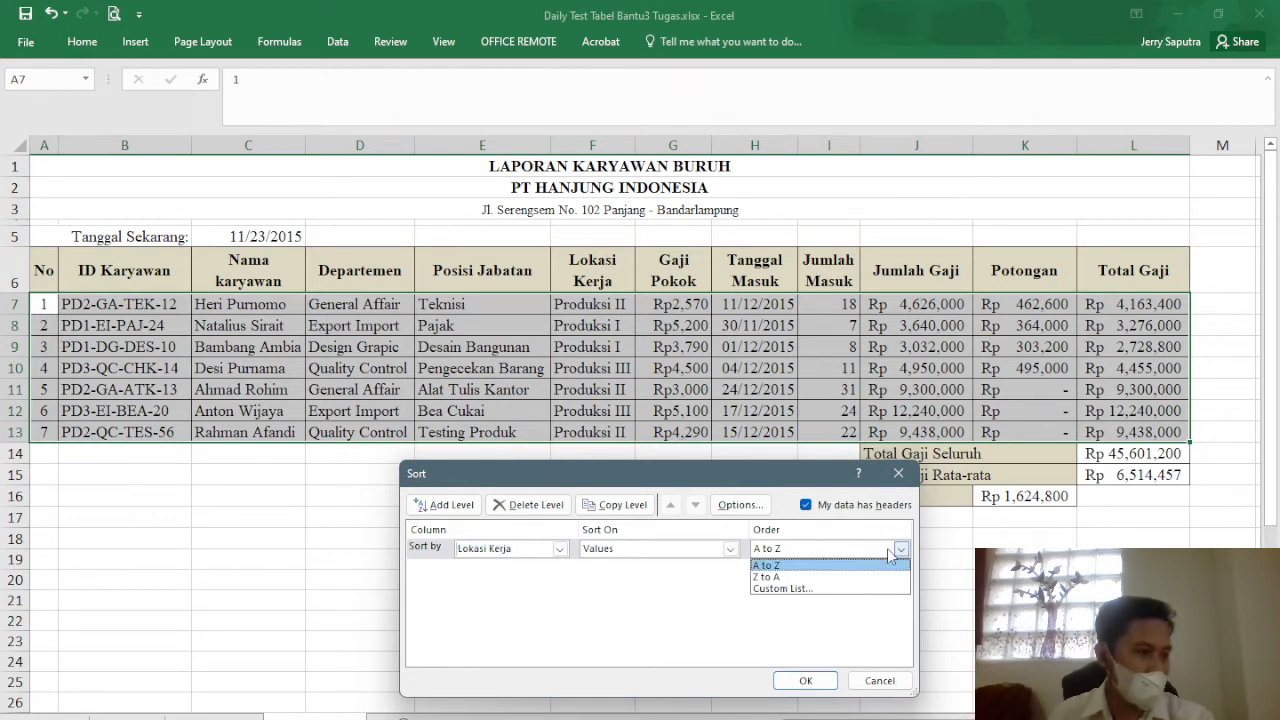
{"action": "left_click", "coordinate": [783, 567]}
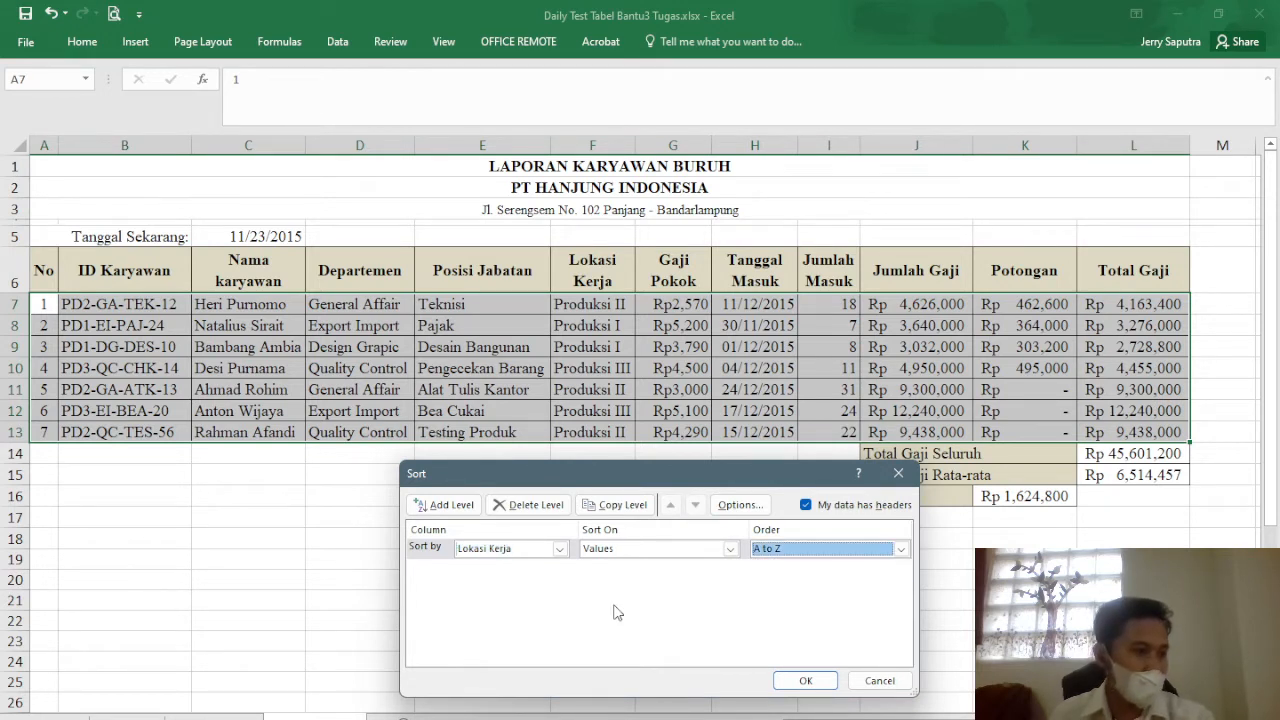
- Add a second sort level for Jumlah Gaji by values, Largest to Smallest, and apply the sort
{"action": "left_click", "coordinate": [431, 506]}
{"action": "left_click", "coordinate": [560, 569]}
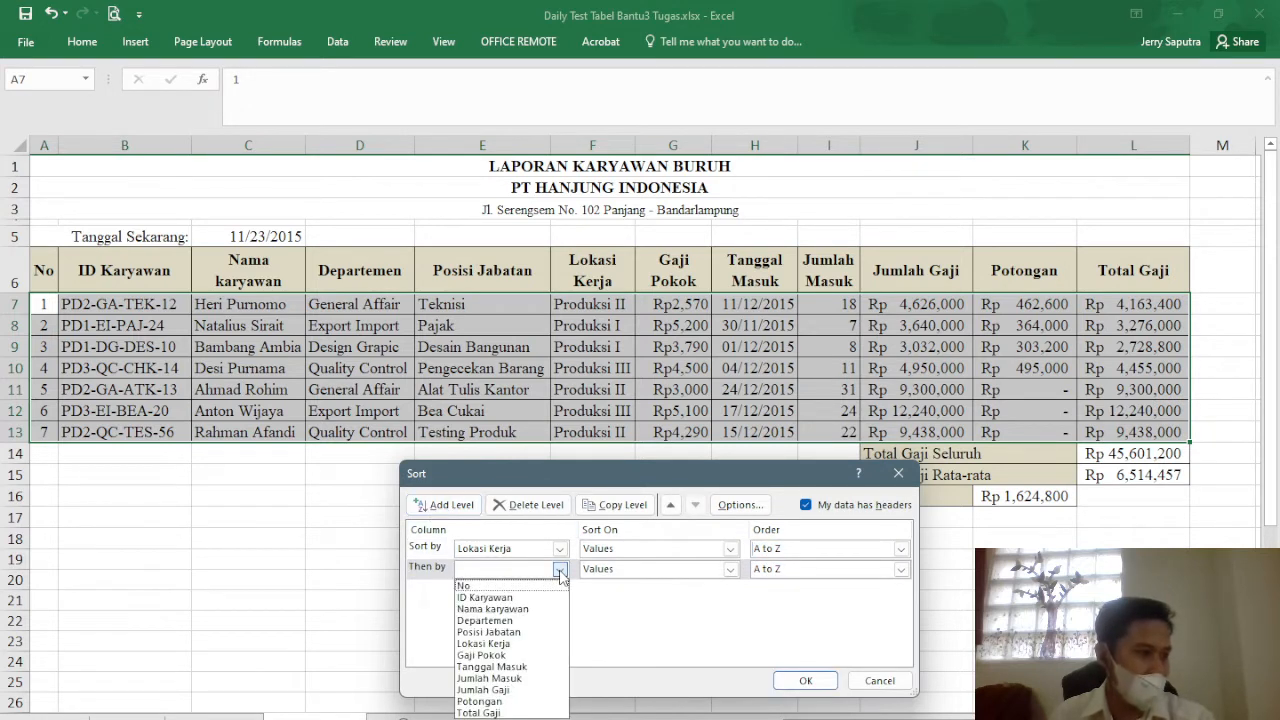
{"action": "left_click", "coordinate": [510, 690]}
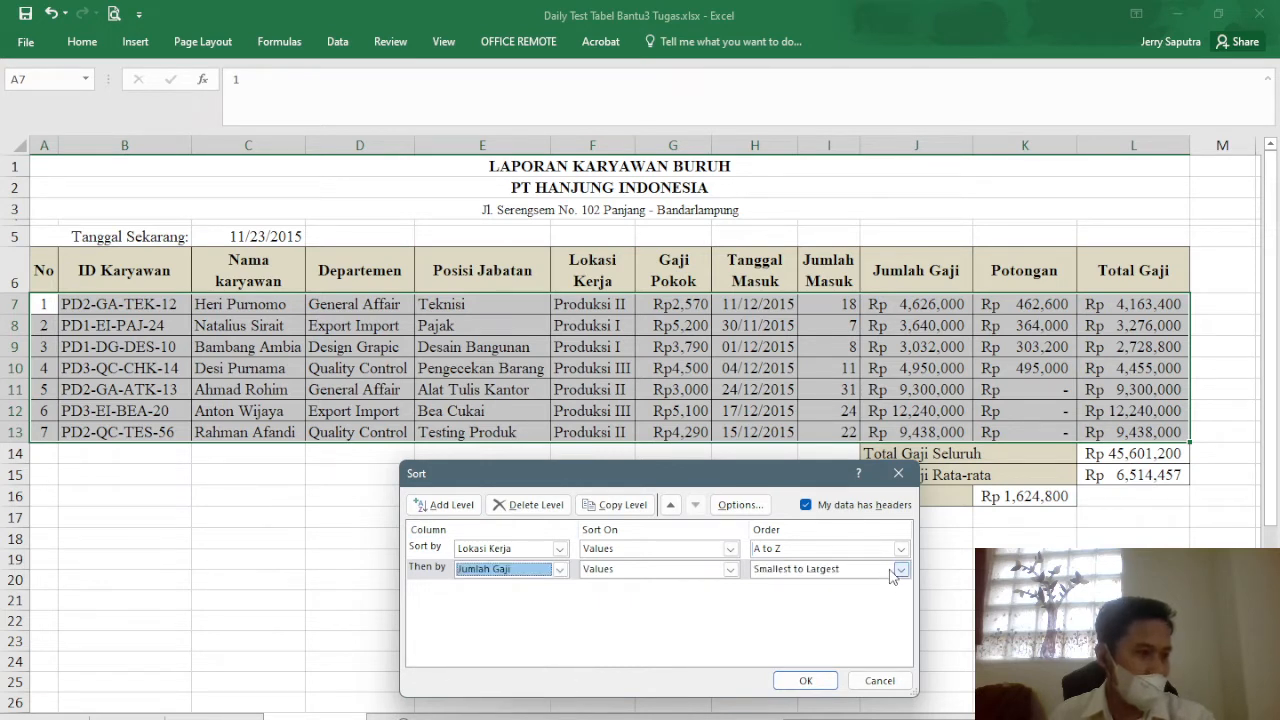
{"action": "left_click", "coordinate": [901, 570]}
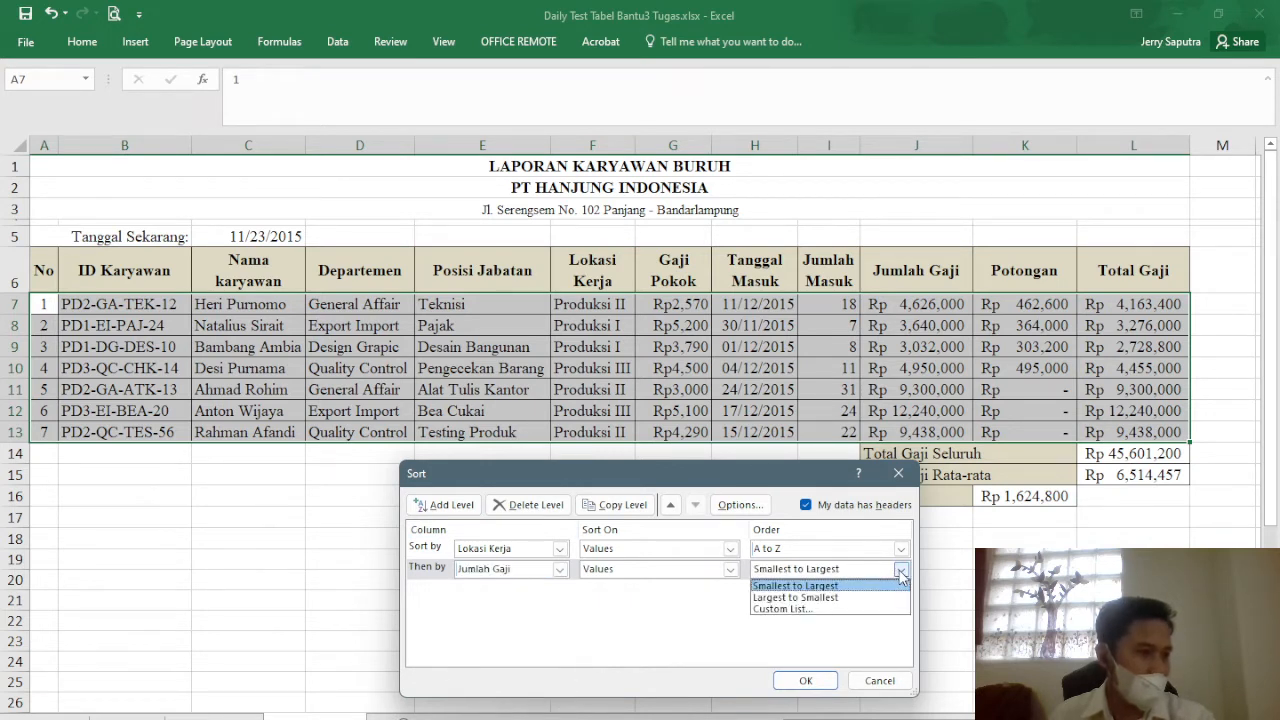
{"action": "left_click", "coordinate": [810, 598]}
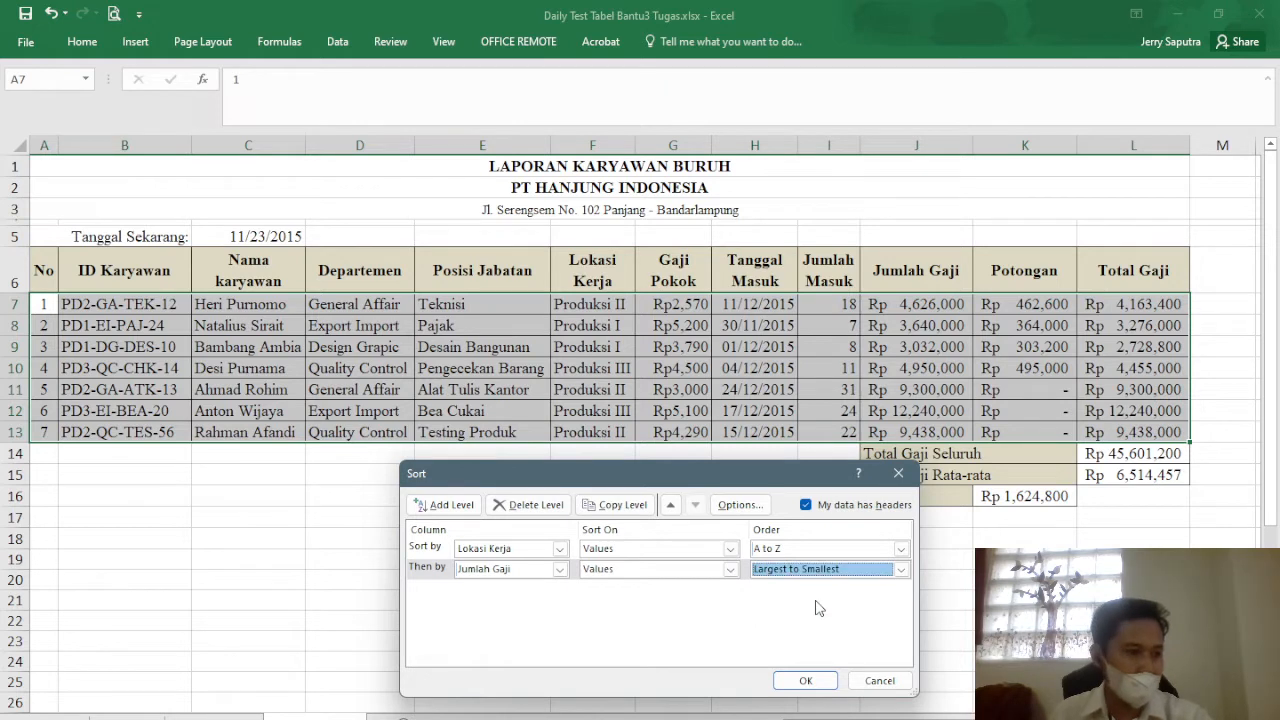
{"action": "left_click", "coordinate": [806, 681]}
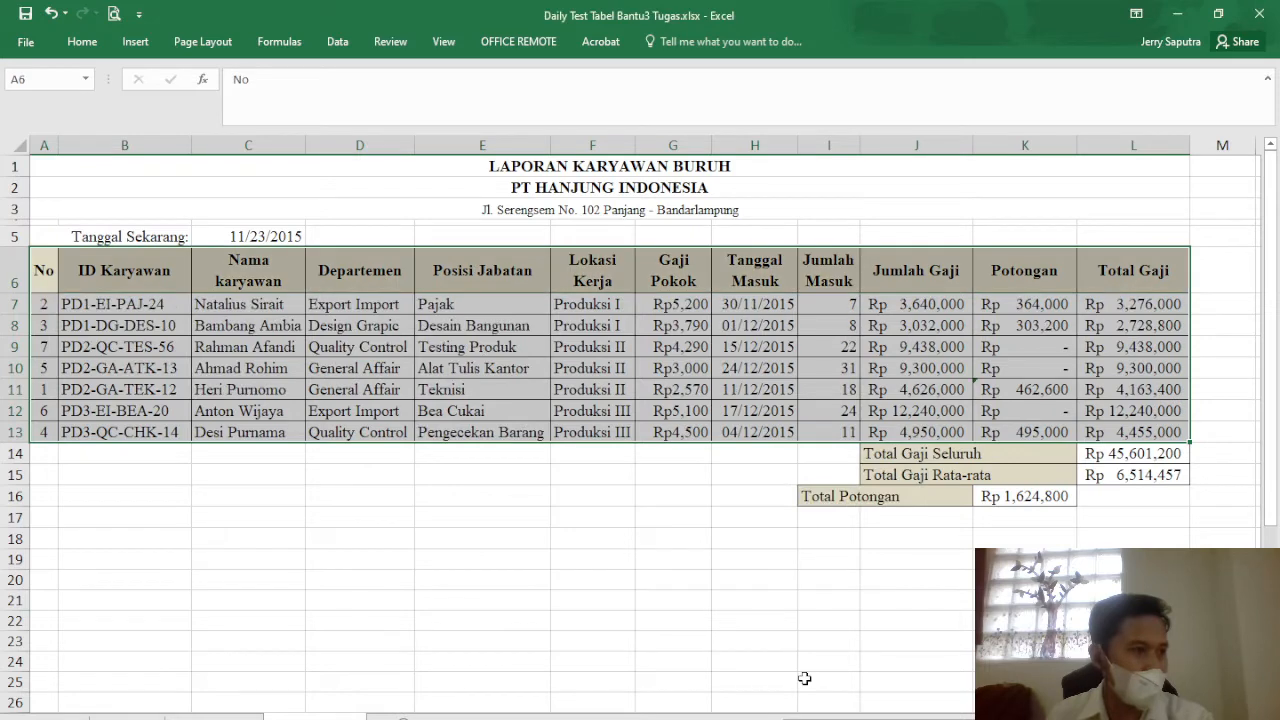
{"action": "left_click", "coordinate": [598, 308]}
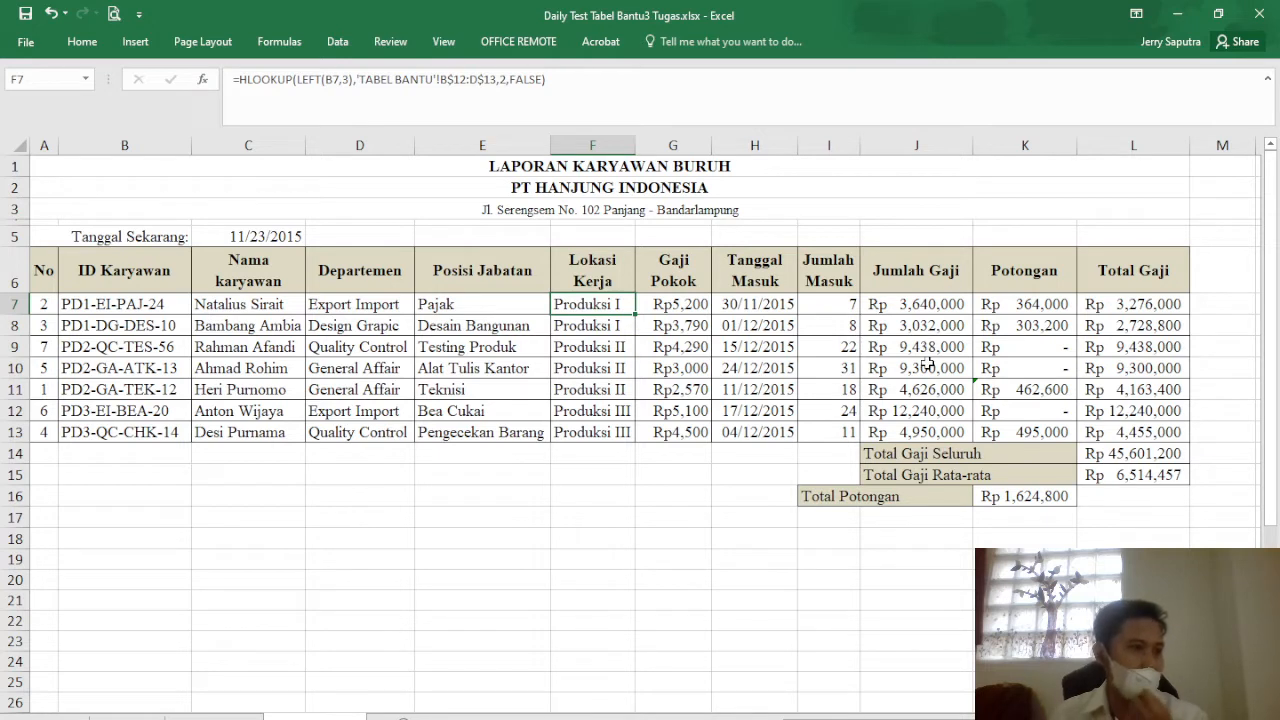
{"action": "left_click", "coordinate": [544, 534]}
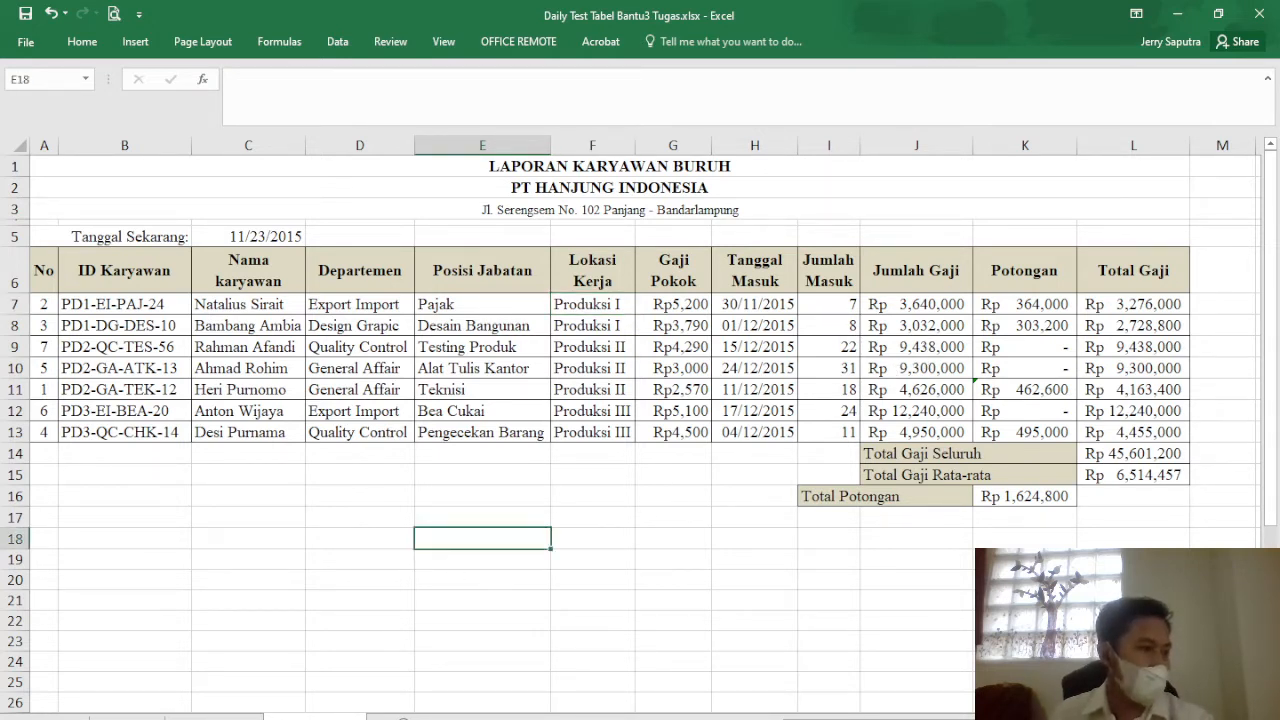
- Check the filter requirements on the original report sheet and copy the Jumlah Masuk header into cell E18 of the duplicated sheet
{"action": "key", "text": "Page_Down"}
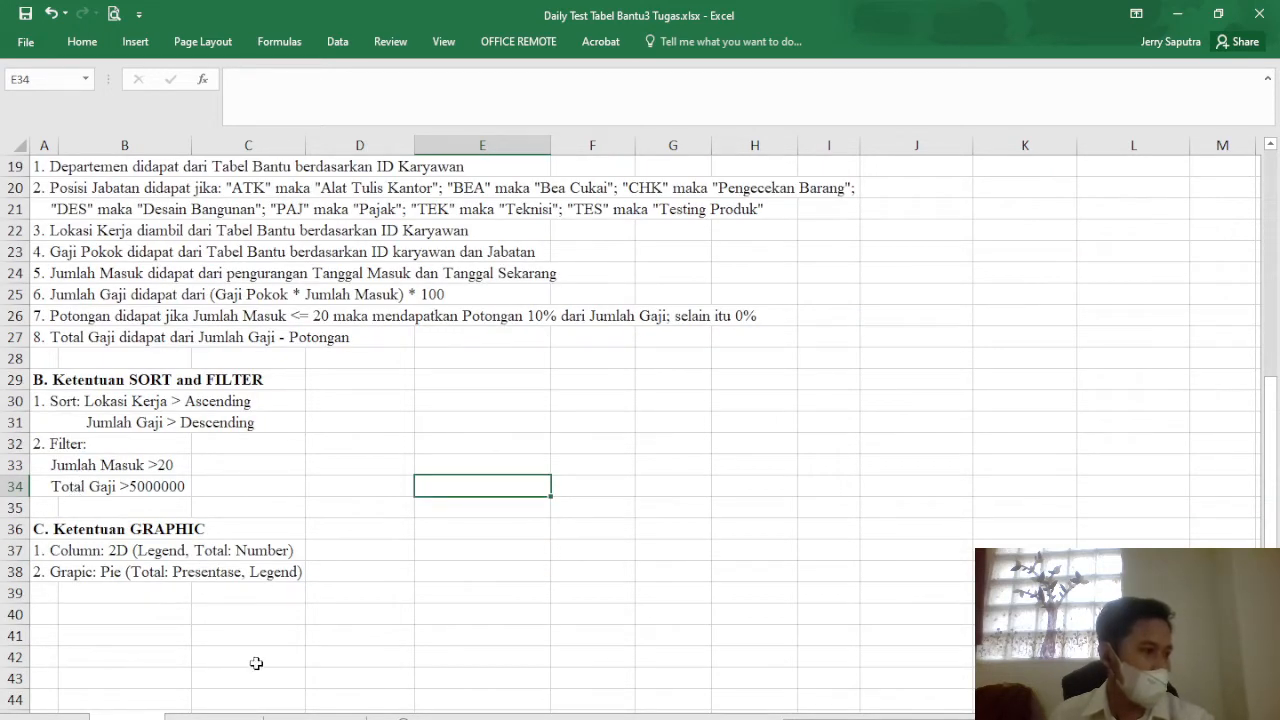
{"action": "left_click", "coordinate": [315, 716]}
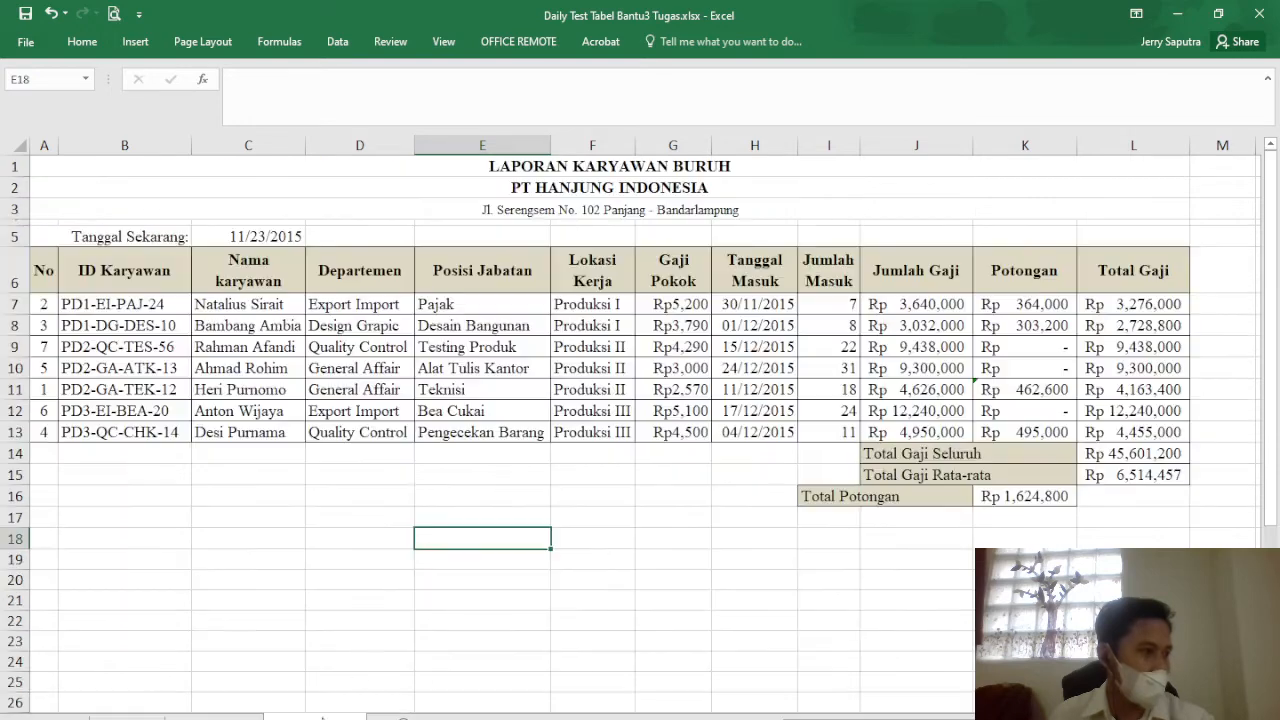
{"action": "left_click", "coordinate": [835, 280]}
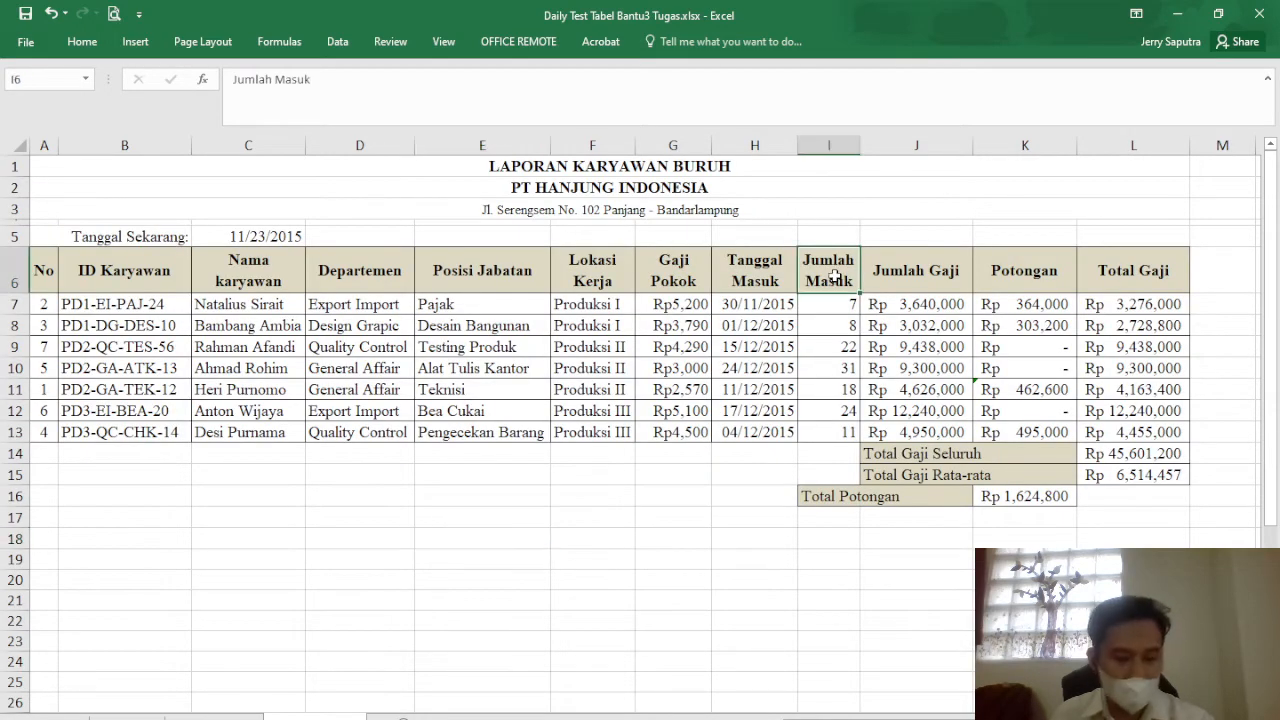
{"action": "key", "text": "ctrl+c"}
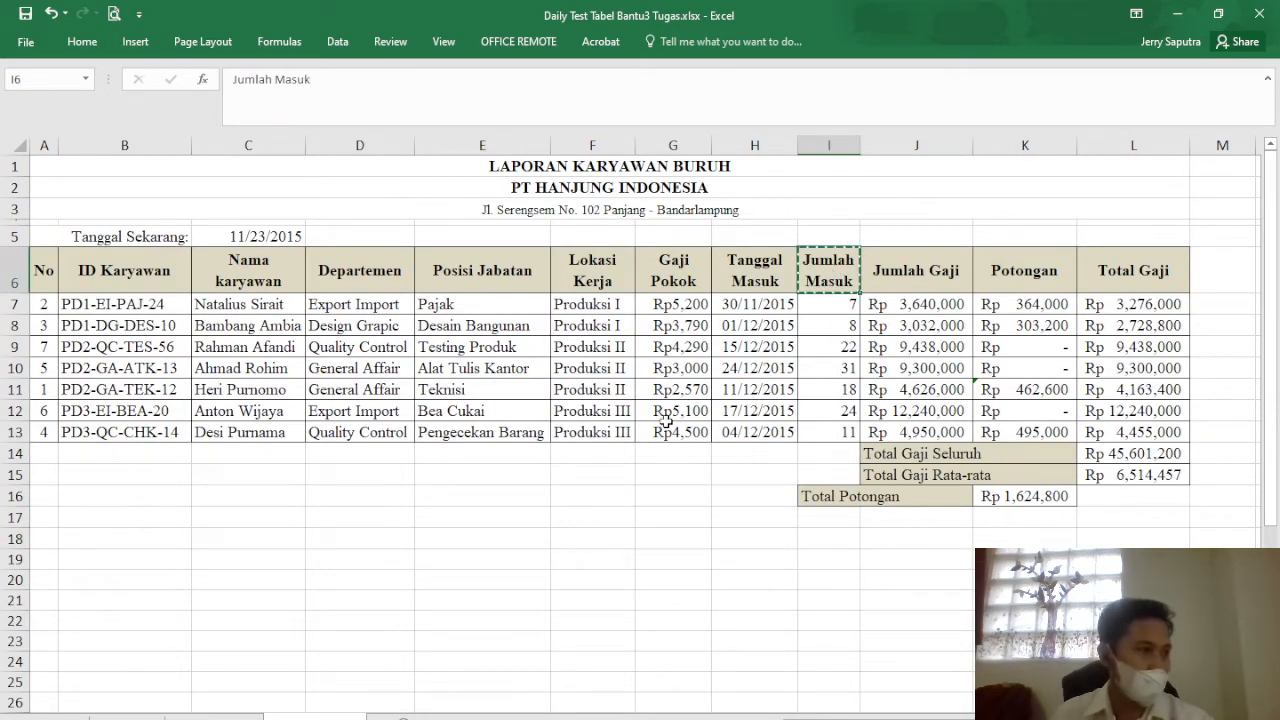
{"action": "left_click", "coordinate": [482, 540]}
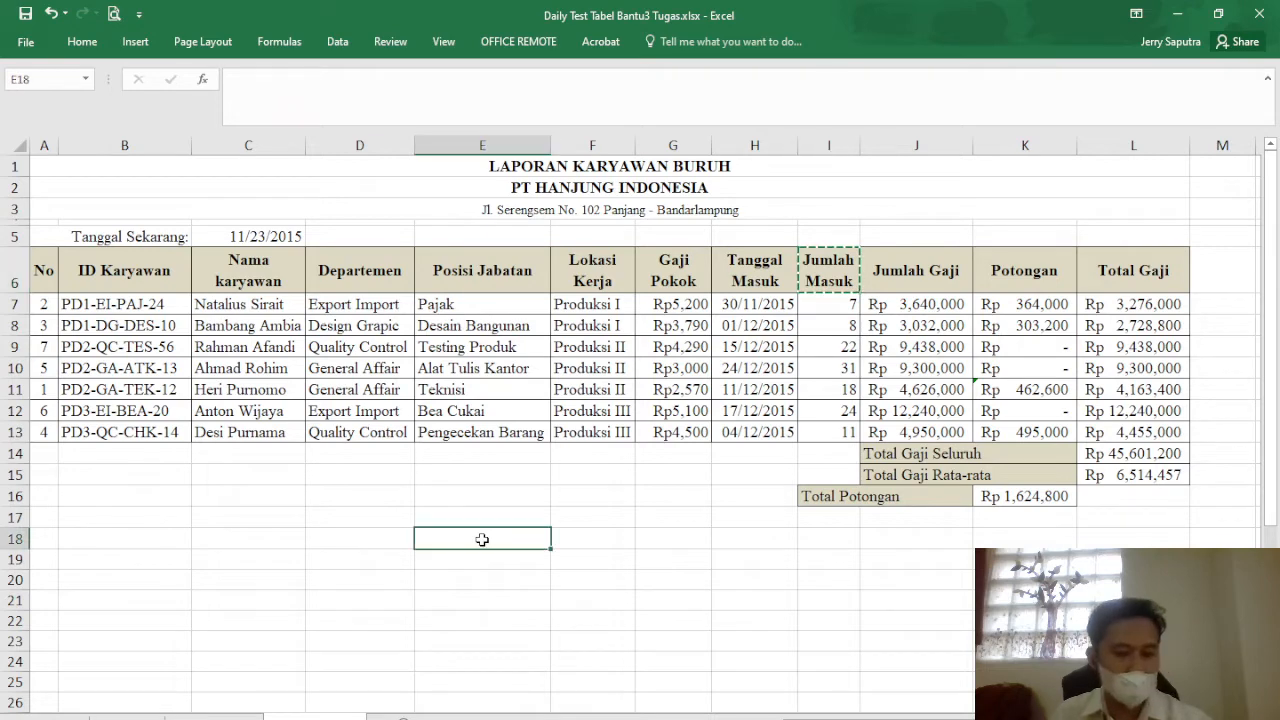
{"action": "key", "text": "ctrl+v"}
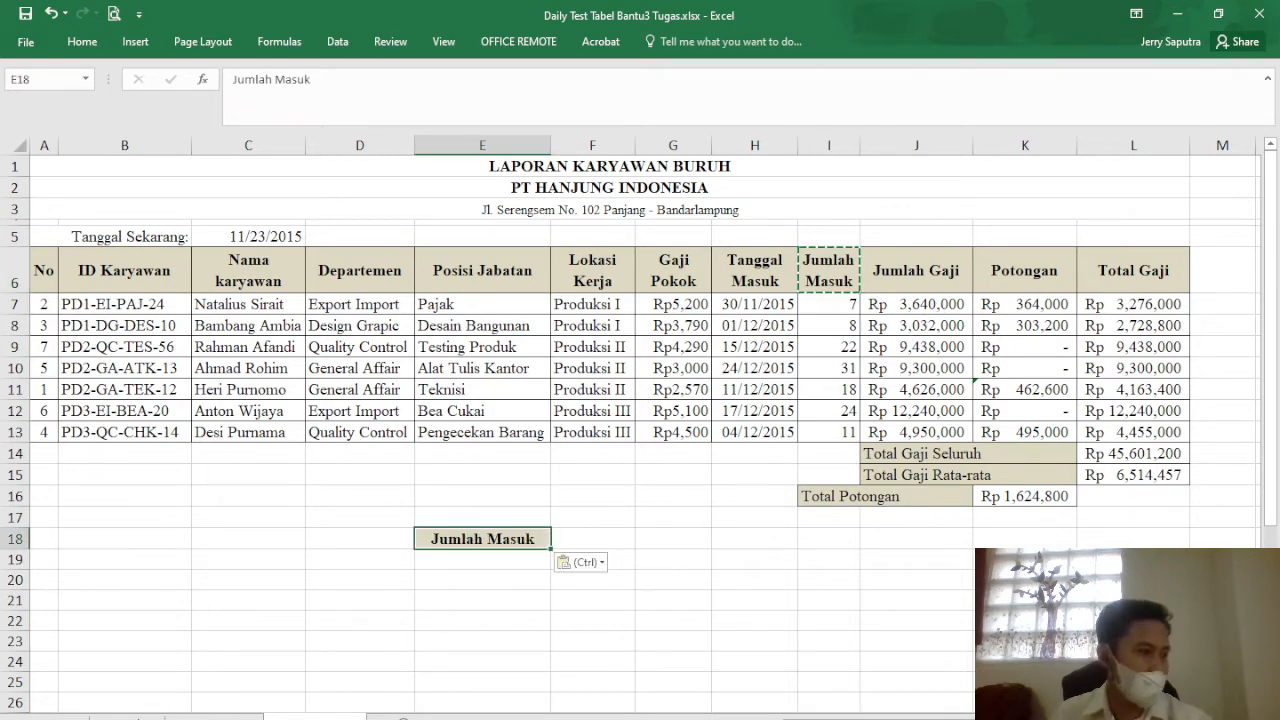
{"action": "key", "text": "ctrl+z"}
- Recheck the filter requirements and copy the Total Gaji header into cell F18, beside the Jumlah Masuk criteria header
{"action": "left_click", "coordinate": [128, 717]}
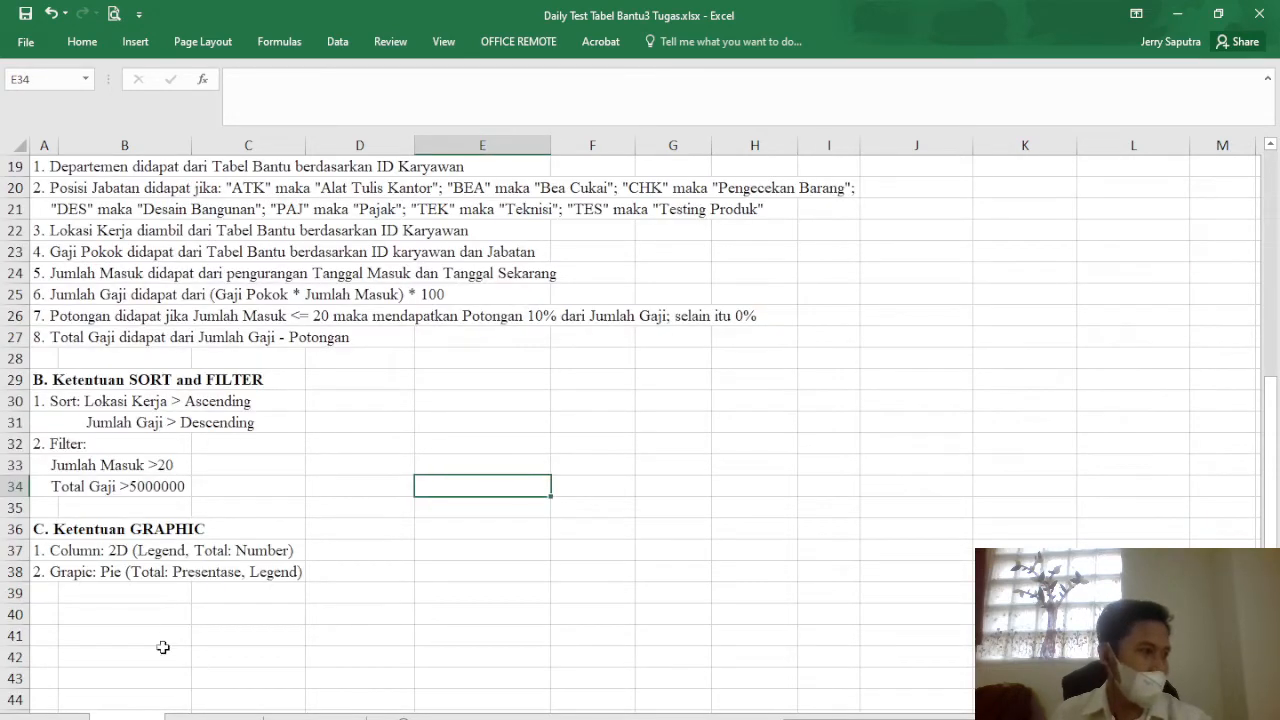
{"action": "left_click", "coordinate": [315, 717]}
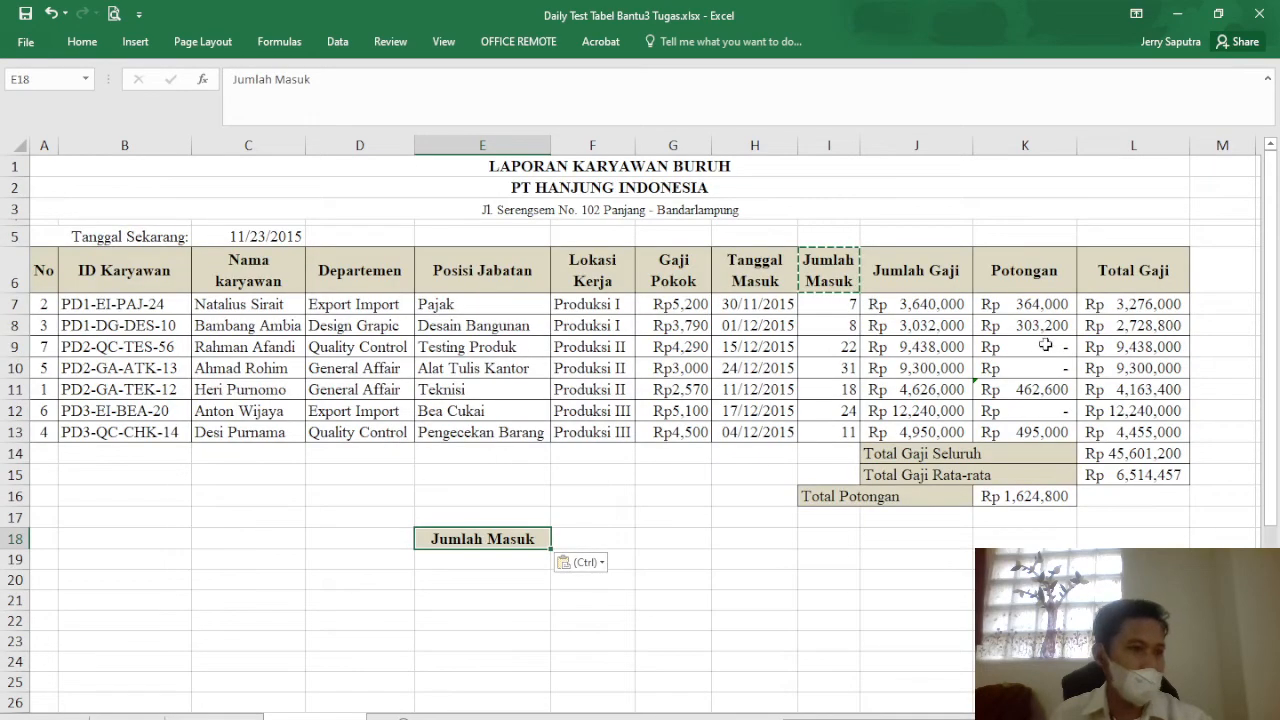
{"action": "left_click", "coordinate": [1165, 270]}
{"action": "key", "text": "ctrl+c"}
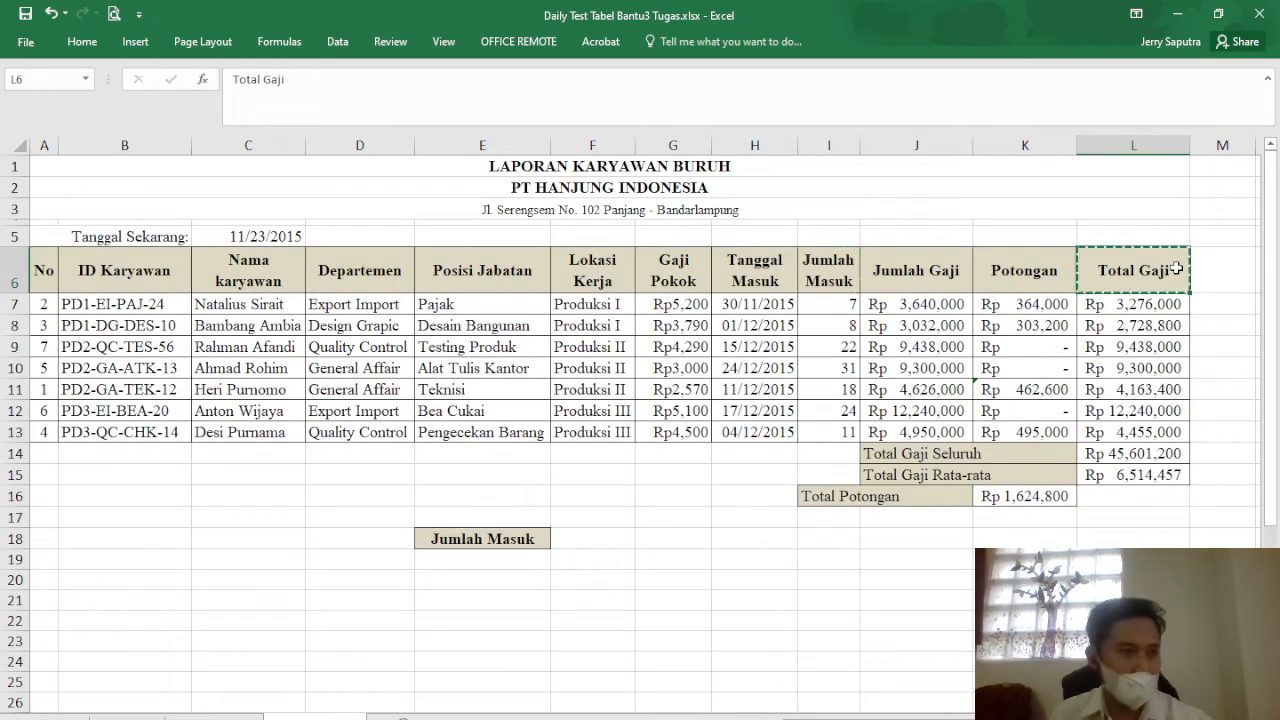
{"action": "left_click", "coordinate": [587, 541]}
{"action": "key", "text": "ctrl+v"}
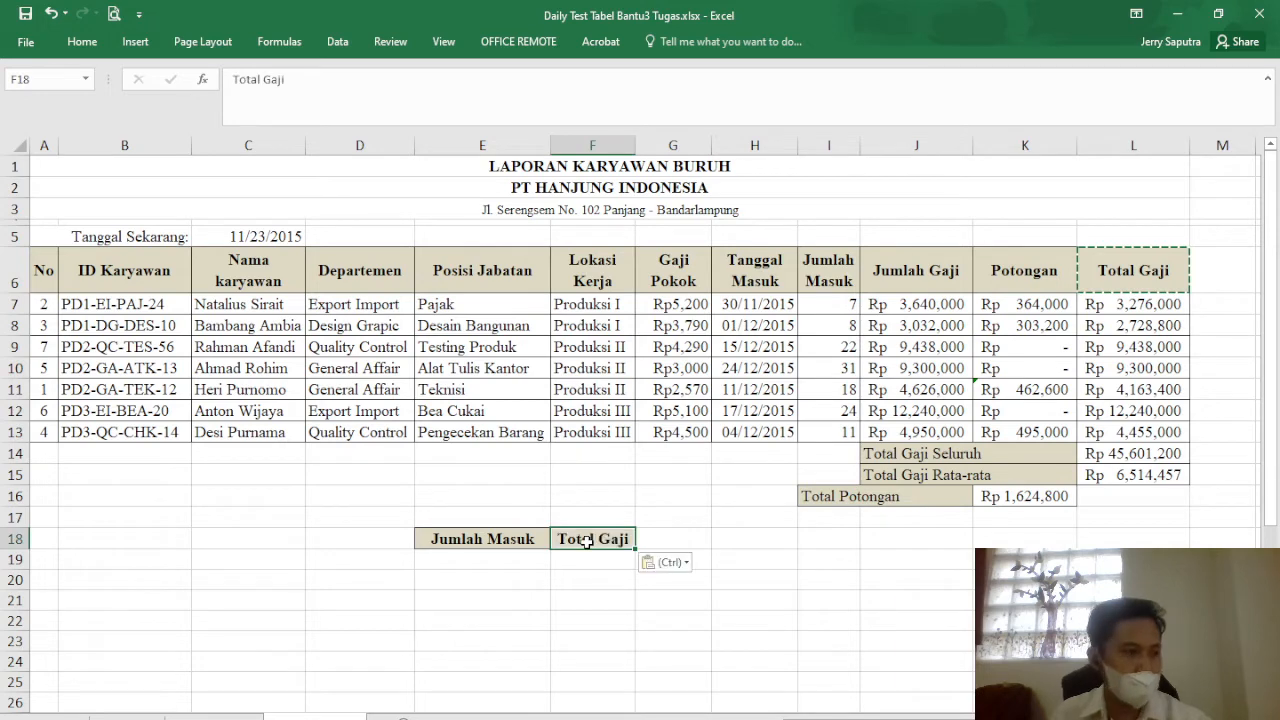
- Look up the Jumlah Masuk condition on the original report sheet and enter >20 in cell E19 below its criteria header
{"action": "left_click", "coordinate": [127, 717]}
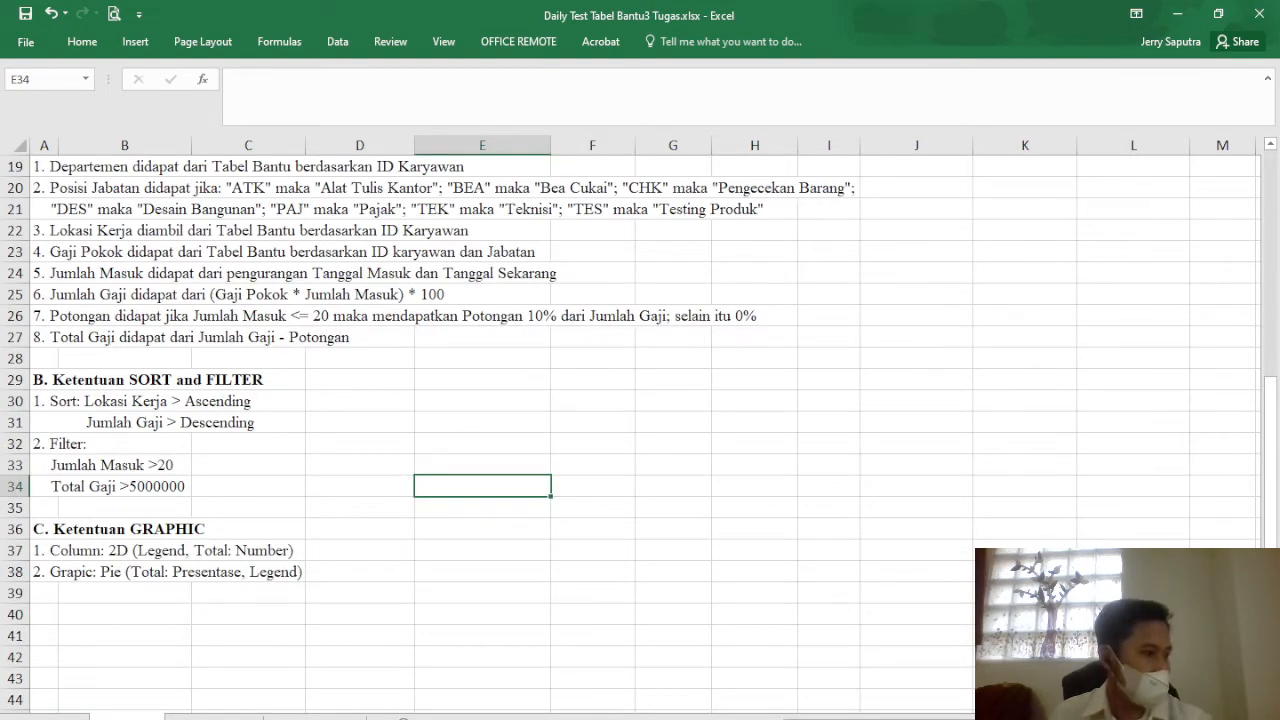
{"action": "left_click", "coordinate": [315, 717]}
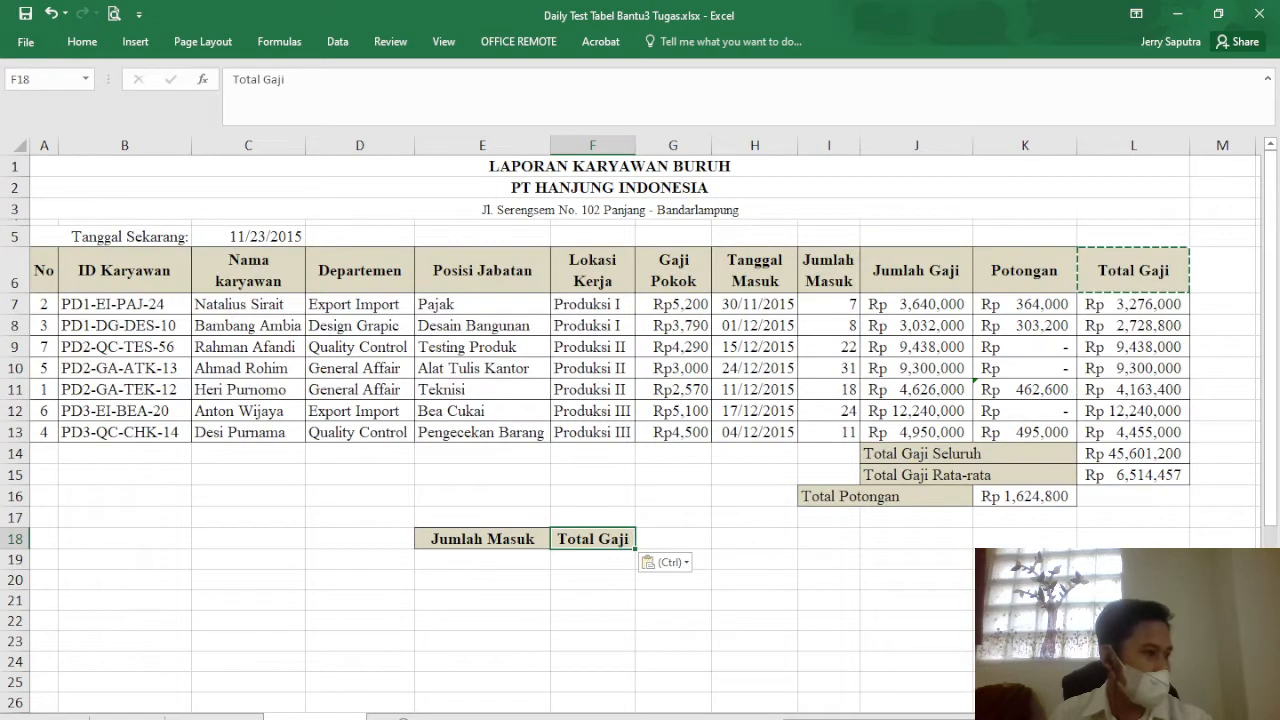
{"action": "left_click", "coordinate": [127, 717]}
{"action": "left_click", "coordinate": [315, 717]}
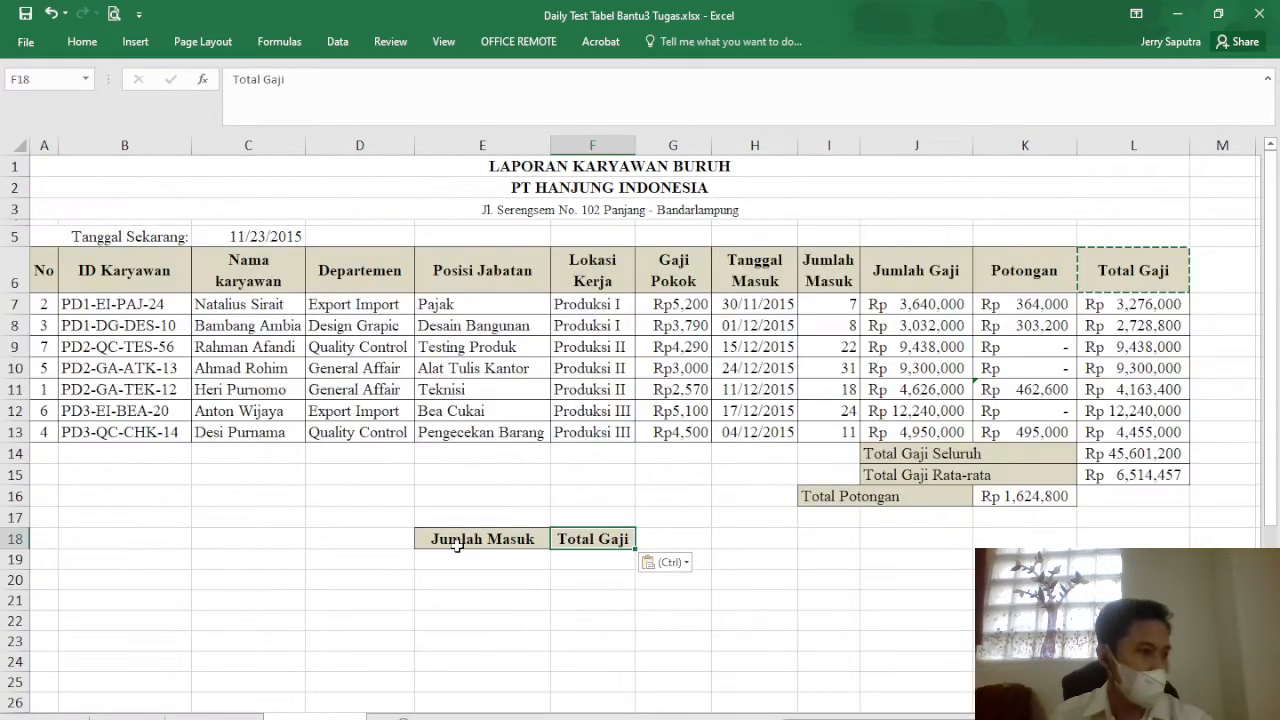
{"action": "left_click", "coordinate": [468, 556]}
{"action": "key", "text": "ctrl+z"}
{"action": "type", "text": ">20"}
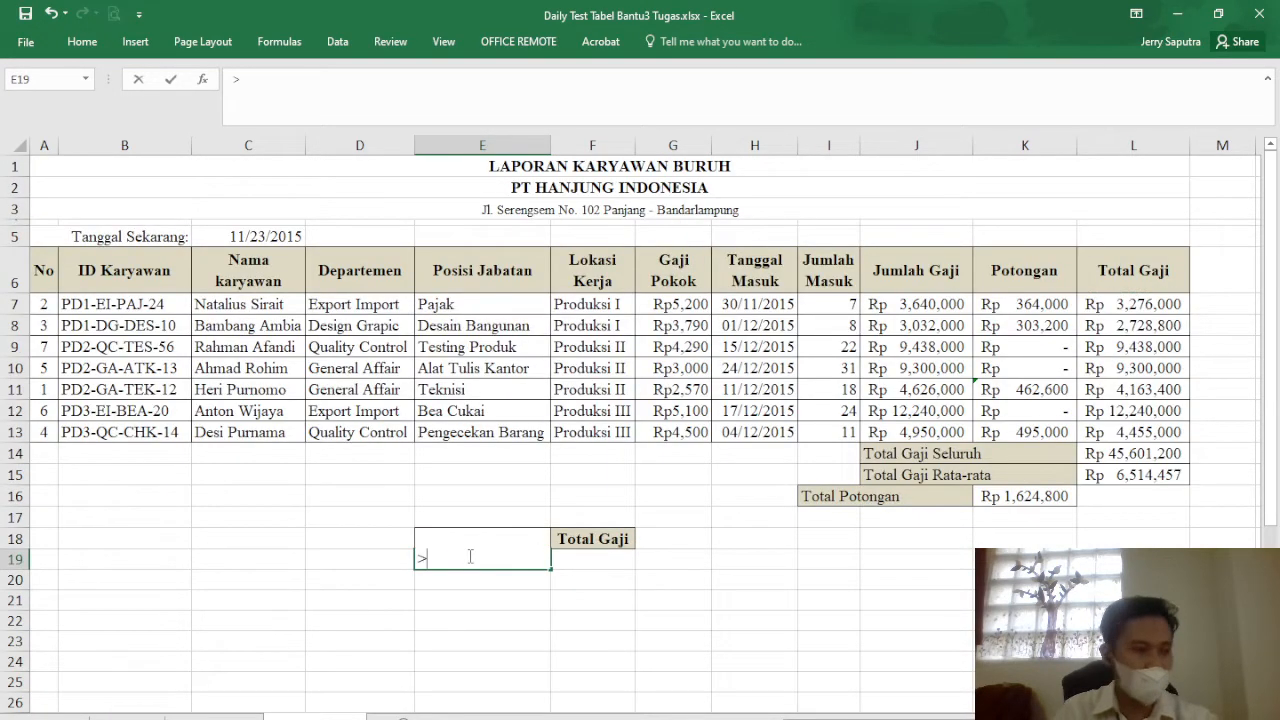
- Look up the Total Gaji condition on the original report sheet and enter >5000000 in cell F19 below its criteria header
{"action": "left_click", "coordinate": [590, 555]}
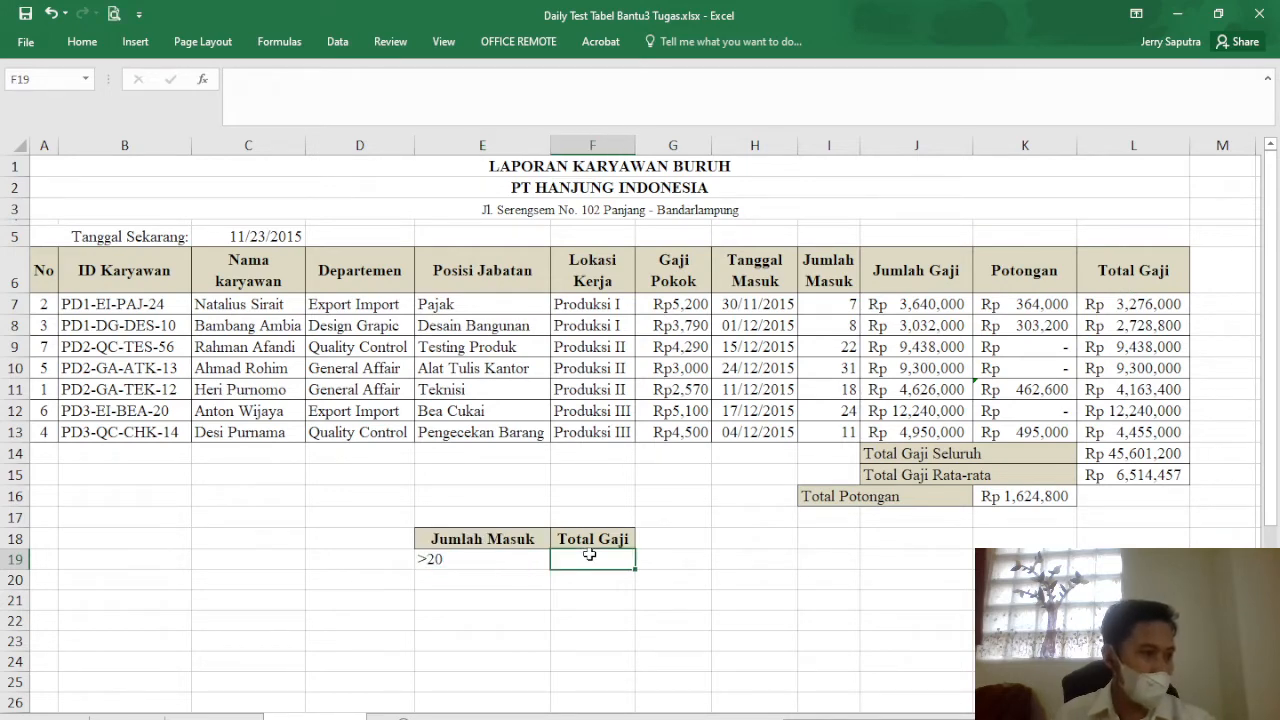
{"action": "left_click", "coordinate": [127, 717]}
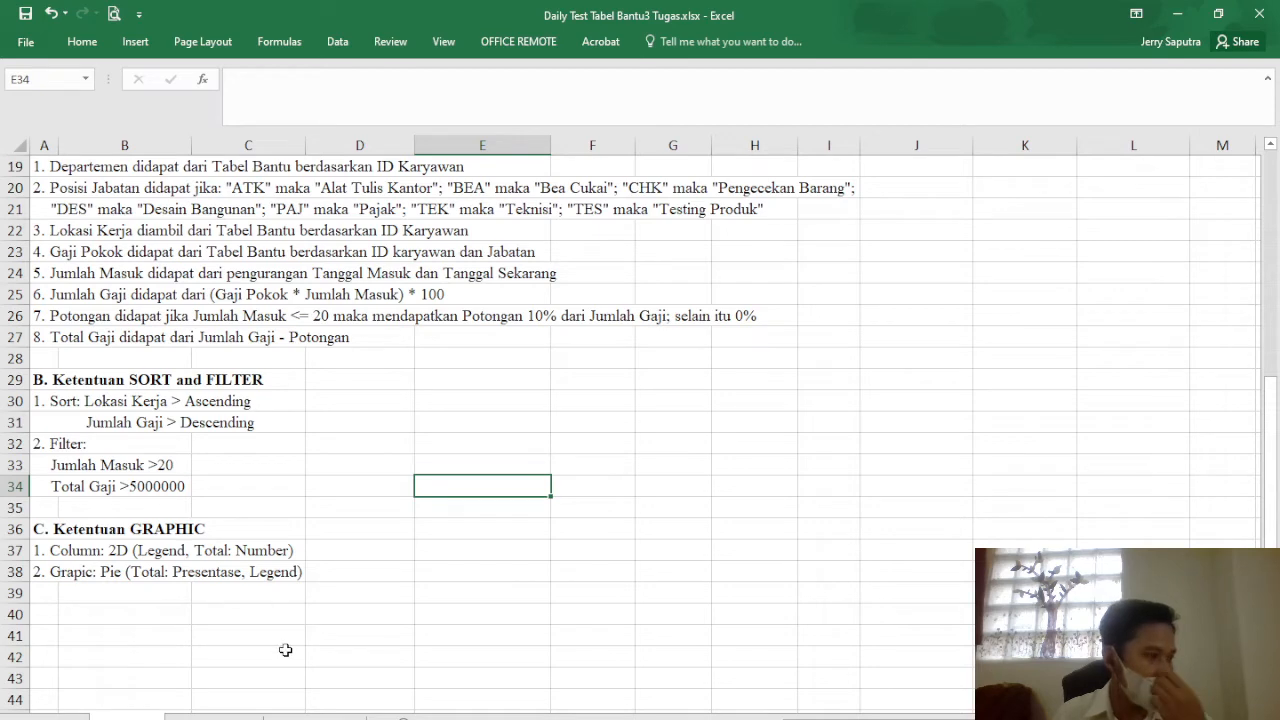
{"action": "left_click", "coordinate": [315, 717]}
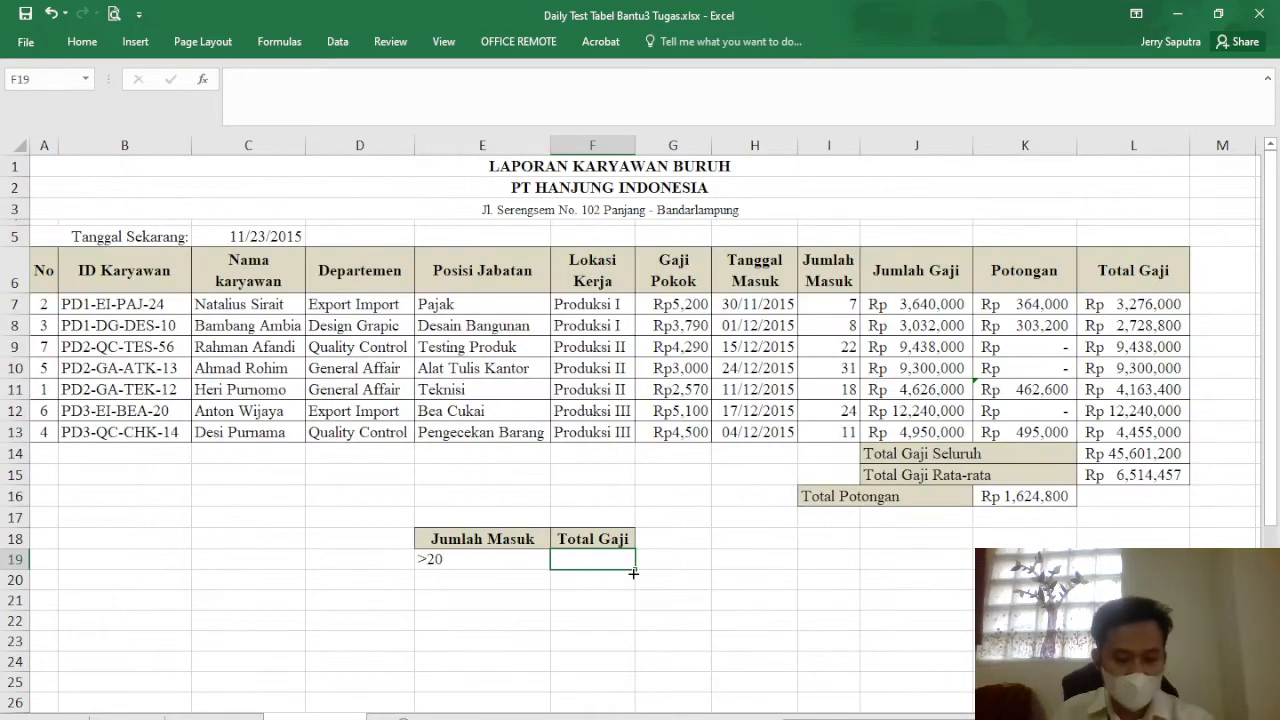
{"action": "type", "text": ">5"}
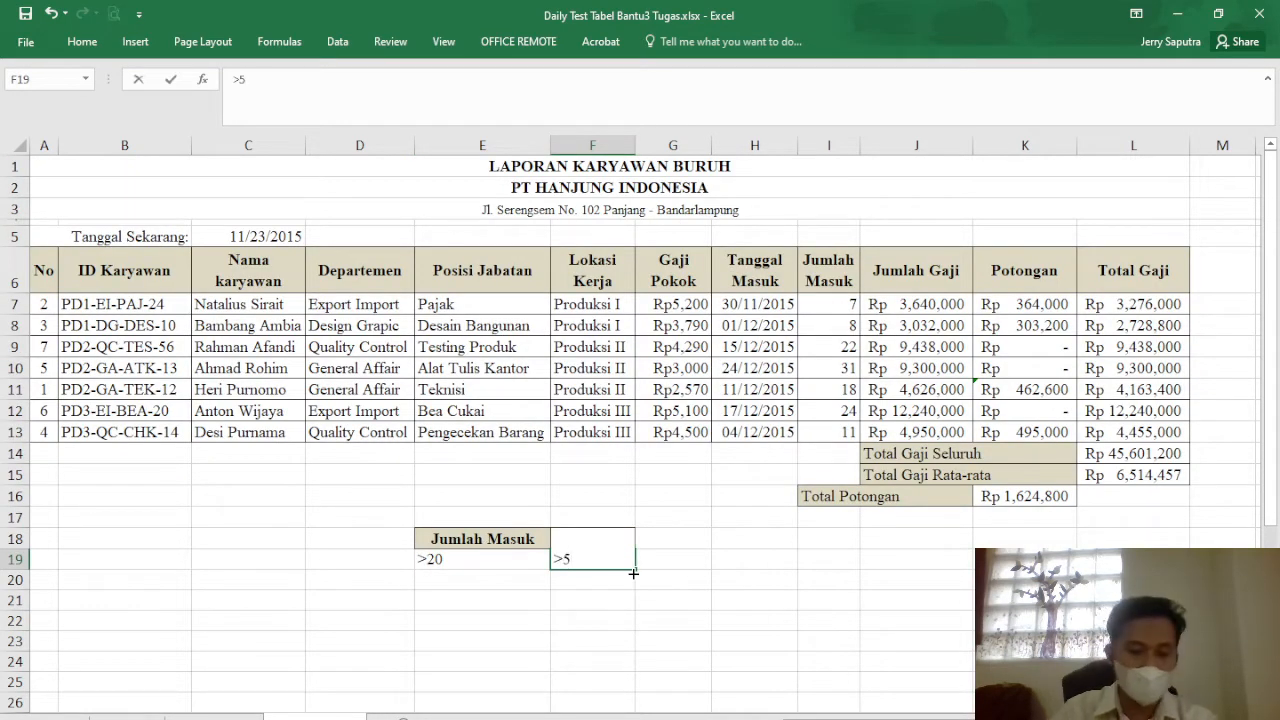
{"action": "type", "text": "000000"}
{"action": "key", "text": "Return"}
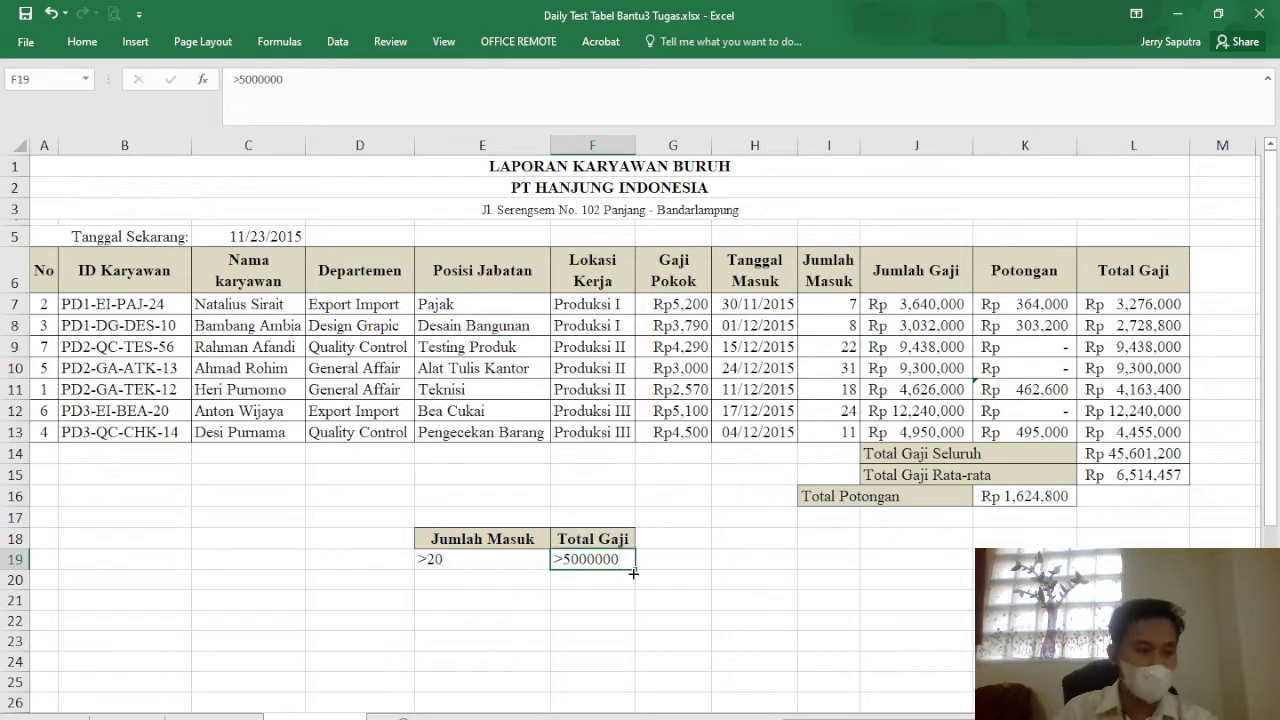
- Apply all borders to the criteria cells E19:F19
{"action": "left_click", "coordinate": [520, 563]}
{"action": "left_click_drag", "start_coordinate": [520, 563], "coordinate": [582, 565]}
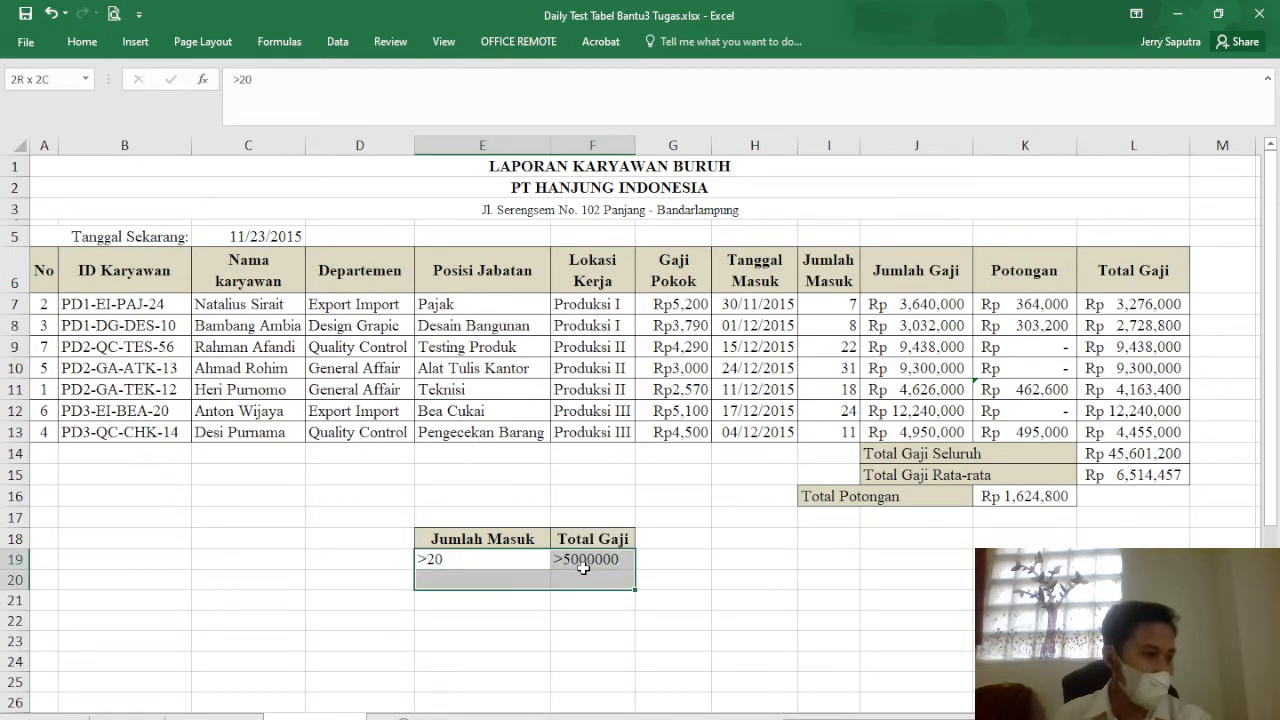
{"action": "left_click", "coordinate": [81, 42]}
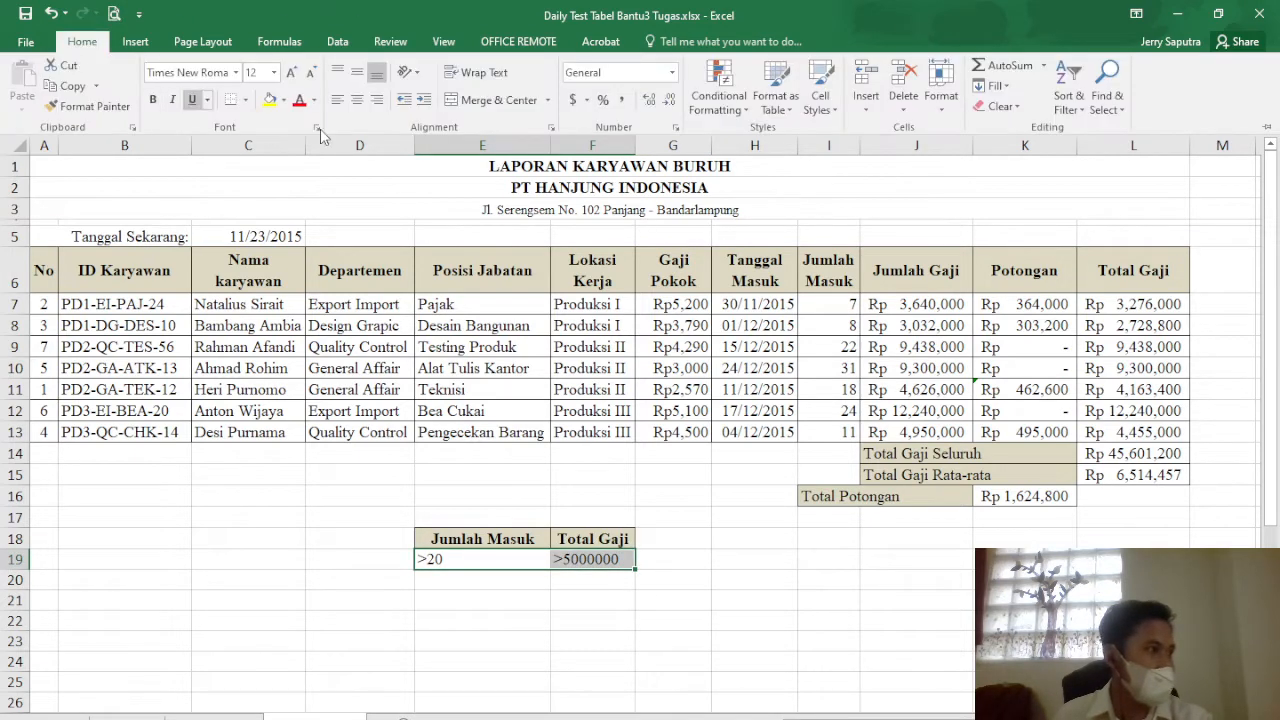
{"action": "left_click", "coordinate": [246, 101]}
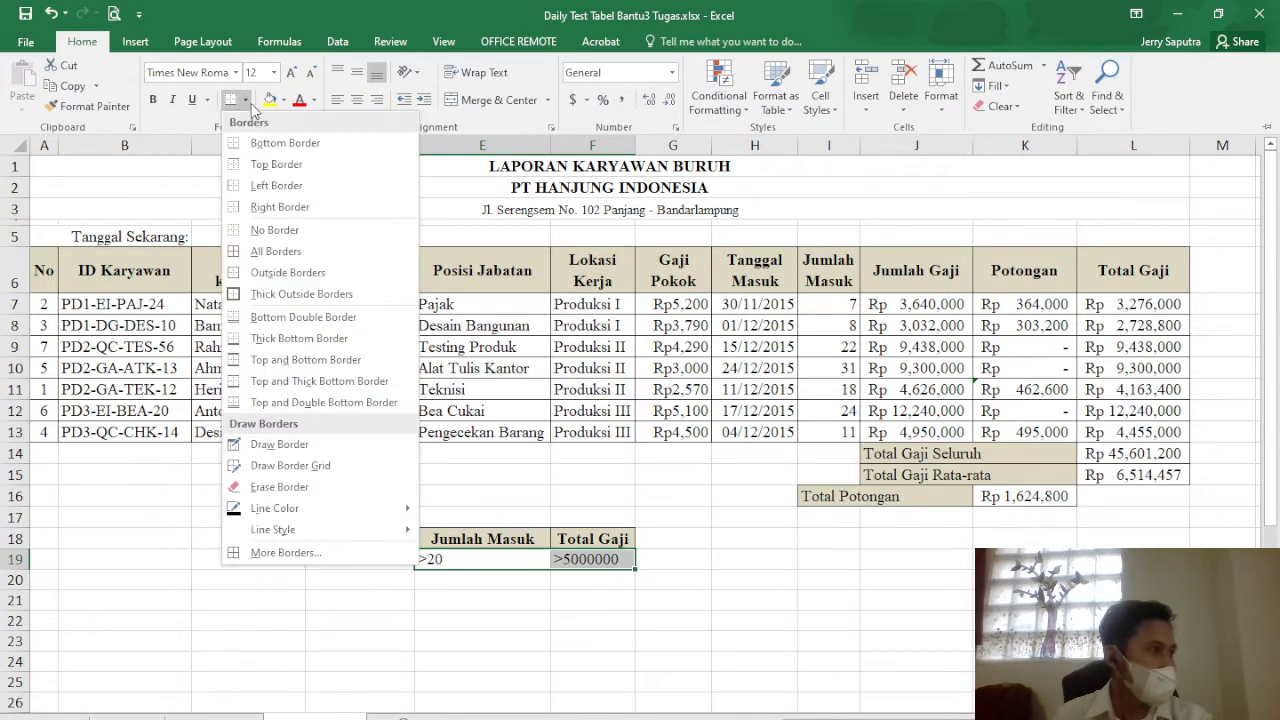
{"action": "left_click", "coordinate": [274, 252]}
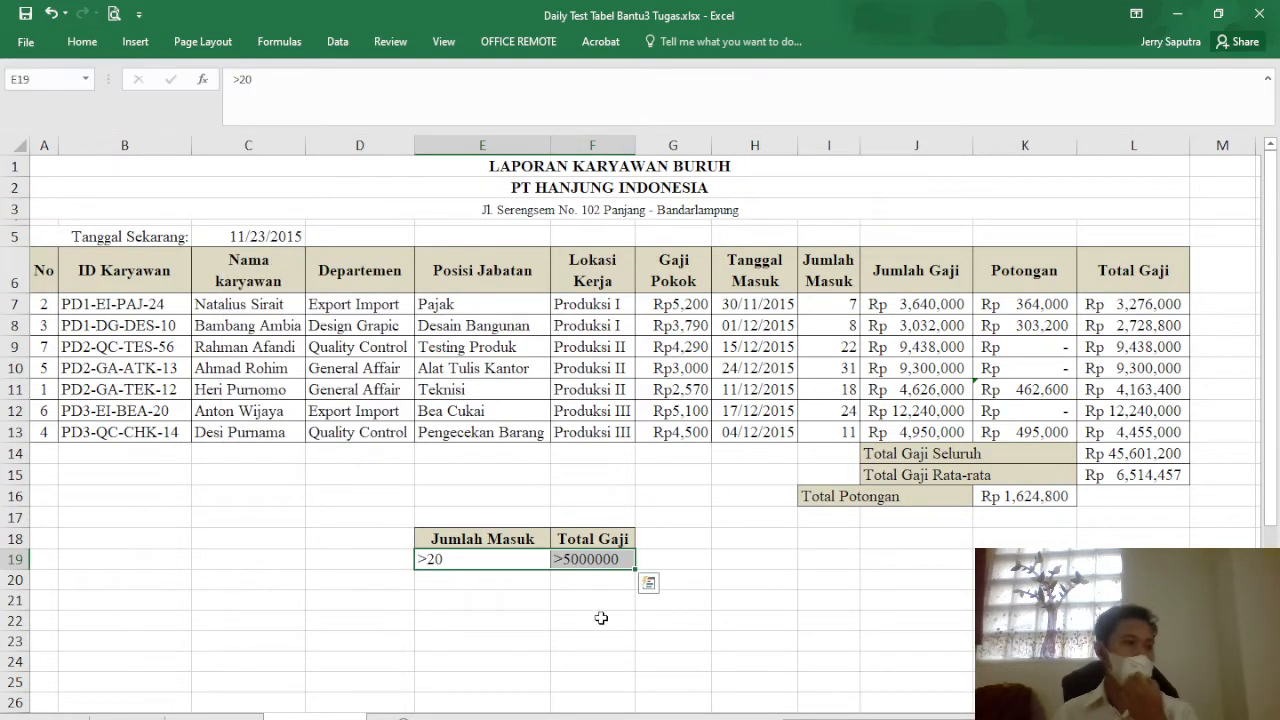
{"action": "left_click", "coordinate": [604, 602]}
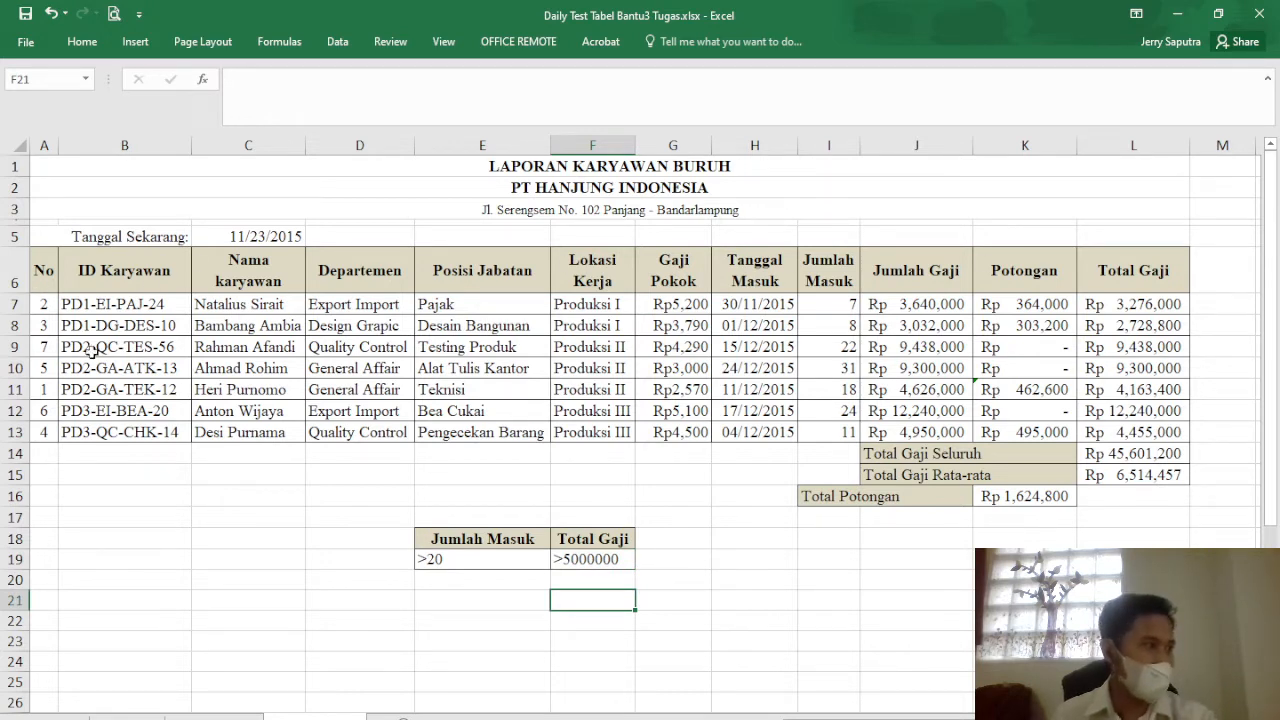
{"action": "left_click", "coordinate": [473, 561]}
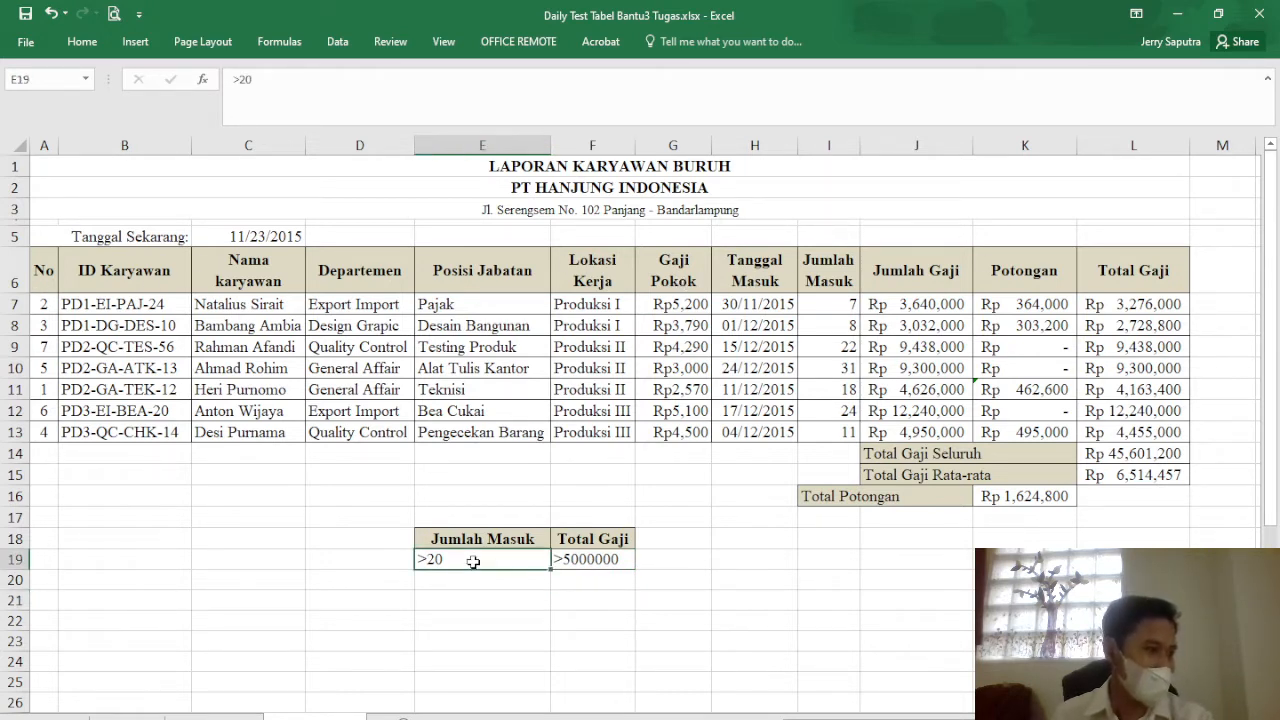
{"action": "left_click", "coordinate": [728, 558]}
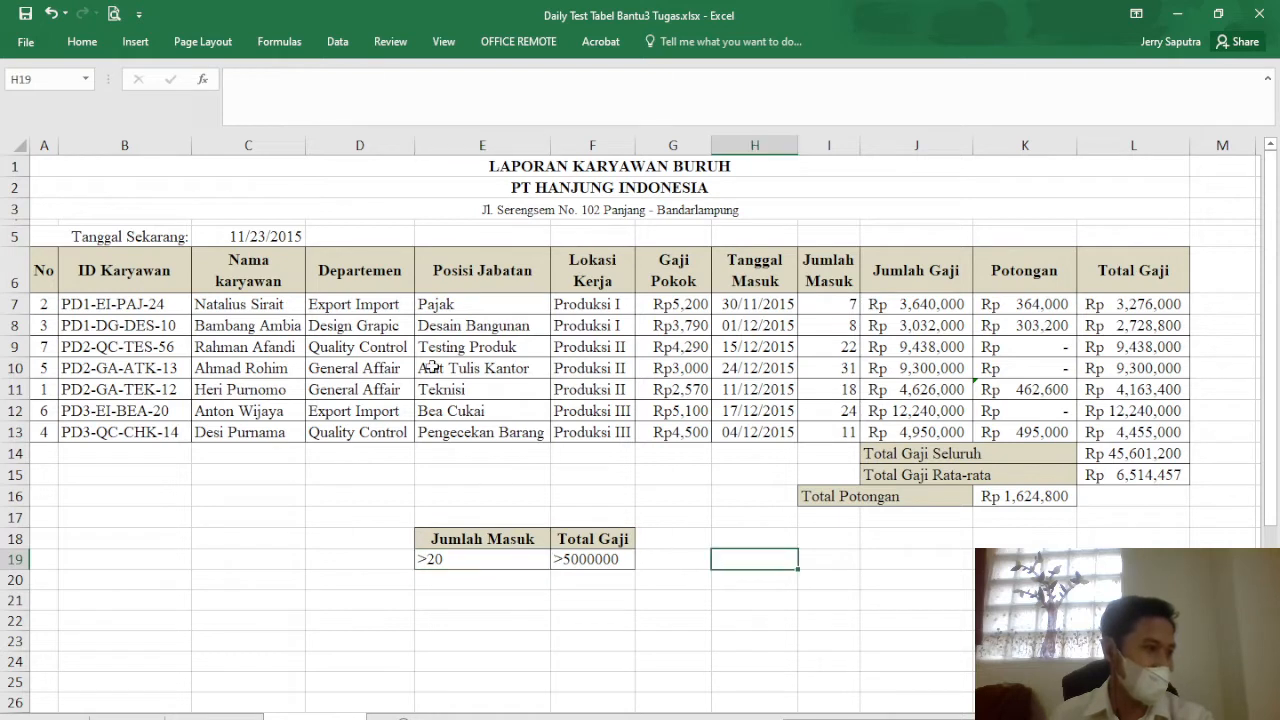
{"action": "left_click_drag", "start_coordinate": [443, 537], "coordinate": [589, 561]}
{"action": "left_click", "coordinate": [744, 560]}
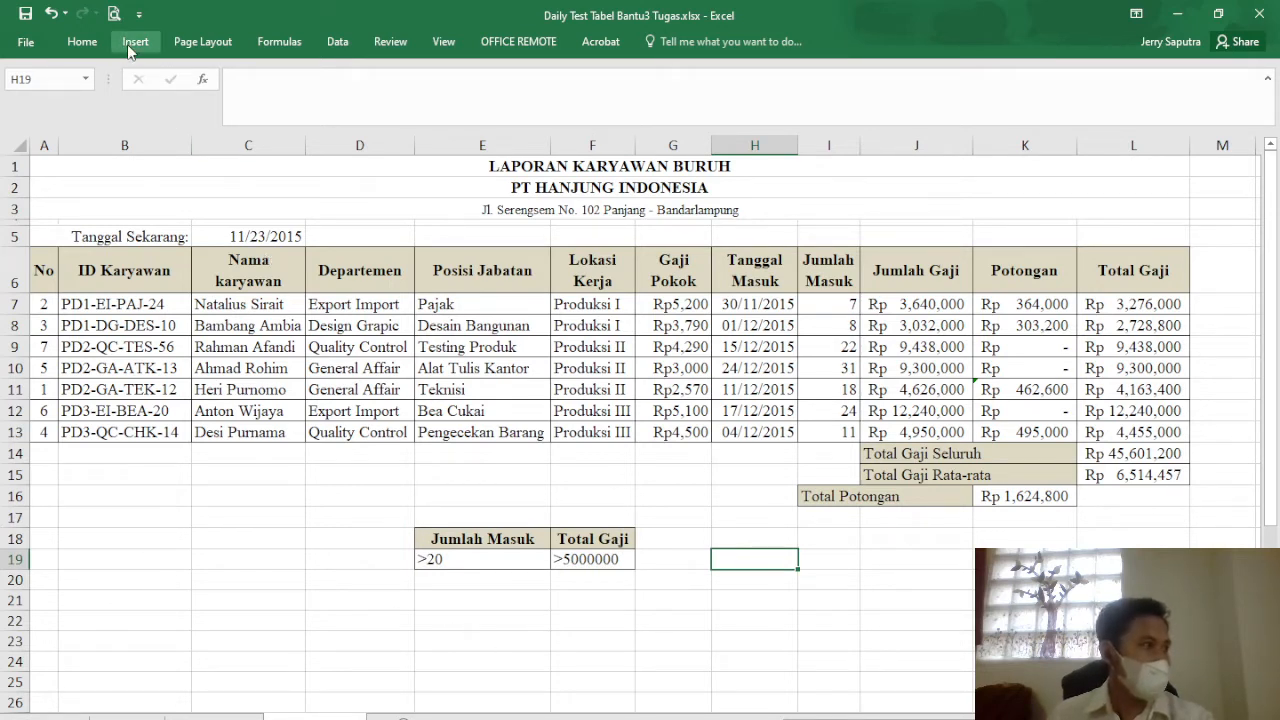
- Start an Advanced Filter on the SORT & FILTER sheet and set its list range to the employee table A6:L13
{"action": "left_click", "coordinate": [345, 44]}
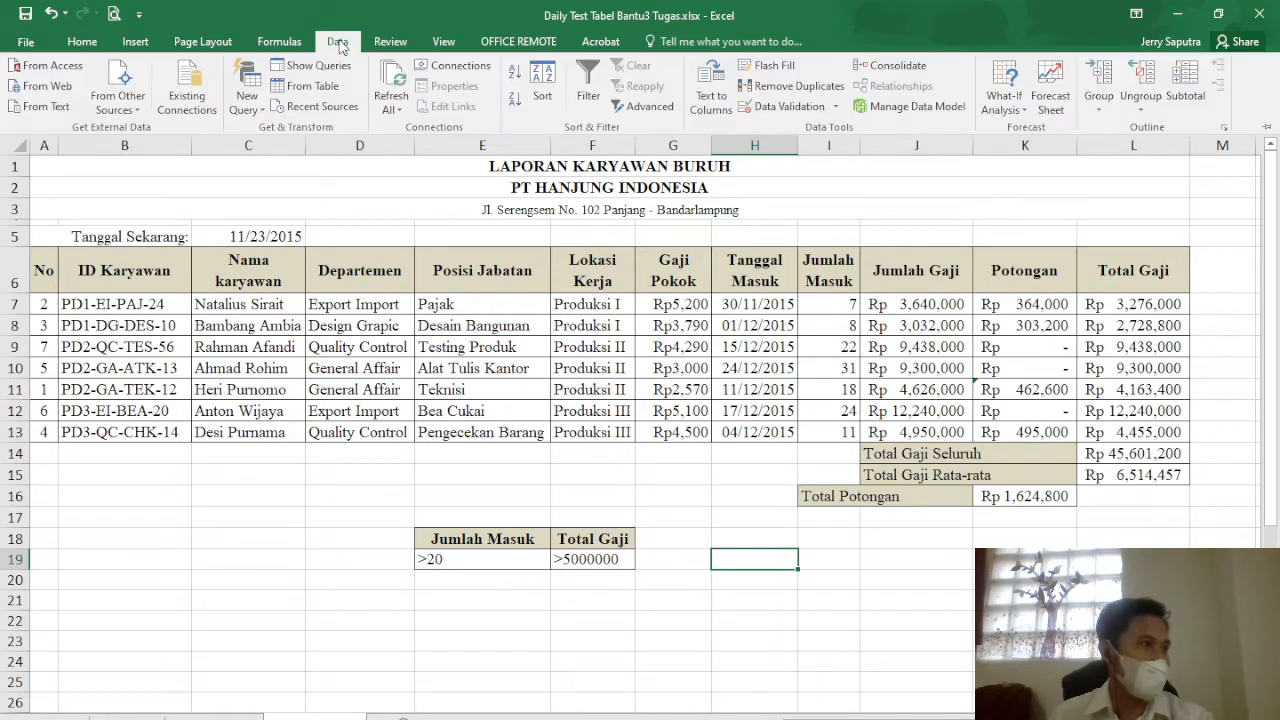
{"action": "left_click", "coordinate": [82, 42]}
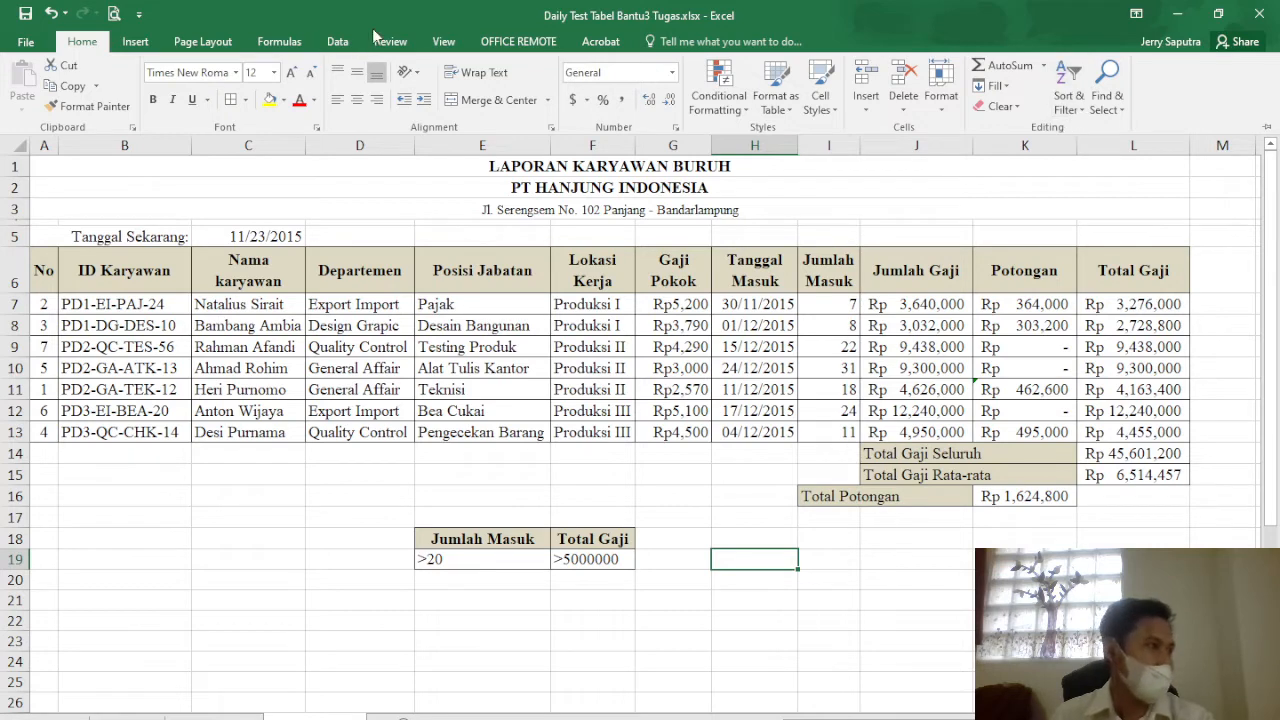
{"action": "left_click", "coordinate": [283, 43]}
{"action": "left_click", "coordinate": [335, 45]}
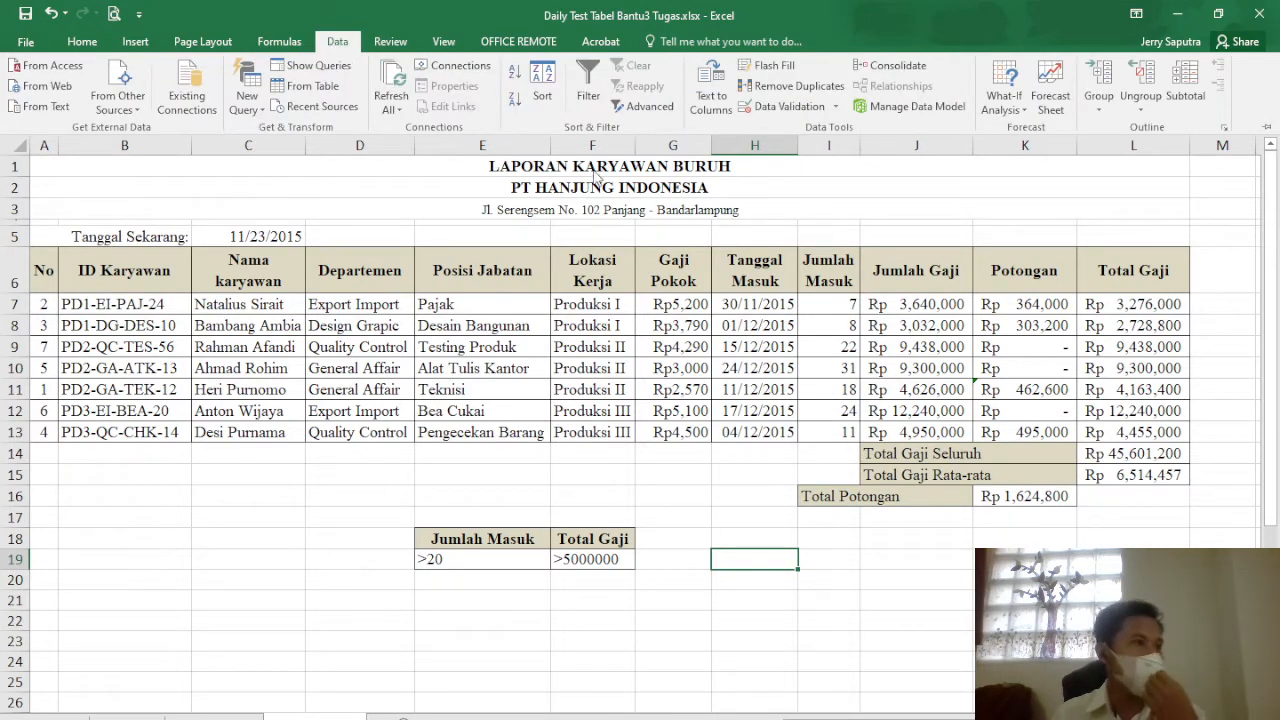
{"action": "left_click", "coordinate": [650, 107]}
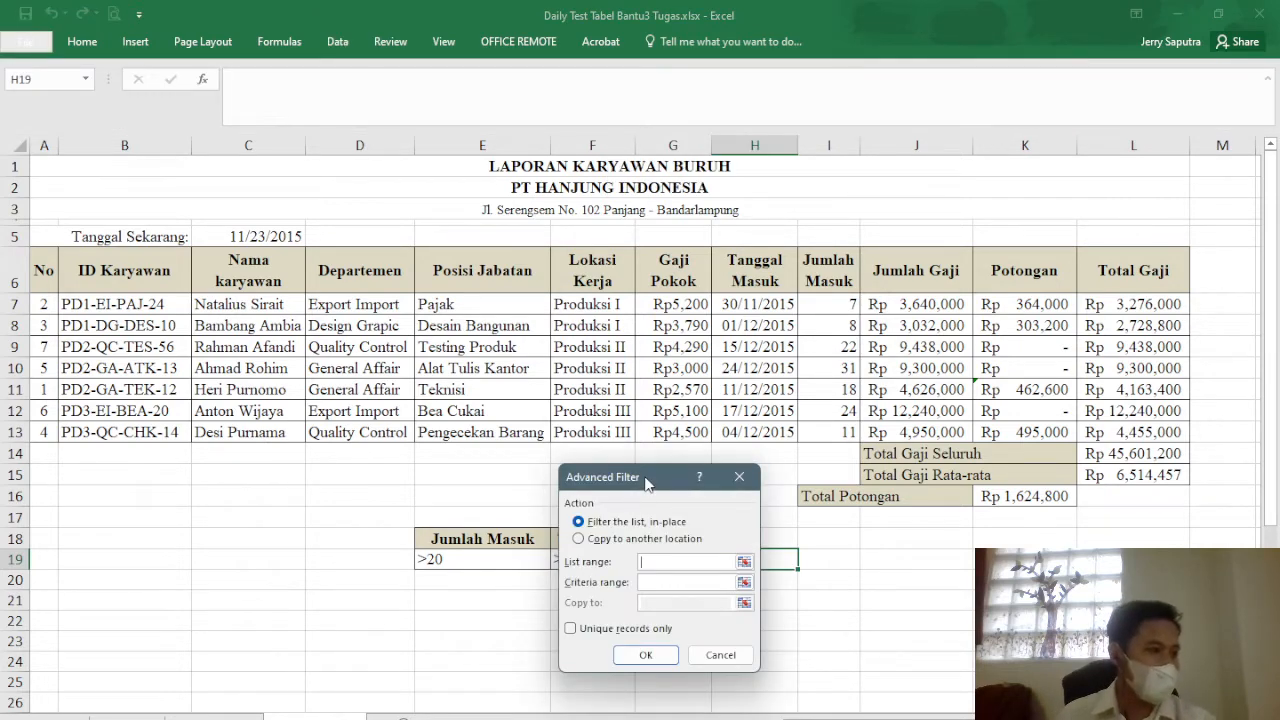
{"action": "left_click_drag", "start_coordinate": [645, 483], "coordinate": [836, 195]}
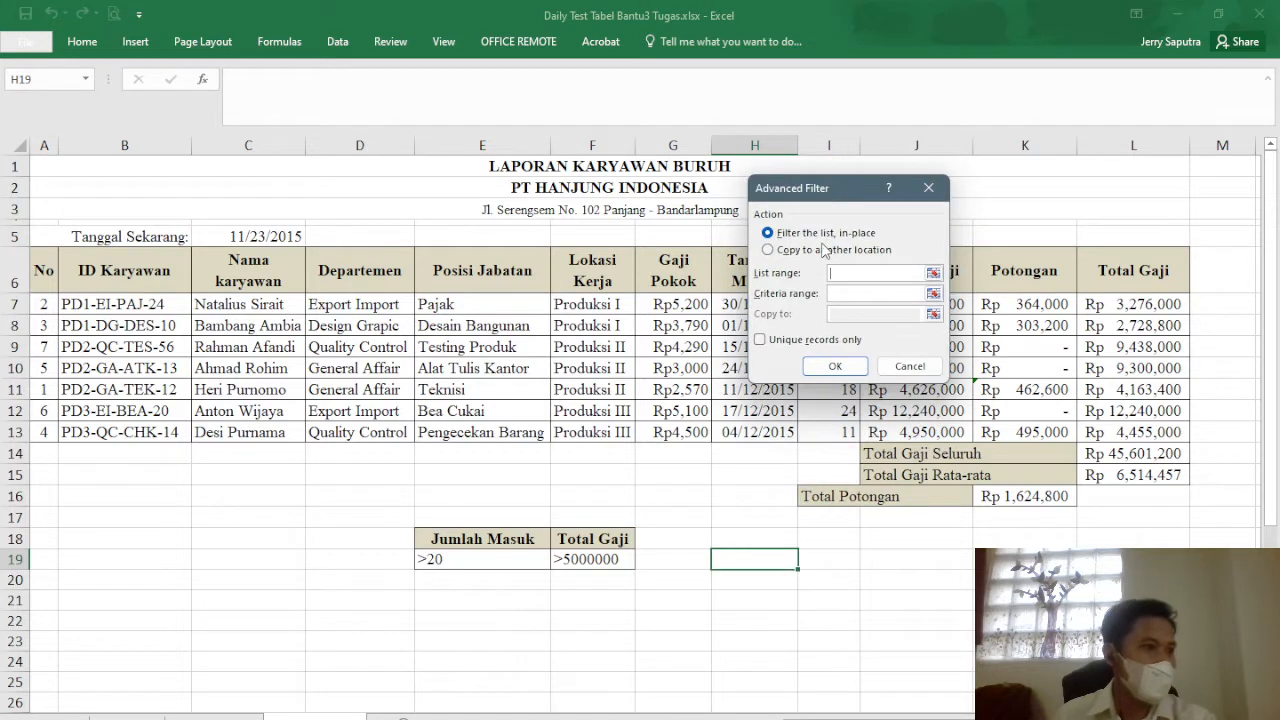
{"action": "left_click", "coordinate": [886, 272]}
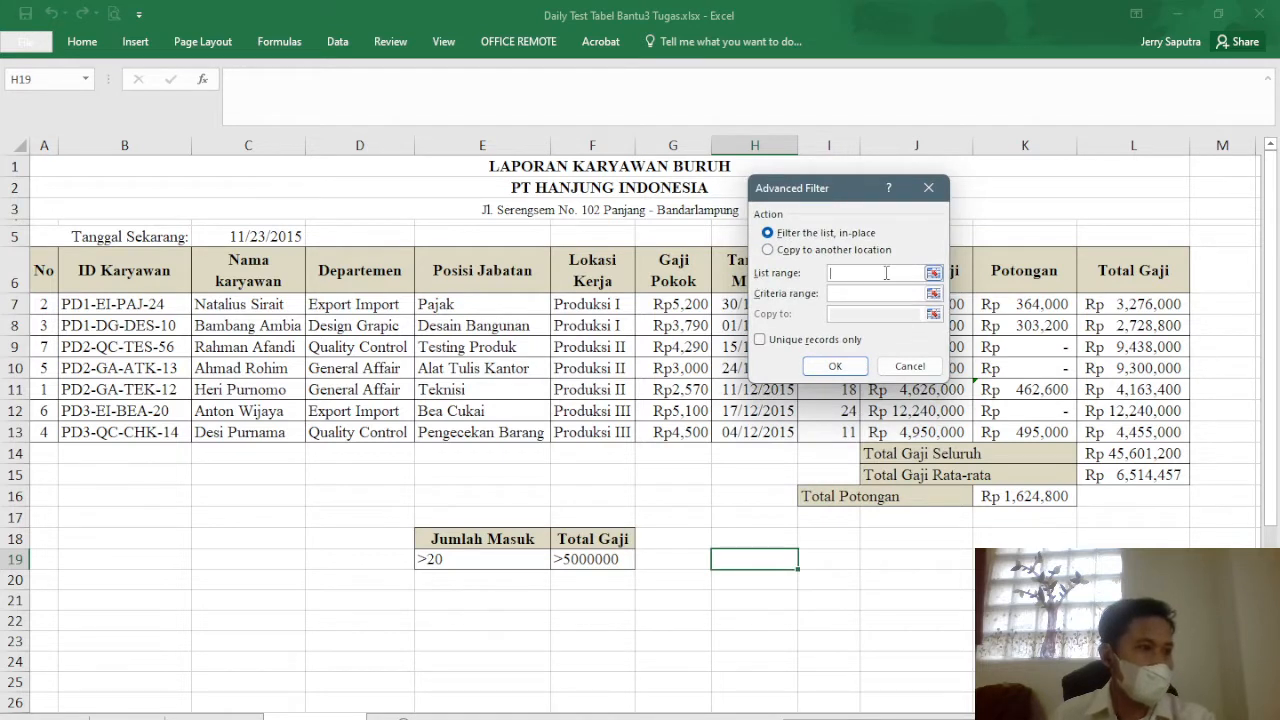
{"action": "left_click", "coordinate": [933, 274]}
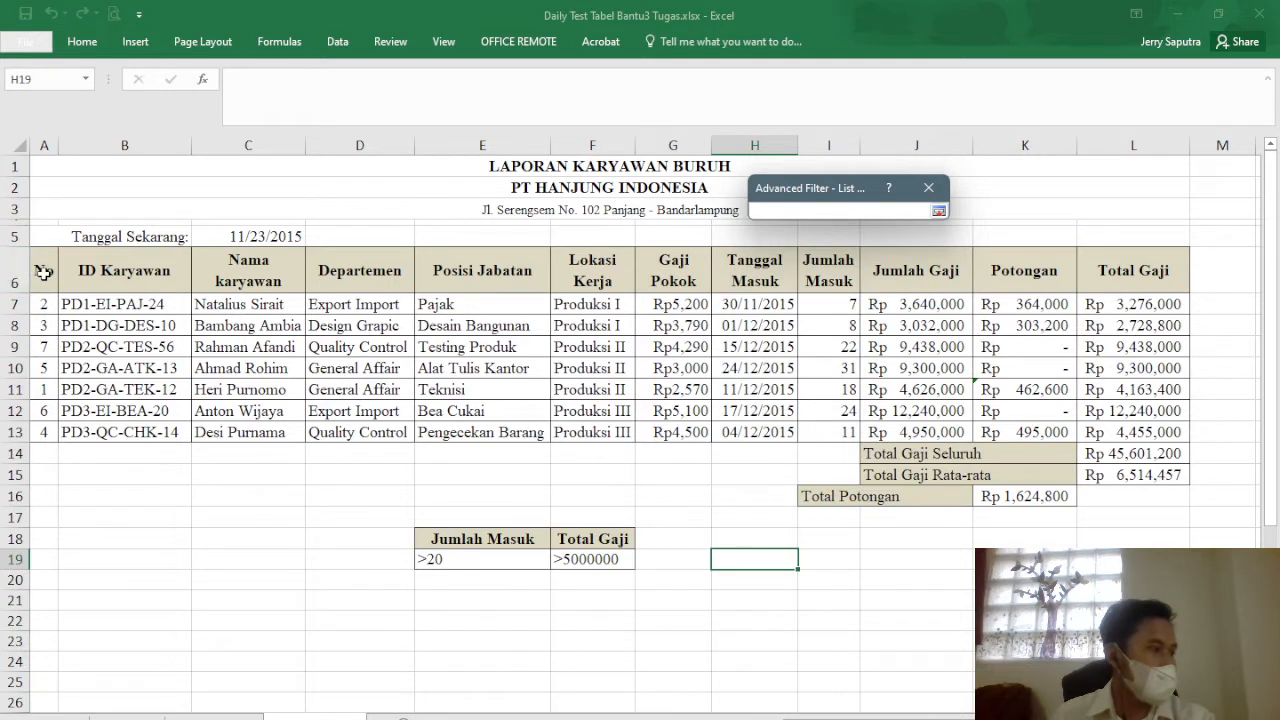
{"action": "left_click_drag", "start_coordinate": [43, 272], "coordinate": [1152, 430]}
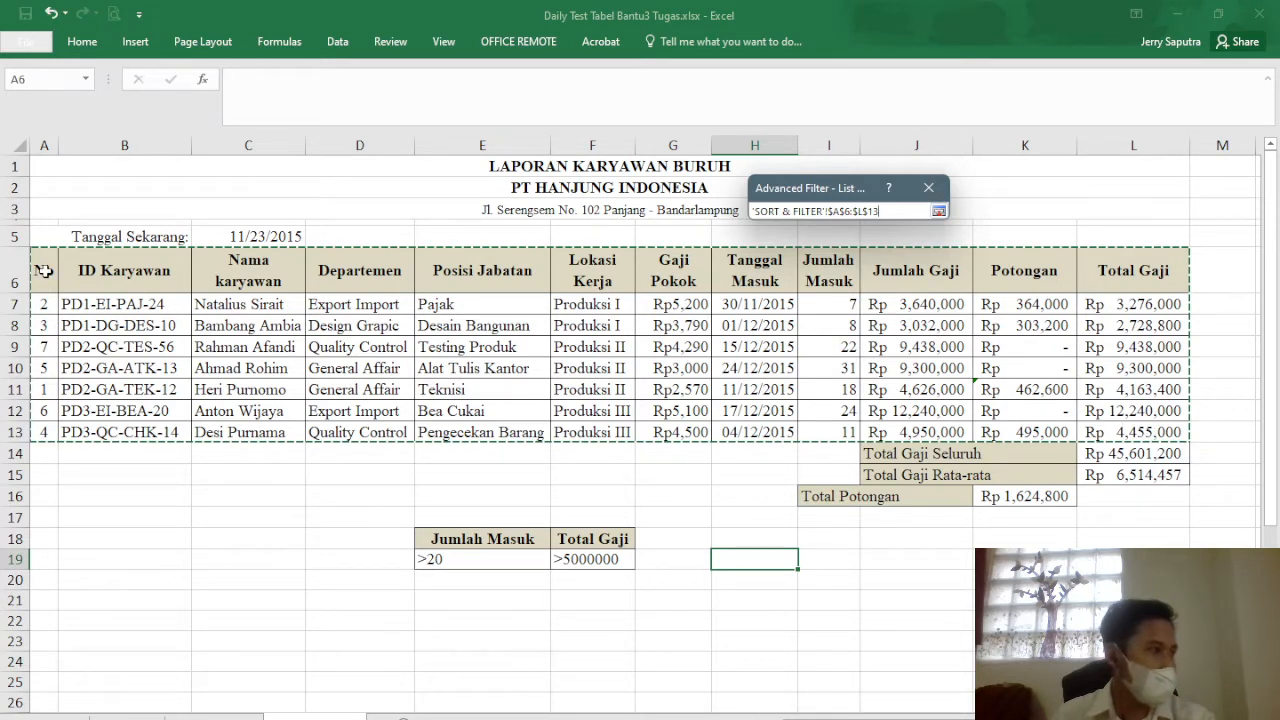
- Set the Advanced Filter's list range to the employee table A6:L13 and its criteria range to E18:F19
{"action": "left_click_drag", "start_coordinate": [44, 272], "coordinate": [1137, 432]}
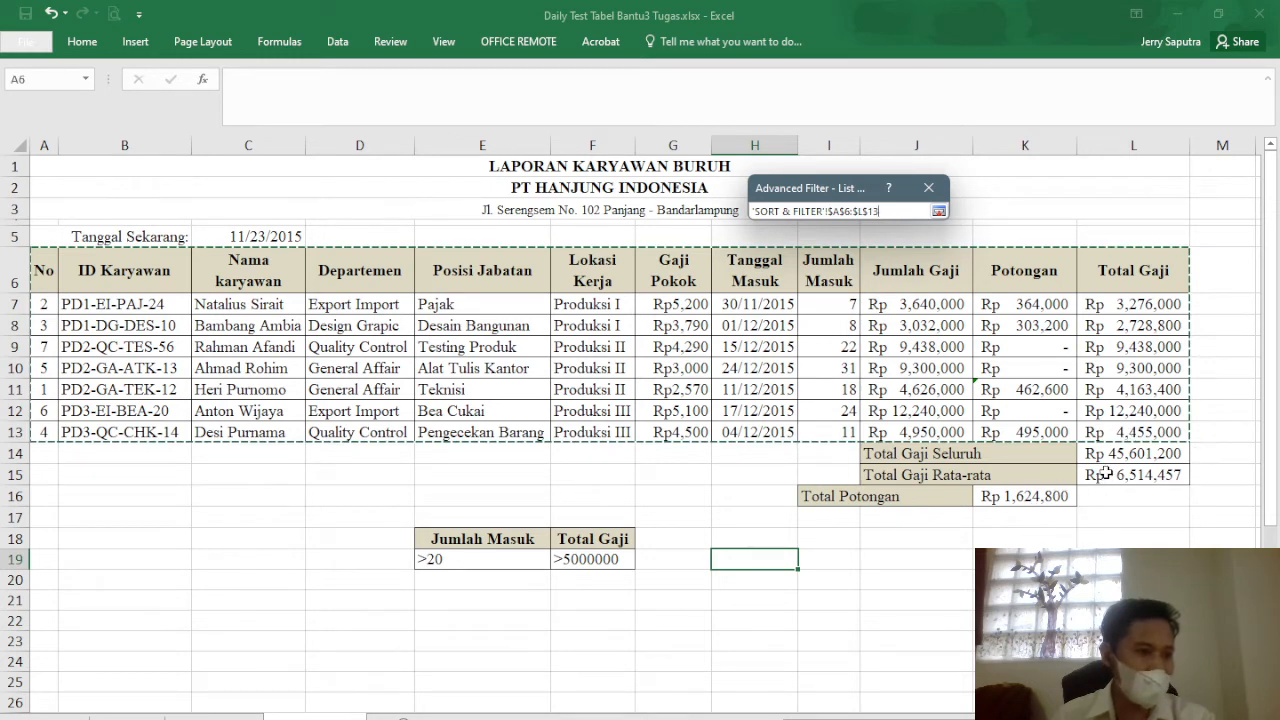
{"action": "left_click", "coordinate": [938, 211]}
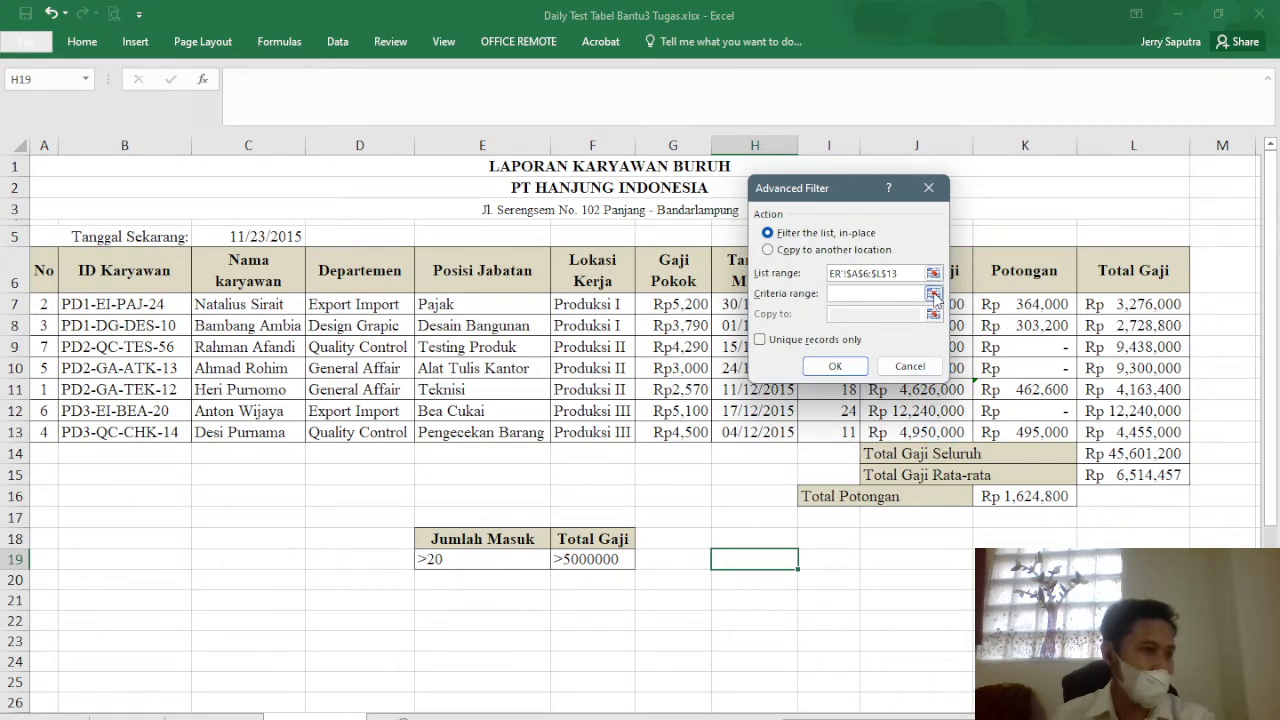
{"action": "left_click", "coordinate": [933, 294]}
{"action": "left_click_drag", "start_coordinate": [452, 531], "coordinate": [591, 558]}
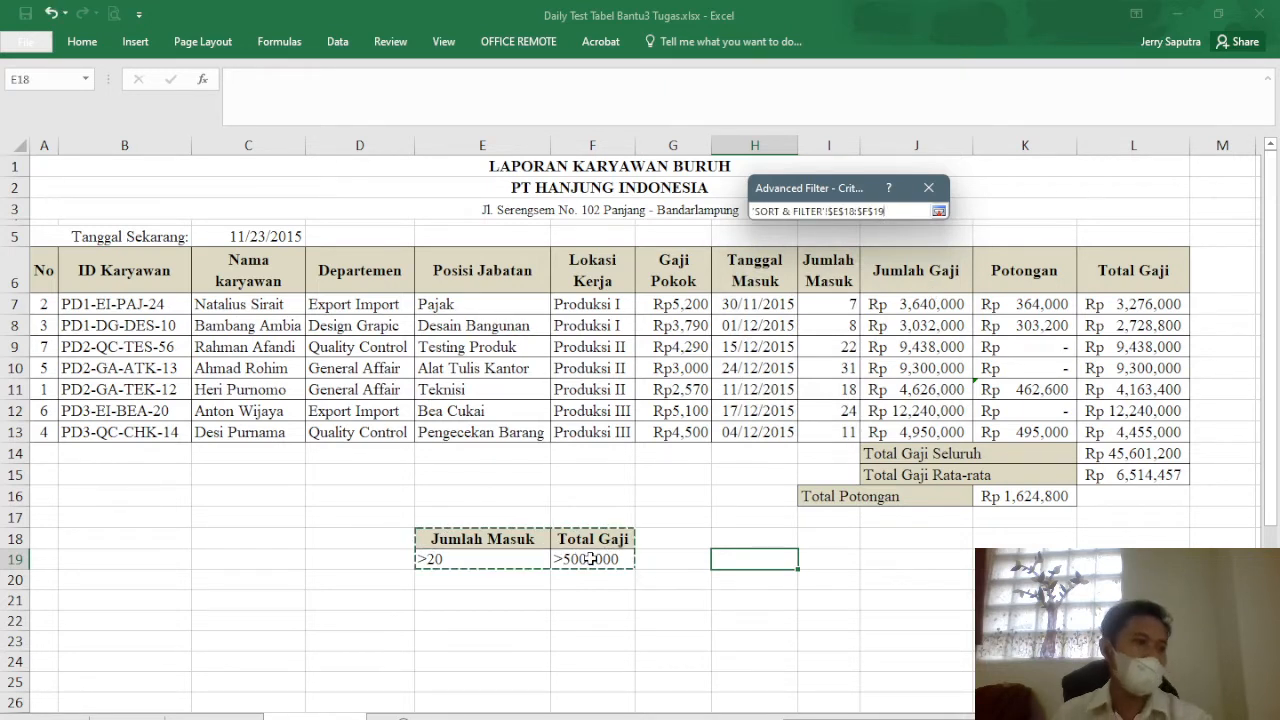
{"action": "left_click", "coordinate": [938, 211]}
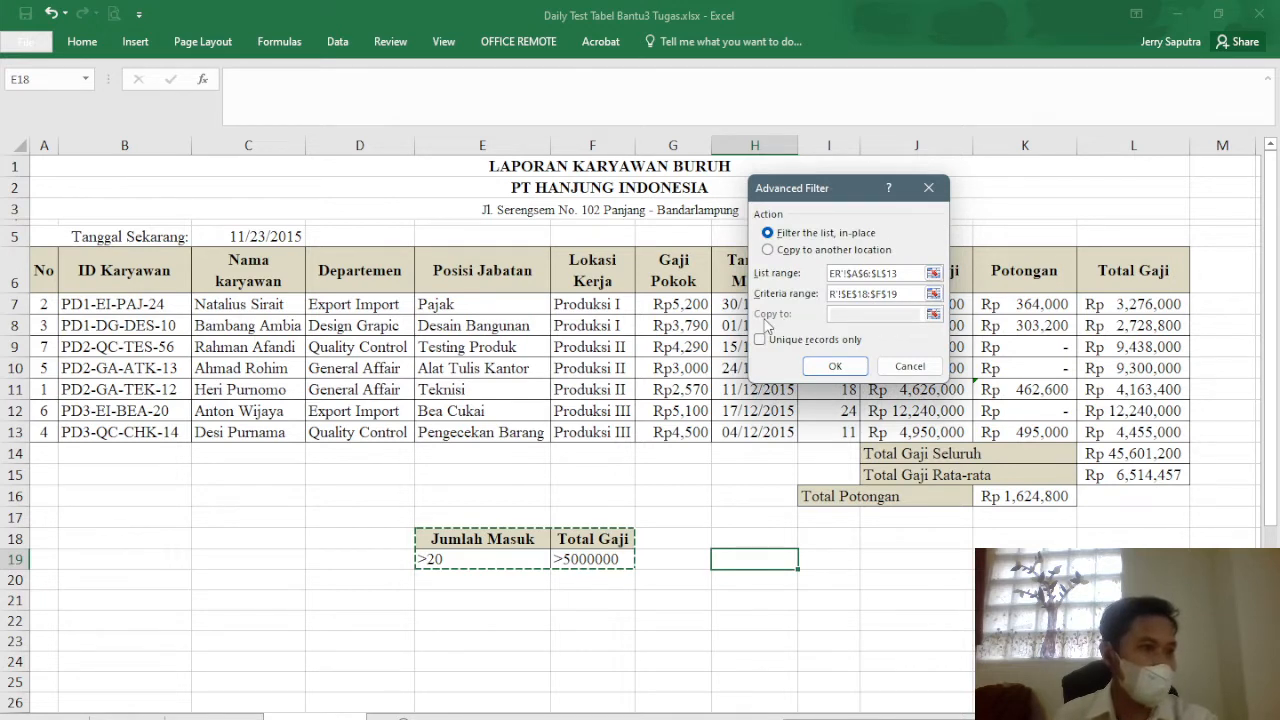
- Run the Advanced Filter with results copied to another location at A21:L21, keeping unique records only
{"action": "left_click", "coordinate": [768, 251]}
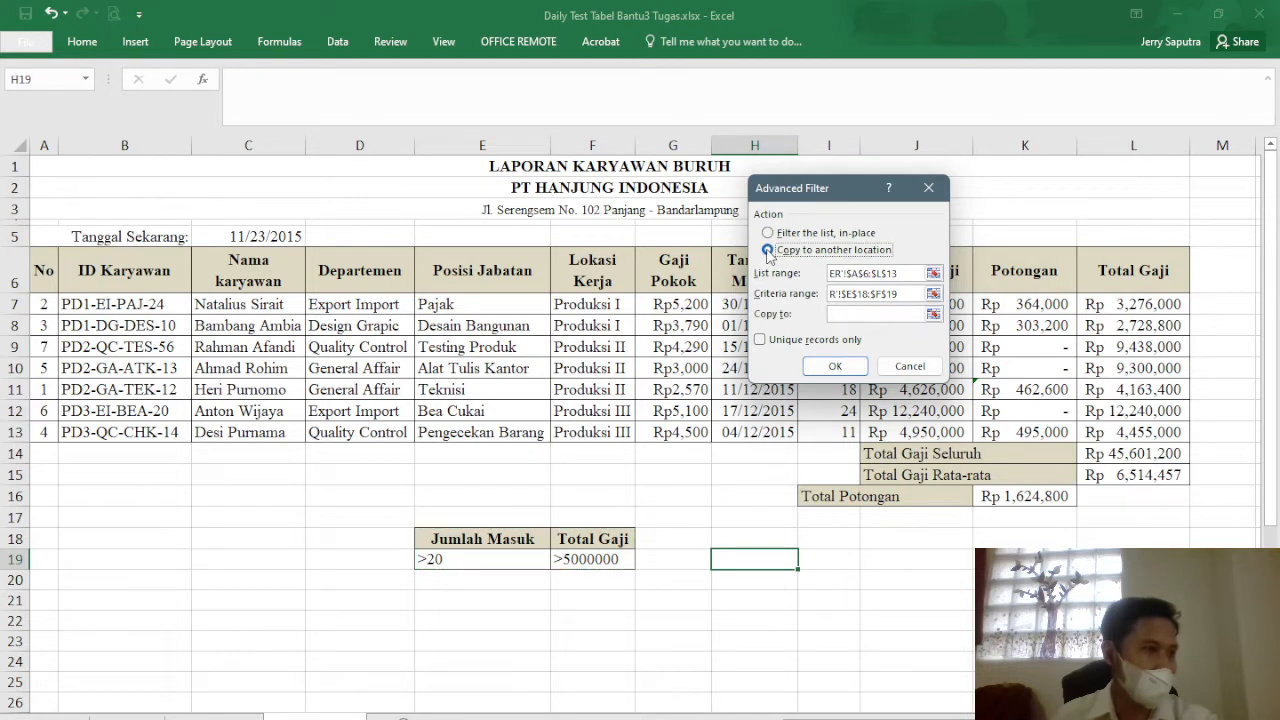
{"action": "left_click", "coordinate": [933, 315]}
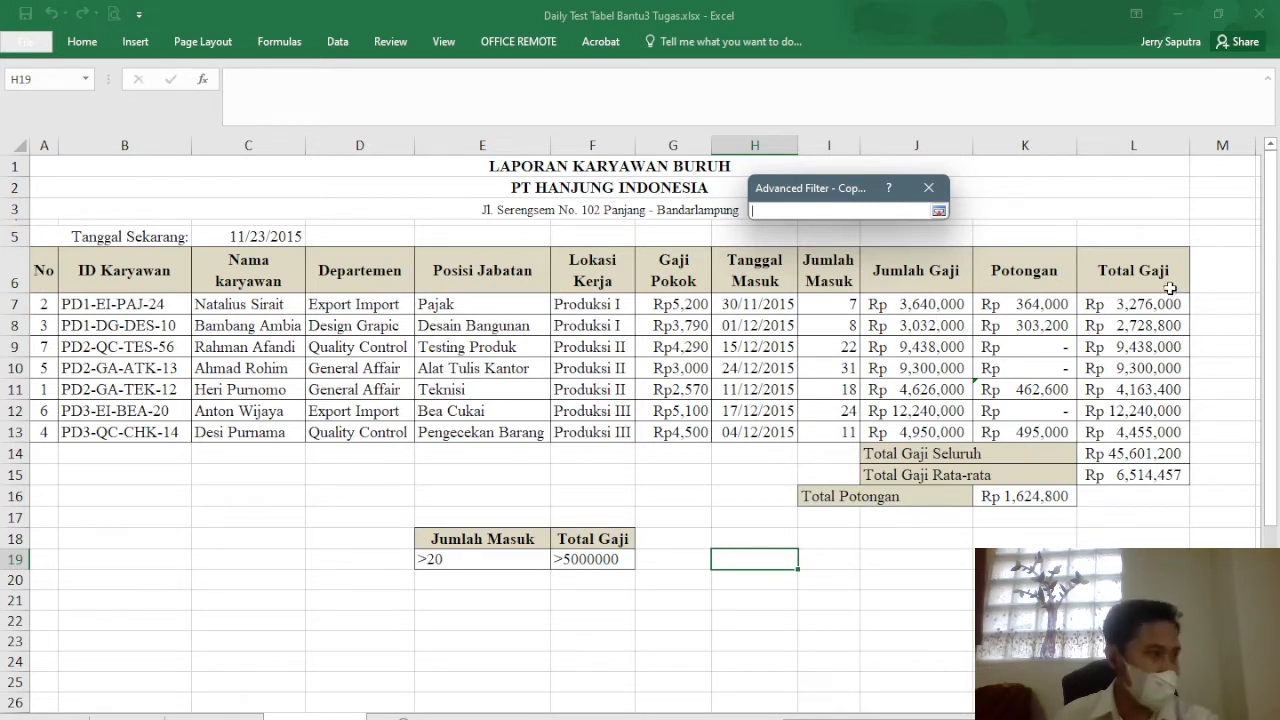
{"action": "left_click_drag", "start_coordinate": [48, 606], "coordinate": [1133, 608]}
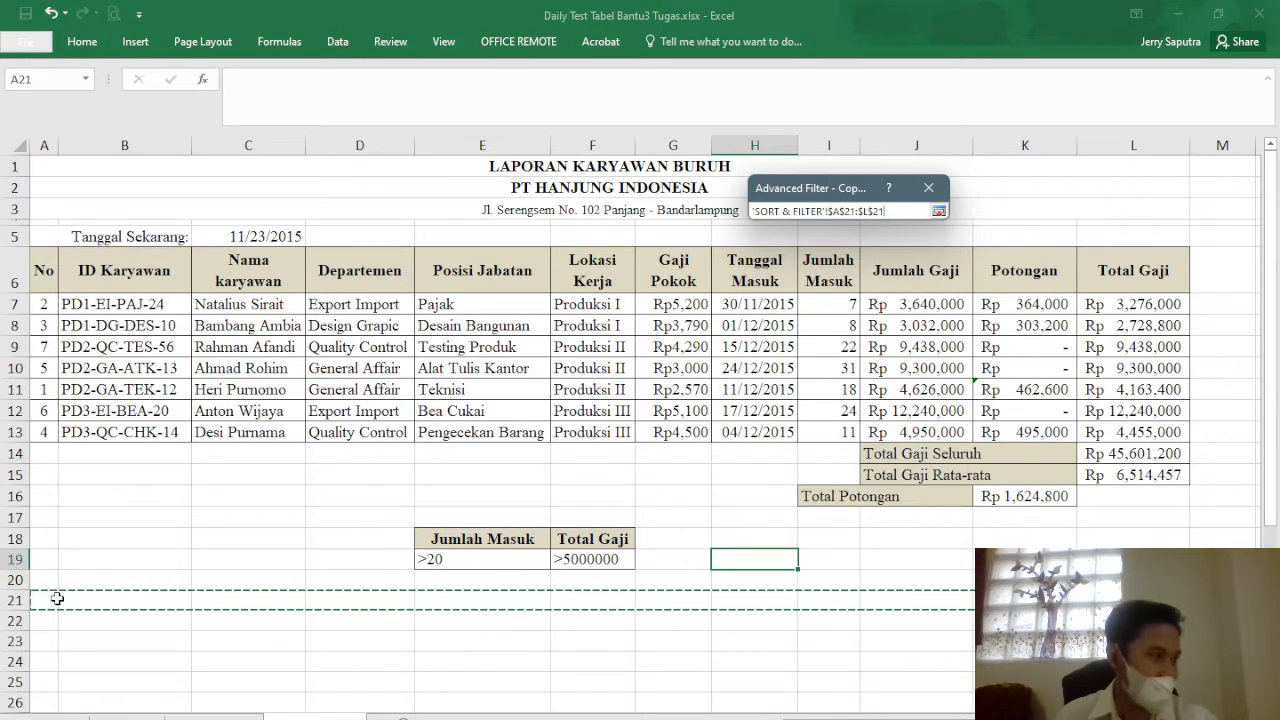
{"action": "left_click_drag", "start_coordinate": [54, 597], "coordinate": [1133, 600]}
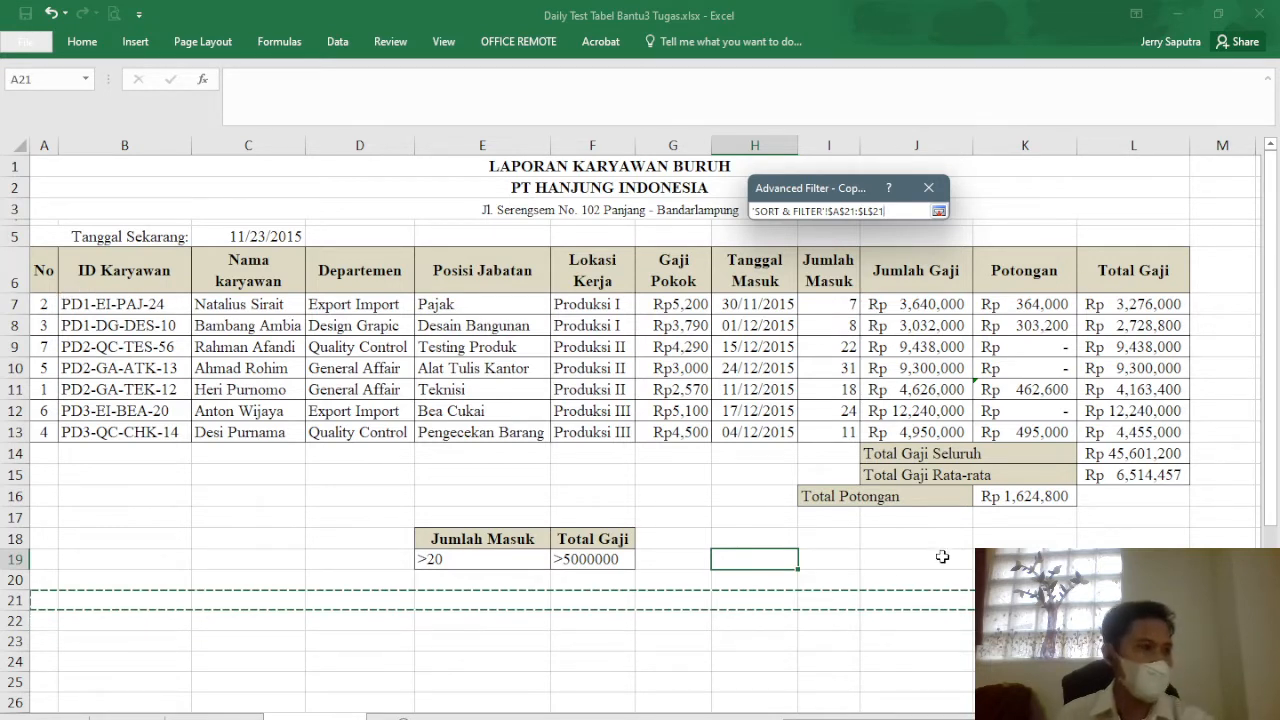
{"action": "left_click", "coordinate": [939, 211]}
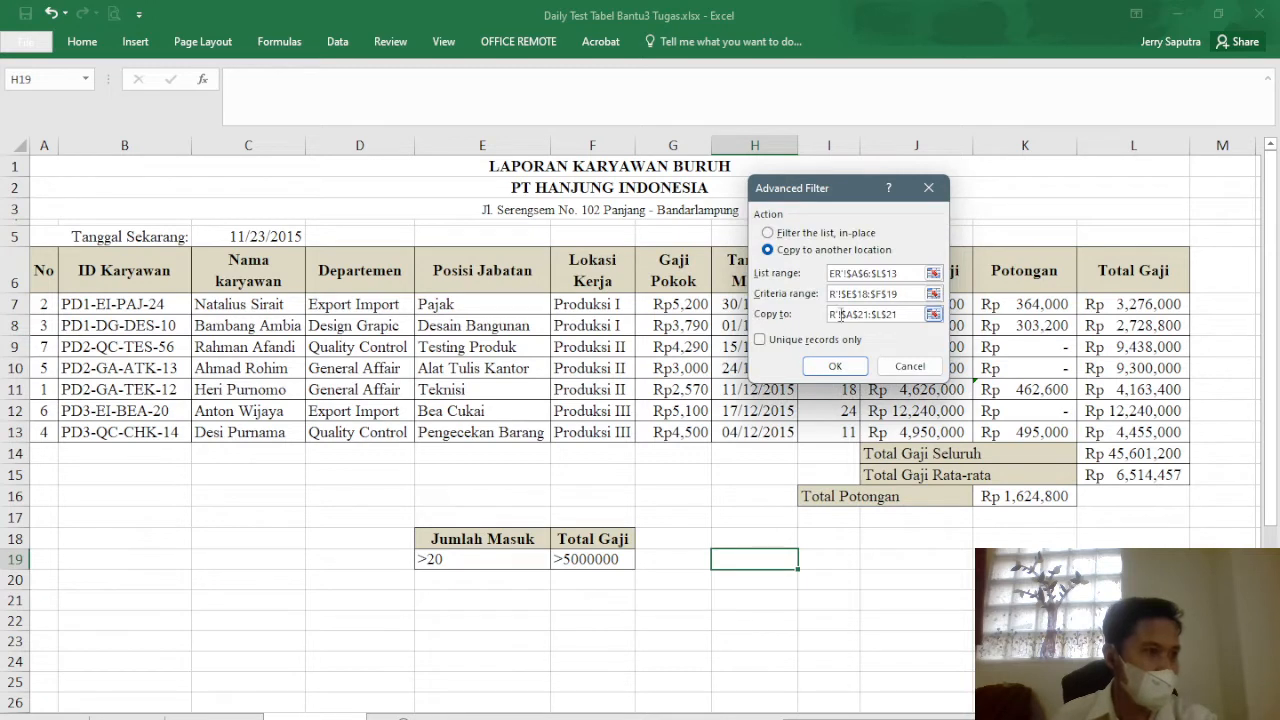
{"action": "left_click", "coordinate": [760, 340]}
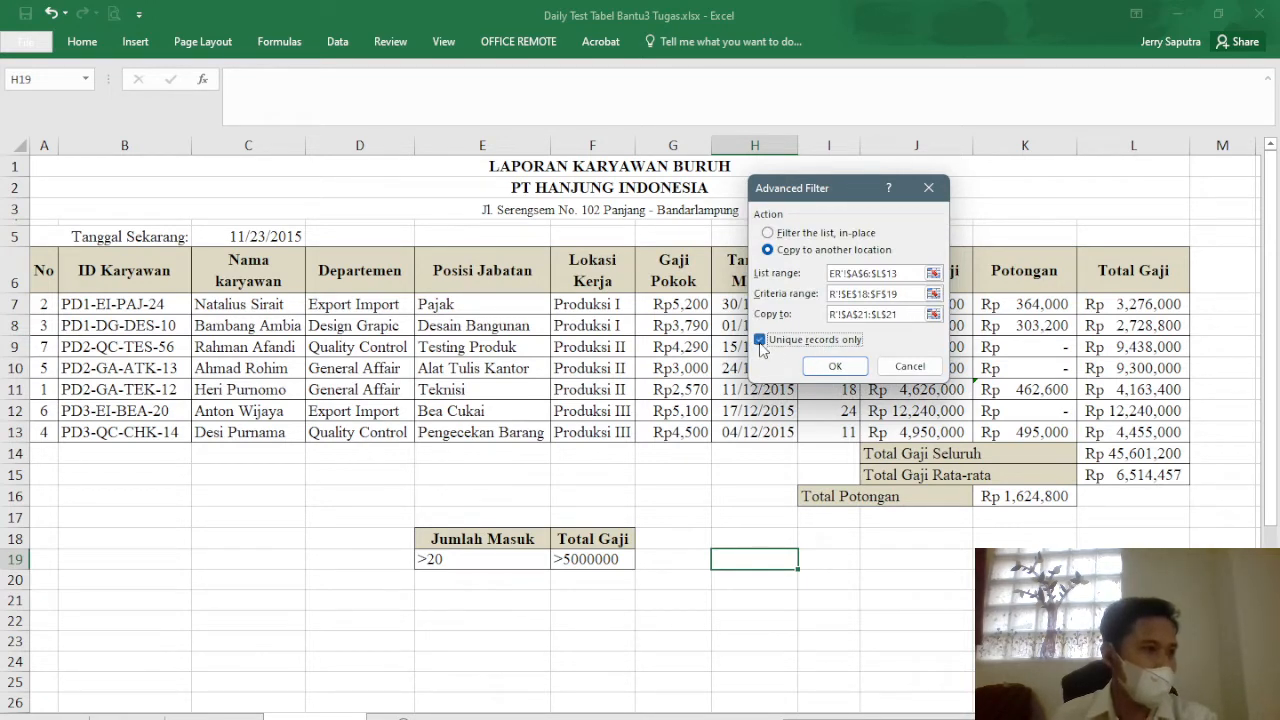
{"action": "left_click", "coordinate": [835, 367]}
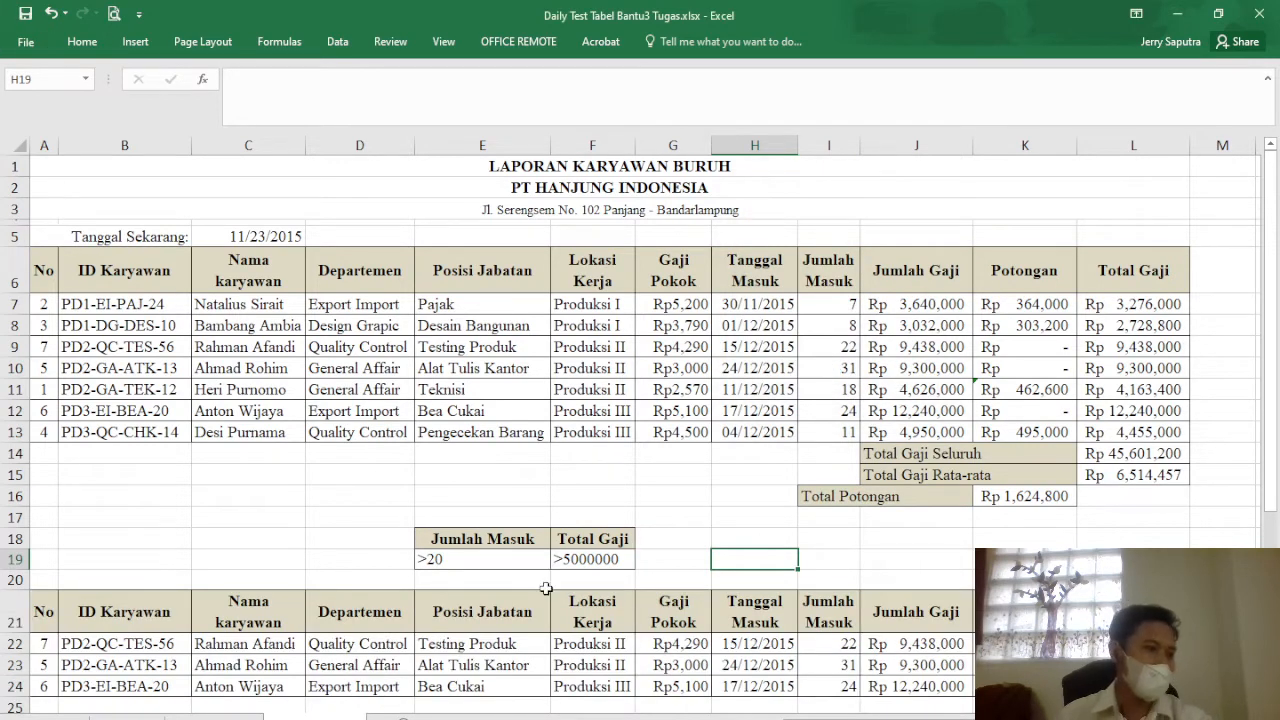
{"action": "scroll", "coordinate": [546, 589], "scroll_direction": "down", "scroll_amount": 1}
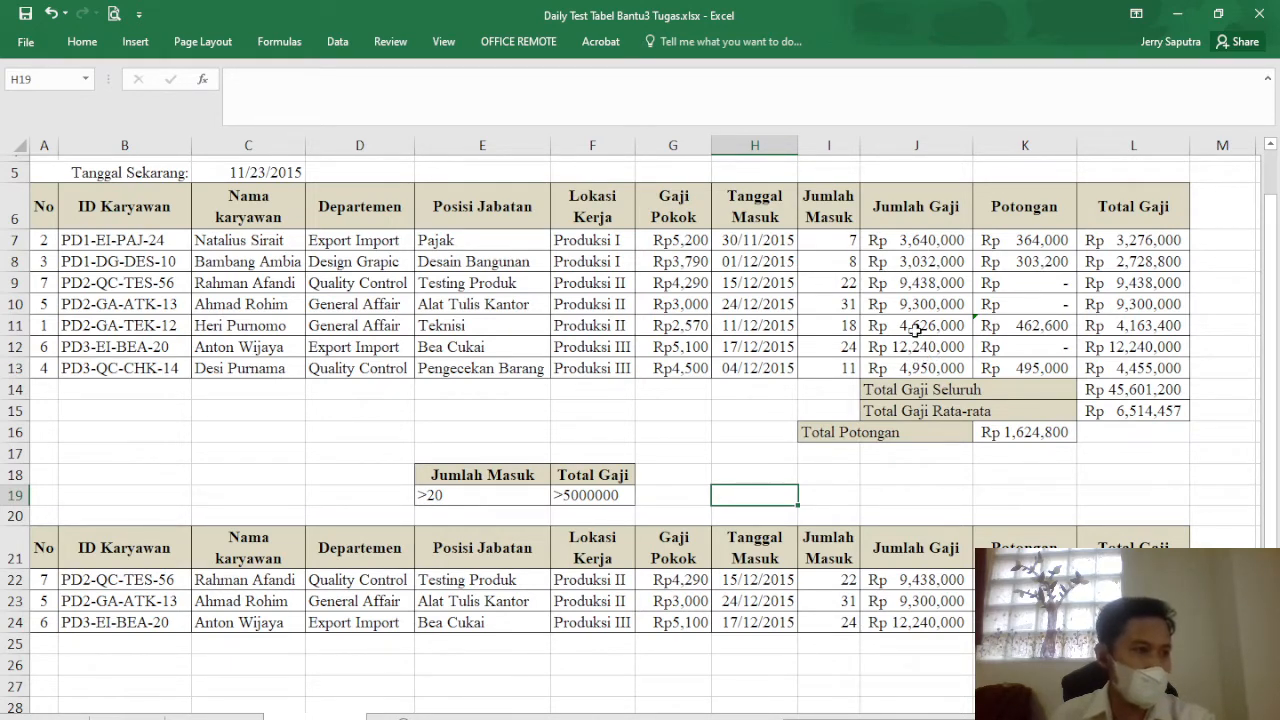
- Try >15 as the Jumlah Masuk condition in cell E19 and restore it to >20
{"action": "double_click", "coordinate": [493, 494]}
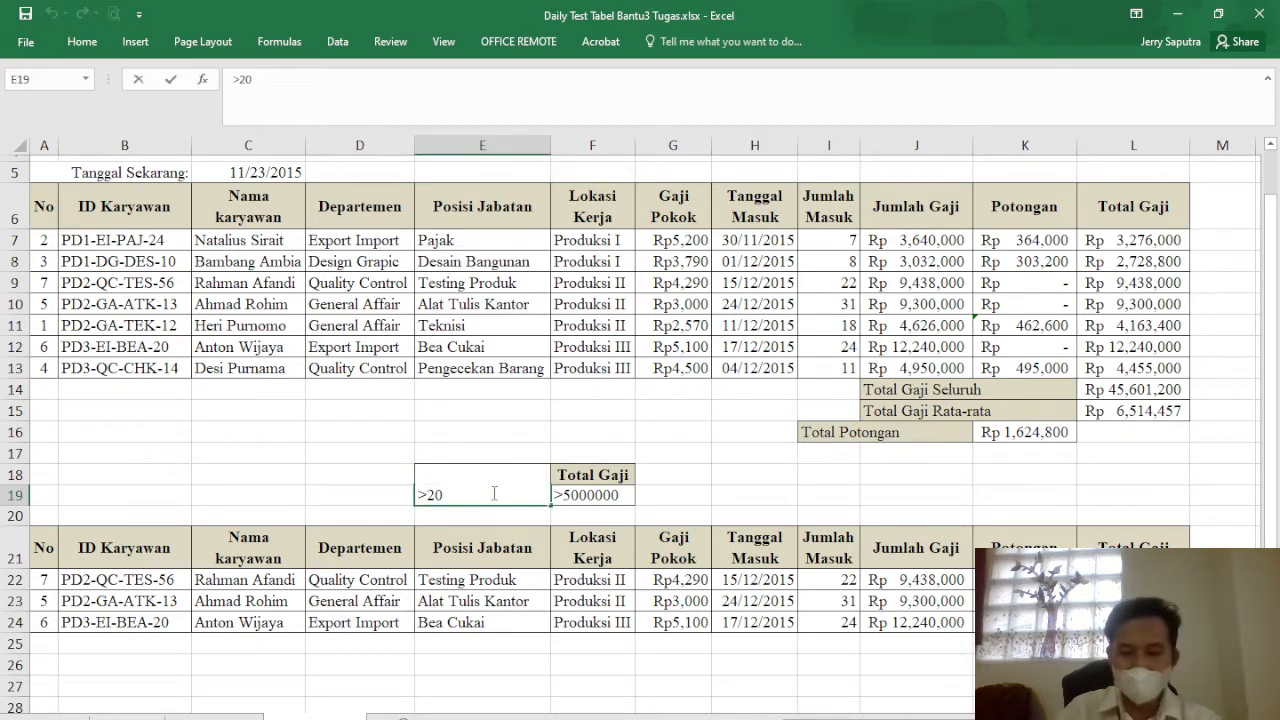
{"action": "key", "text": "BackSpace"}
{"action": "type", "text": "15"}
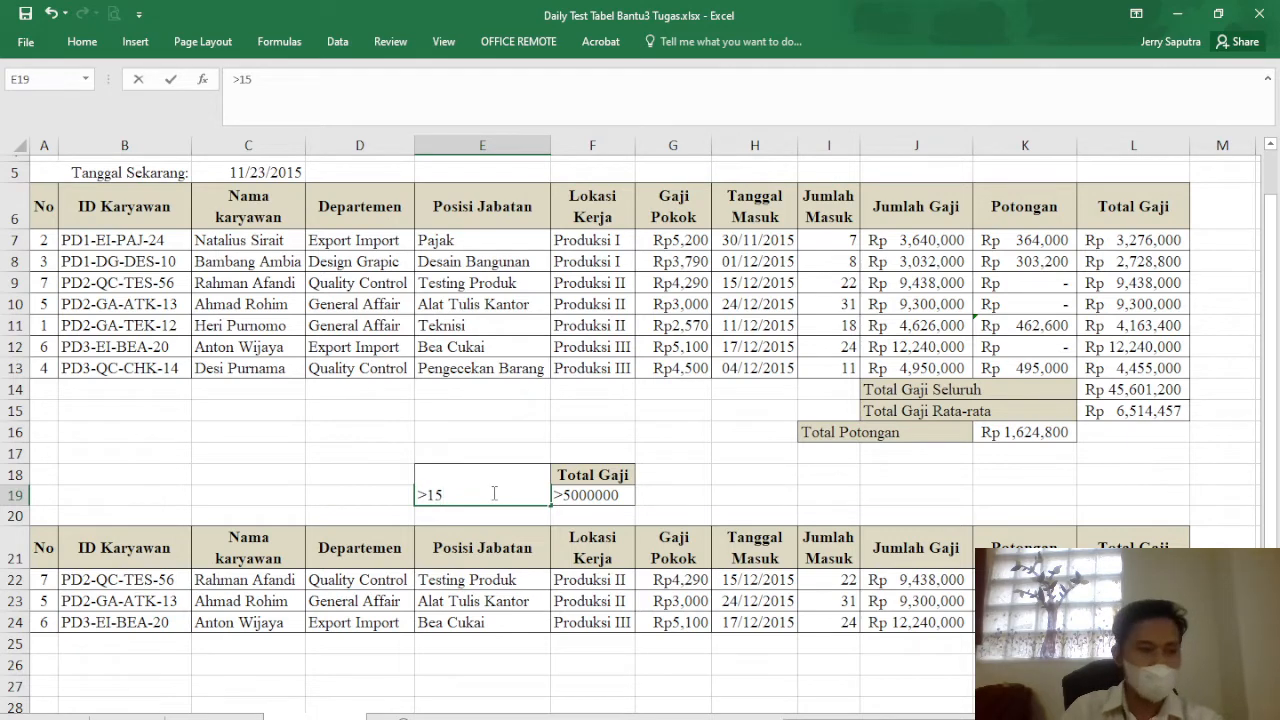
{"action": "key", "text": "Return"}
{"action": "left_click", "coordinate": [492, 494]}
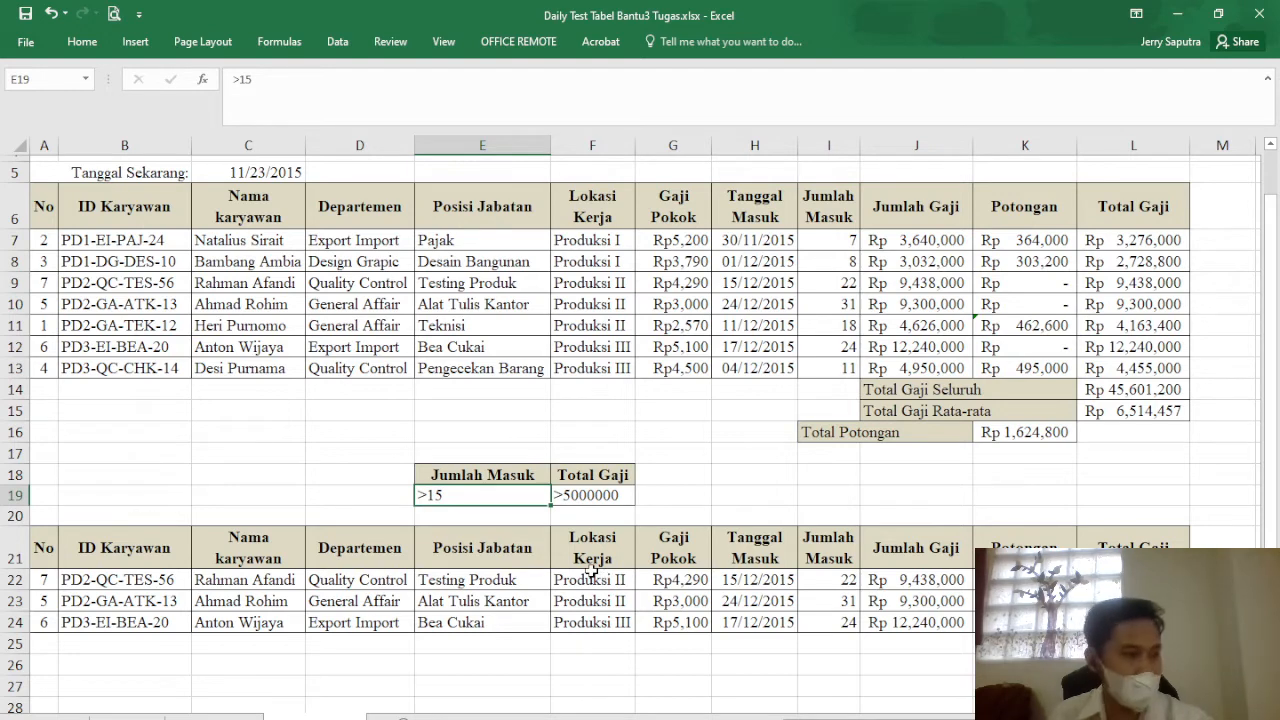
{"action": "type", "text": ">20"}
{"action": "key", "text": "ctrl+Return"}
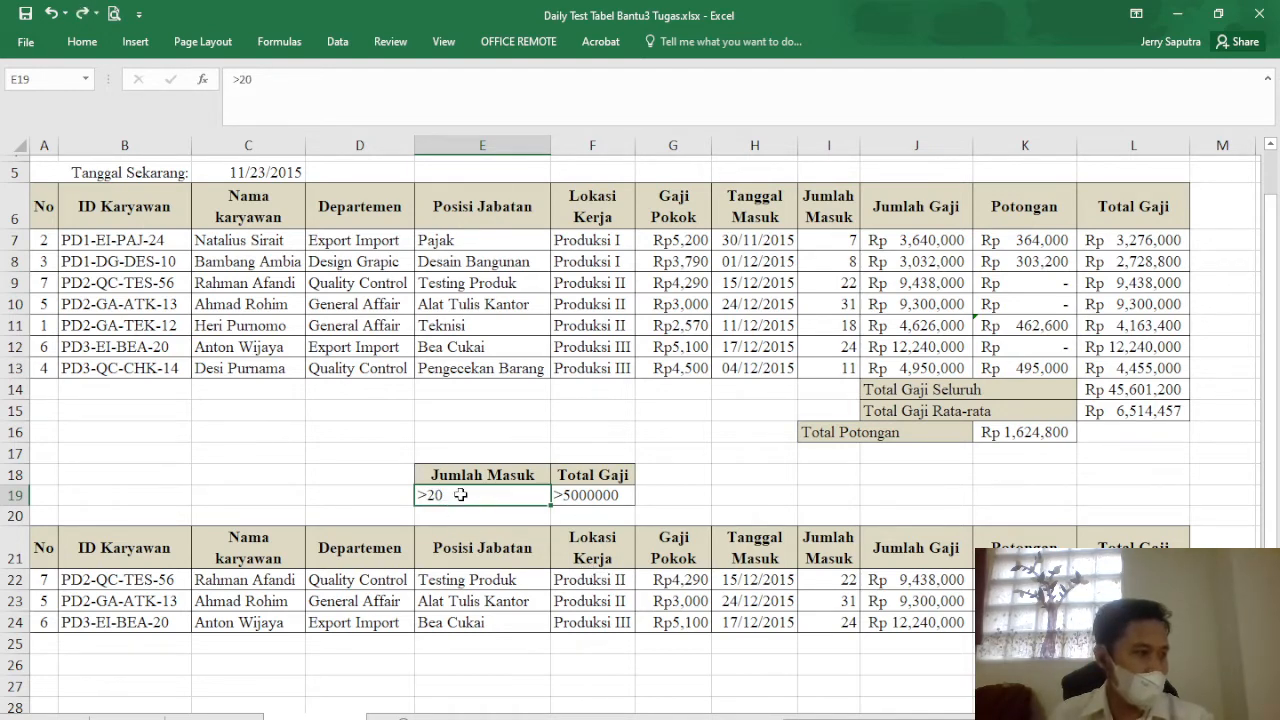
{"action": "left_click", "coordinate": [762, 497]}
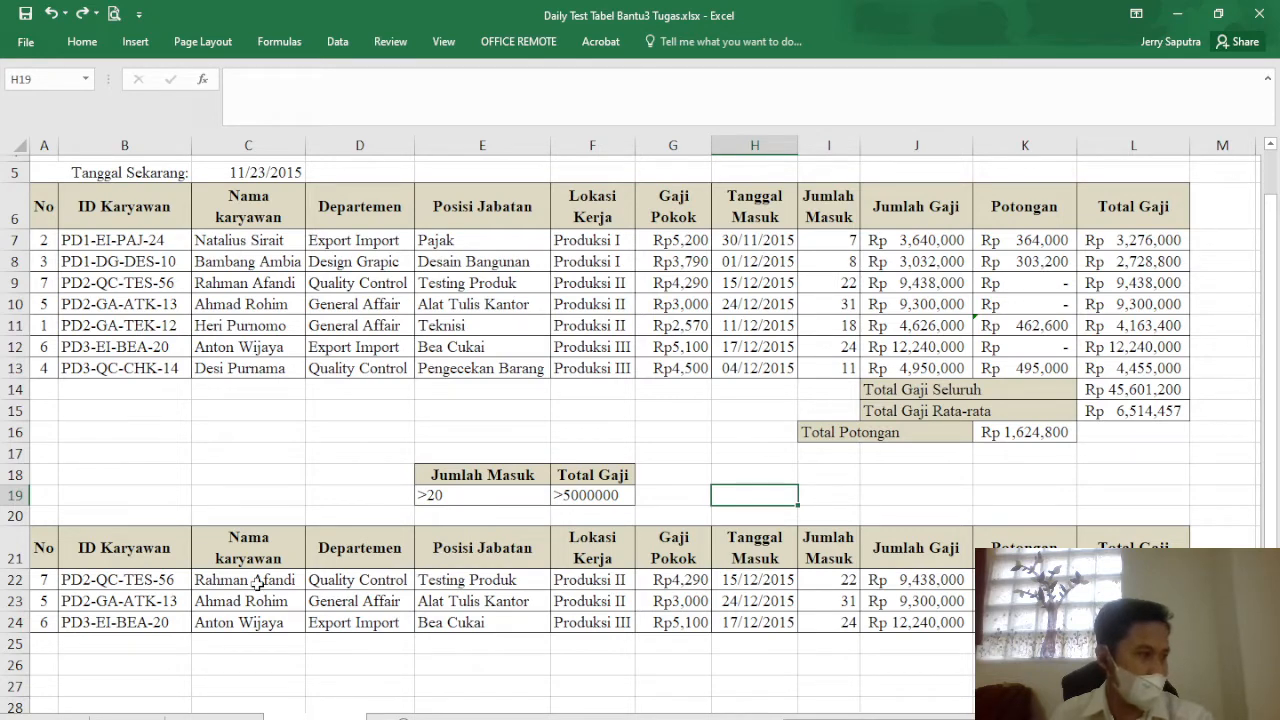
{"action": "left_click_drag", "start_coordinate": [15, 553], "coordinate": [15, 624]}
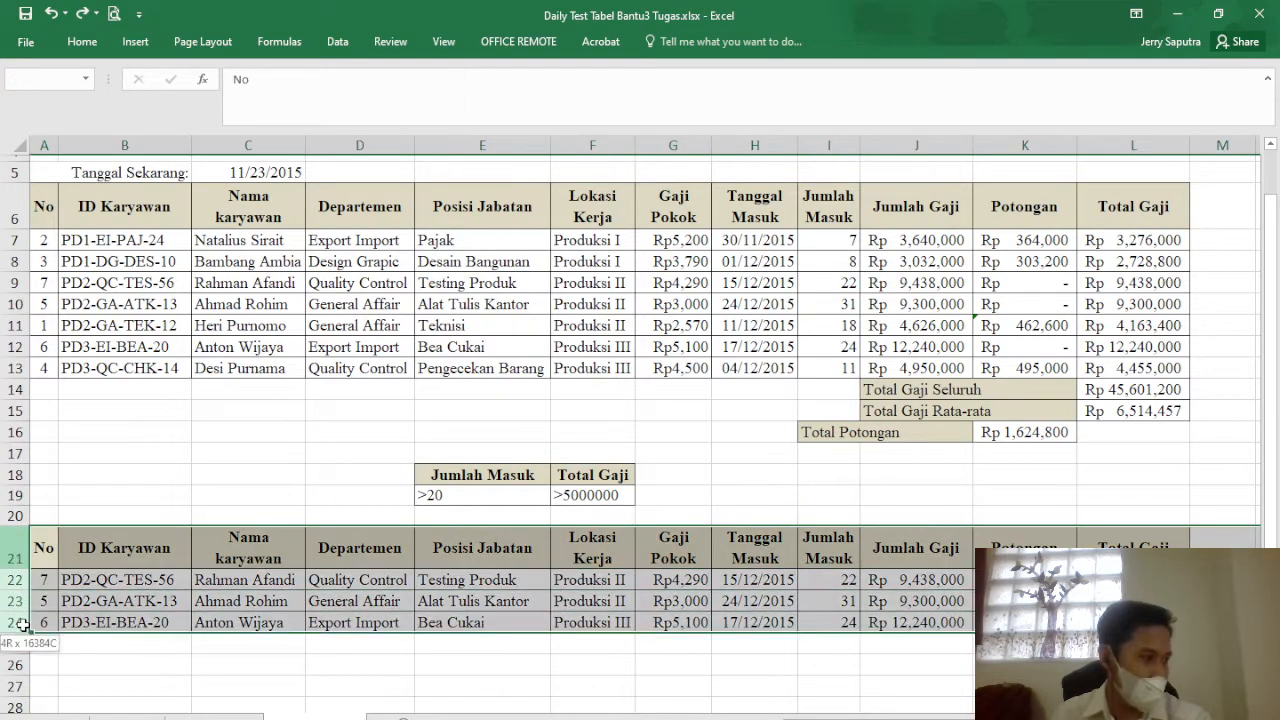
{"action": "right_click", "coordinate": [17, 557]}
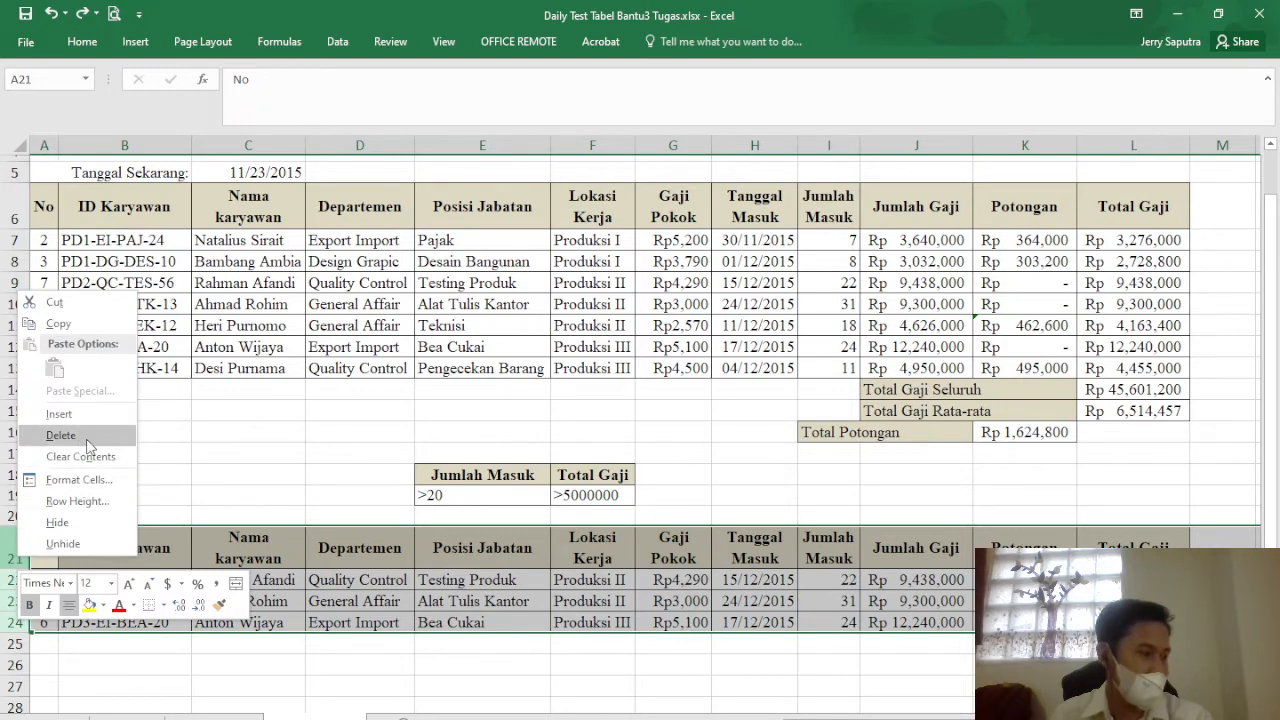
{"action": "left_click", "coordinate": [256, 448]}
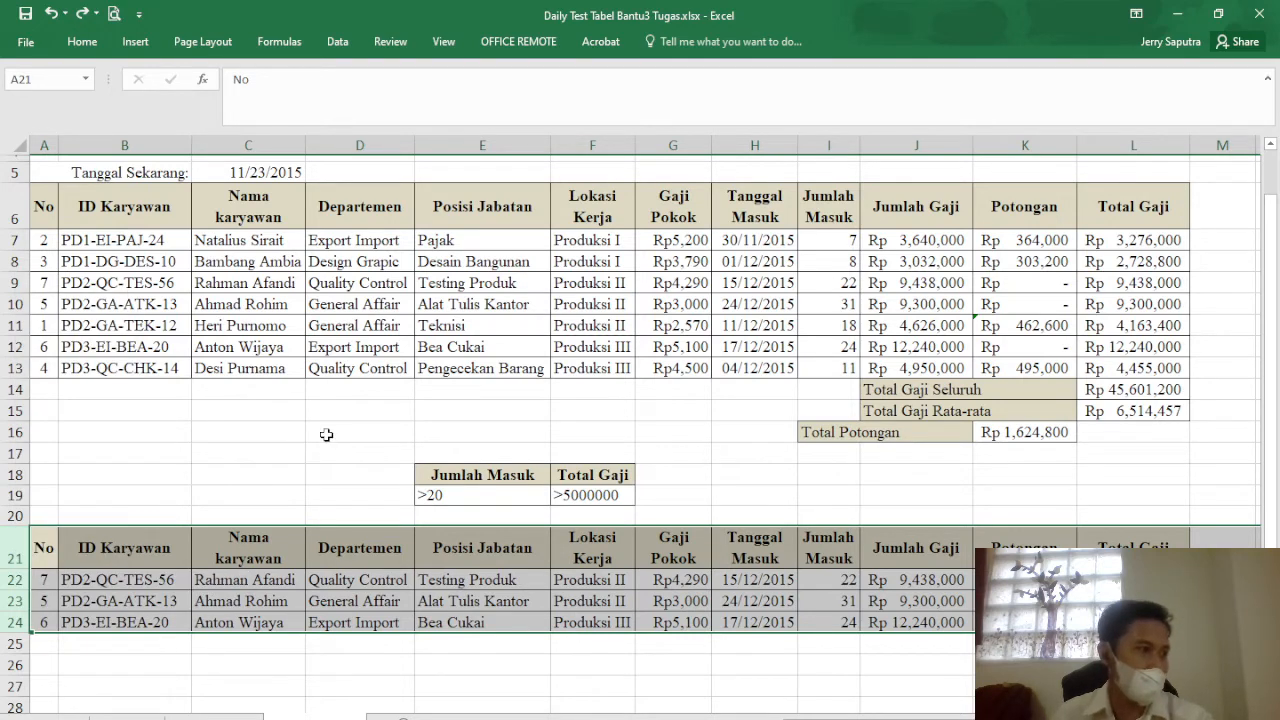
{"action": "left_click", "coordinate": [328, 432]}
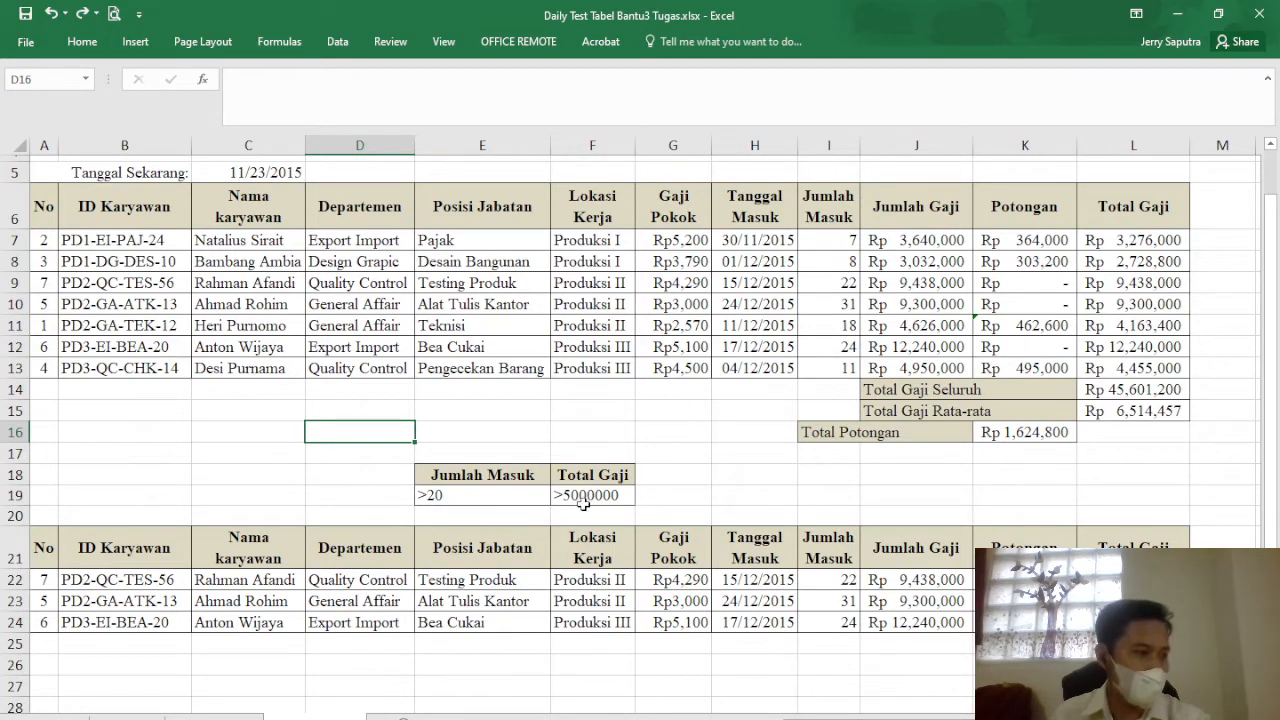
{"action": "left_click", "coordinate": [463, 496]}
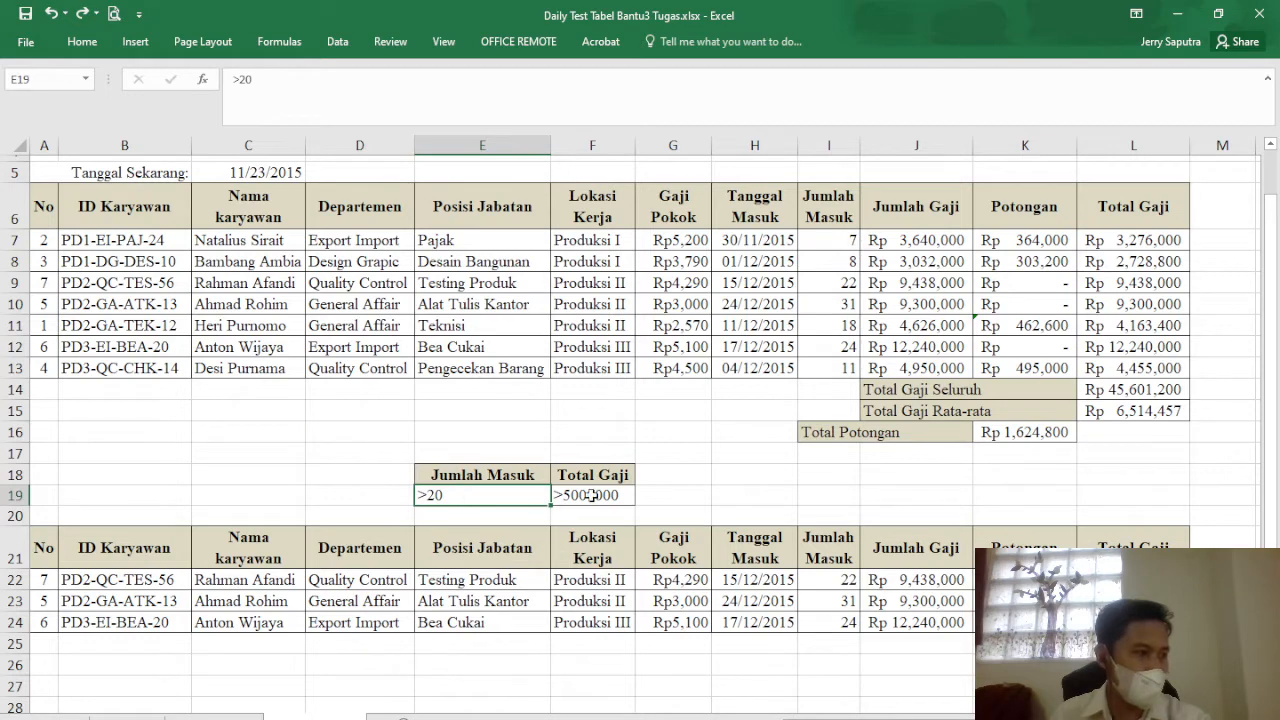
{"action": "left_click_drag", "start_coordinate": [15, 622], "coordinate": [20, 560]}
{"action": "right_click", "coordinate": [20, 560]}
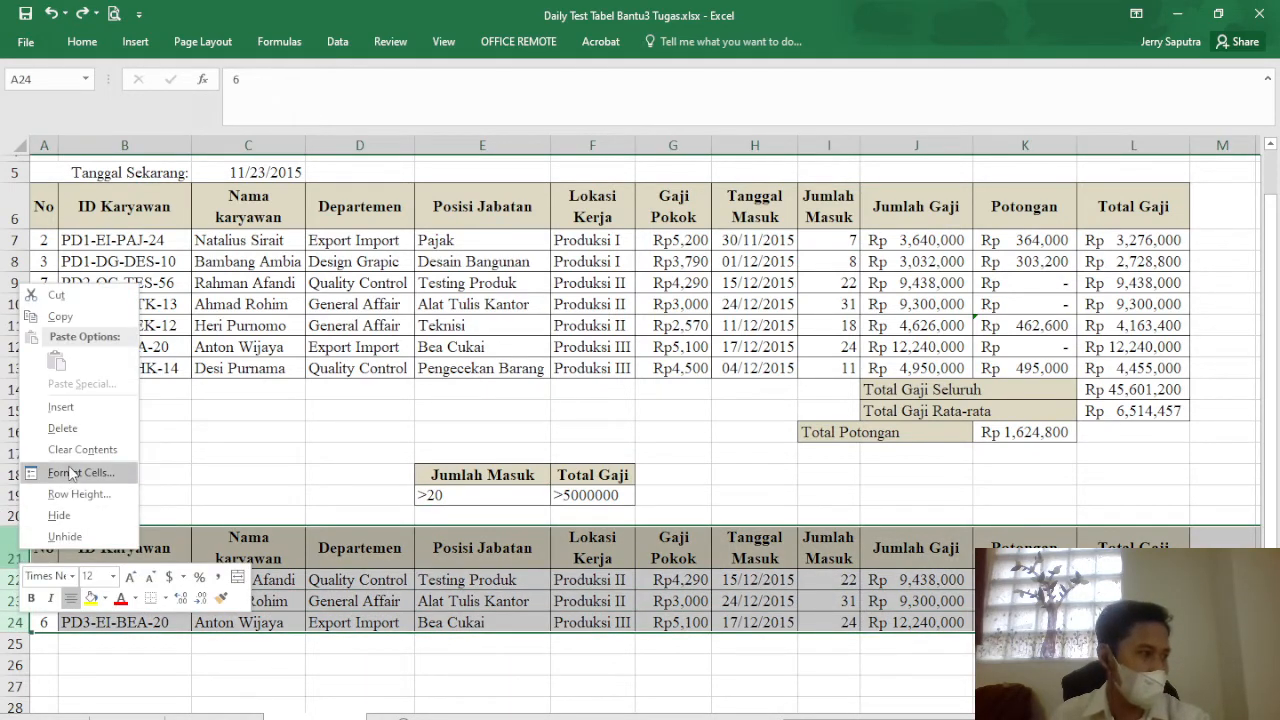
{"action": "left_click", "coordinate": [288, 450]}
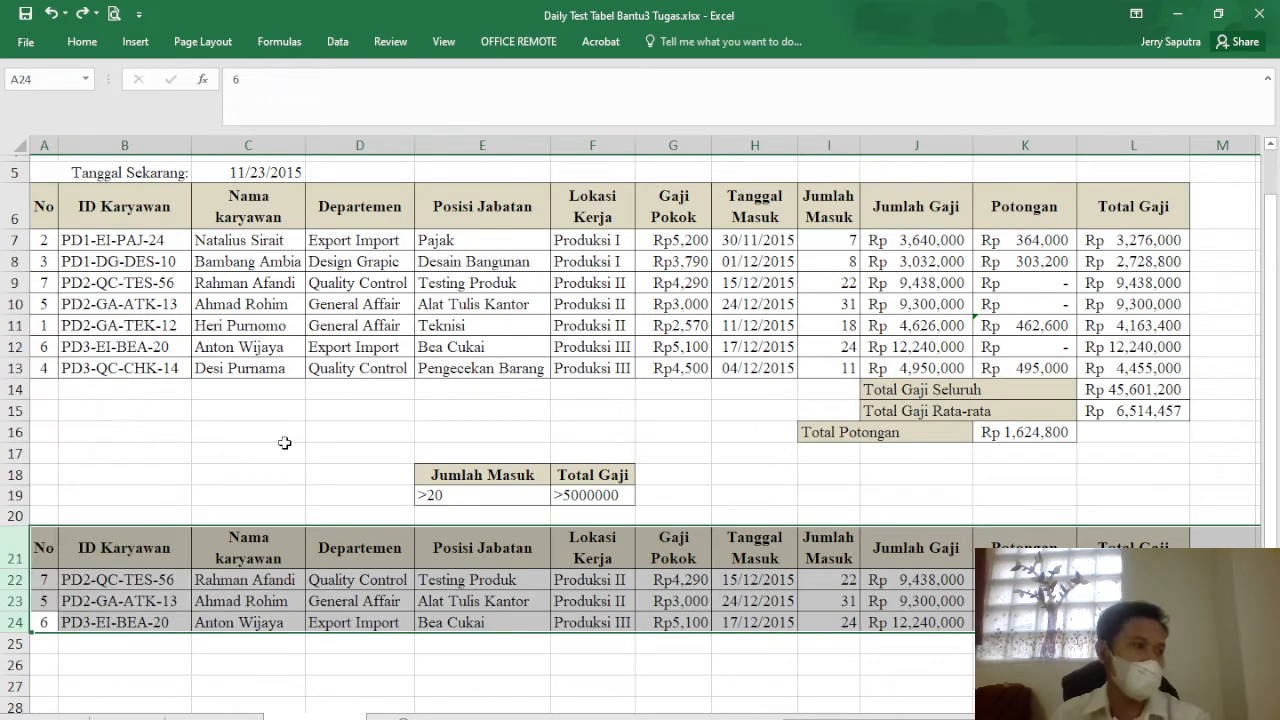
{"action": "left_click", "coordinate": [263, 458]}
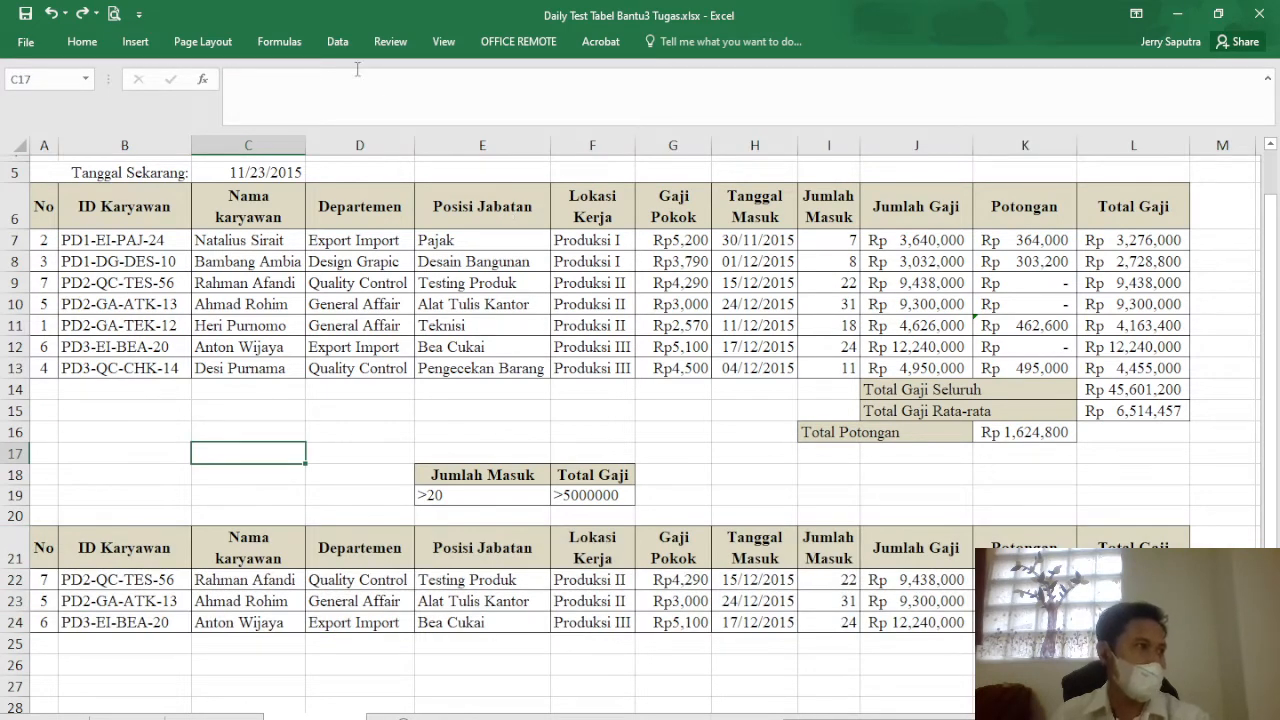
{"action": "left_click", "coordinate": [345, 46]}
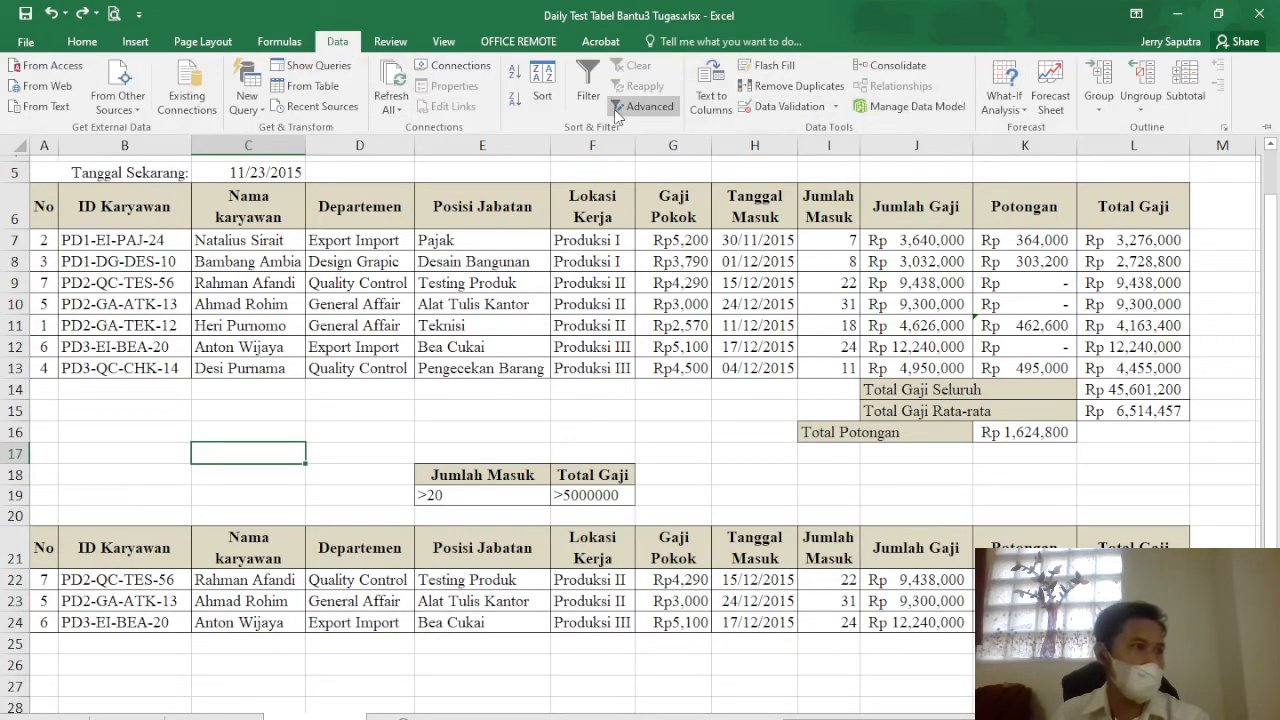
{"action": "left_click", "coordinate": [729, 475]}
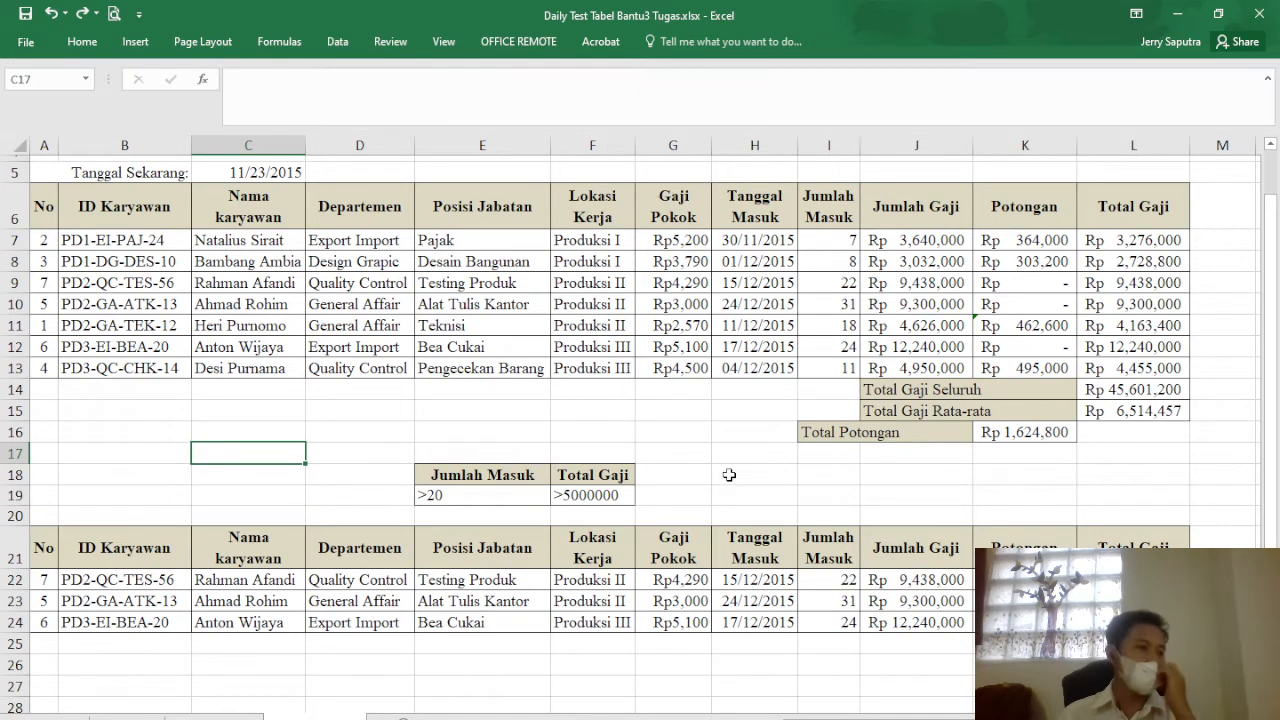
{"action": "left_click", "coordinate": [748, 480]}
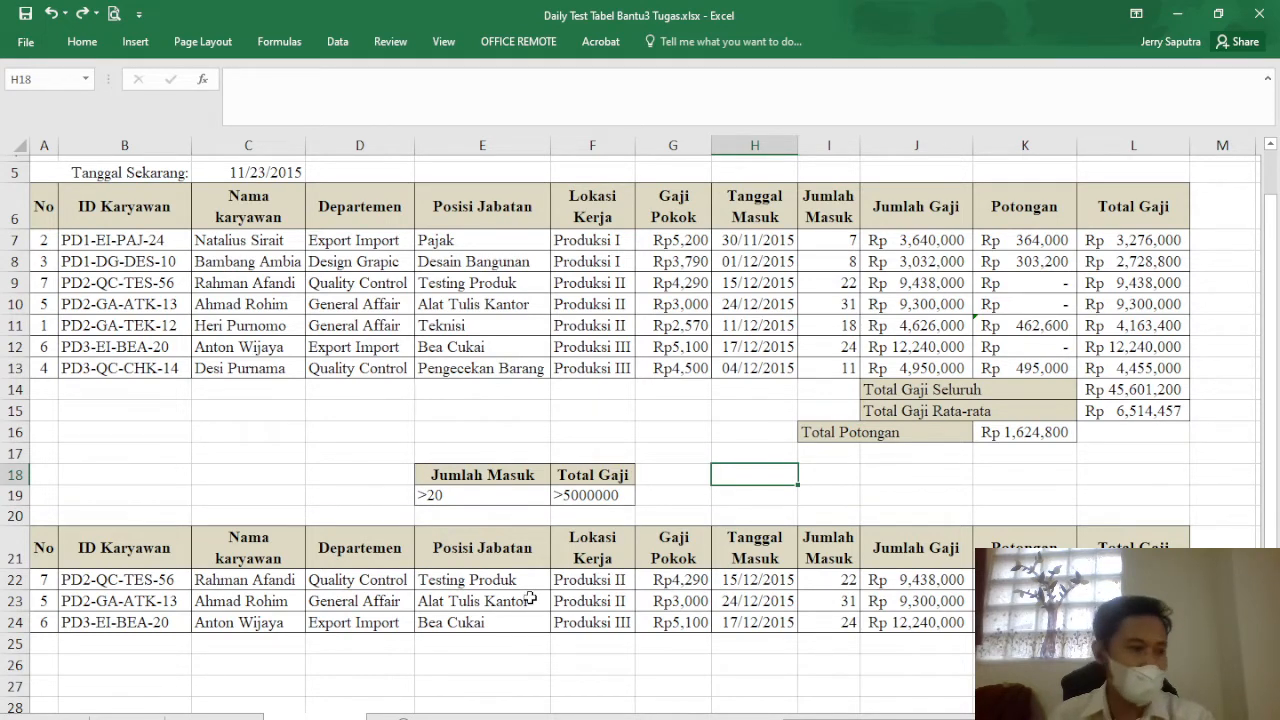
- Review the chart requirements under Ketentuan GRAPHIC on the original report sheet and return to the SORT & FILTER sheet
{"action": "left_click", "coordinate": [128, 717]}
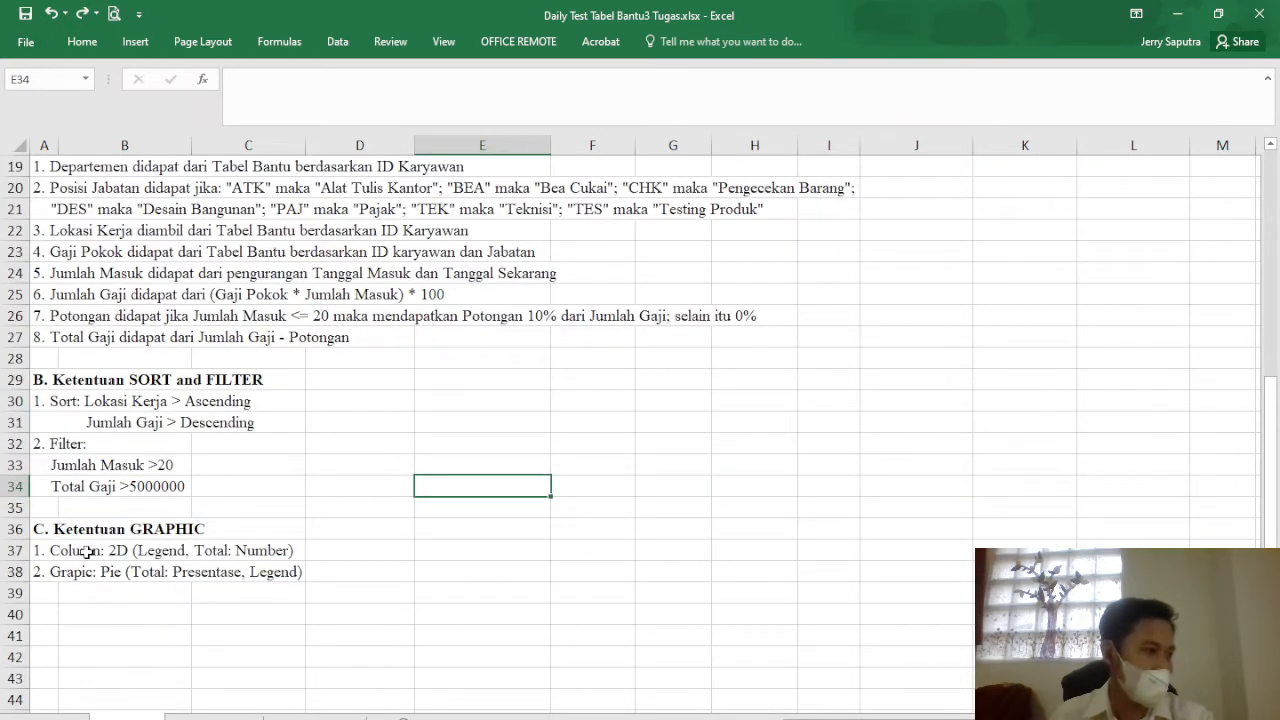
{"action": "left_click", "coordinate": [297, 717]}
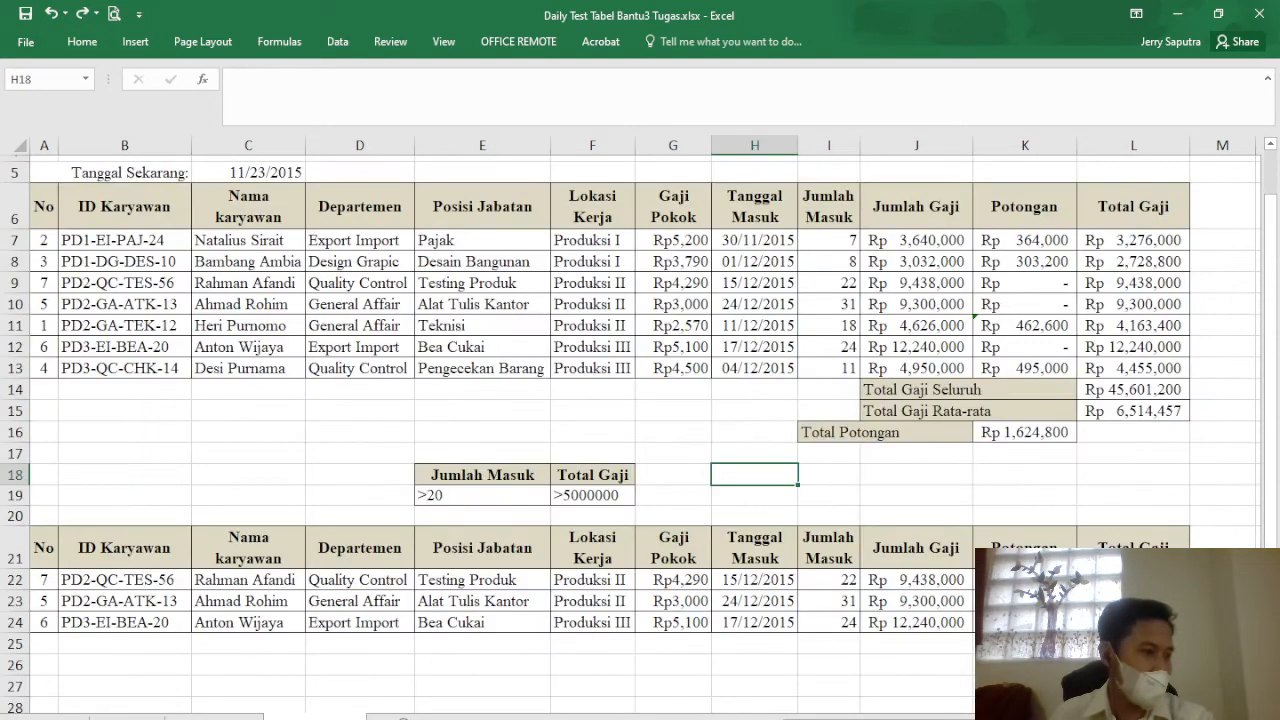
{"action": "left_click", "coordinate": [381, 663]}
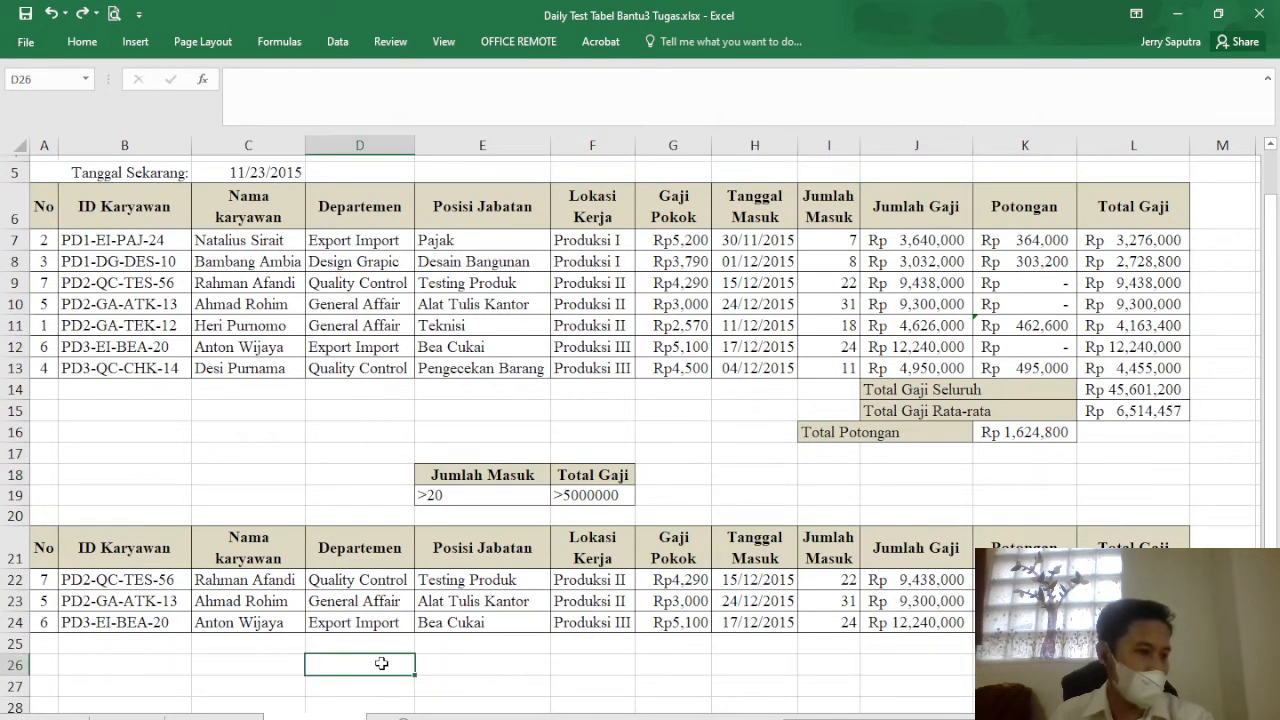
{"action": "left_click", "coordinate": [289, 667]}
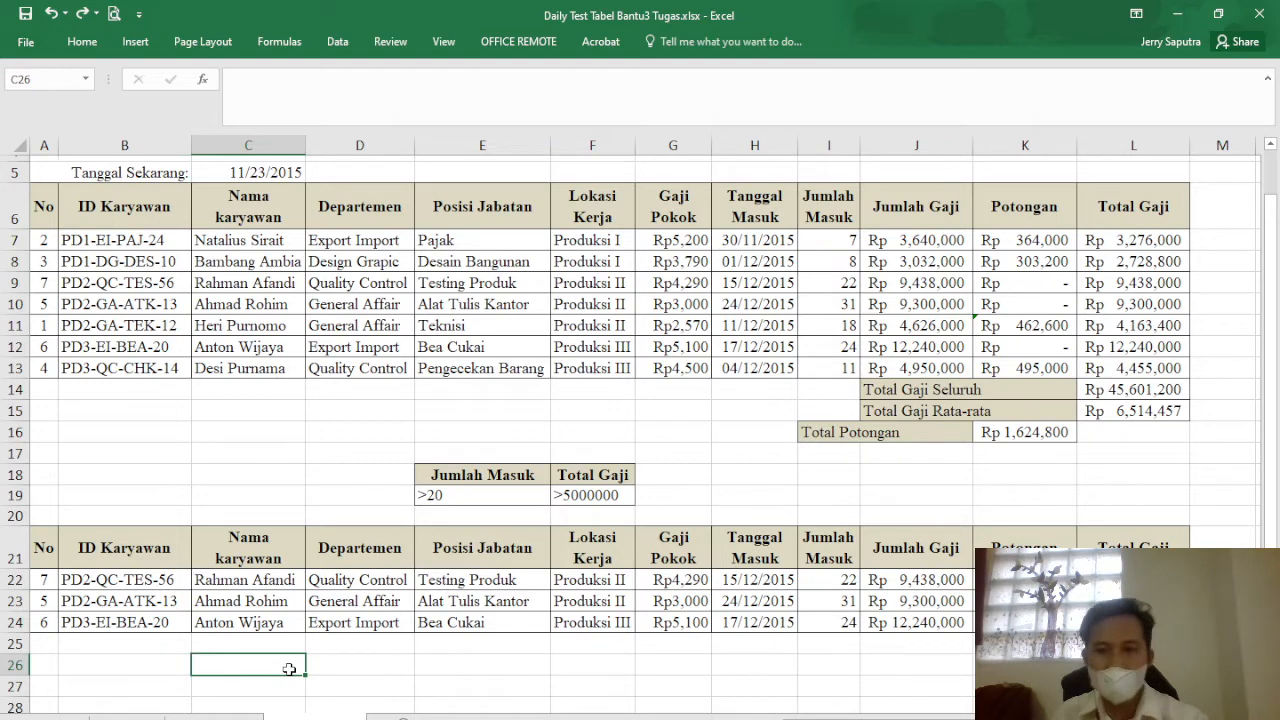
- Insert a new blank worksheet and move it after the SORT & FILTER sheet
{"action": "left_click", "coordinate": [160, 716]}
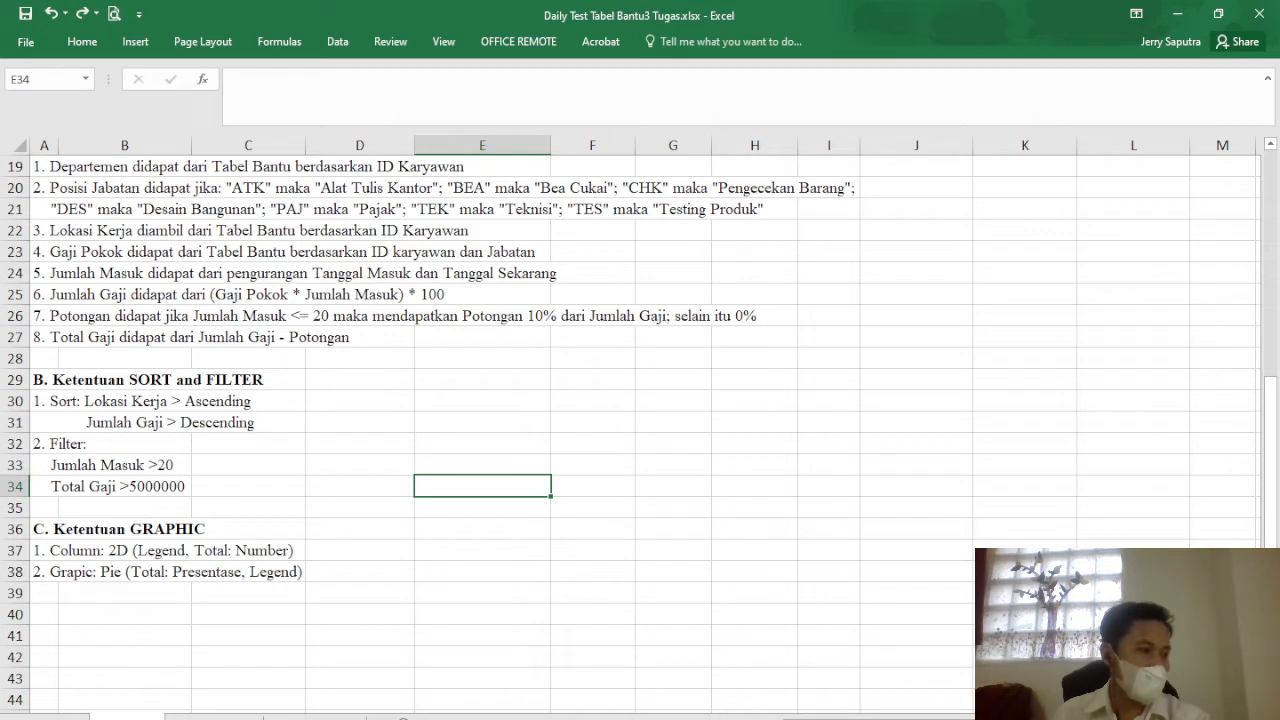
{"action": "left_click", "coordinate": [403, 717]}
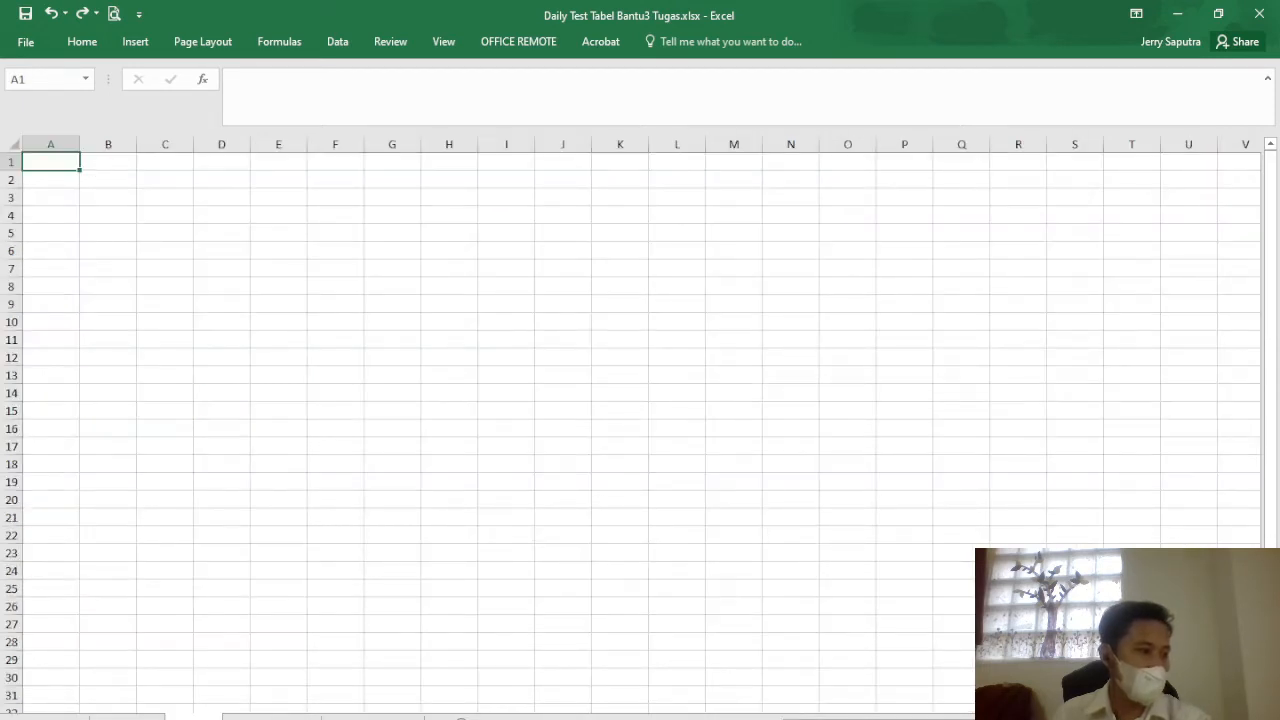
{"action": "left_click_drag", "start_coordinate": [194, 717], "coordinate": [422, 717]}
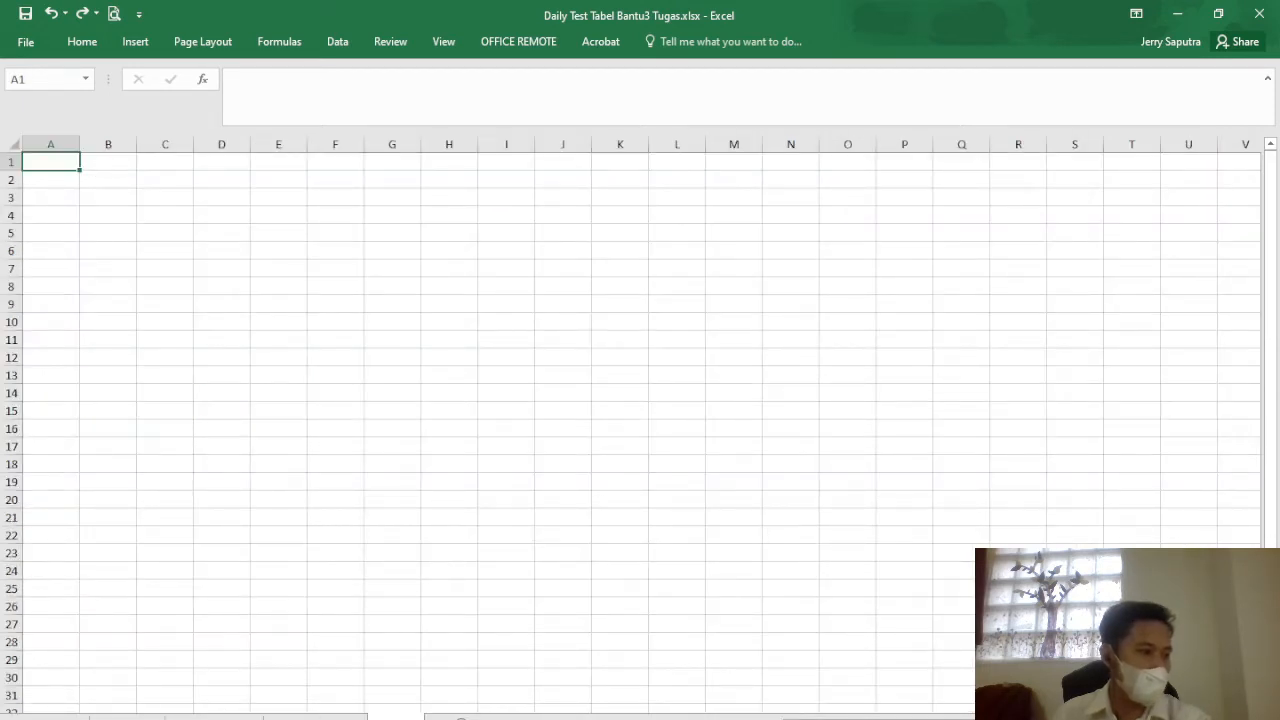
- Rename the newly inserted blank worksheet
{"action": "double_click", "coordinate": [396, 717]}
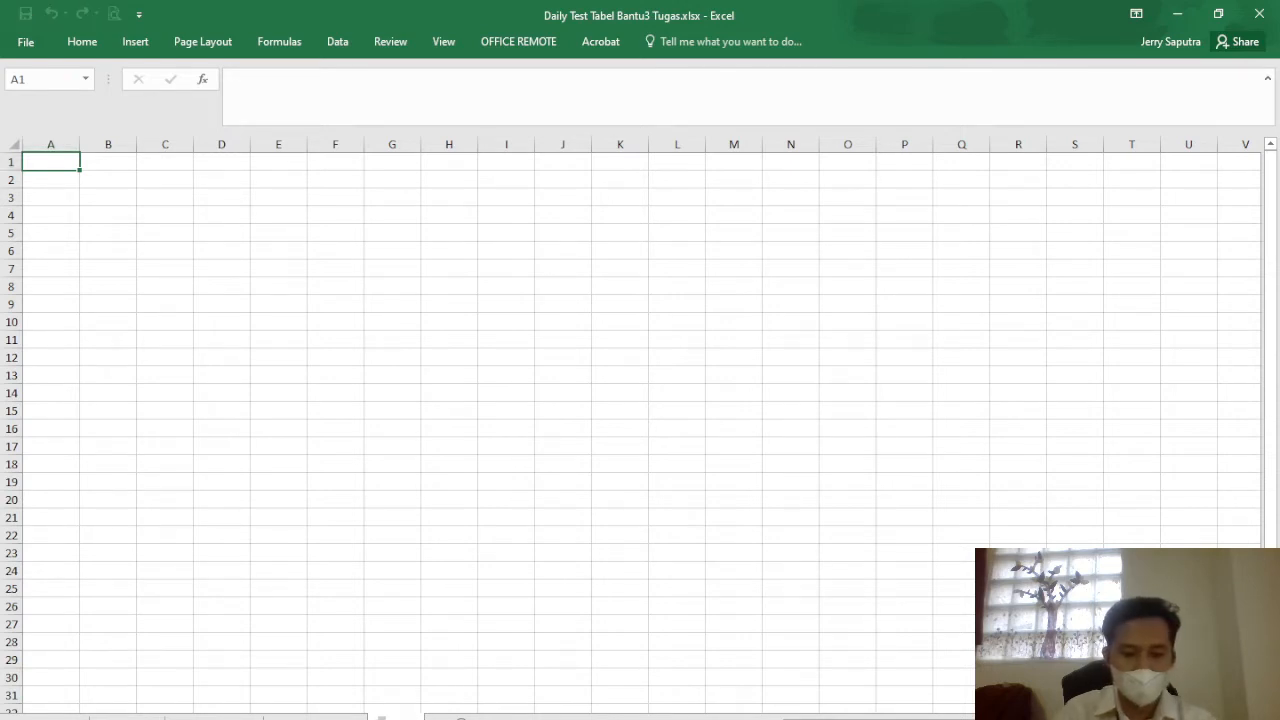
{"action": "type", "text": "Tu"}
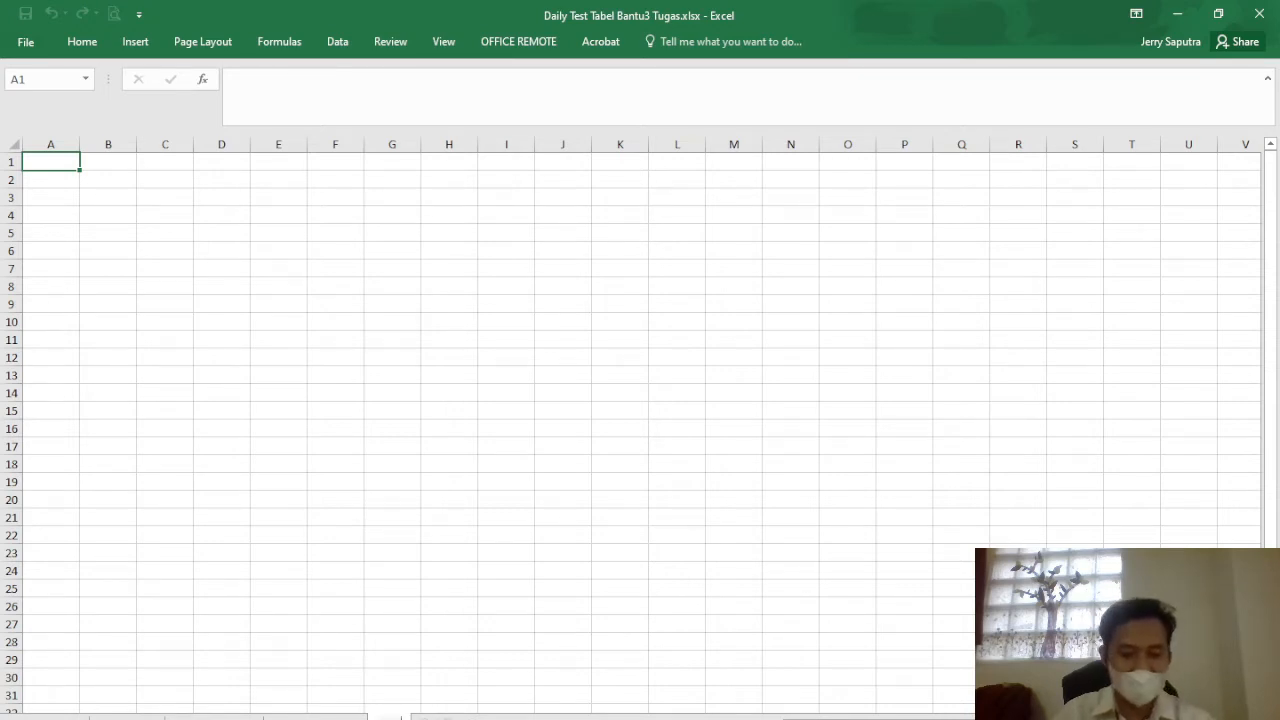
{"action": "key", "text": "Return"}
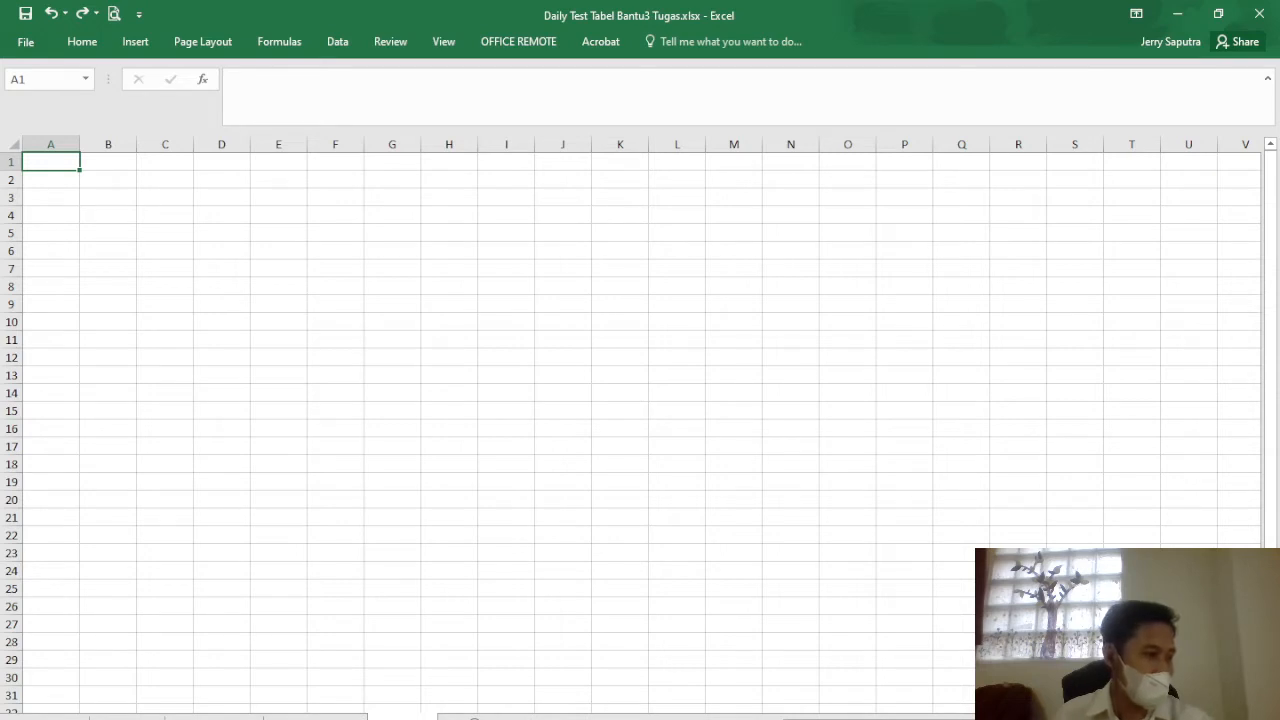
- Copy the TABEL BANTU GAJI POKOK table with its title, range A2:I8, from the helper-table sheet
{"action": "left_click", "coordinate": [127, 717]}
{"action": "left_click", "coordinate": [402, 717]}
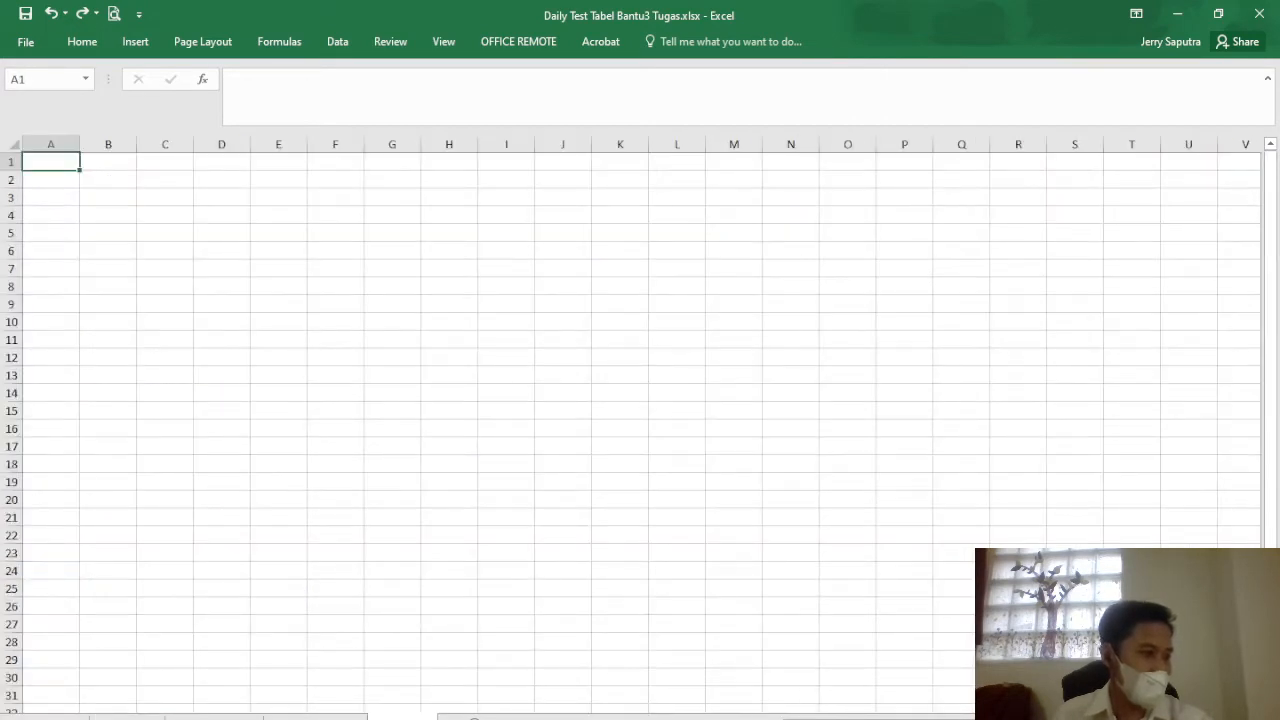
{"action": "left_click", "coordinate": [127, 717]}
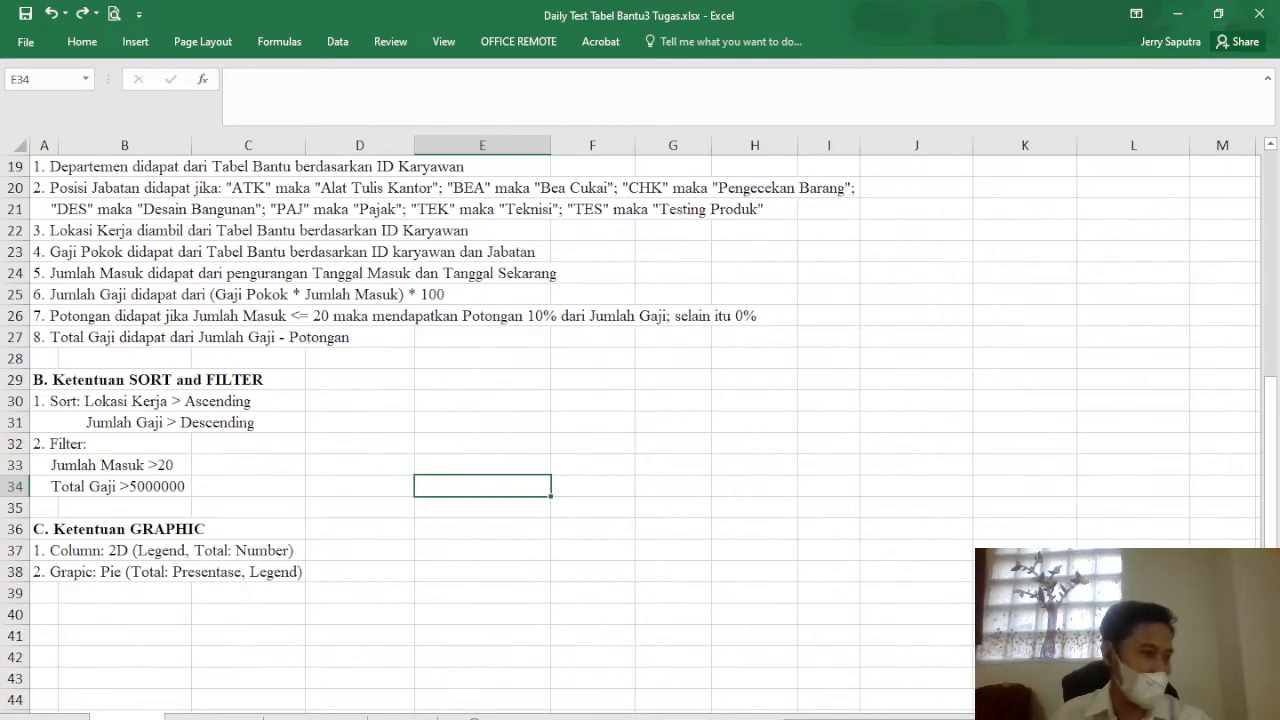
{"action": "left_click", "coordinate": [212, 717]}
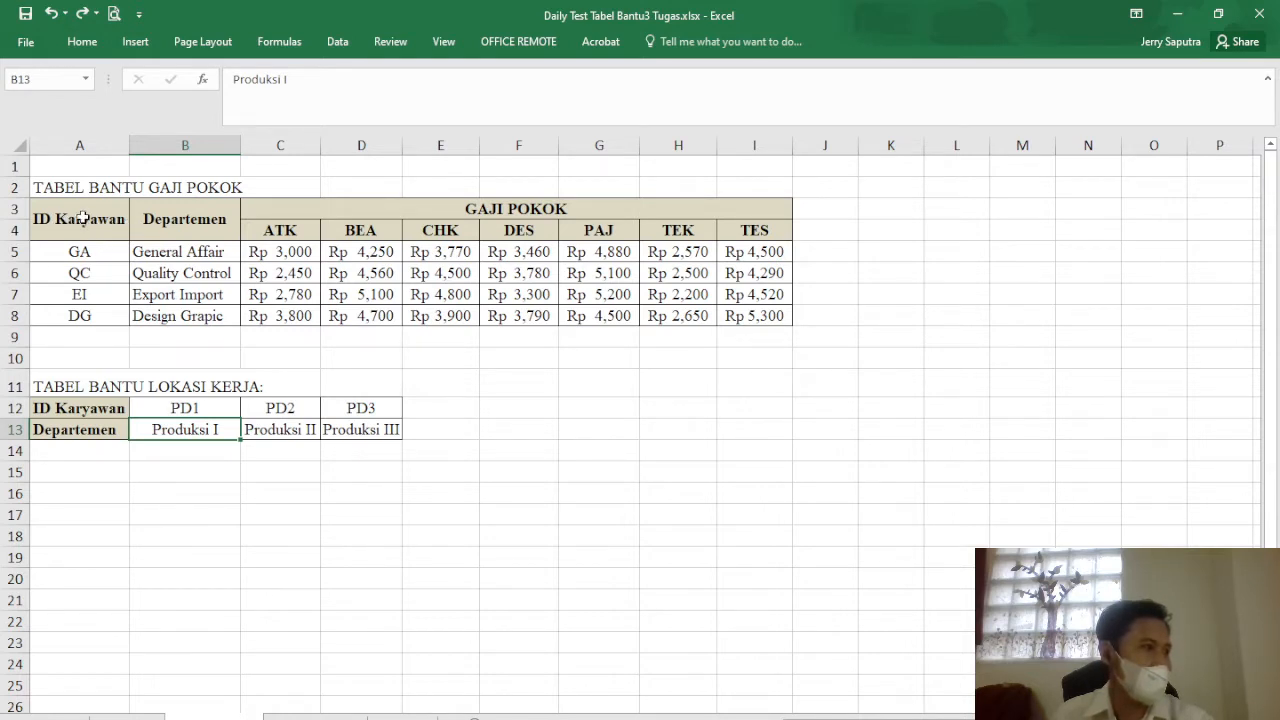
{"action": "left_click_drag", "start_coordinate": [82, 218], "coordinate": [663, 315]}
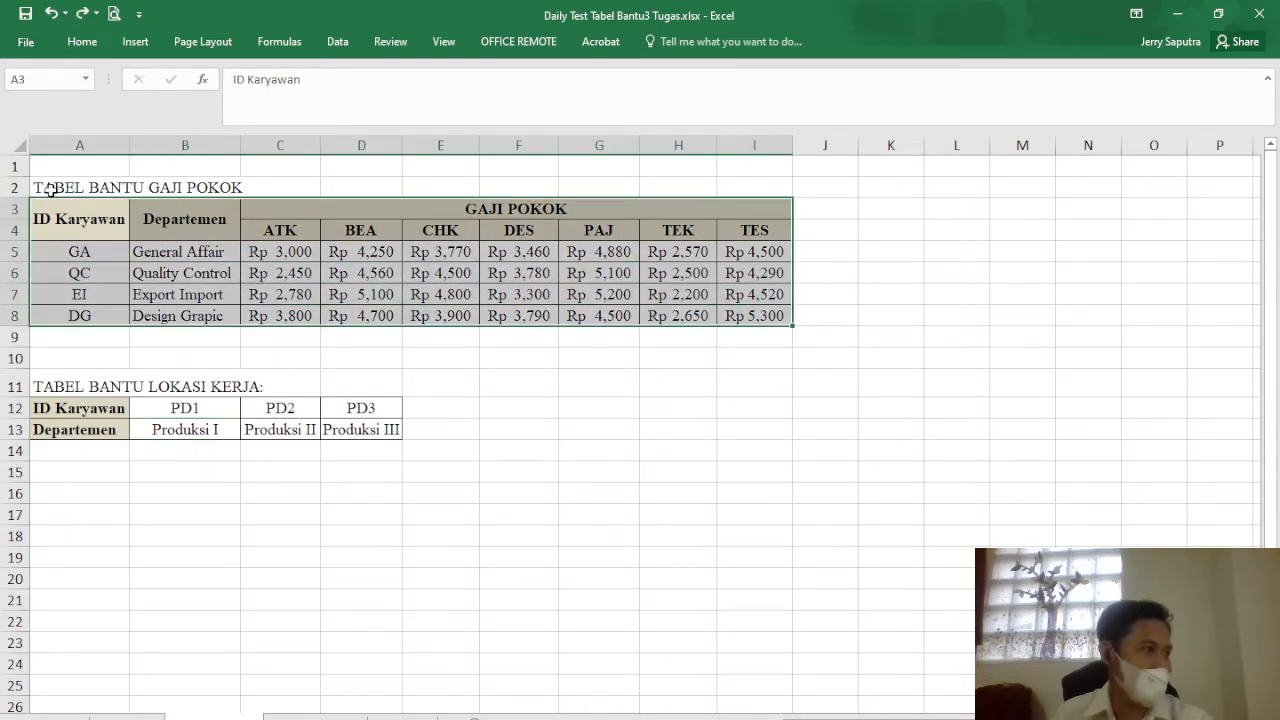
{"action": "left_click_drag", "start_coordinate": [40, 188], "coordinate": [614, 314]}
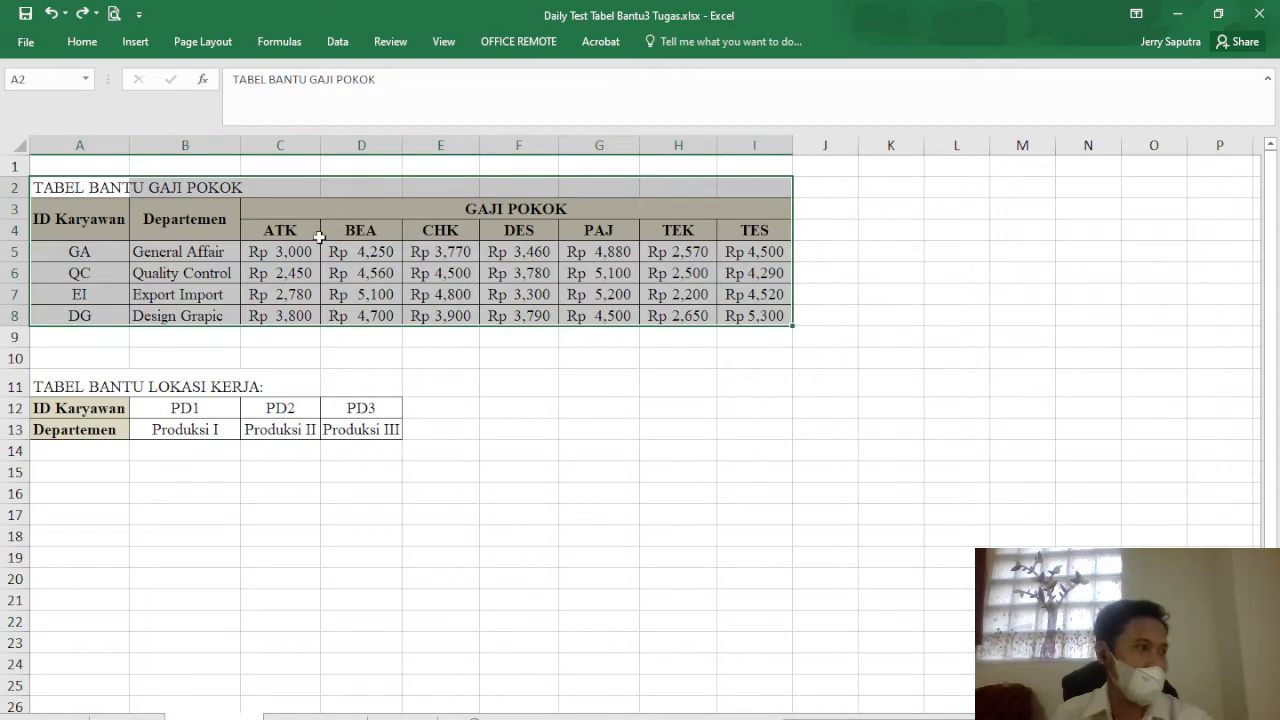
{"action": "right_click", "coordinate": [202, 190]}
{"action": "left_click", "coordinate": [235, 224]}
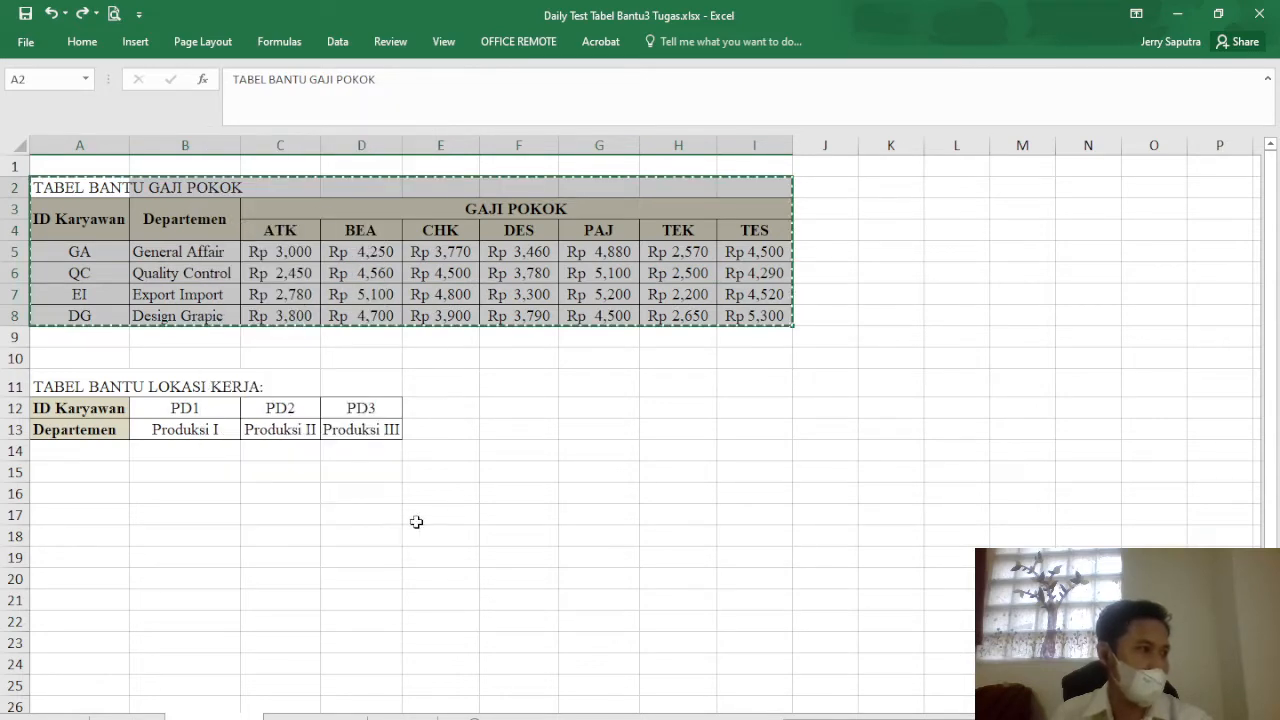
- Paste the copied TABEL BANTU GAJI POKOK table at cell A2 of the new worksheet
{"action": "left_click", "coordinate": [417, 712]}
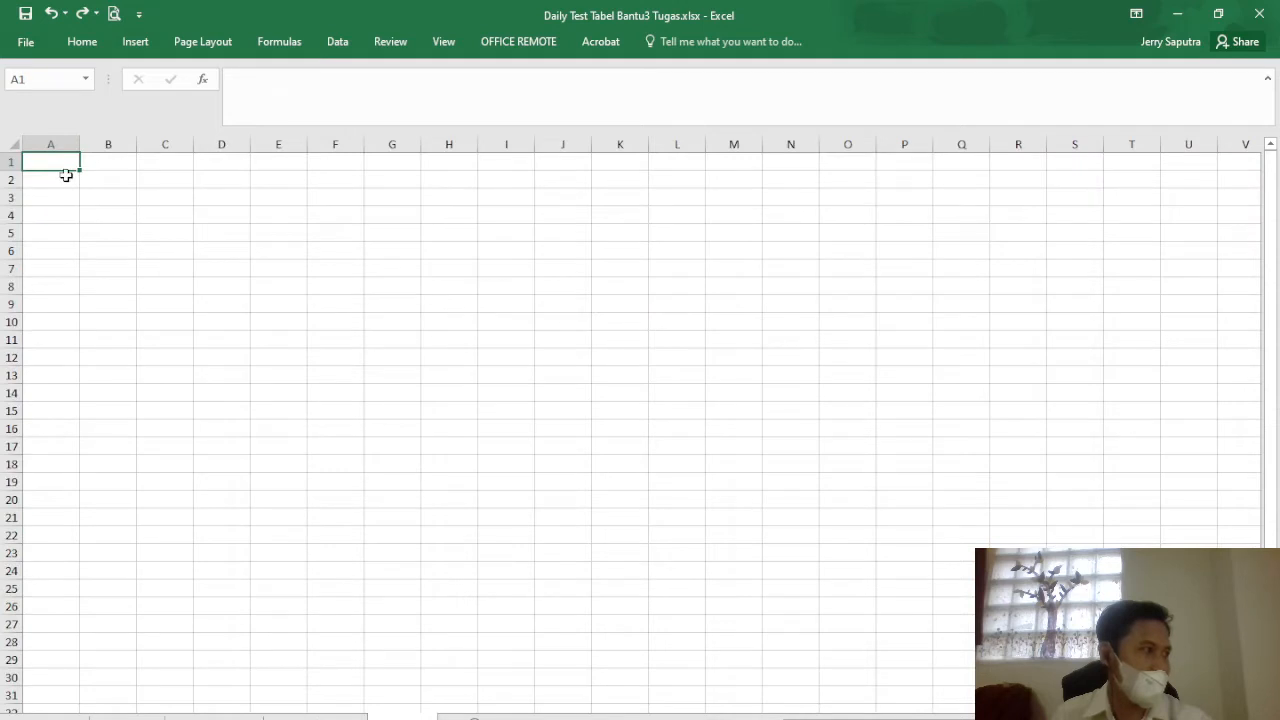
{"action": "left_click", "coordinate": [51, 197]}
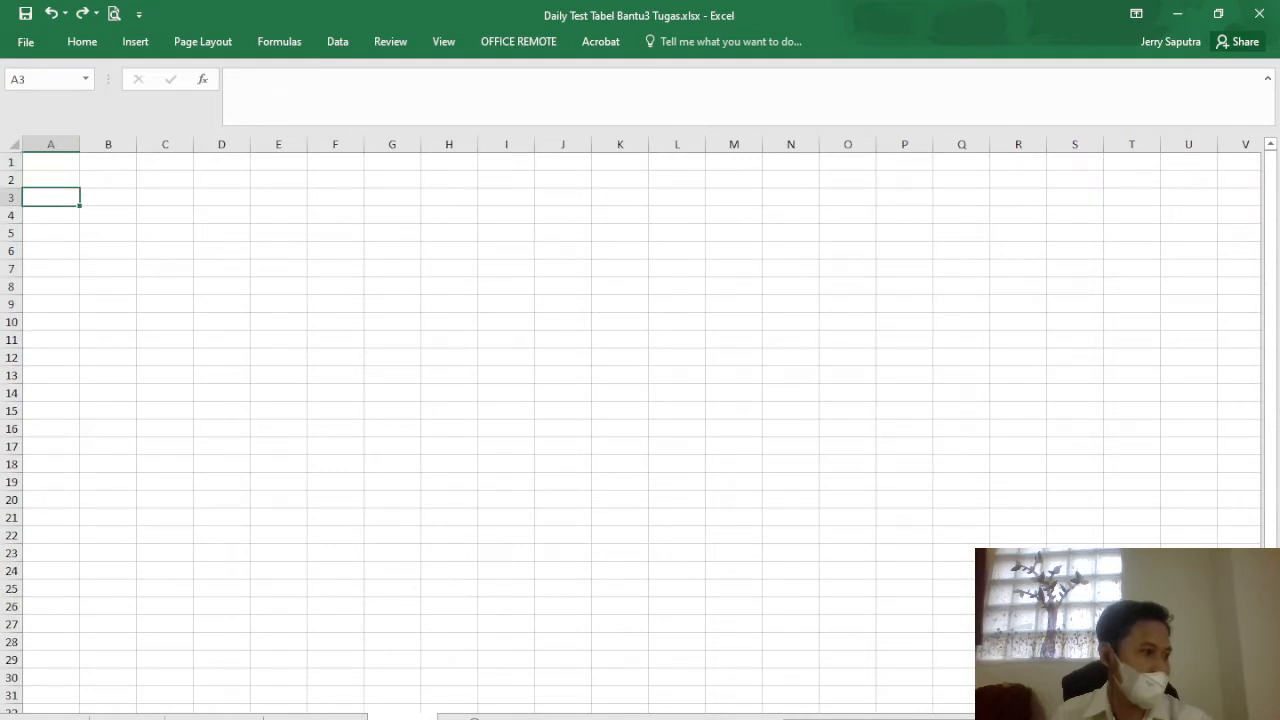
{"action": "left_click", "coordinate": [475, 716]}
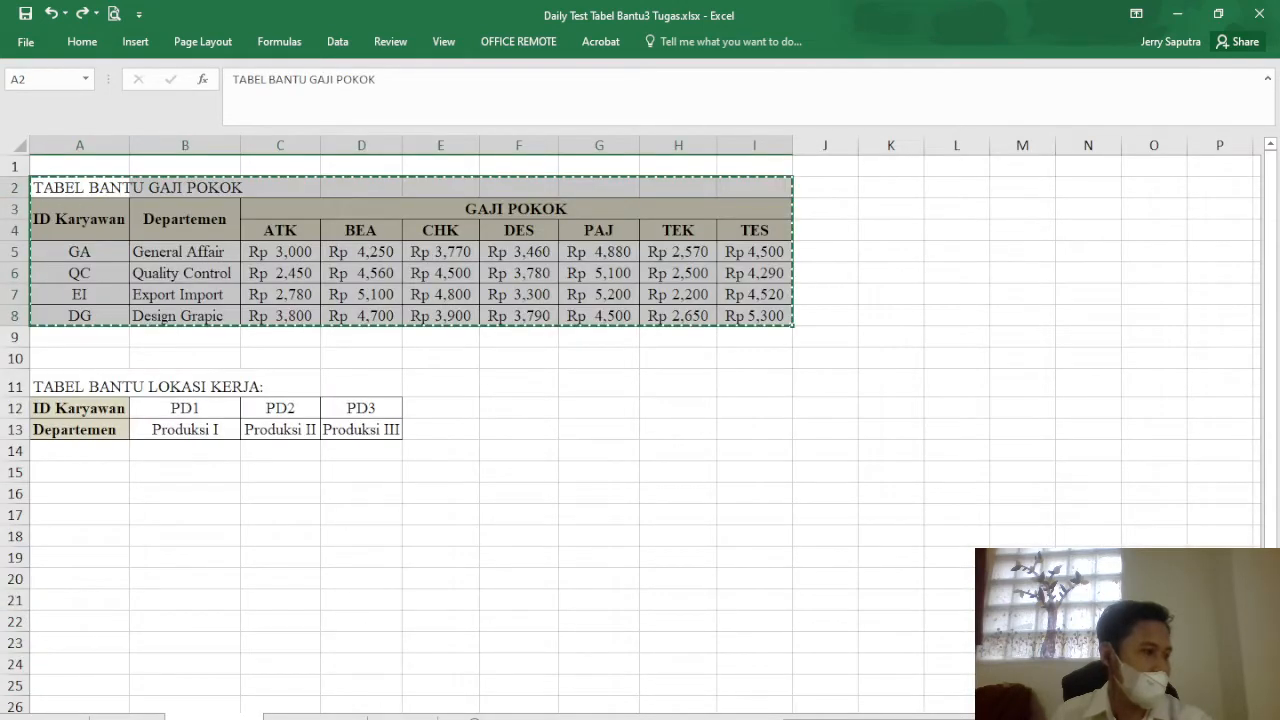
{"action": "left_click", "coordinate": [417, 712]}
{"action": "left_click", "coordinate": [48, 180]}
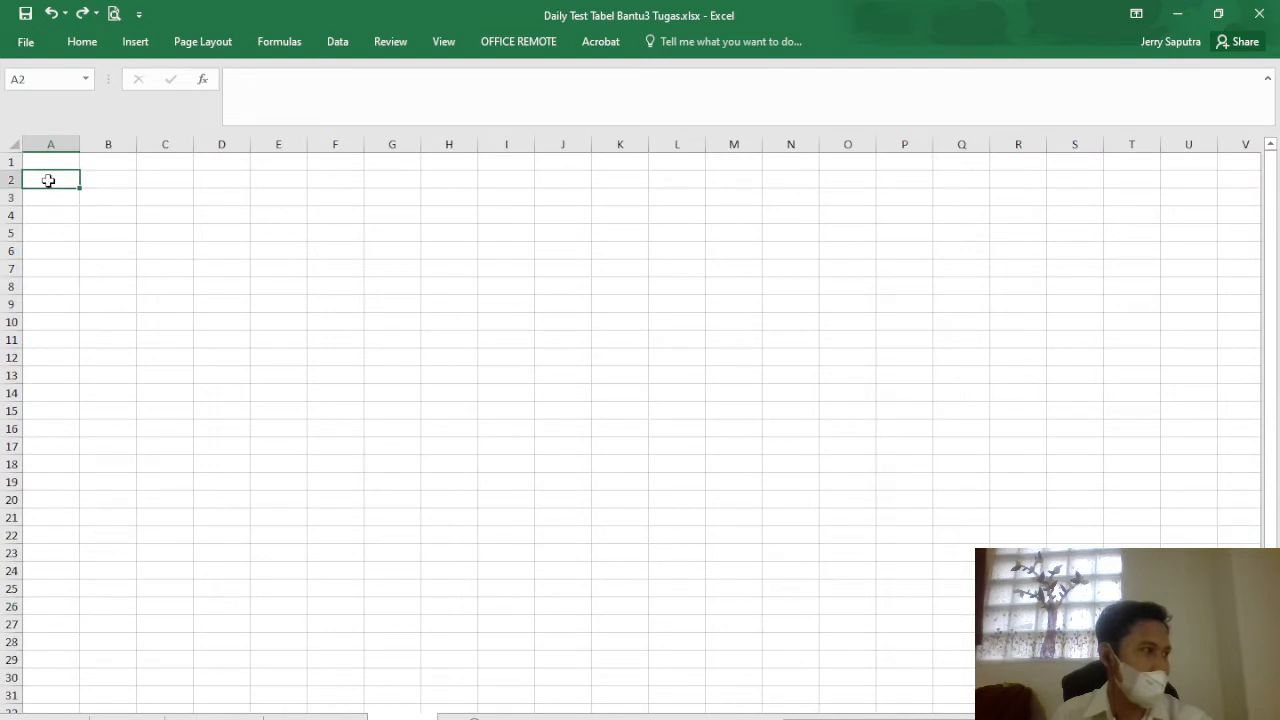
{"action": "key", "text": "ctrl+v"}
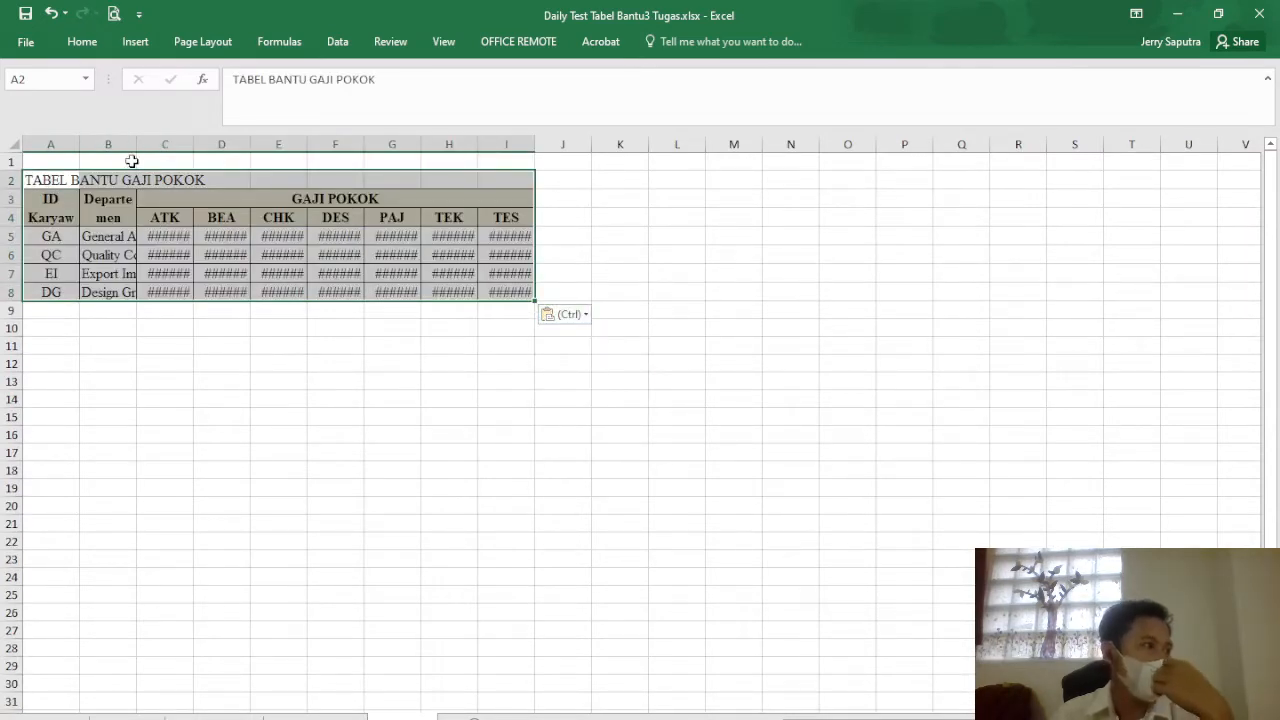
- Widen columns A and B to fit their headers and entries, and autofit columns C to I to the salary amounts
{"action": "left_click_drag", "start_coordinate": [135, 151], "coordinate": [172, 150]}
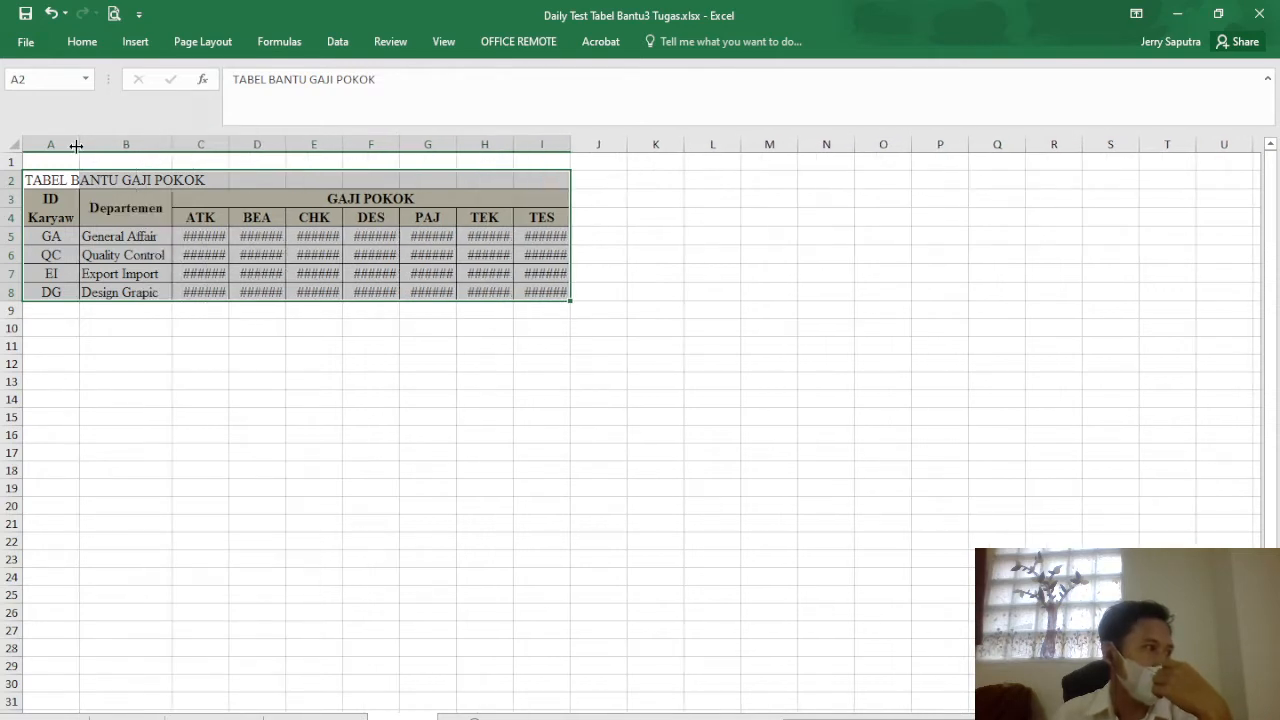
{"action": "left_click_drag", "start_coordinate": [80, 148], "coordinate": [118, 146]}
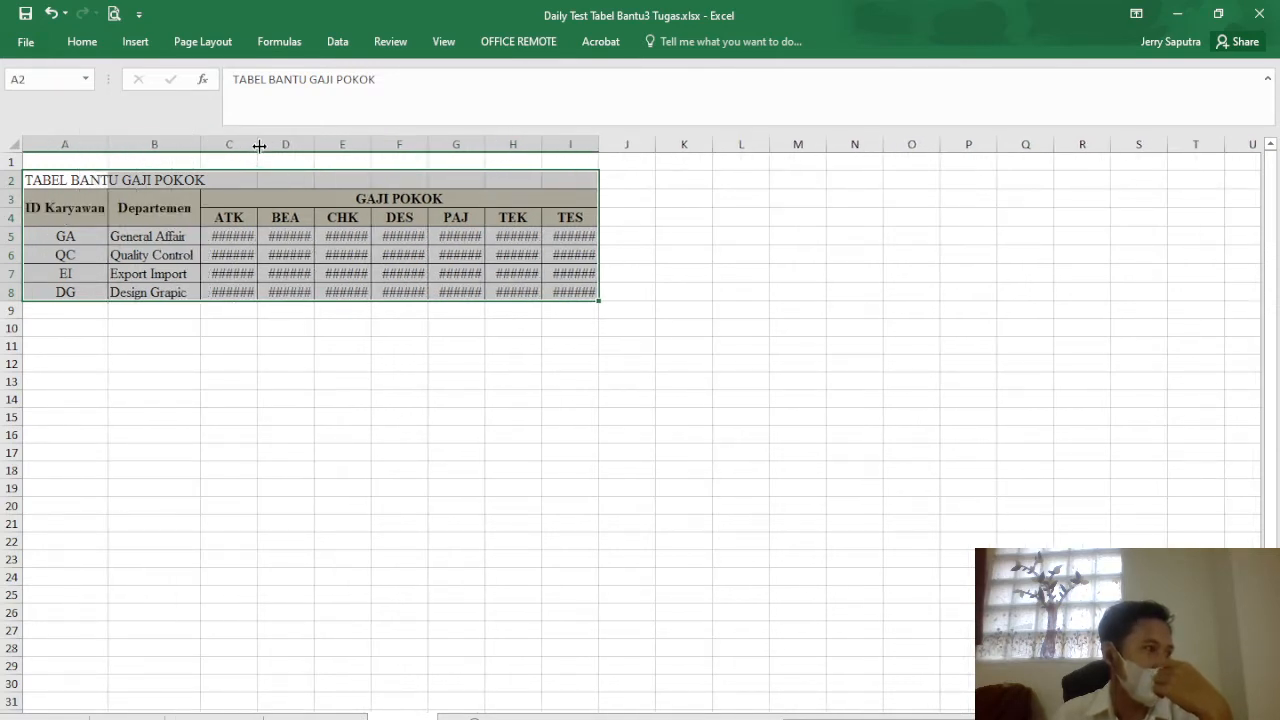
{"action": "left_click_drag", "start_coordinate": [257, 146], "coordinate": [302, 151]}
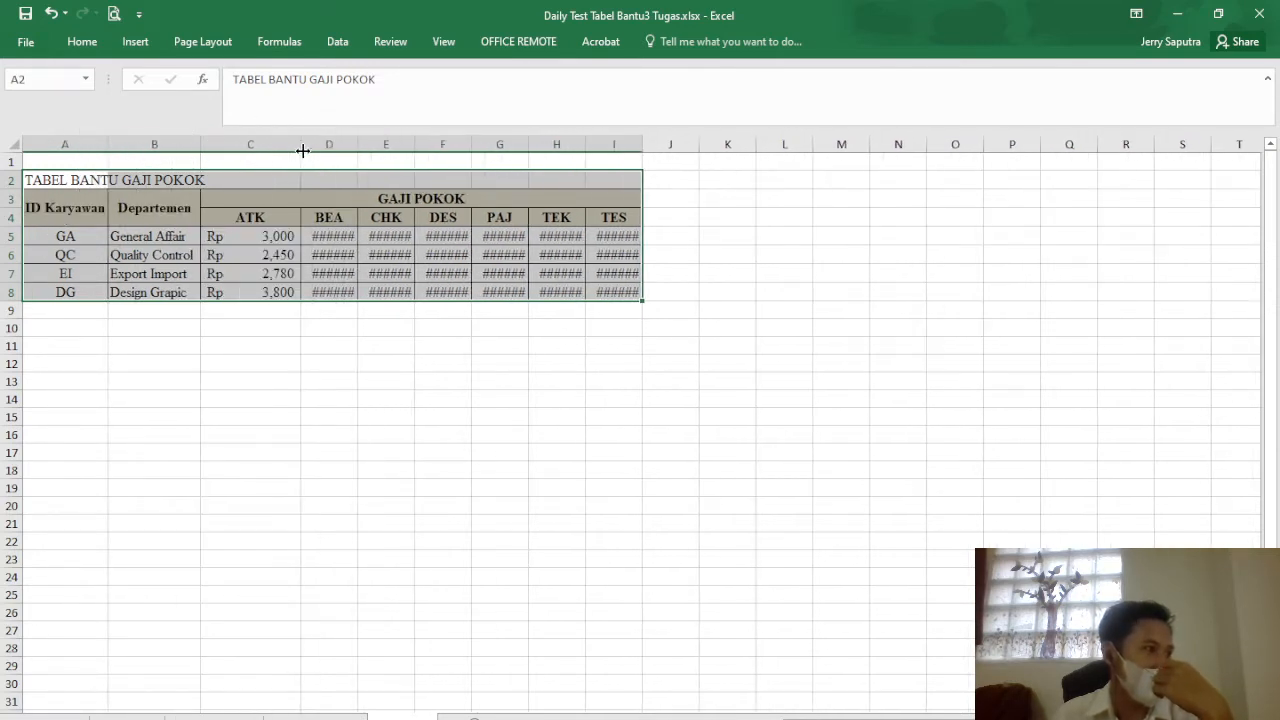
{"action": "double_click", "coordinate": [356, 147]}
{"action": "double_click", "coordinate": [418, 145]}
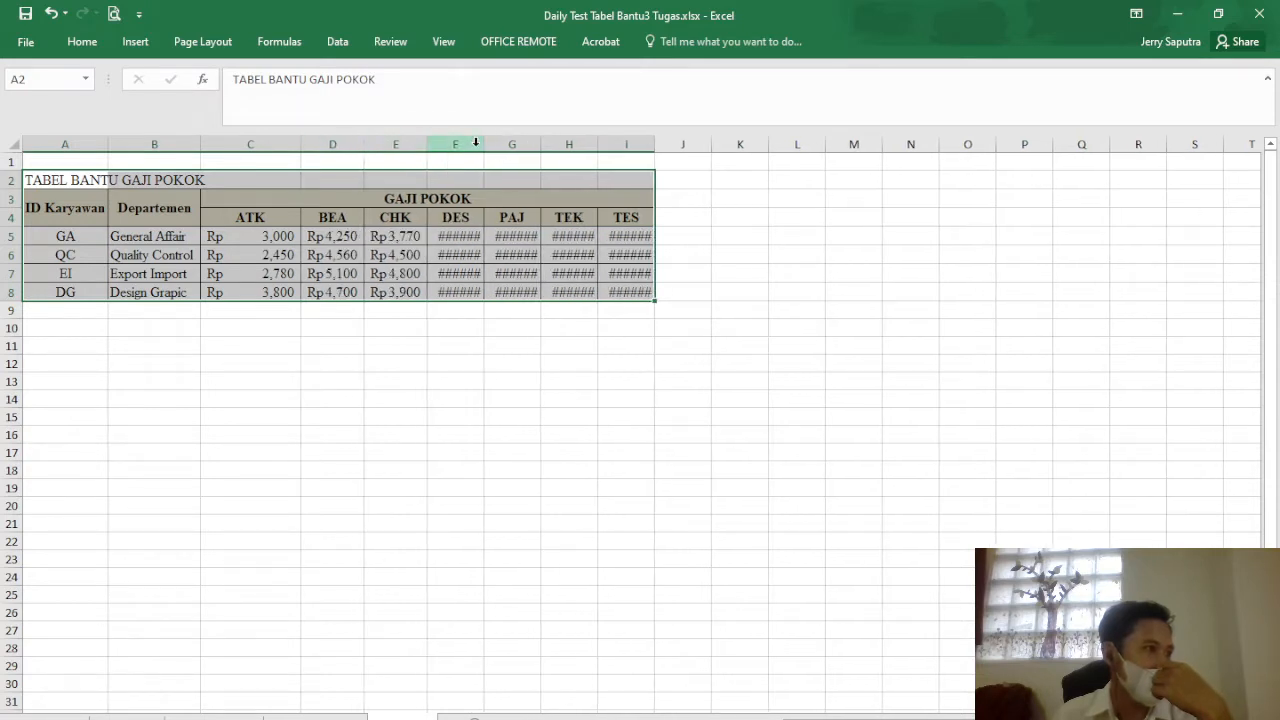
{"action": "double_click", "coordinate": [485, 145]}
{"action": "double_click", "coordinate": [548, 147]}
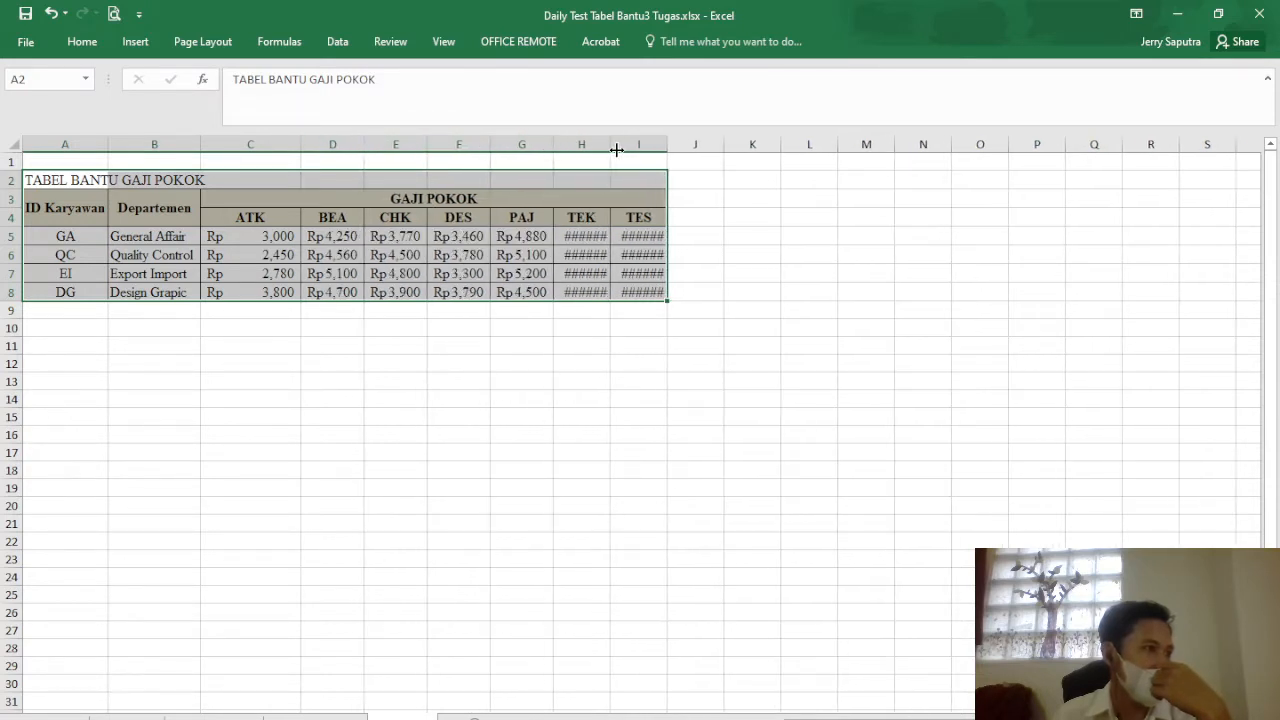
{"action": "double_click", "coordinate": [611, 146]}
{"action": "double_click", "coordinate": [674, 146]}
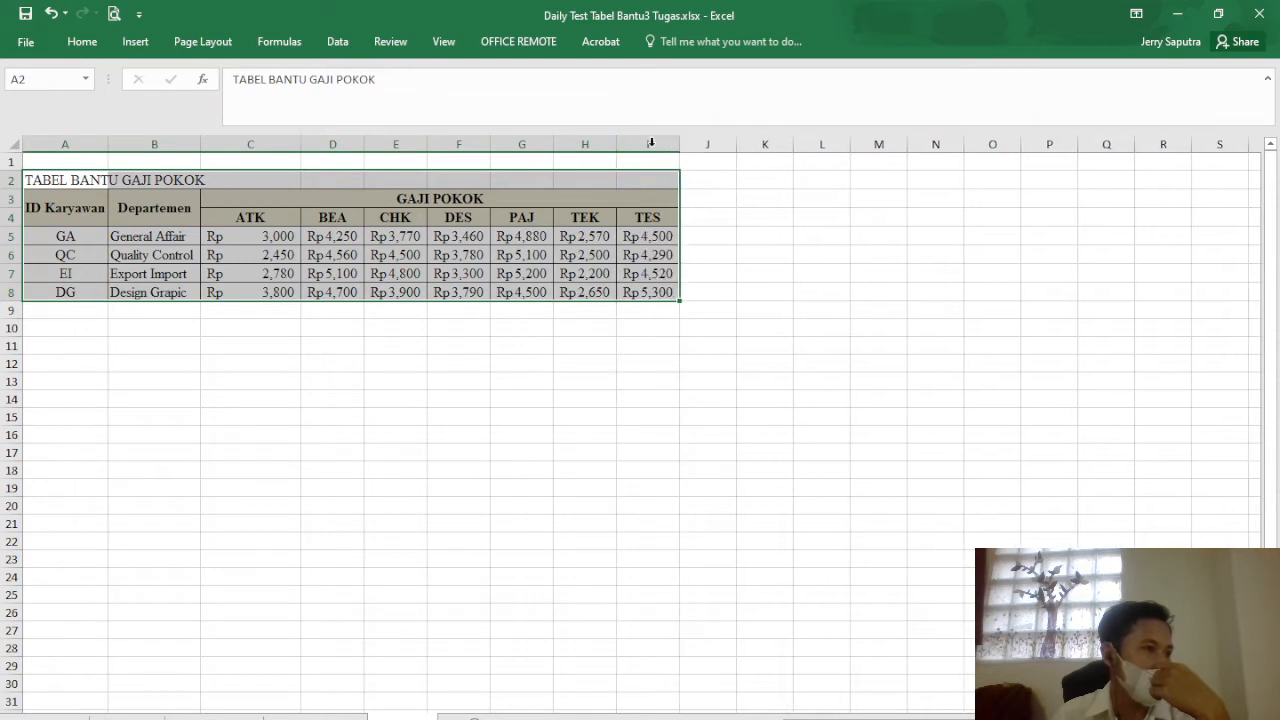
{"action": "double_click", "coordinate": [300, 145]}
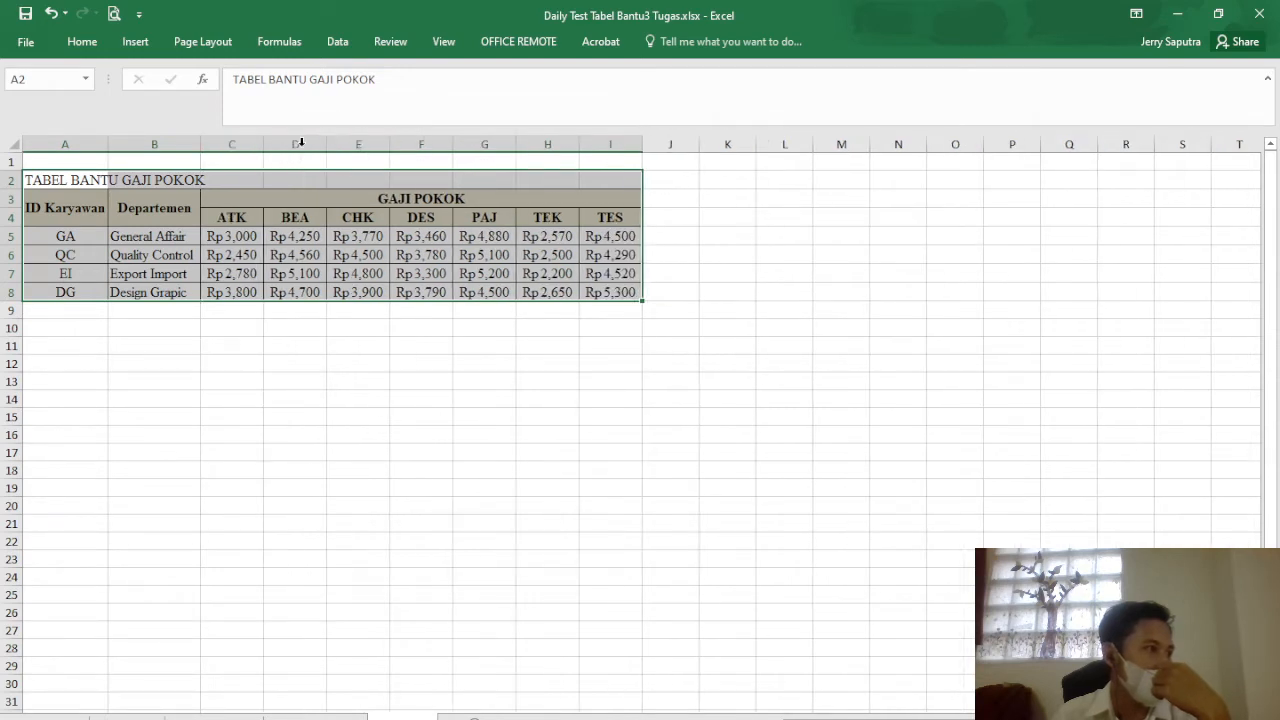
{"action": "left_click", "coordinate": [334, 398]}
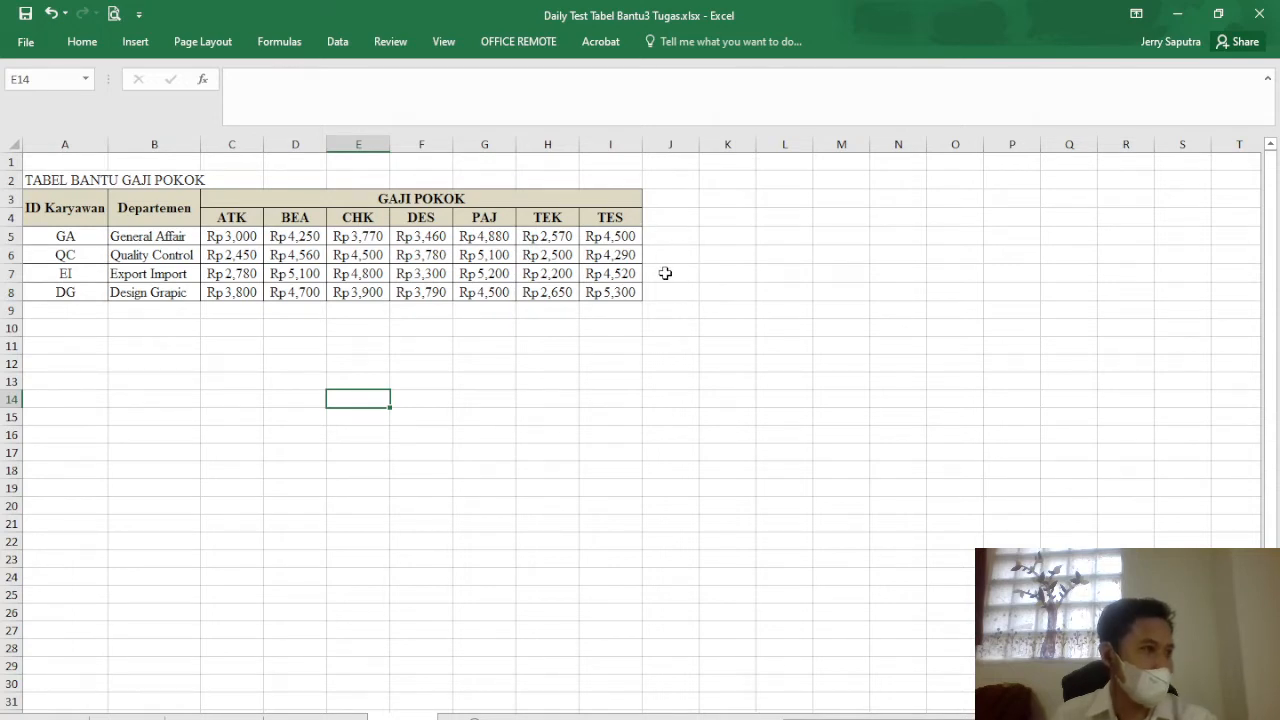
- Enter the header Total Gaji in cell J3, beside the GAJI POKOK columns
{"action": "left_click_drag", "start_coordinate": [672, 196], "coordinate": [672, 221]}
{"action": "left_click", "coordinate": [670, 199]}
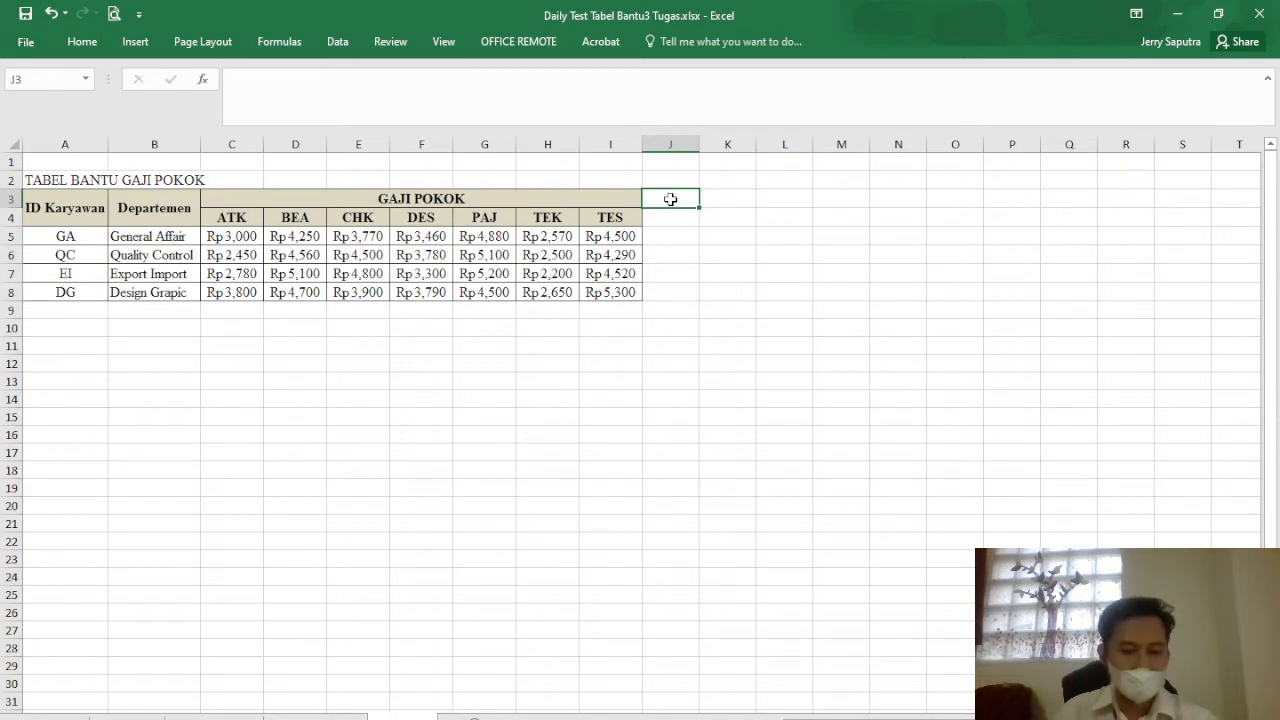
{"action": "type", "text": "tOTAL"}
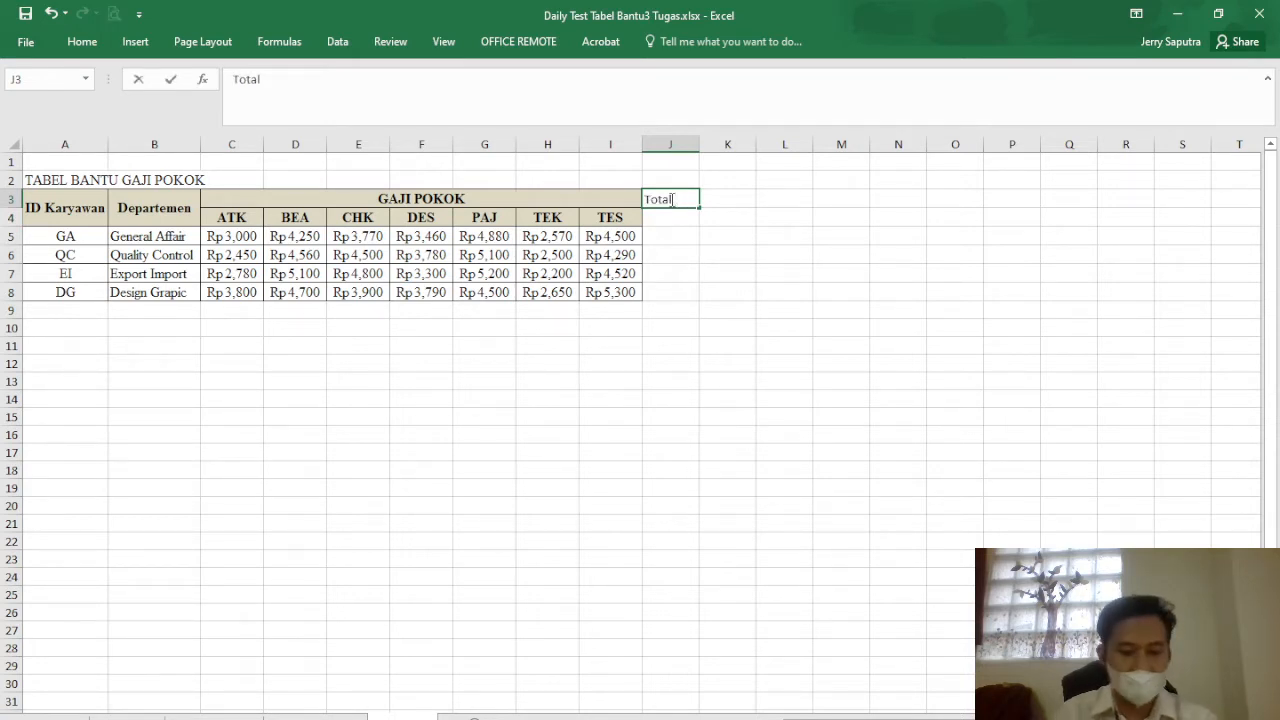
{"action": "left_click", "coordinate": [750, 225]}
- Merge and center cells J3:J4 for the Total Gaji header and align its text to the vertical middle
{"action": "left_click_drag", "start_coordinate": [663, 200], "coordinate": [667, 222]}
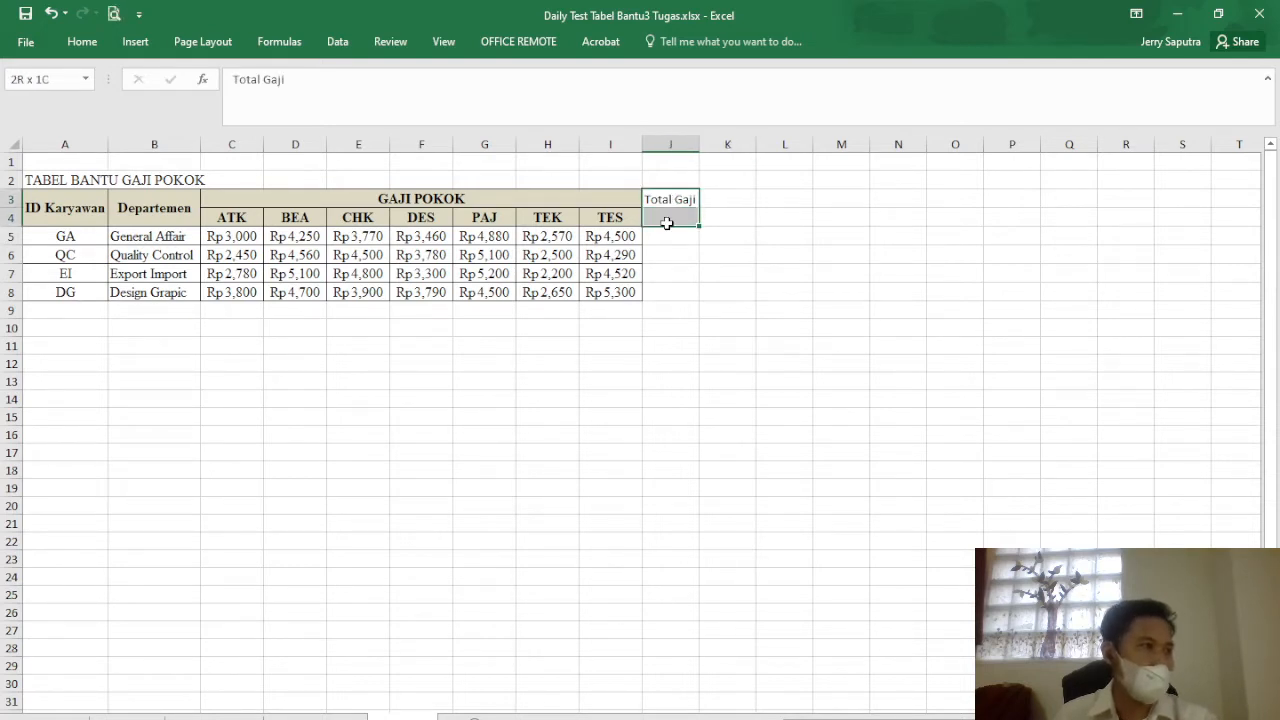
{"action": "left_click", "coordinate": [743, 221]}
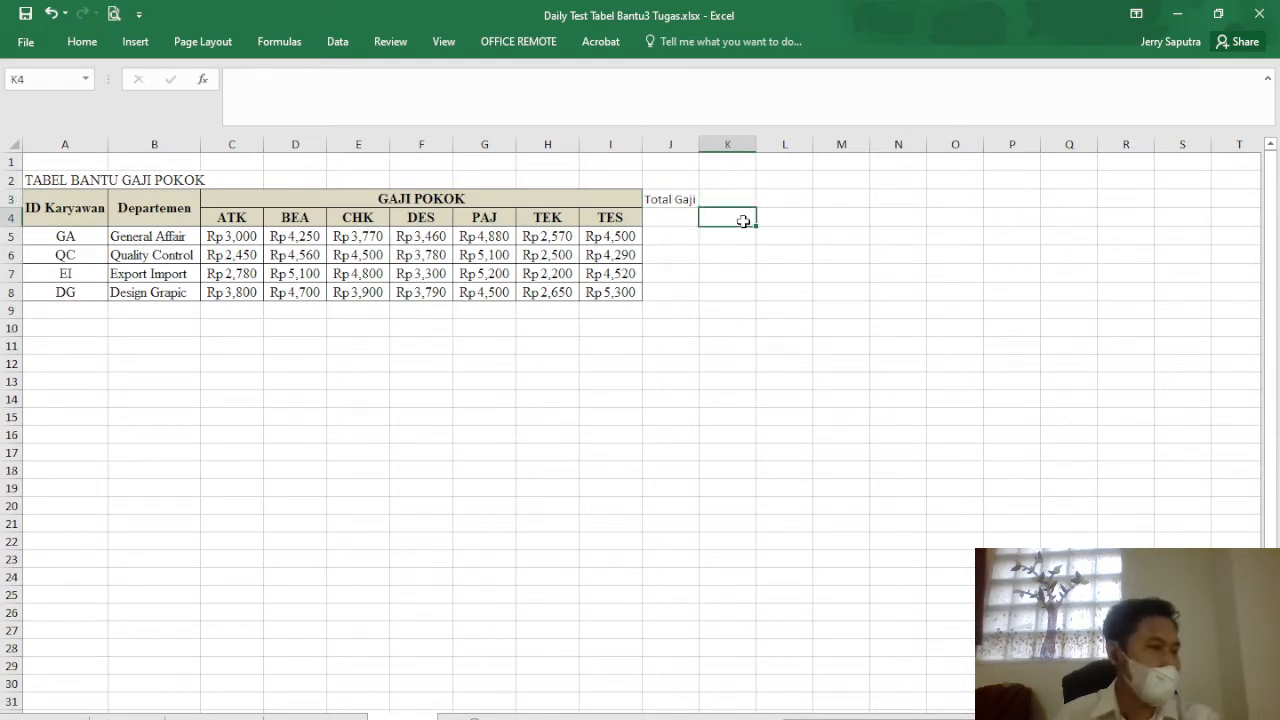
{"action": "left_click", "coordinate": [672, 199]}
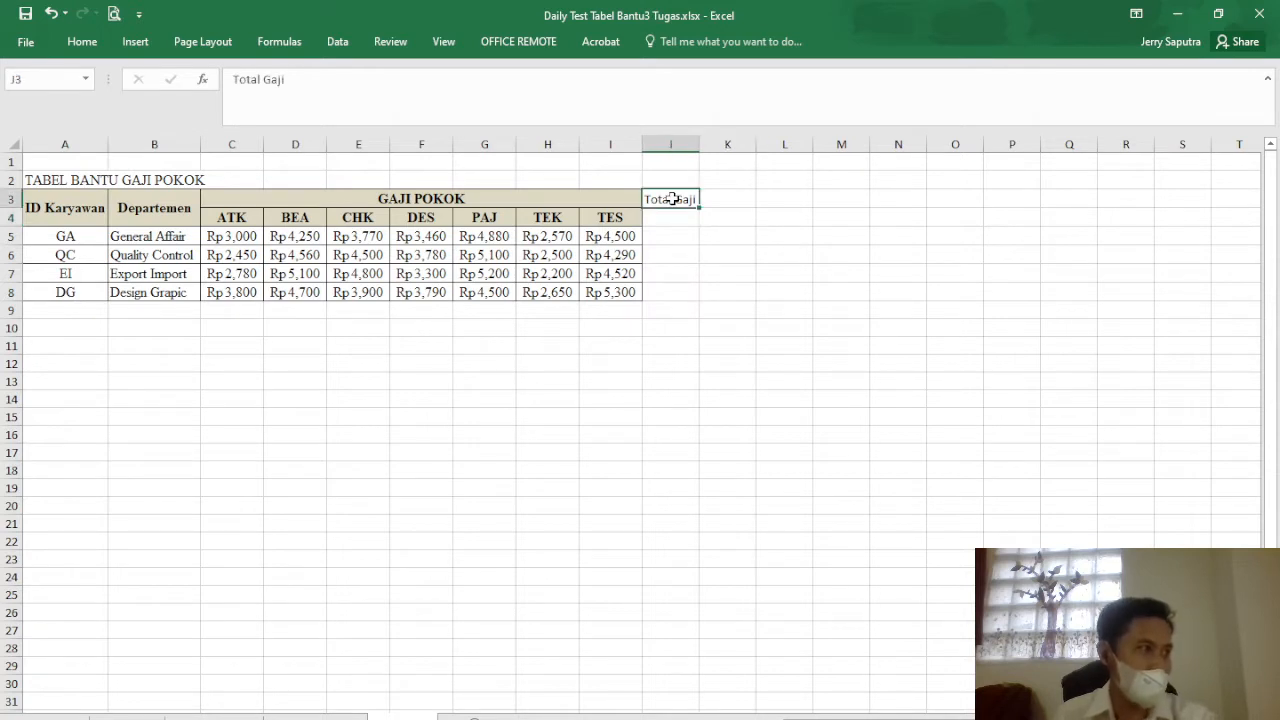
{"action": "left_click", "coordinate": [680, 212]}
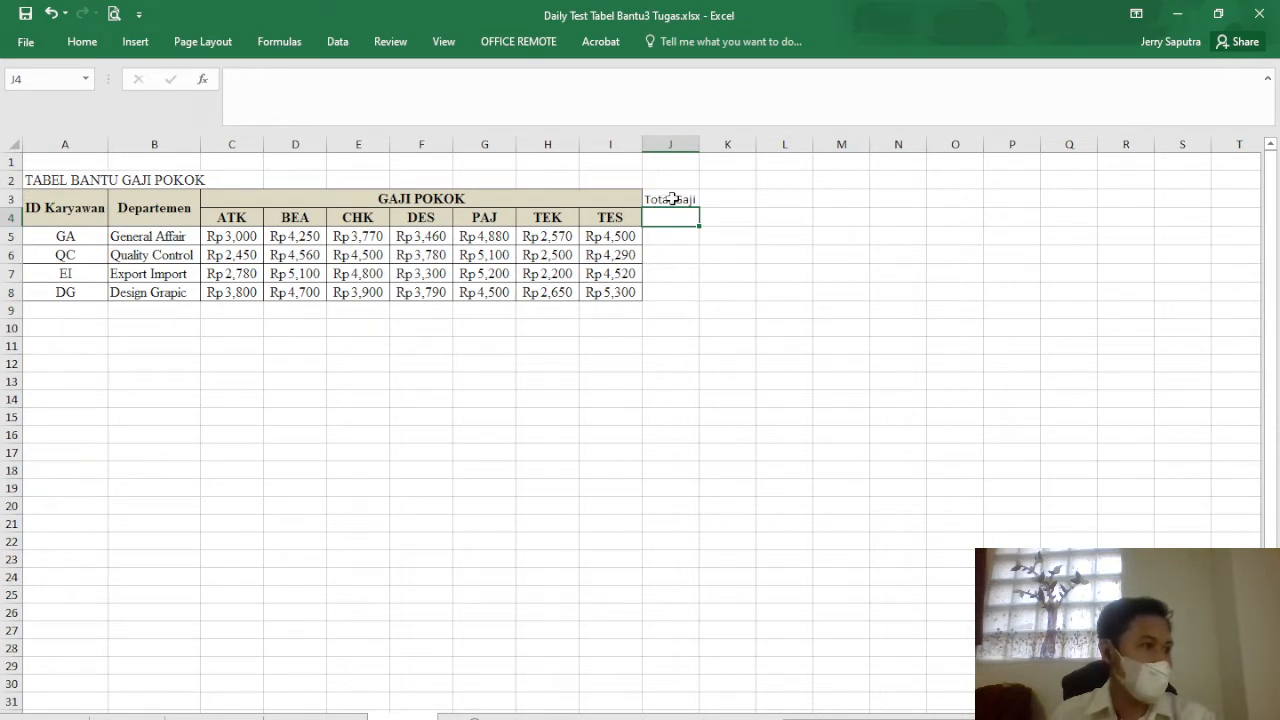
{"action": "left_click_drag", "start_coordinate": [673, 199], "coordinate": [676, 218]}
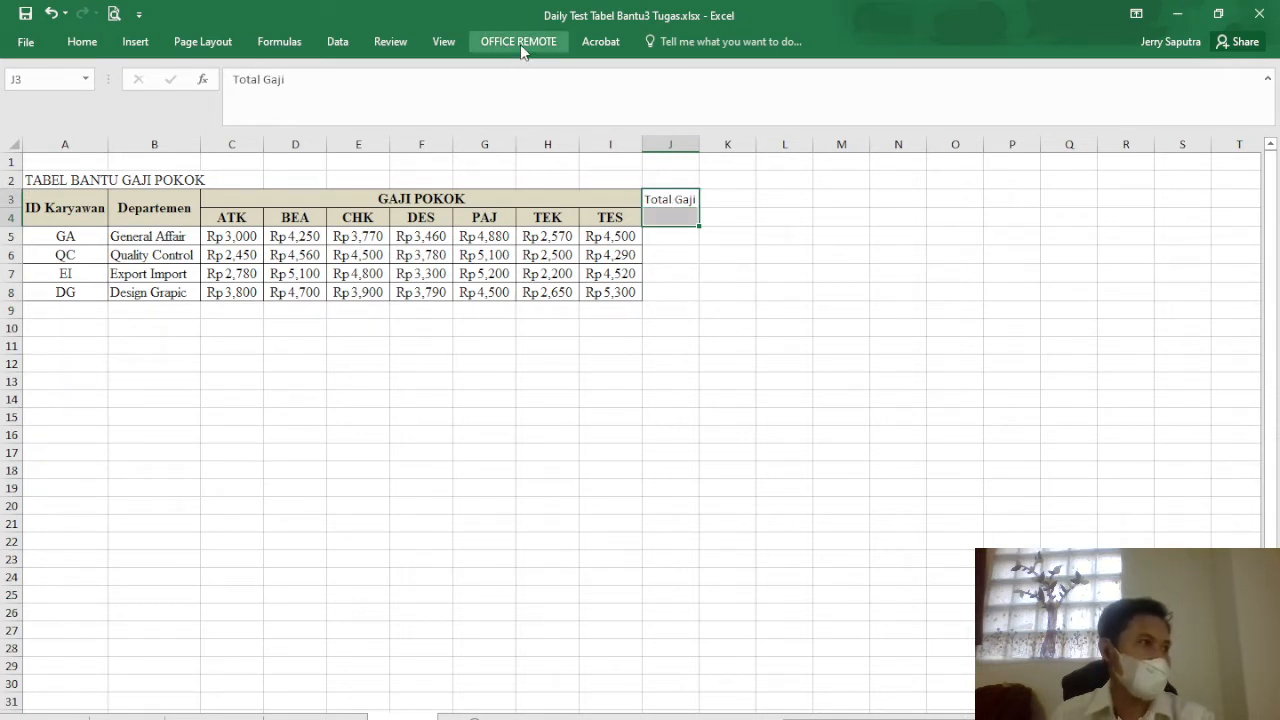
{"action": "right_click", "coordinate": [521, 45]}
{"action": "left_click", "coordinate": [562, 126]}
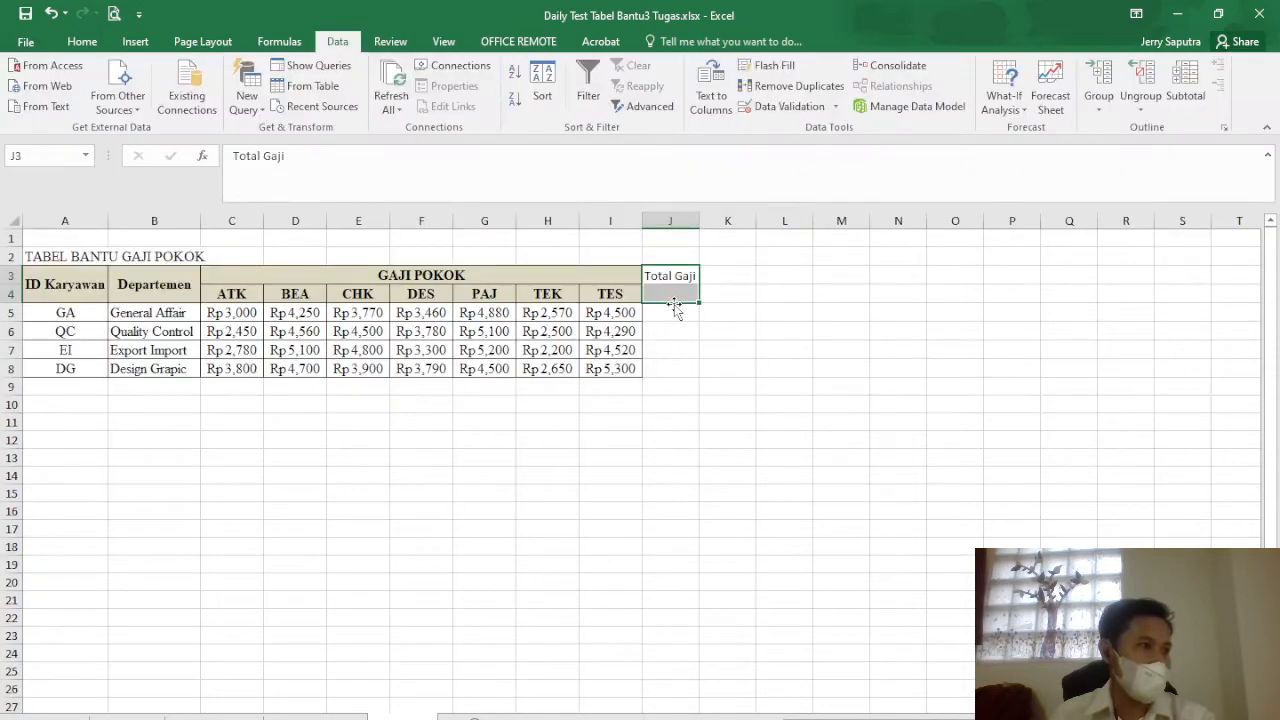
{"action": "left_click", "coordinate": [76, 44]}
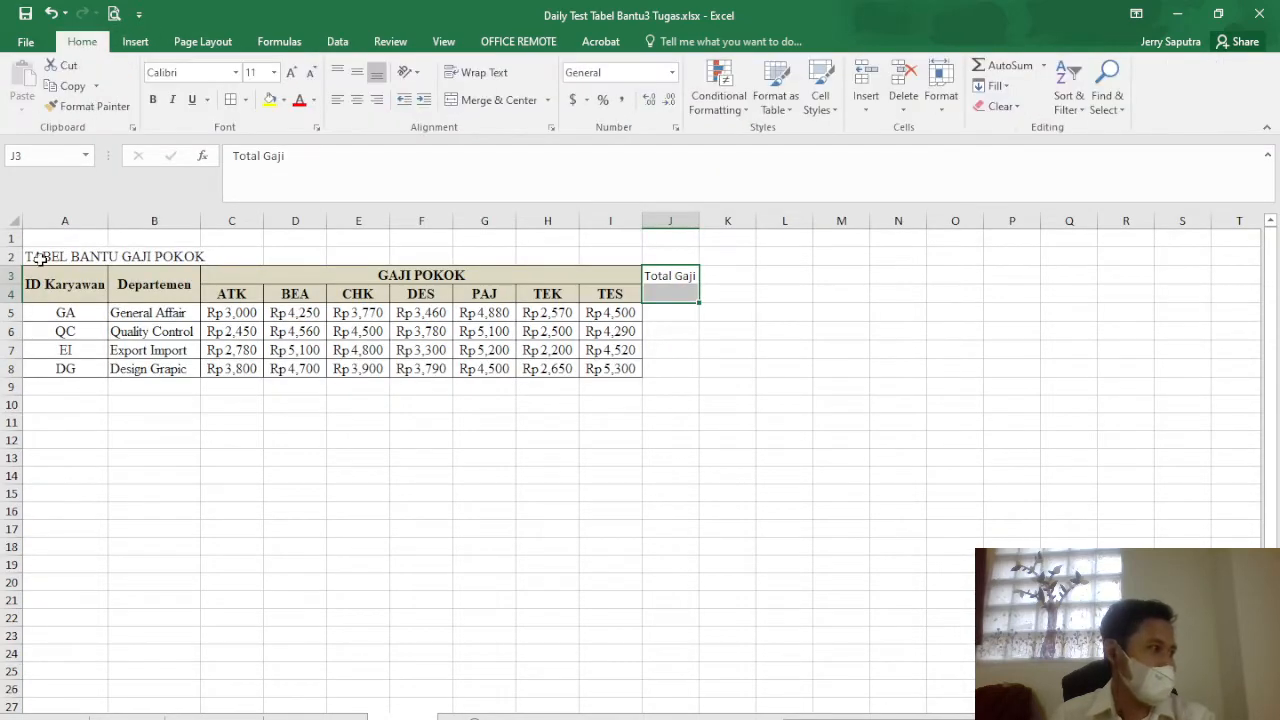
{"action": "left_click", "coordinate": [487, 101]}
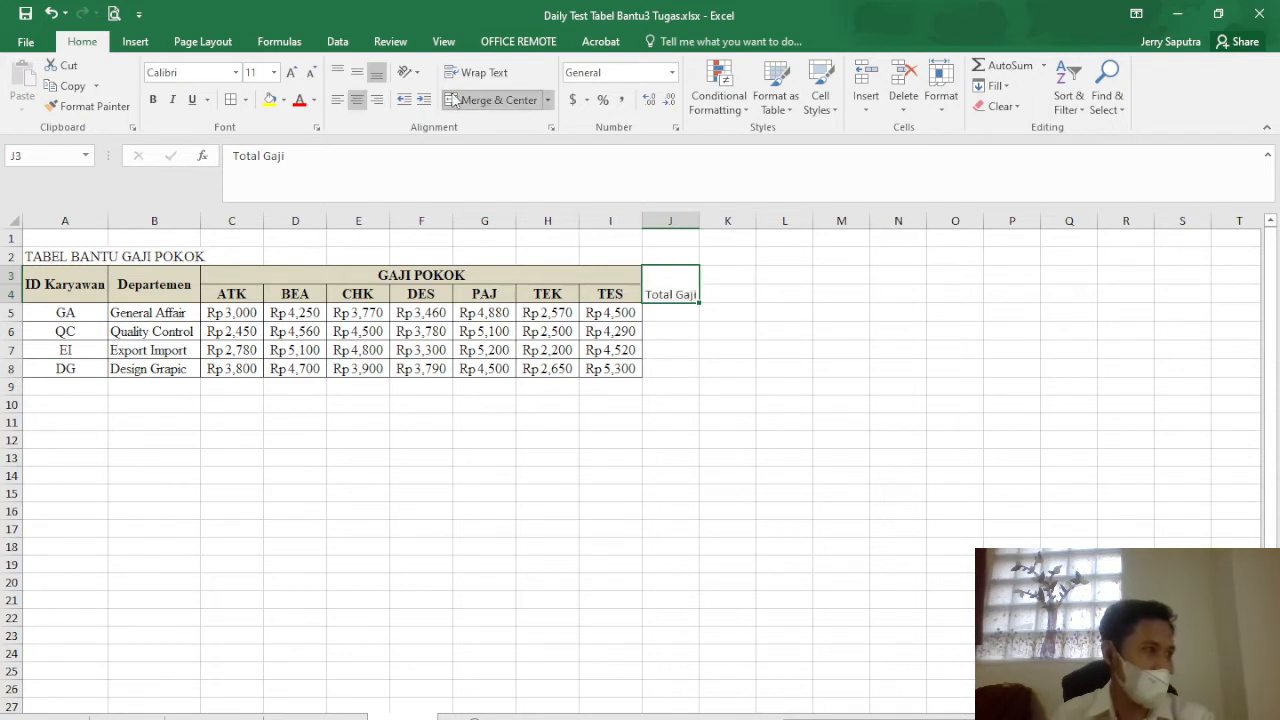
{"action": "left_click", "coordinate": [357, 72]}
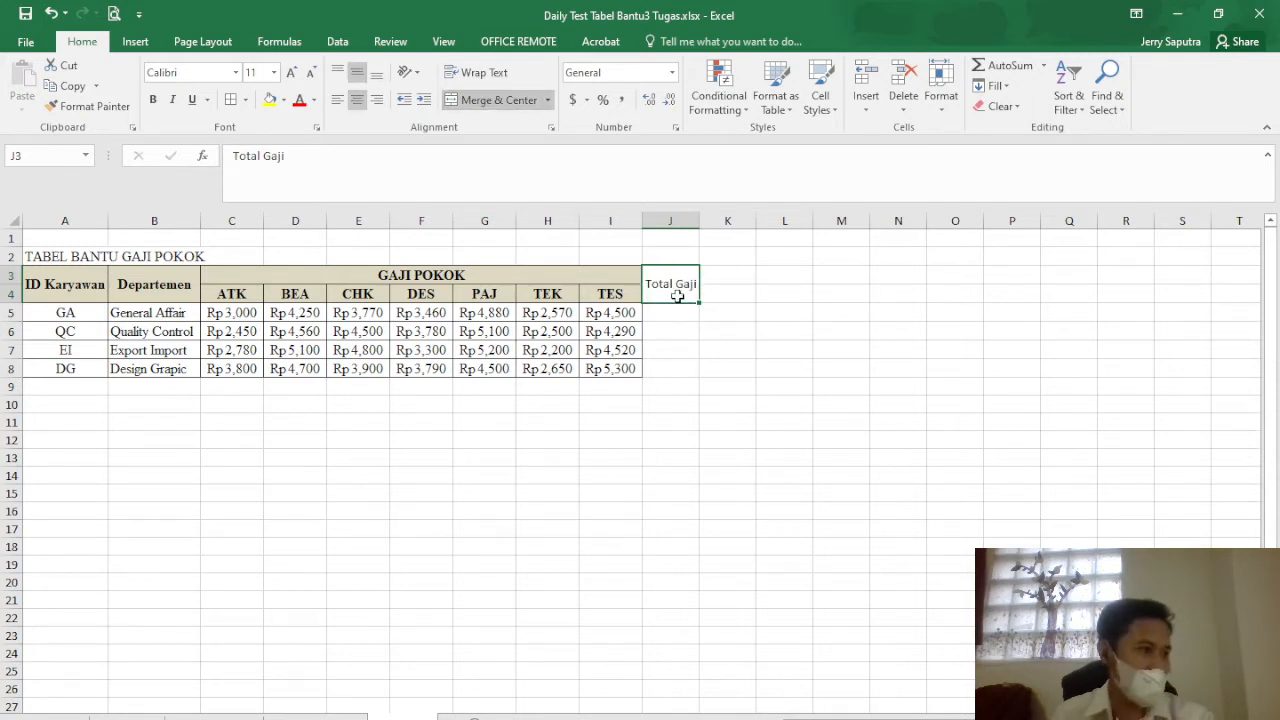
- Unmerge the ID Karyawan, Departemen and Total Gaji header cells A3:A4, B3:B4 and J3:J4
{"action": "left_click", "coordinate": [70, 287]}
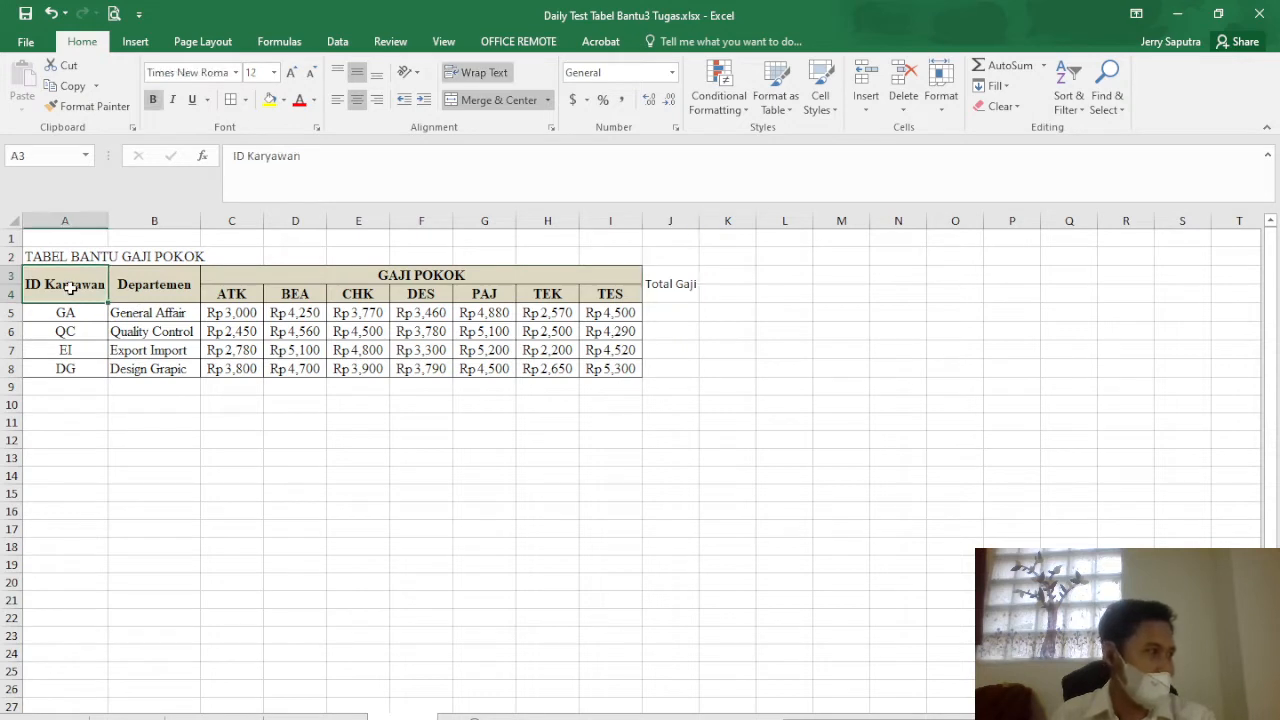
{"action": "left_click", "coordinate": [484, 101]}
{"action": "left_click", "coordinate": [145, 289]}
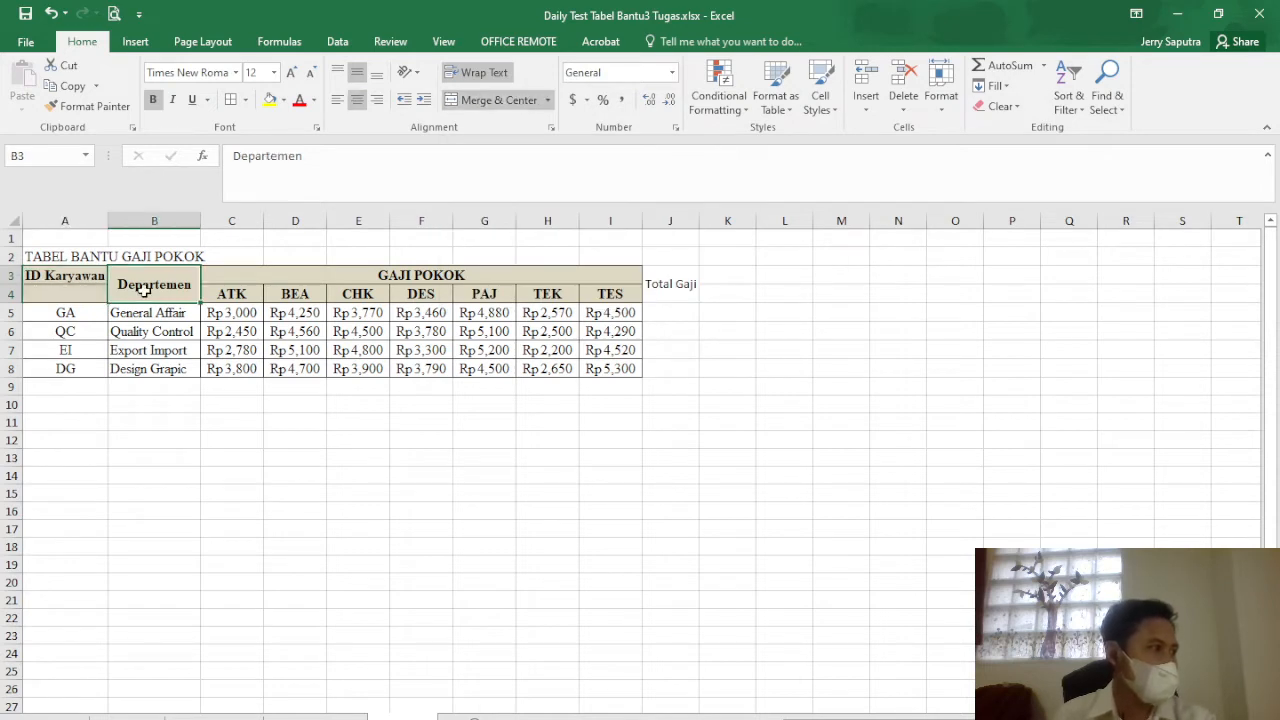
{"action": "left_click", "coordinate": [480, 101]}
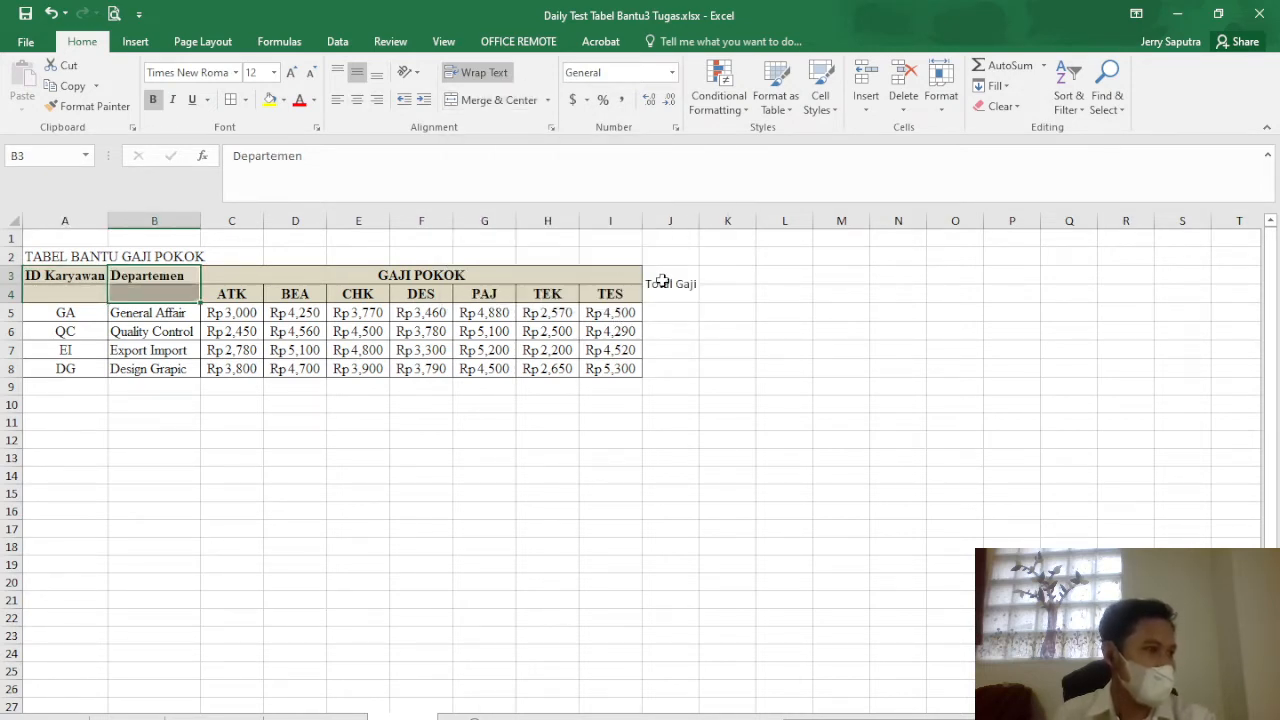
{"action": "left_click", "coordinate": [669, 284]}
{"action": "left_click", "coordinate": [502, 106]}
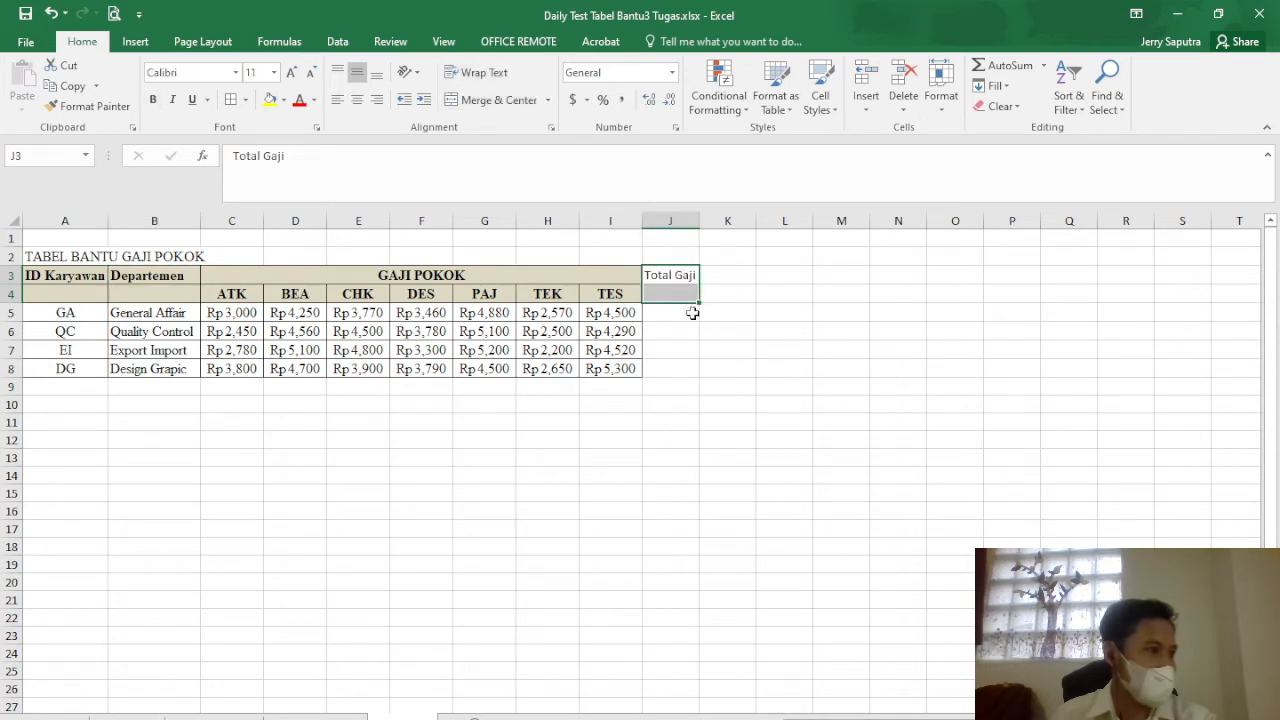
- Widen column J and format the Total Gaji header in bold Times New Roman, centered horizontally
{"action": "left_click_drag", "start_coordinate": [700, 230], "coordinate": [734, 225]}
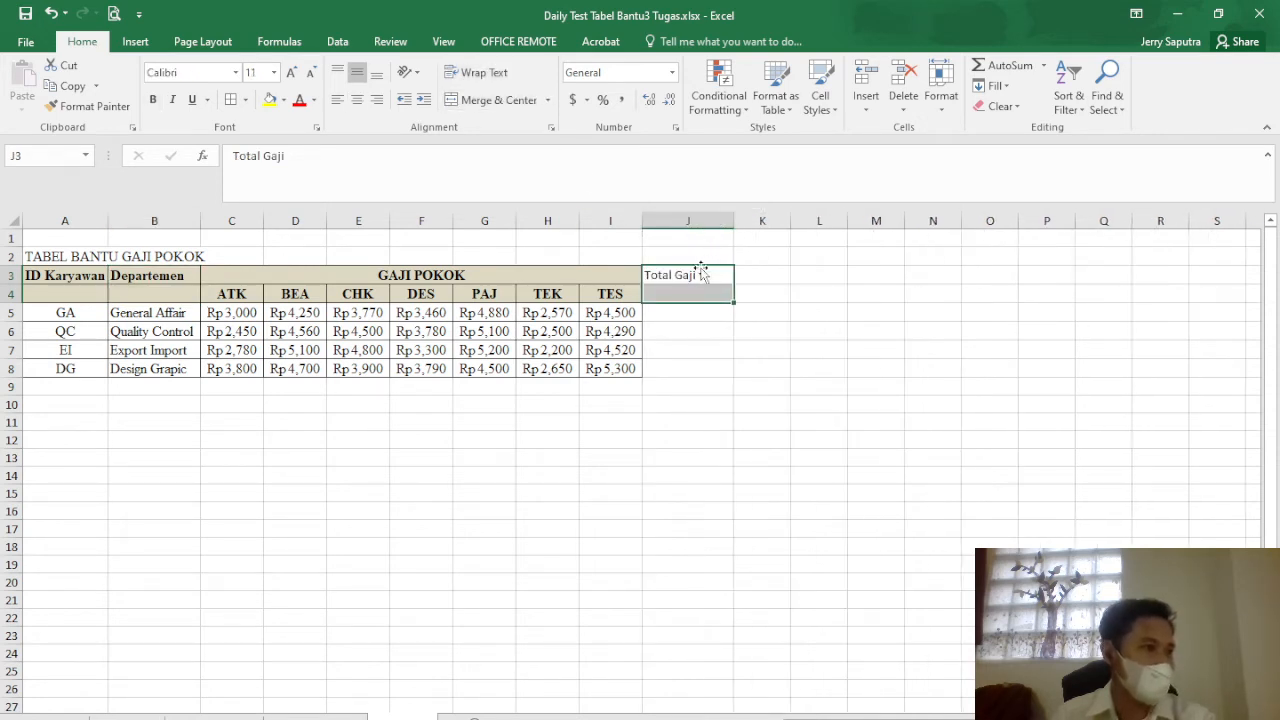
{"action": "left_click", "coordinate": [237, 72]}
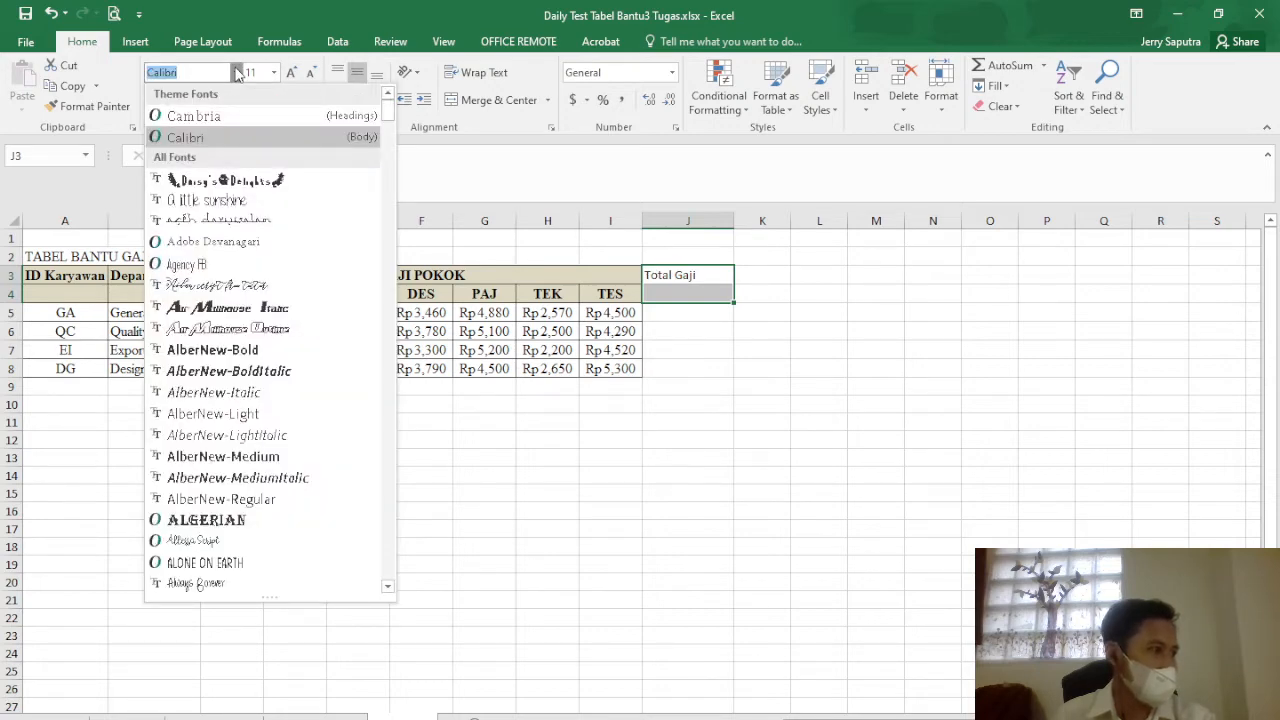
{"action": "type", "text": "Times New Roma"}
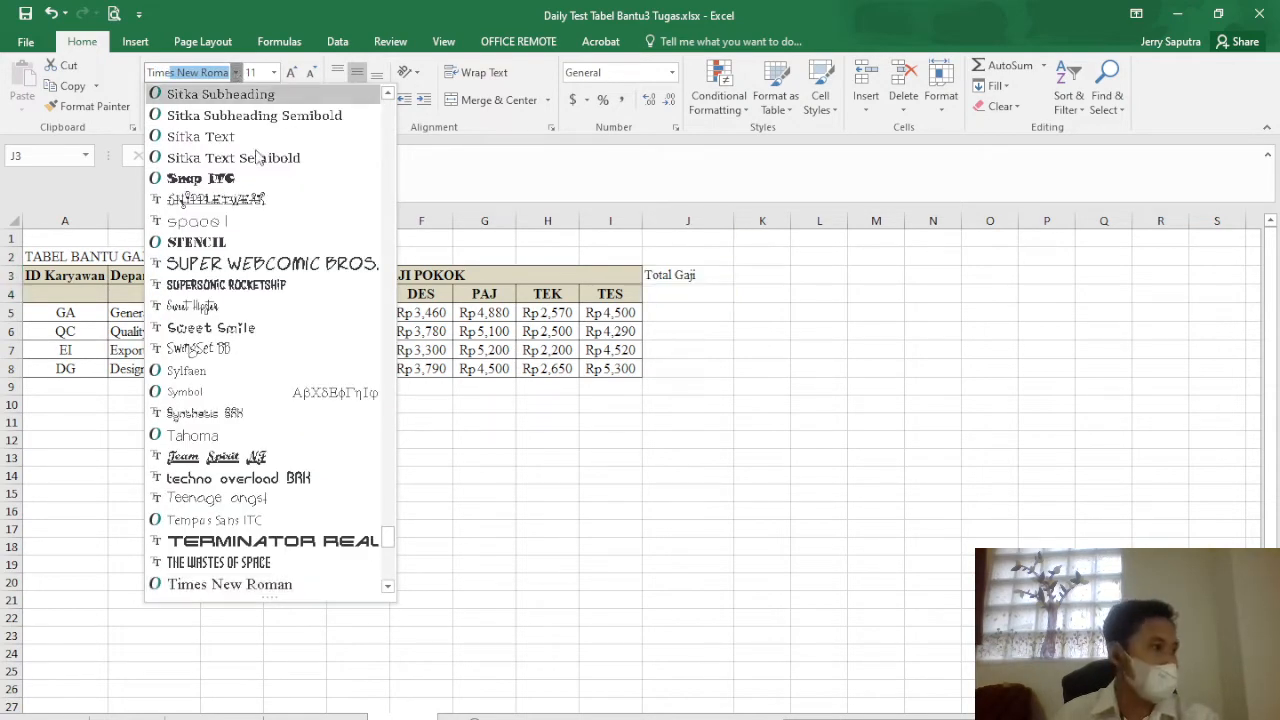
{"action": "left_click", "coordinate": [265, 584]}
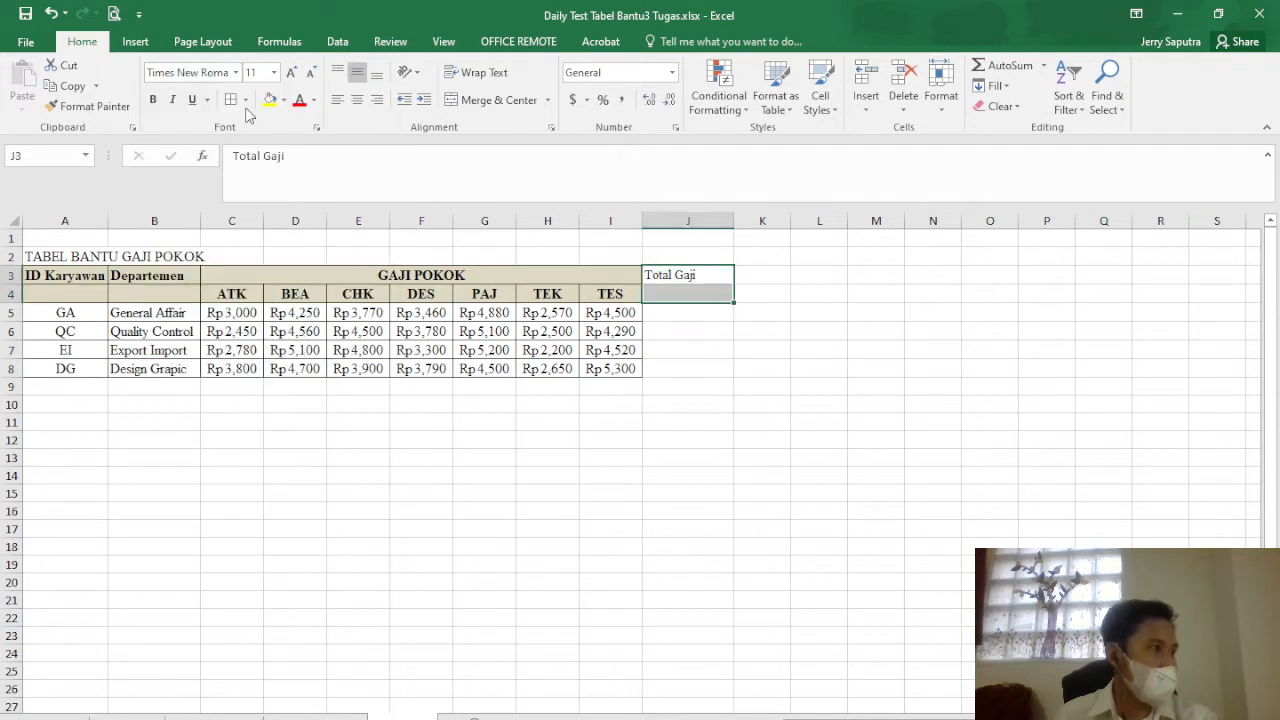
{"action": "left_click", "coordinate": [152, 99]}
{"action": "left_click", "coordinate": [356, 99]}
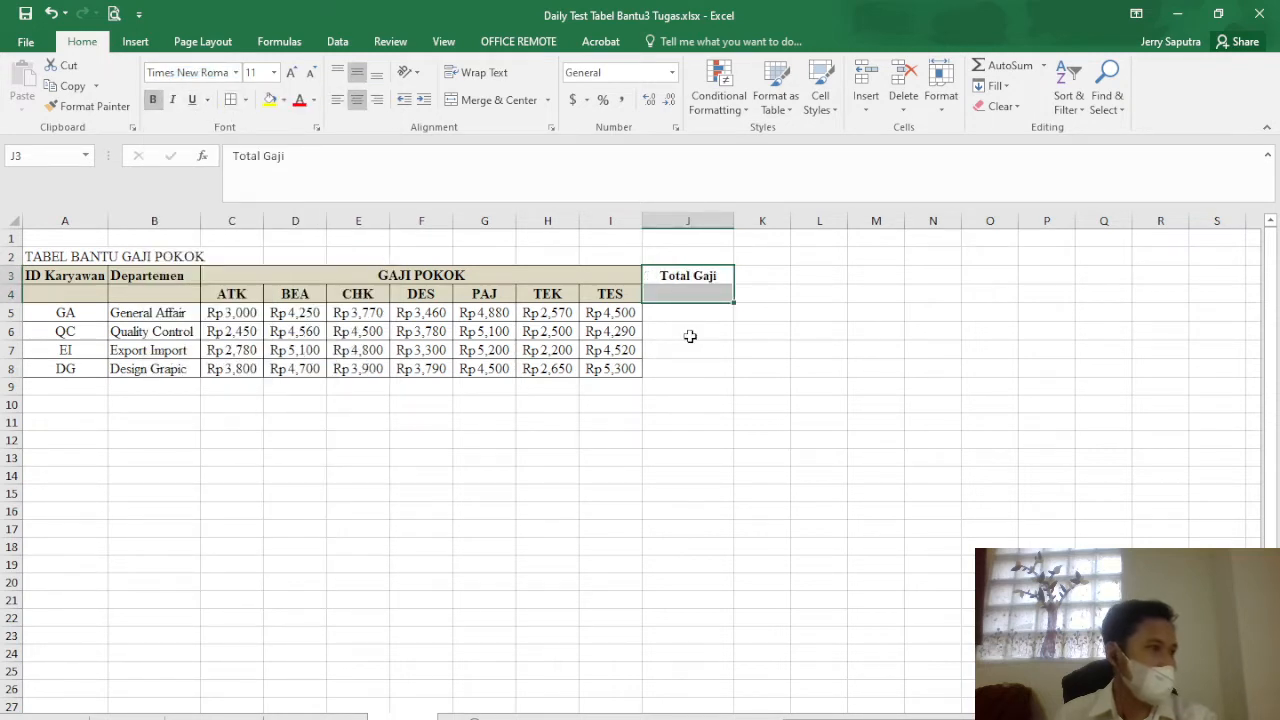
{"action": "left_click", "coordinate": [742, 349]}
- Fill the table header cells A3:J4, including Total Gaji, with a darker tan theme color
{"action": "left_click_drag", "start_coordinate": [694, 283], "coordinate": [689, 297]}
{"action": "left_click_drag", "start_coordinate": [84, 276], "coordinate": [723, 294]}
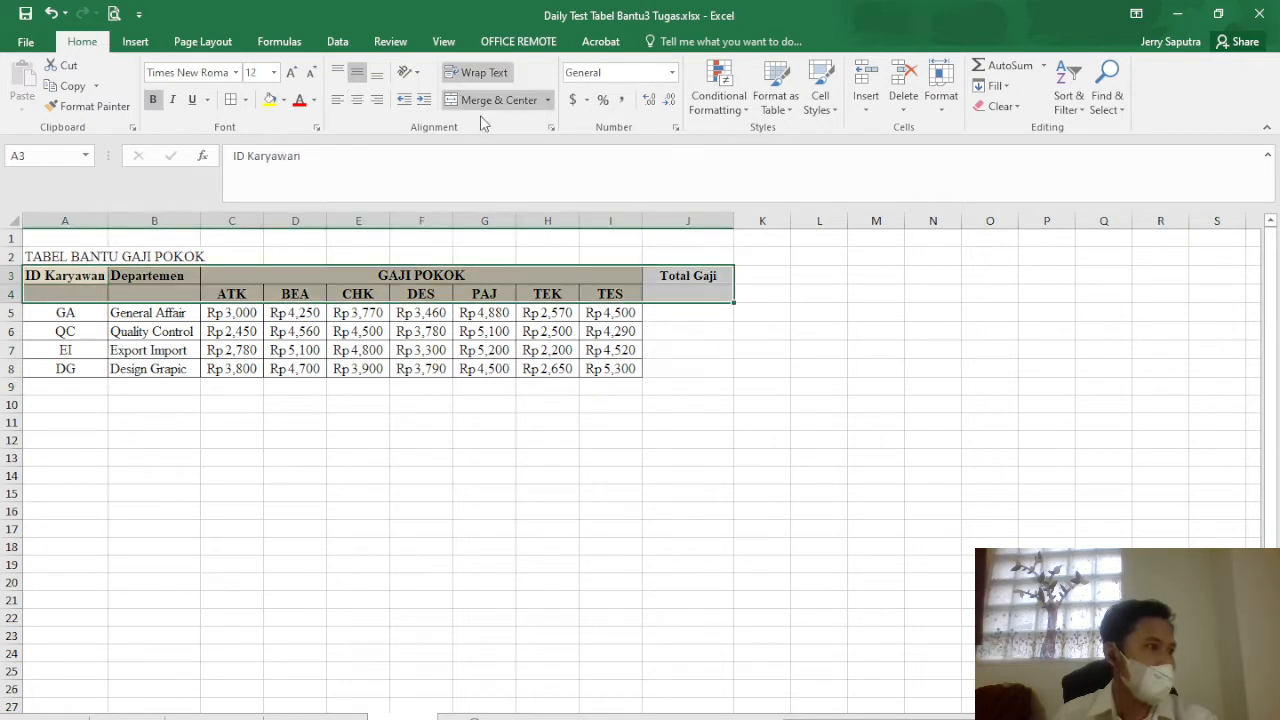
{"action": "left_click", "coordinate": [284, 100]}
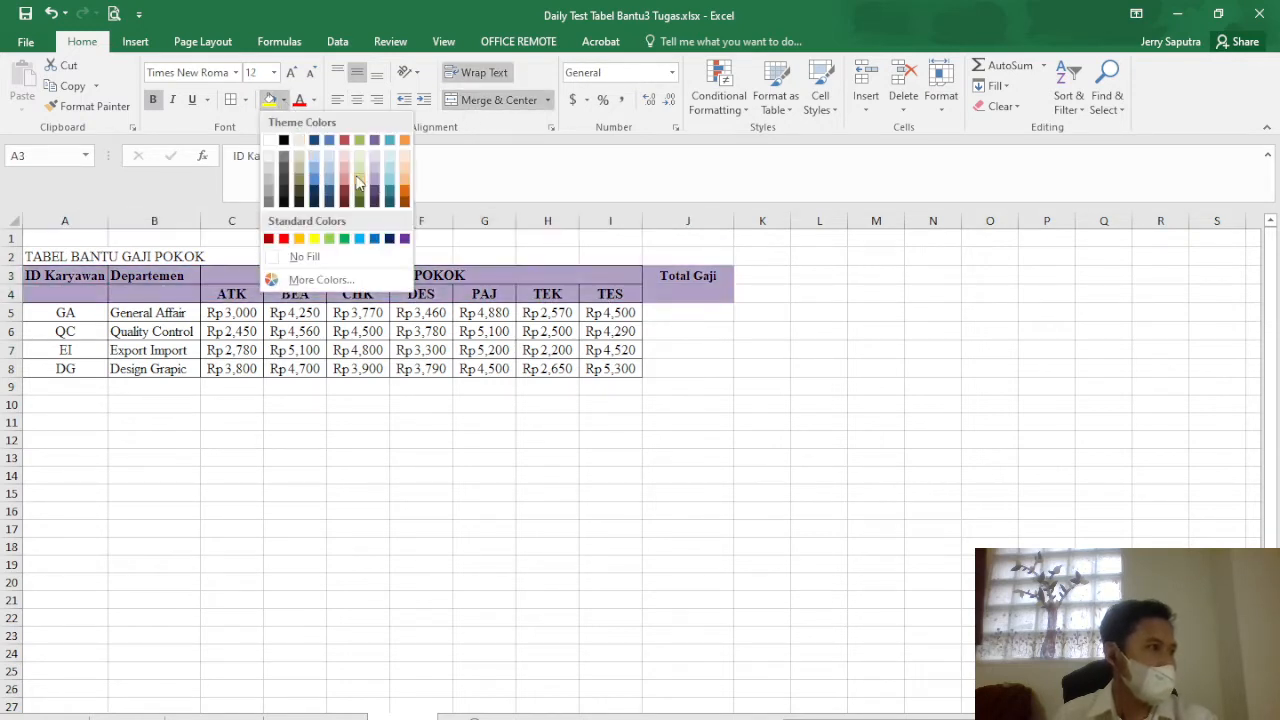
{"action": "left_click", "coordinate": [299, 197]}
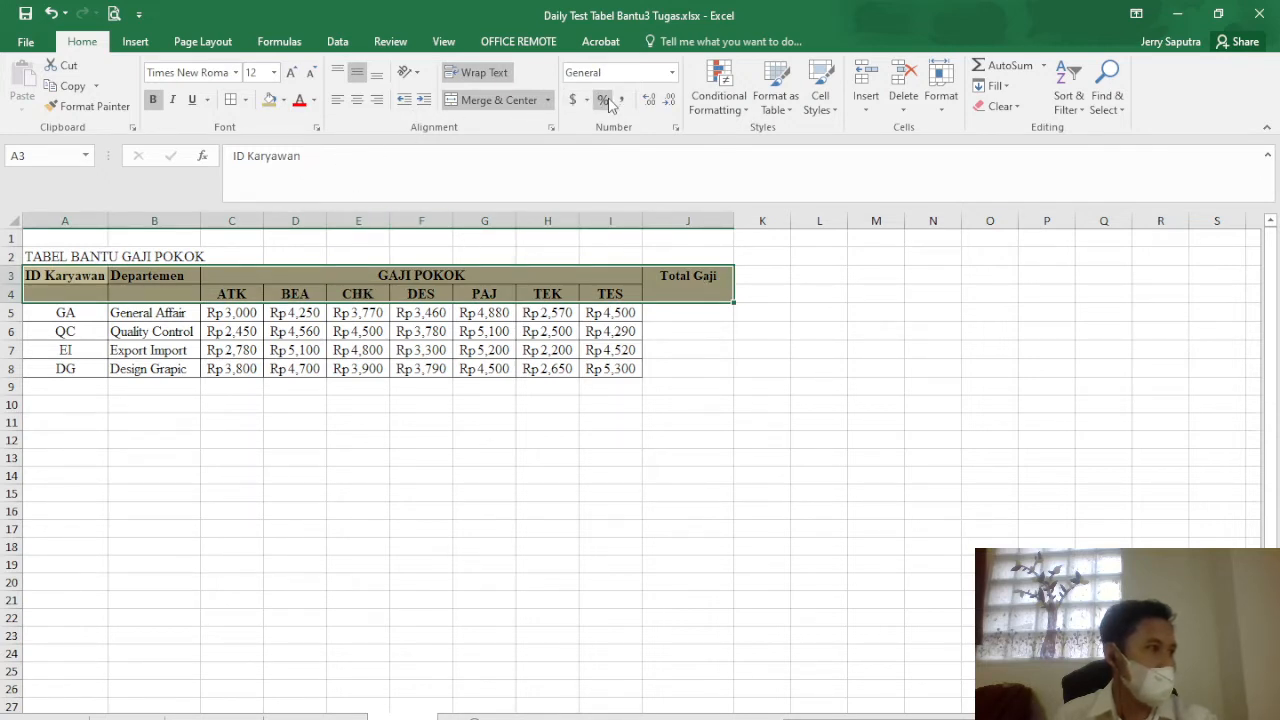
{"action": "left_click", "coordinate": [136, 280]}
- Apply outside borders to the ID Karyawan header cells A3:A4
{"action": "left_click_drag", "start_coordinate": [68, 277], "coordinate": [66, 294]}
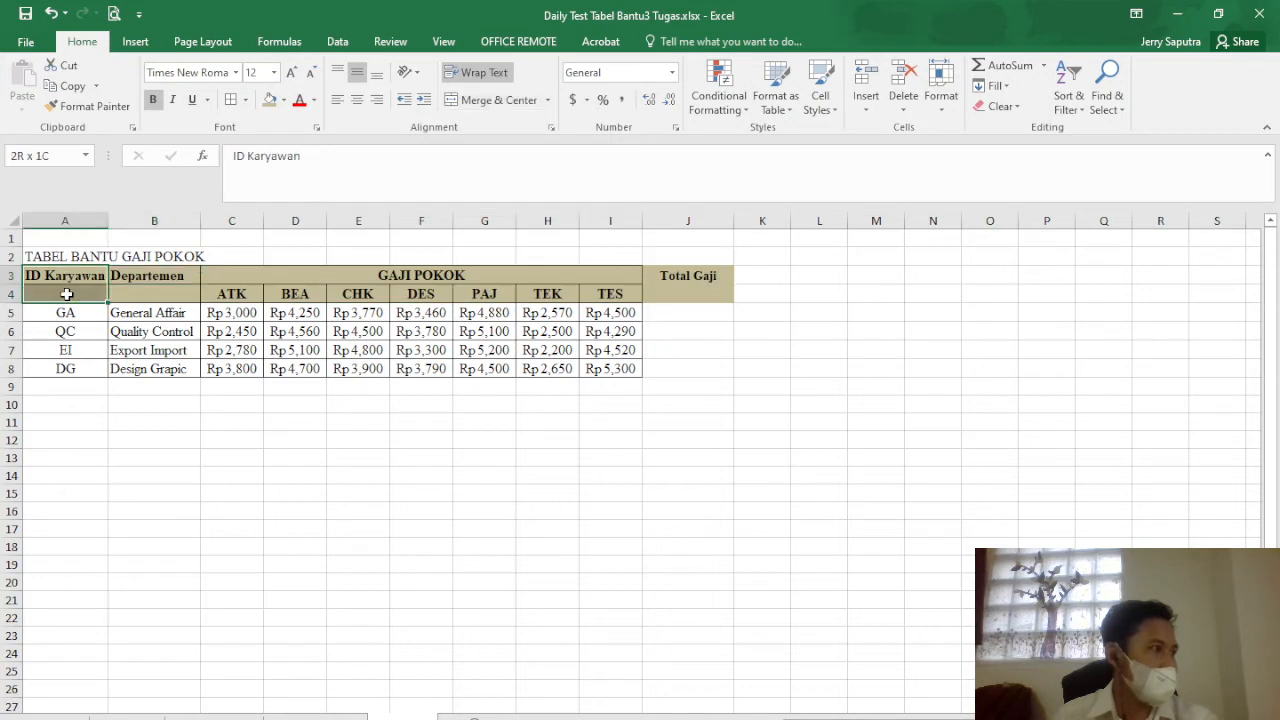
{"action": "left_click", "coordinate": [244, 102]}
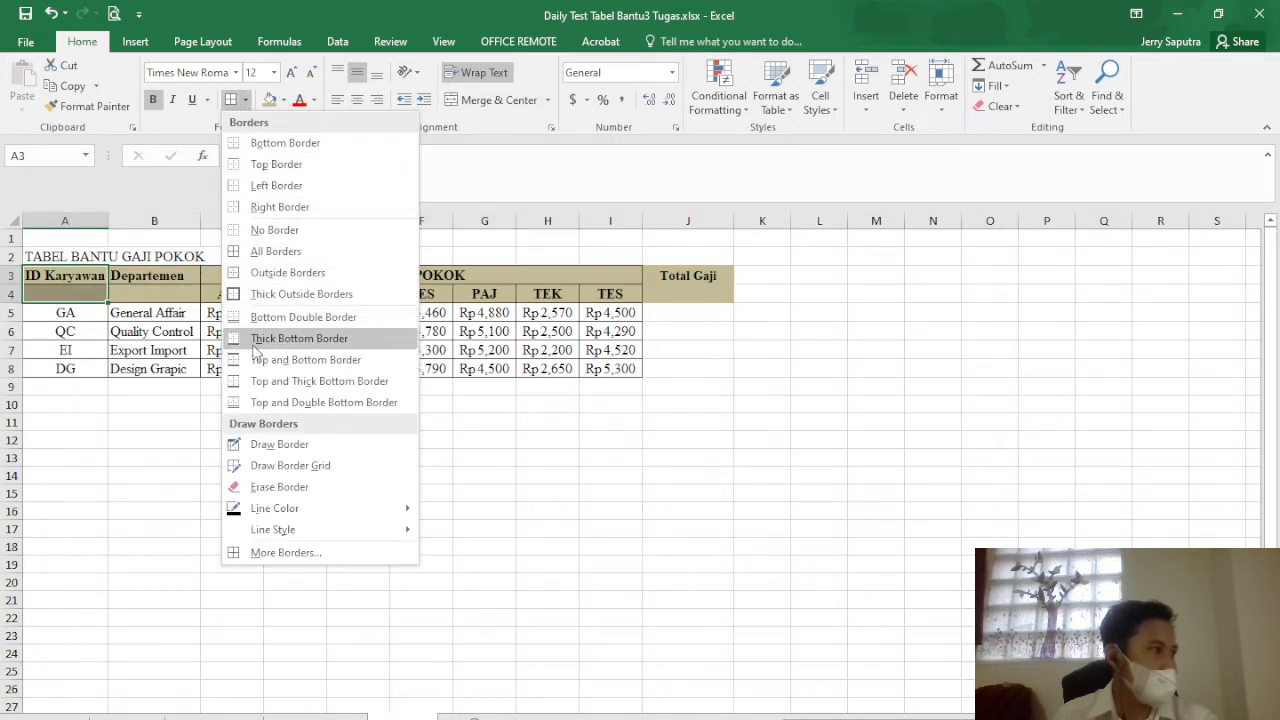
{"action": "left_click", "coordinate": [270, 273]}
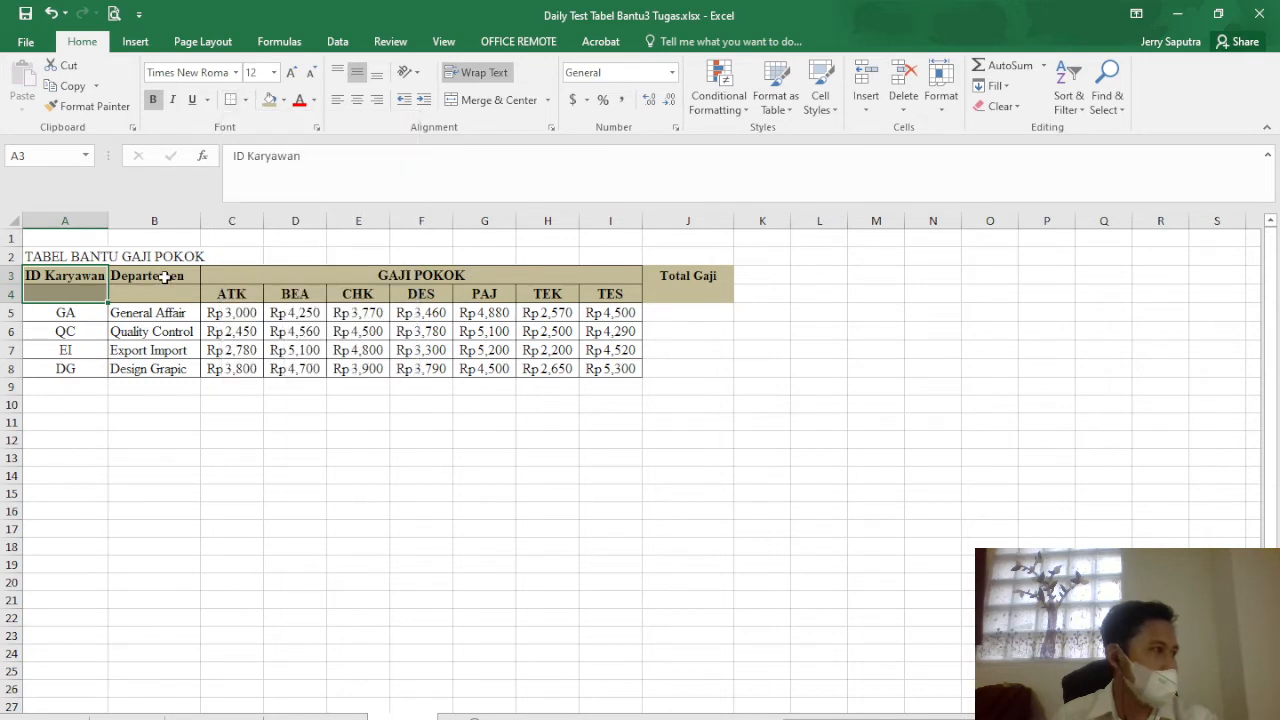
{"action": "left_click_drag", "start_coordinate": [168, 275], "coordinate": [169, 289]}
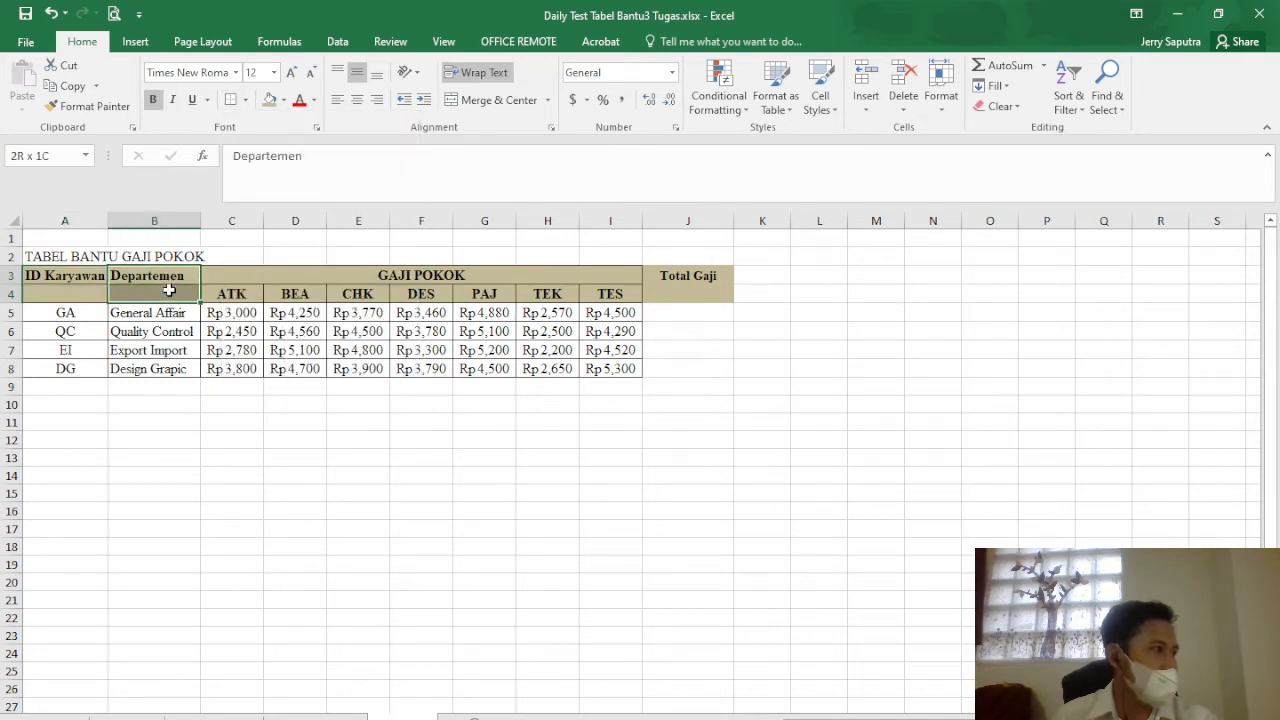
- Clear the existing borders of the ID Karyawan header cells A3:A4 and put outside borders around them
{"action": "left_click_drag", "start_coordinate": [65, 275], "coordinate": [86, 296]}
{"action": "left_click", "coordinate": [143, 280]}
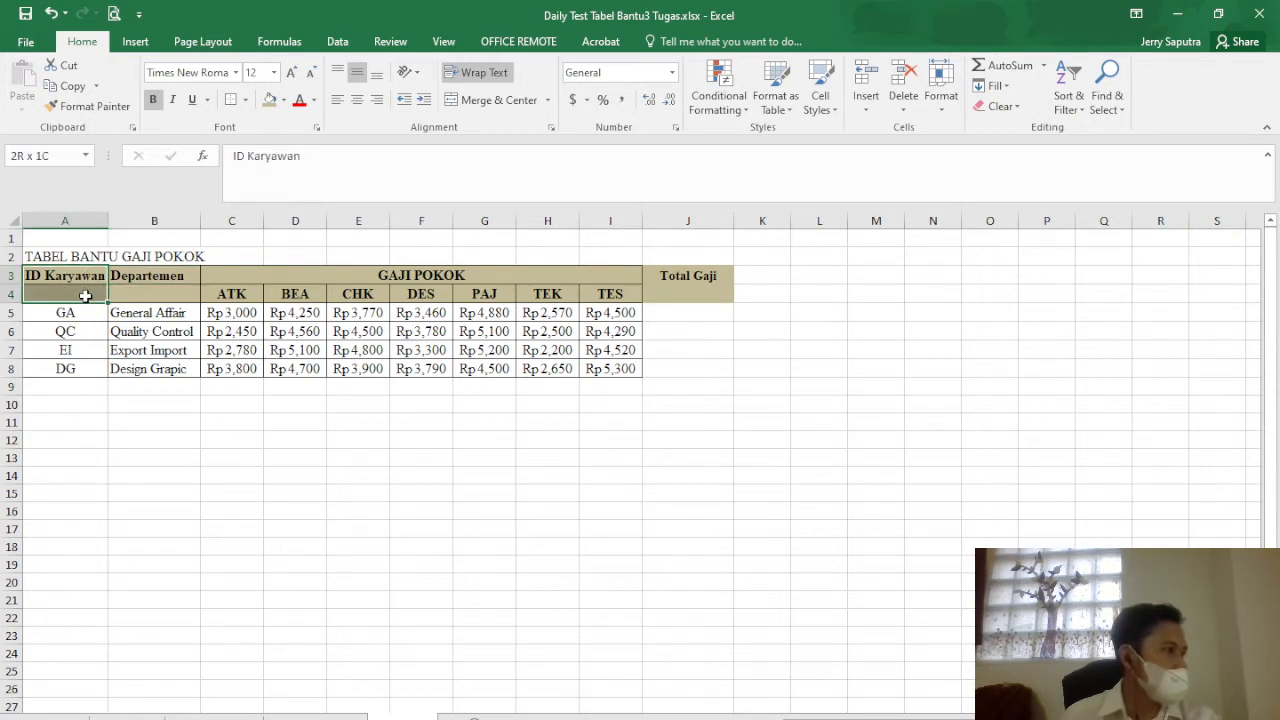
{"action": "left_click", "coordinate": [244, 99]}
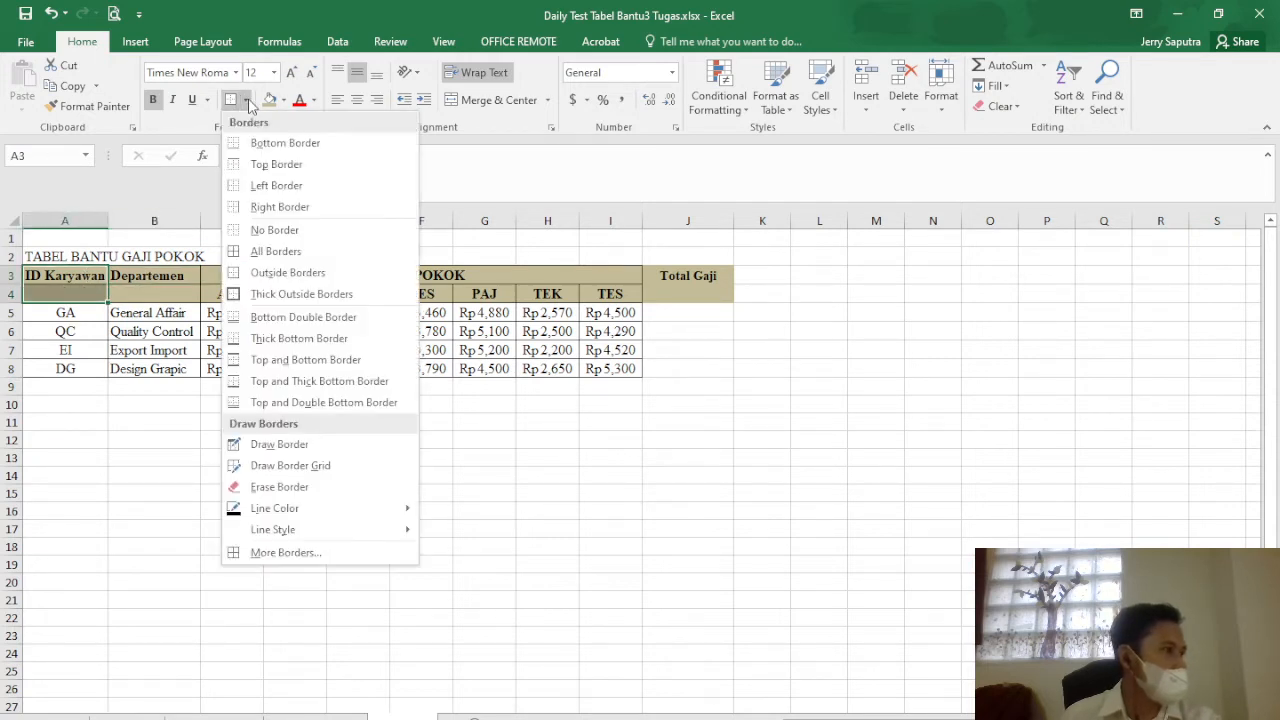
{"action": "left_click", "coordinate": [262, 229]}
{"action": "left_click", "coordinate": [154, 295]}
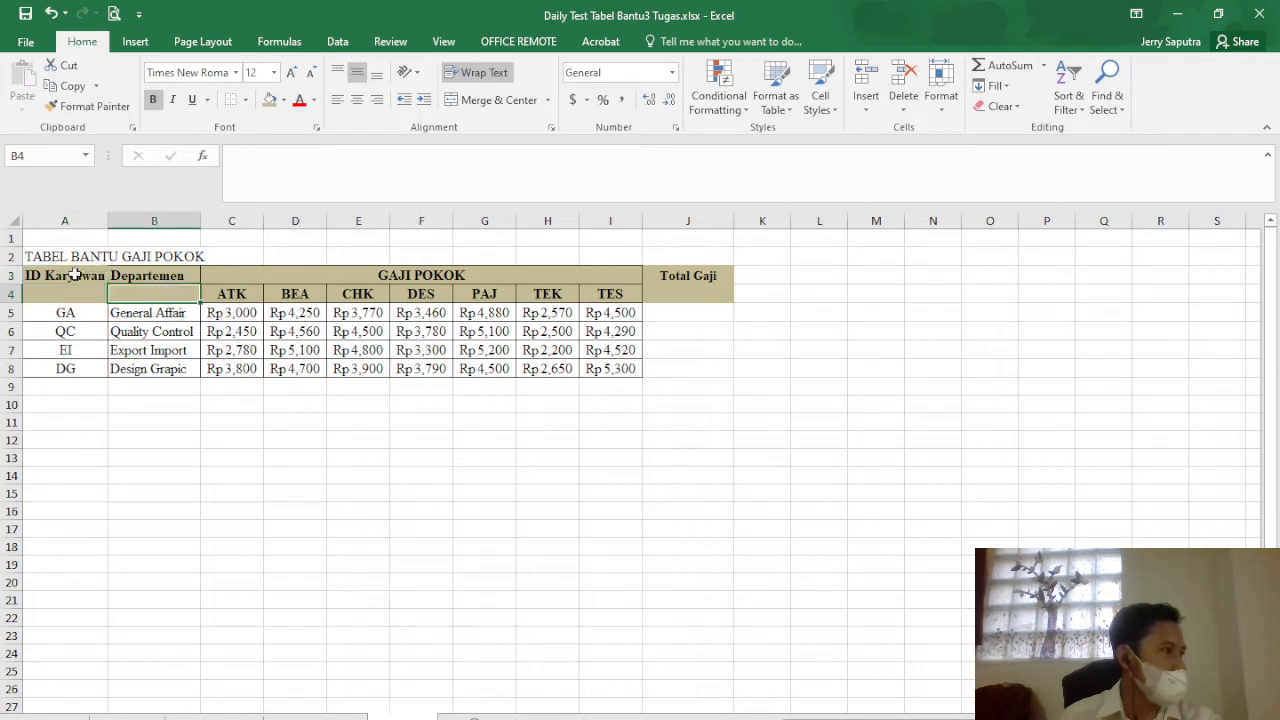
{"action": "left_click_drag", "start_coordinate": [75, 275], "coordinate": [78, 290]}
{"action": "left_click", "coordinate": [244, 99]}
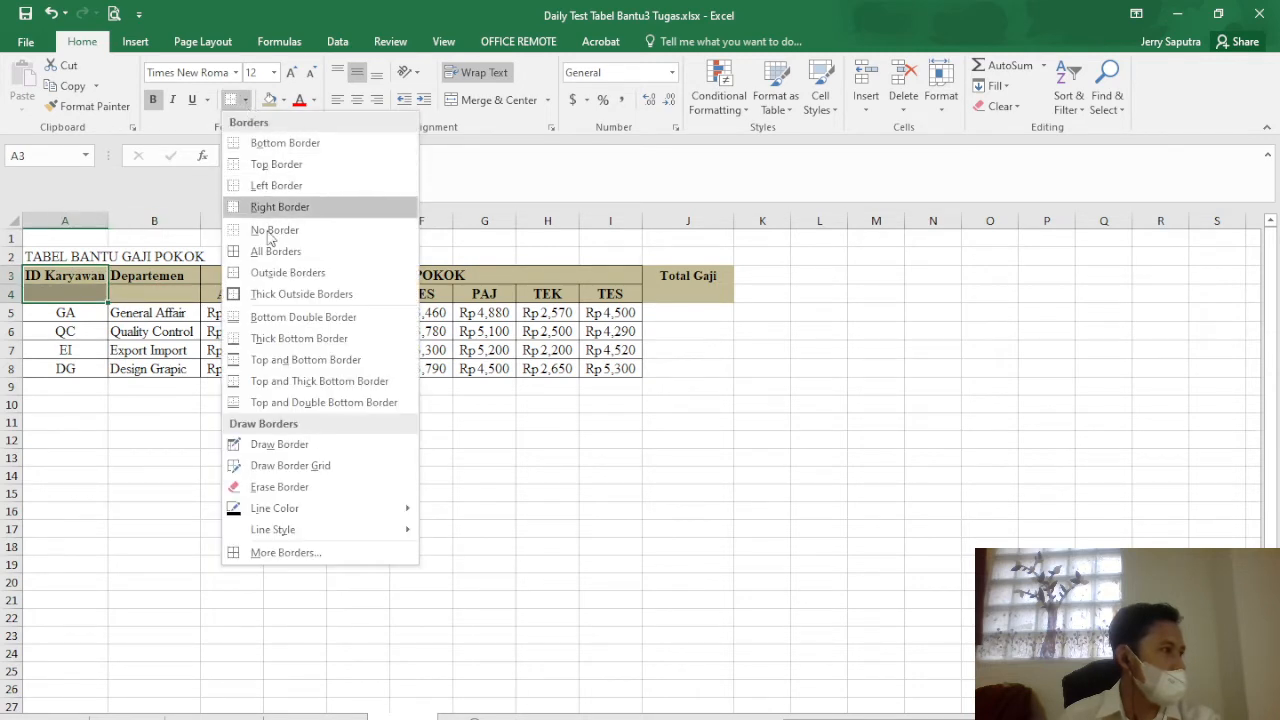
{"action": "left_click", "coordinate": [268, 273]}
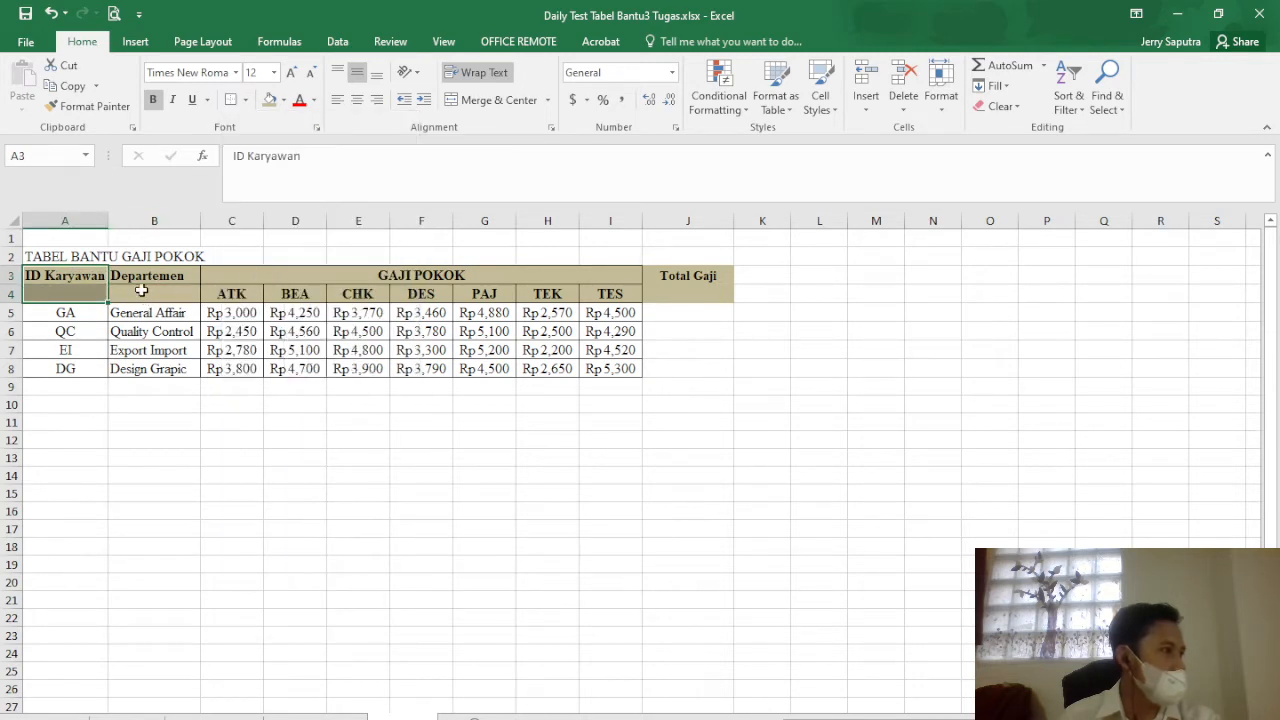
- Clear the borders of the Departemen header cells B3:B4 and put outside borders around them
{"action": "left_click_drag", "start_coordinate": [150, 278], "coordinate": [154, 292]}
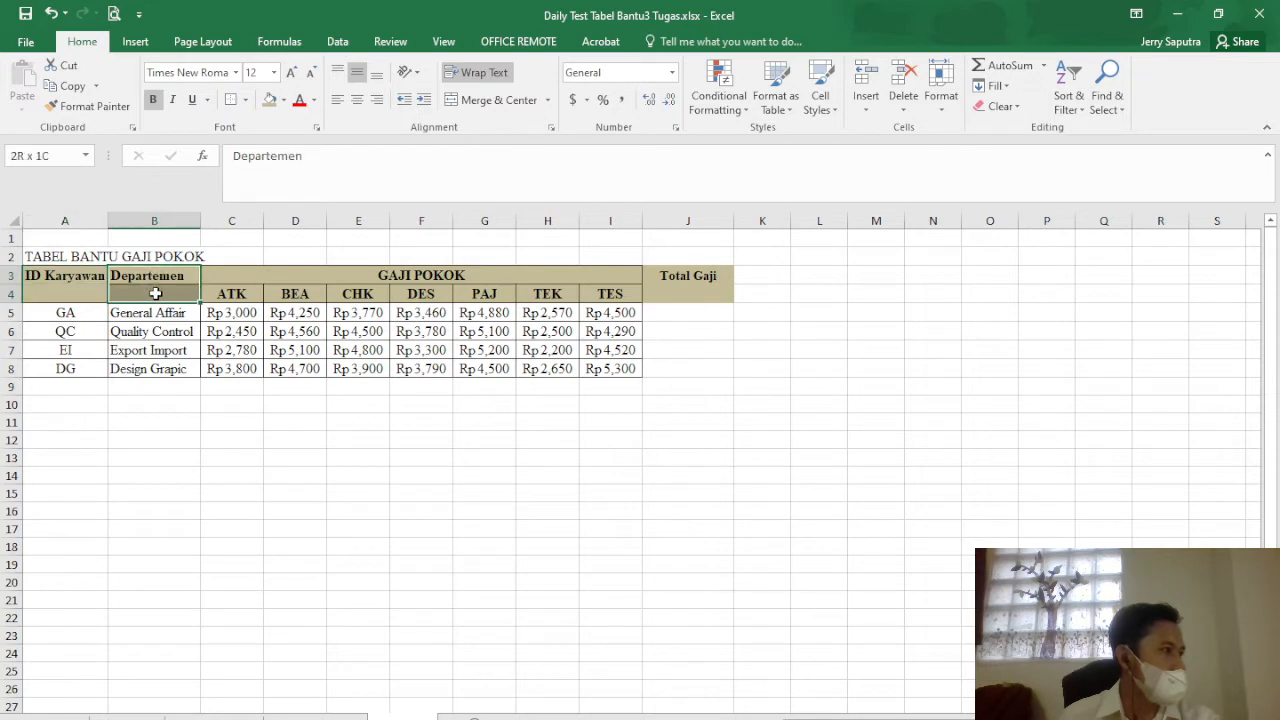
{"action": "left_click", "coordinate": [246, 99]}
{"action": "left_click", "coordinate": [240, 246]}
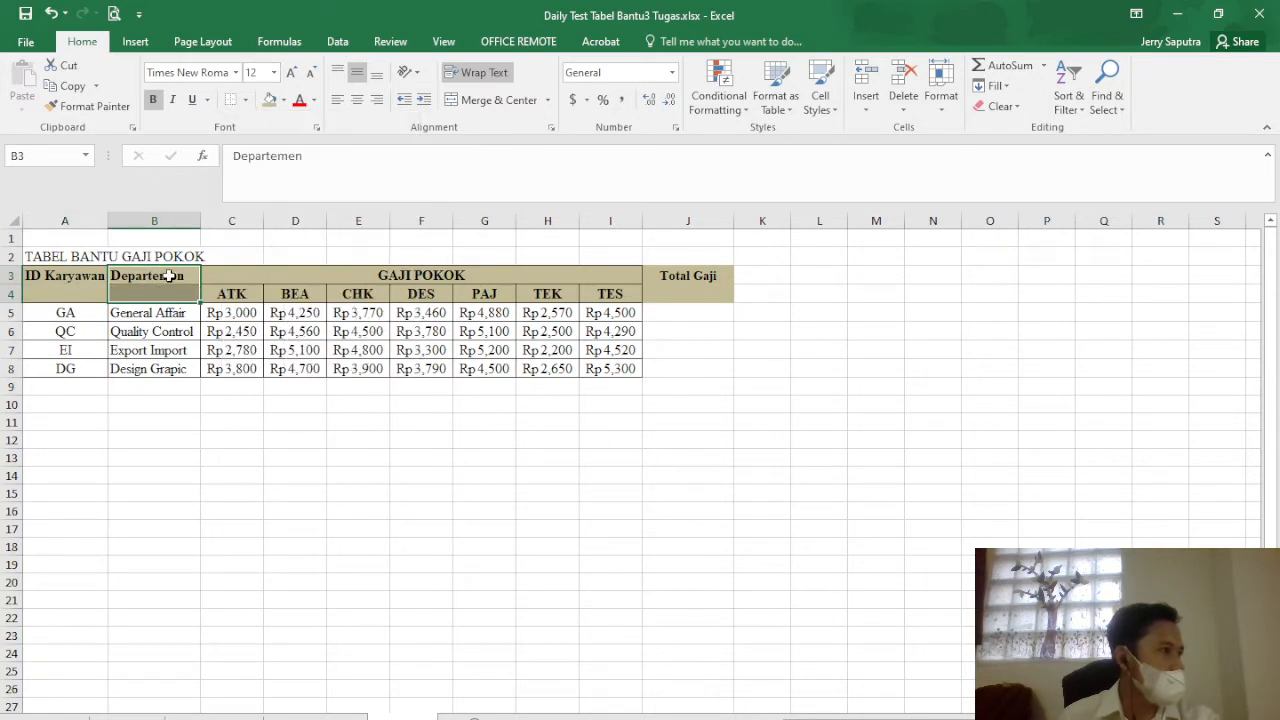
{"action": "left_click", "coordinate": [246, 100]}
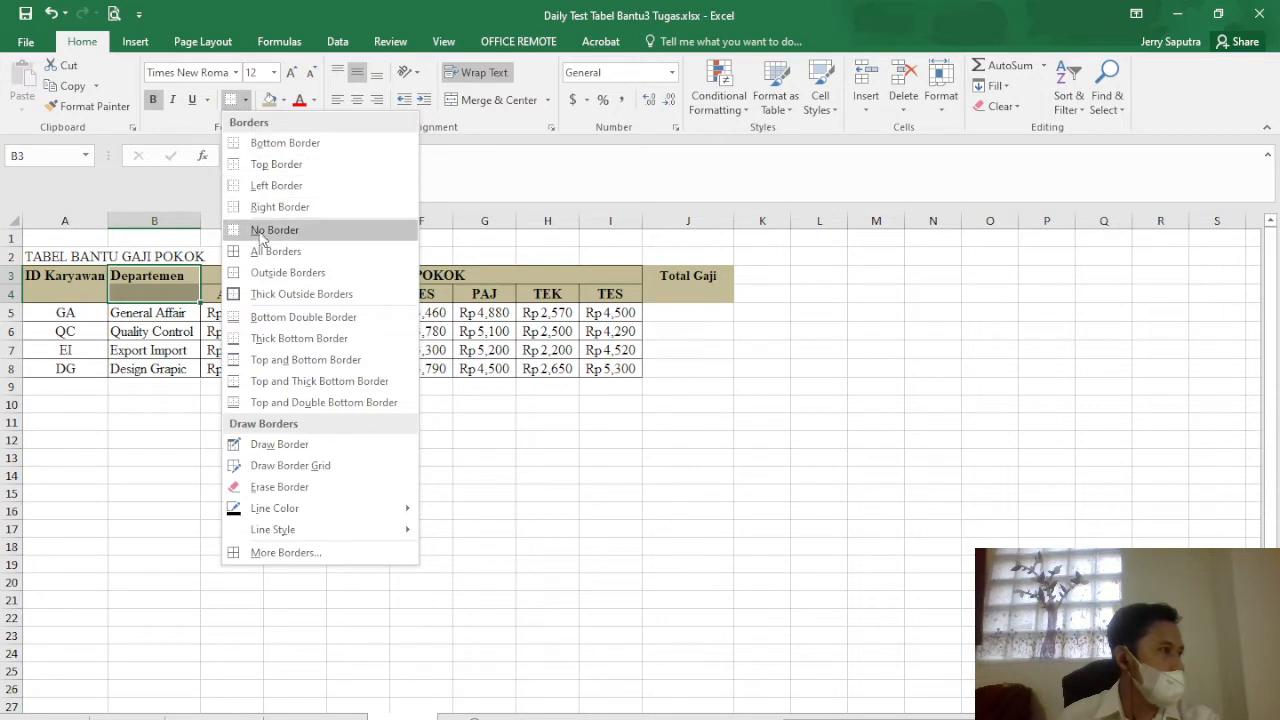
{"action": "left_click", "coordinate": [287, 272]}
{"action": "left_click", "coordinate": [875, 445]}
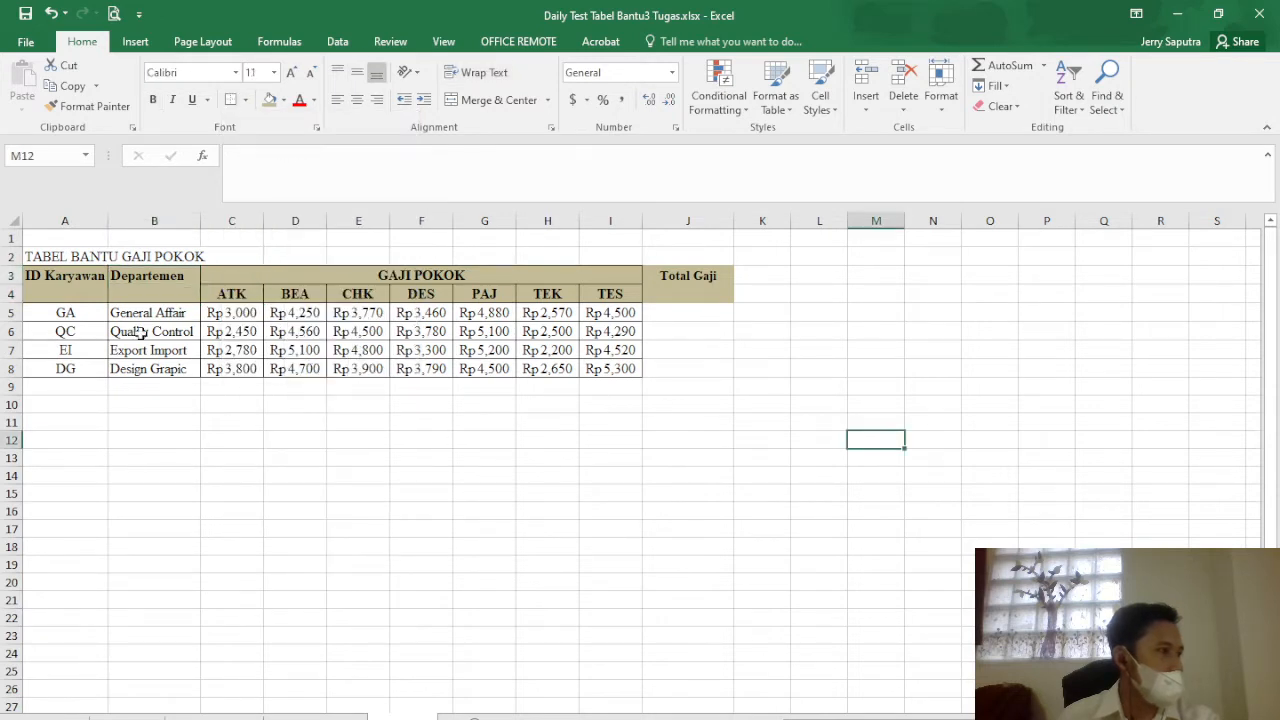
- Put outside borders around the Total Gaji header cells J3:J4
{"action": "left_click_drag", "start_coordinate": [680, 278], "coordinate": [688, 306]}
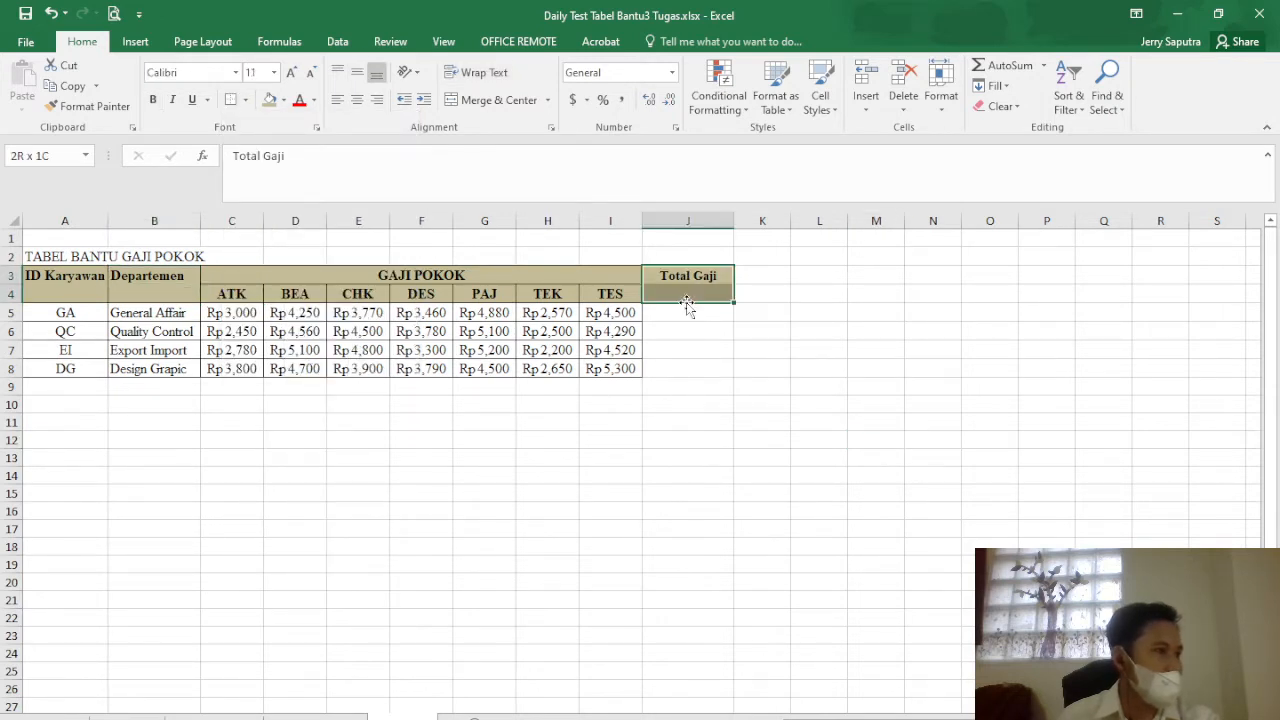
{"action": "left_click", "coordinate": [230, 100]}
{"action": "left_click", "coordinate": [886, 383]}
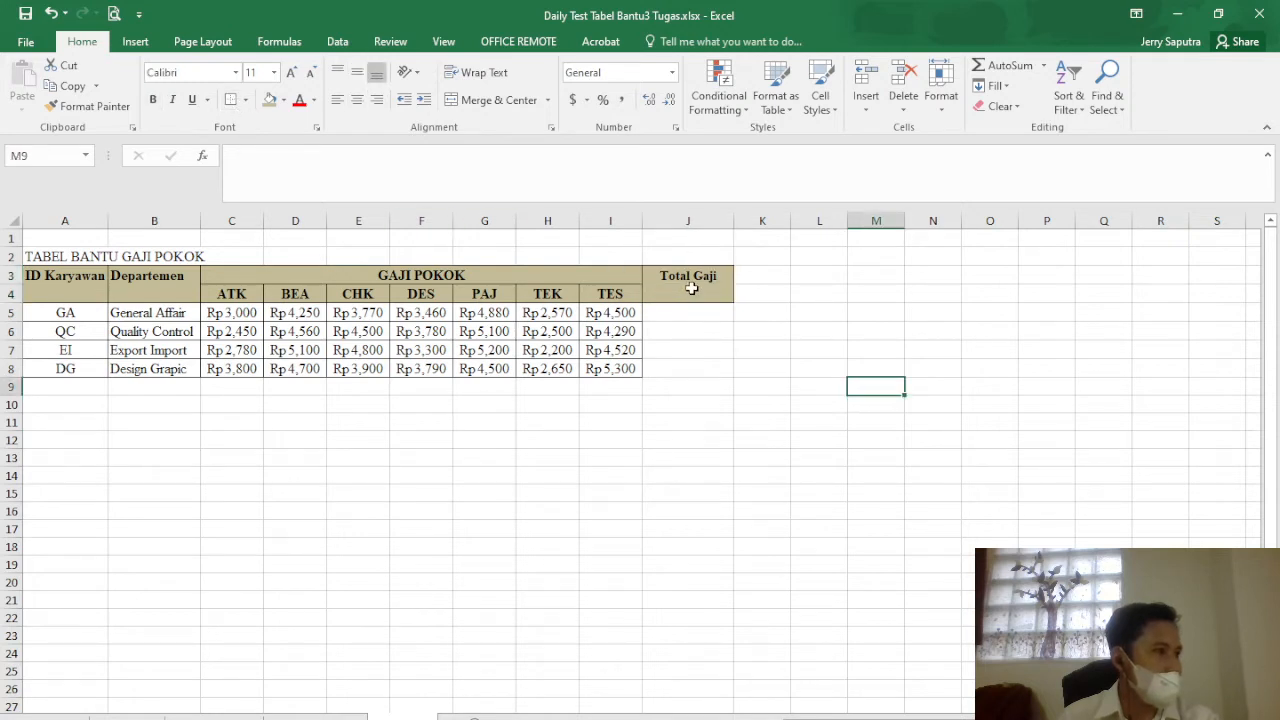
{"action": "left_click", "coordinate": [65, 275]}
{"action": "left_click", "coordinate": [784, 400]}
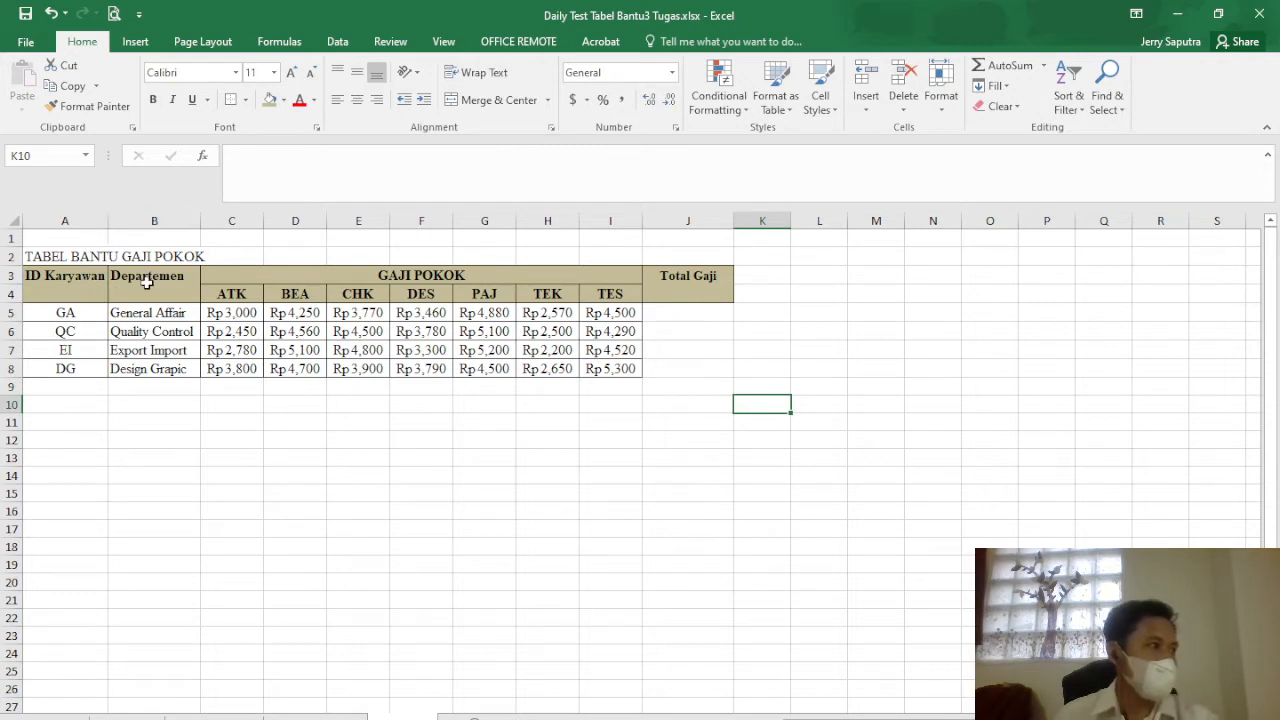
{"action": "left_click", "coordinate": [109, 223]}
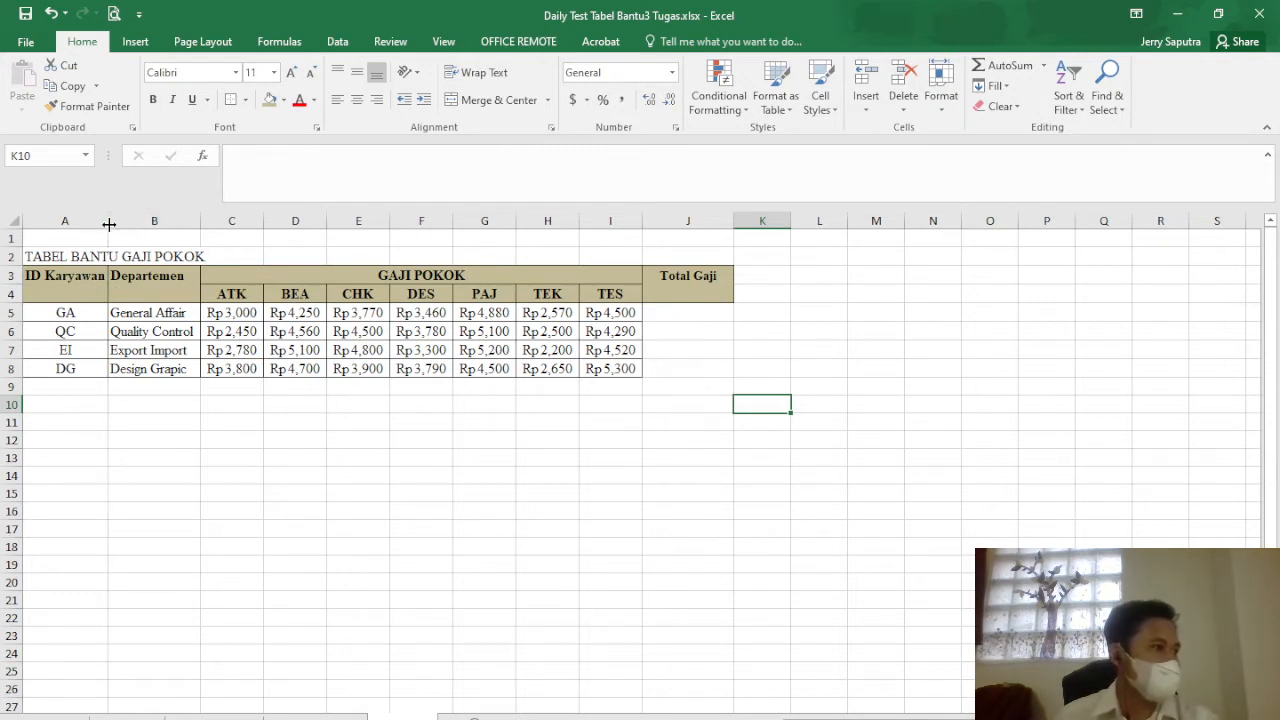
- Total the base salaries in J5 with =SUM(C5:I5) and fill the formula down to J8
{"action": "left_click", "coordinate": [683, 316]}
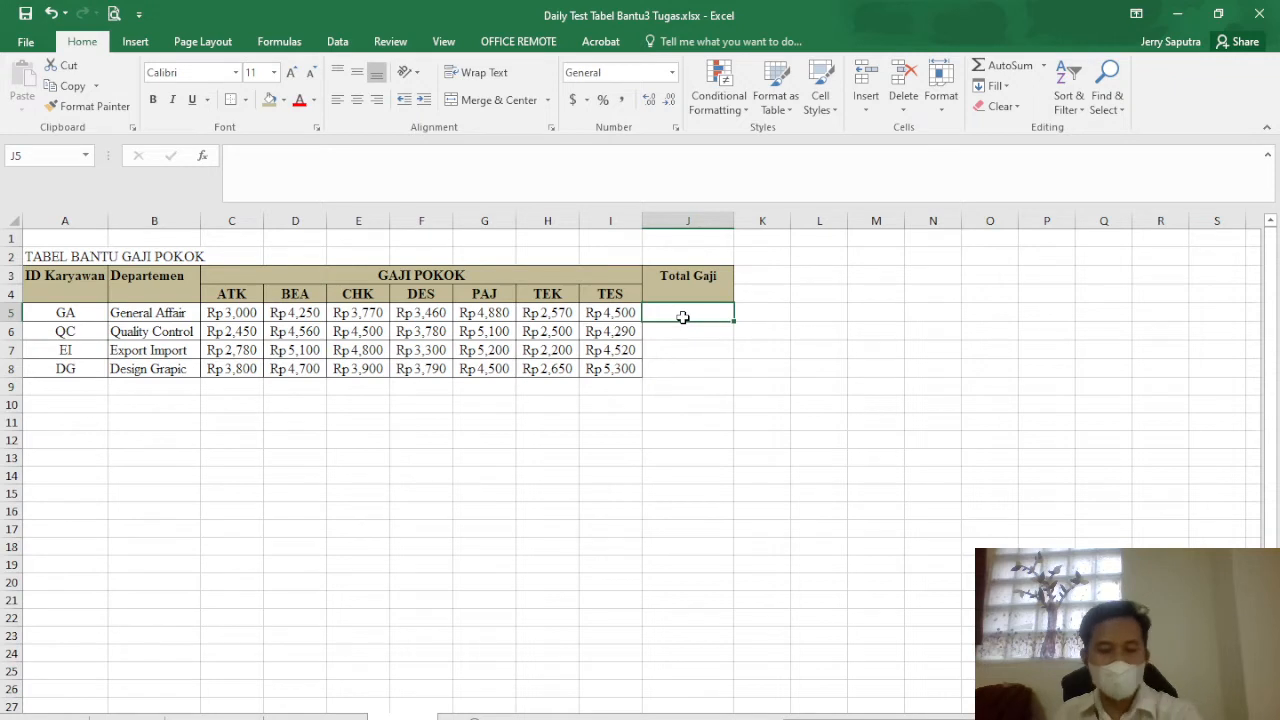
{"action": "type", "text": "=sum("}
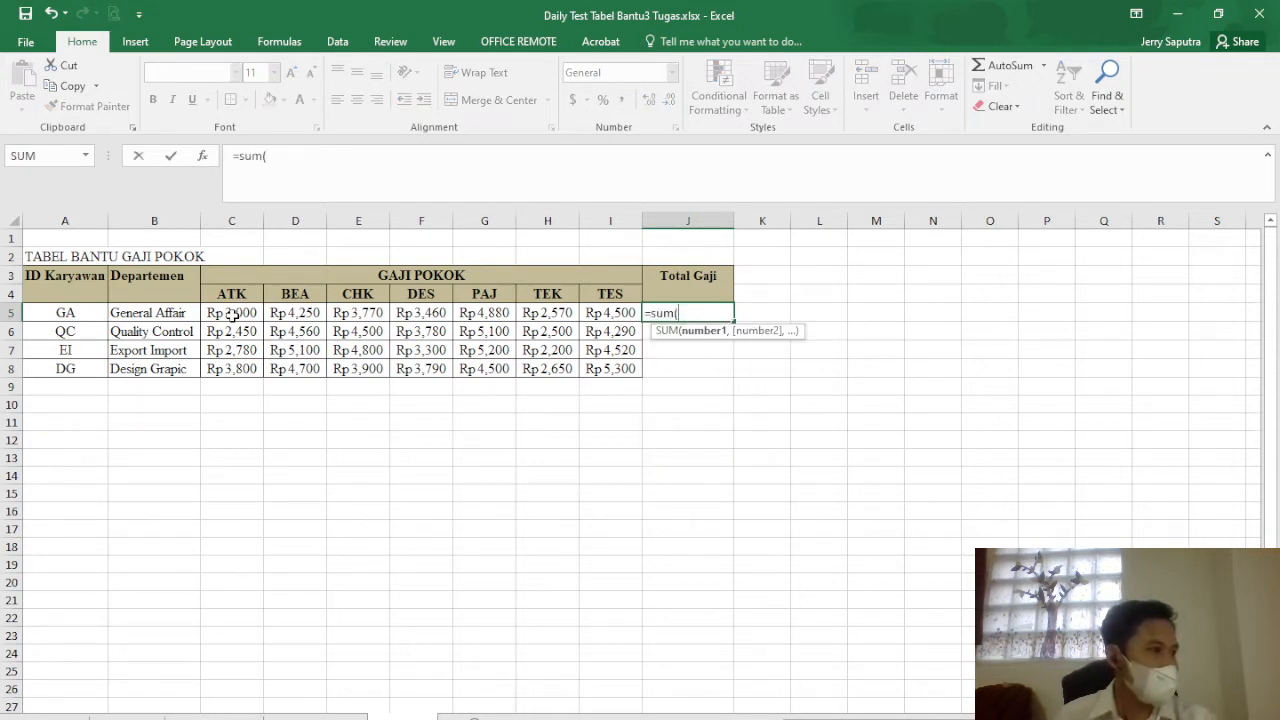
{"action": "left_click_drag", "start_coordinate": [230, 313], "coordinate": [610, 313]}
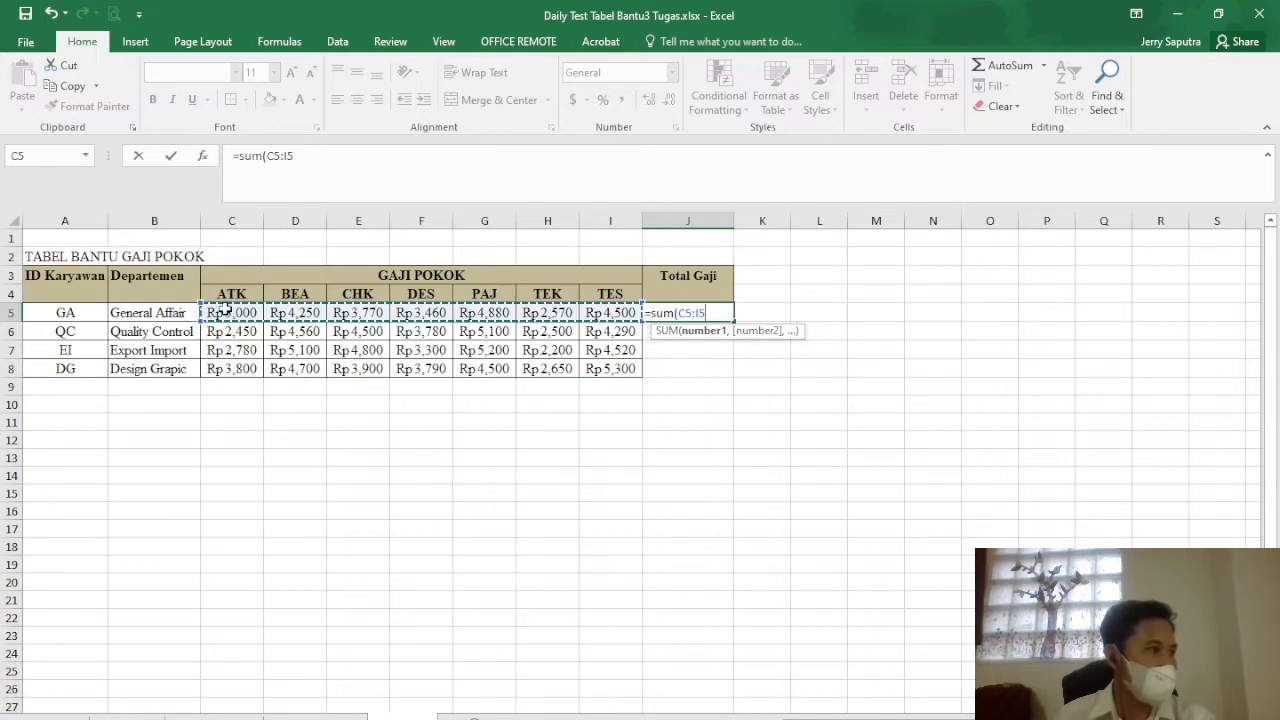
{"action": "key", "text": "Return"}
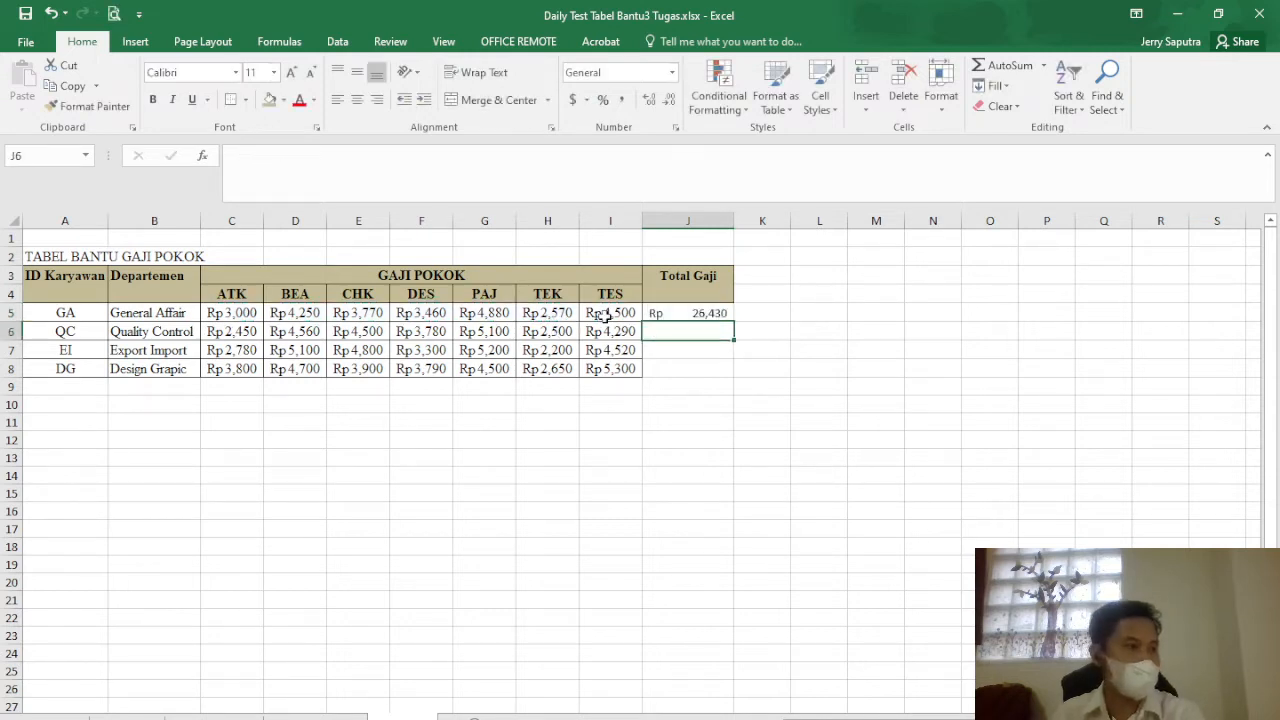
{"action": "left_click", "coordinate": [708, 310]}
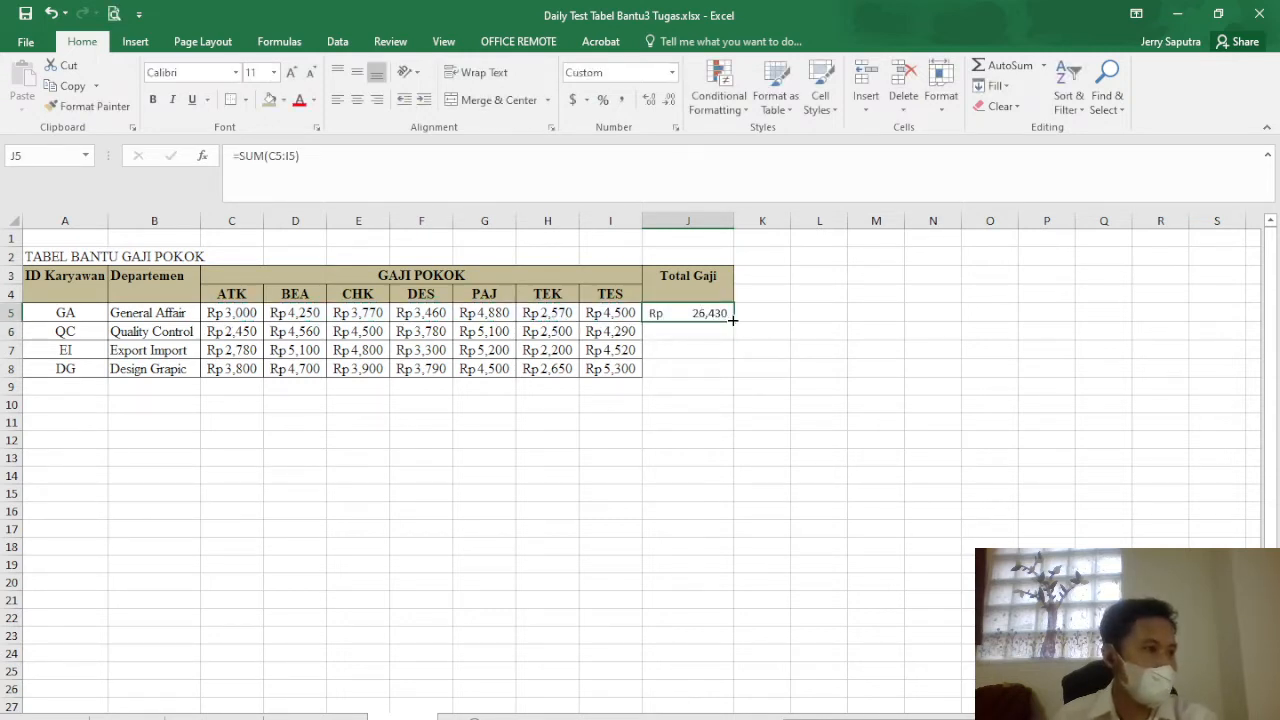
{"action": "left_click_drag", "start_coordinate": [732, 320], "coordinate": [732, 378]}
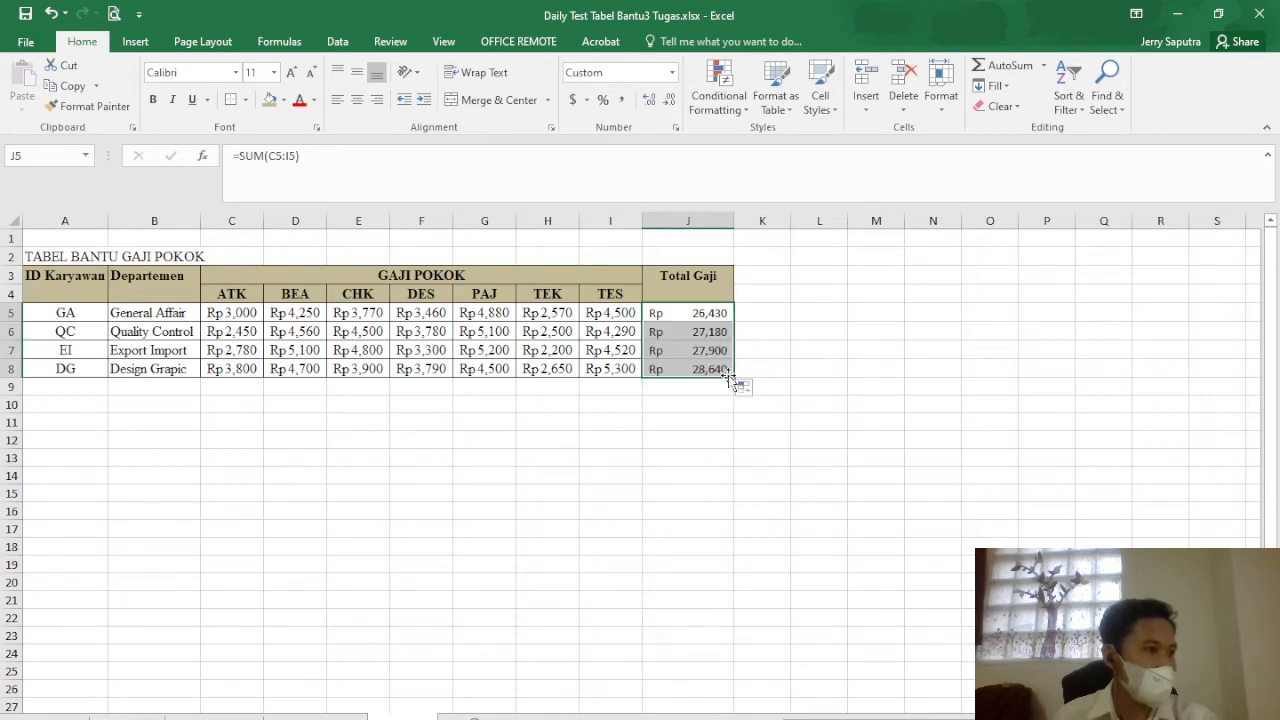
- Set the font of the Total Gaji values in J5:J8 to Times New Roman, size 12
{"action": "left_click", "coordinate": [236, 73]}
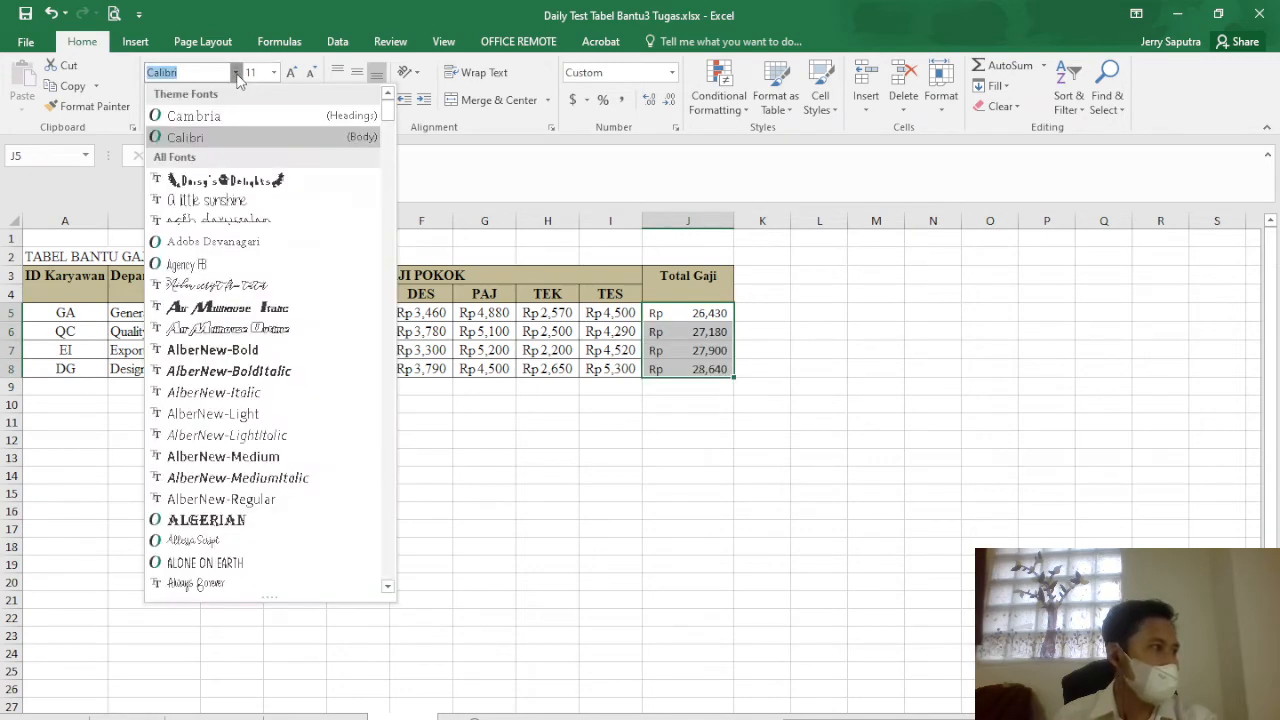
{"action": "type", "text": "Times New Roma"}
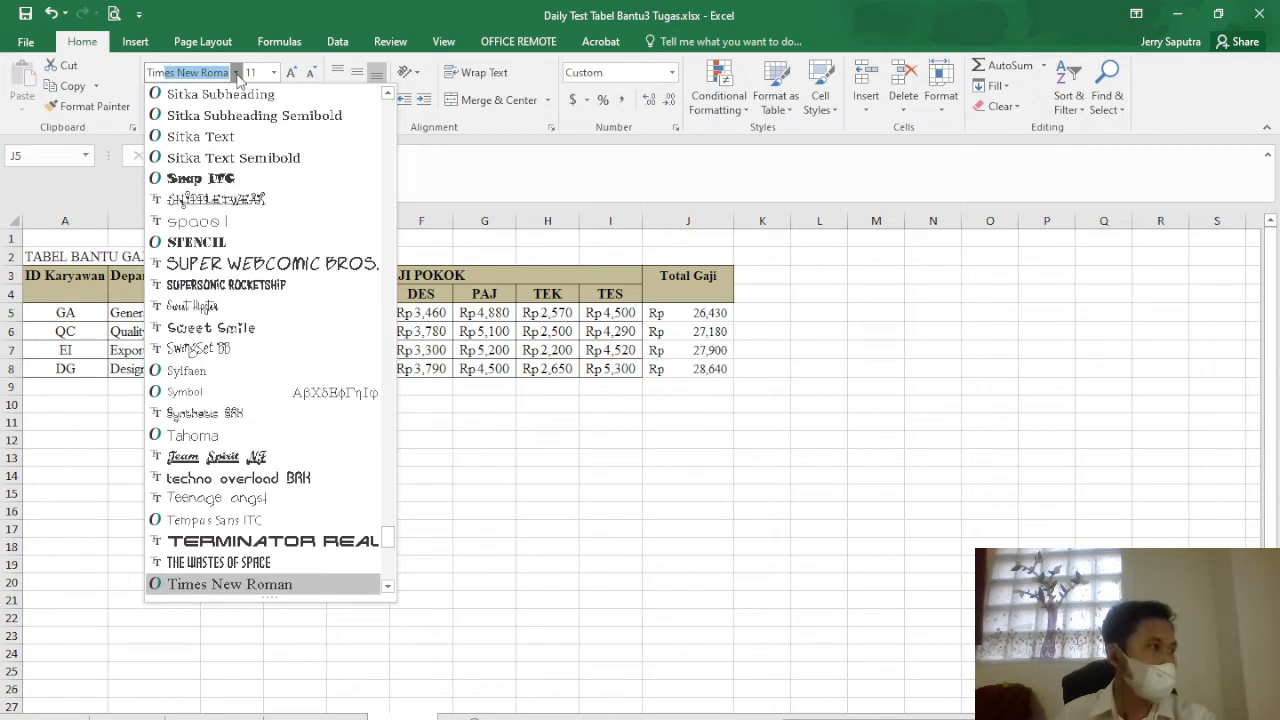
{"action": "left_click", "coordinate": [300, 584]}
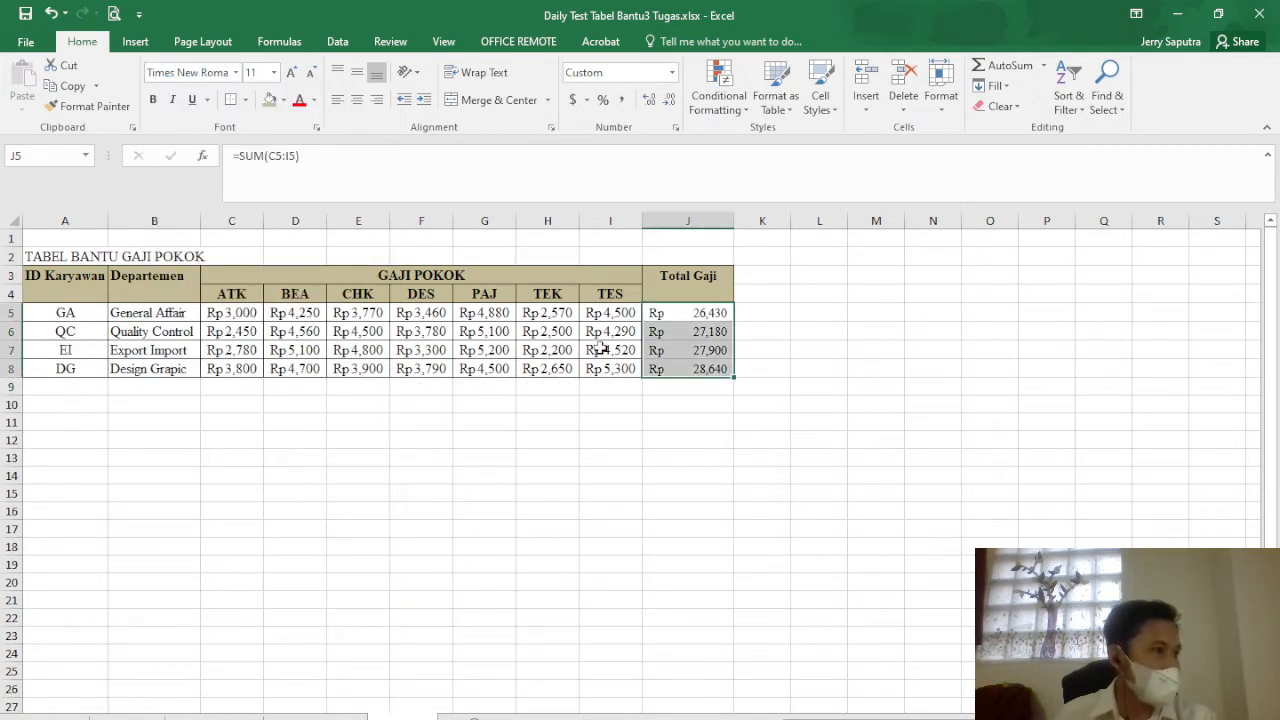
{"action": "left_click", "coordinate": [545, 315]}
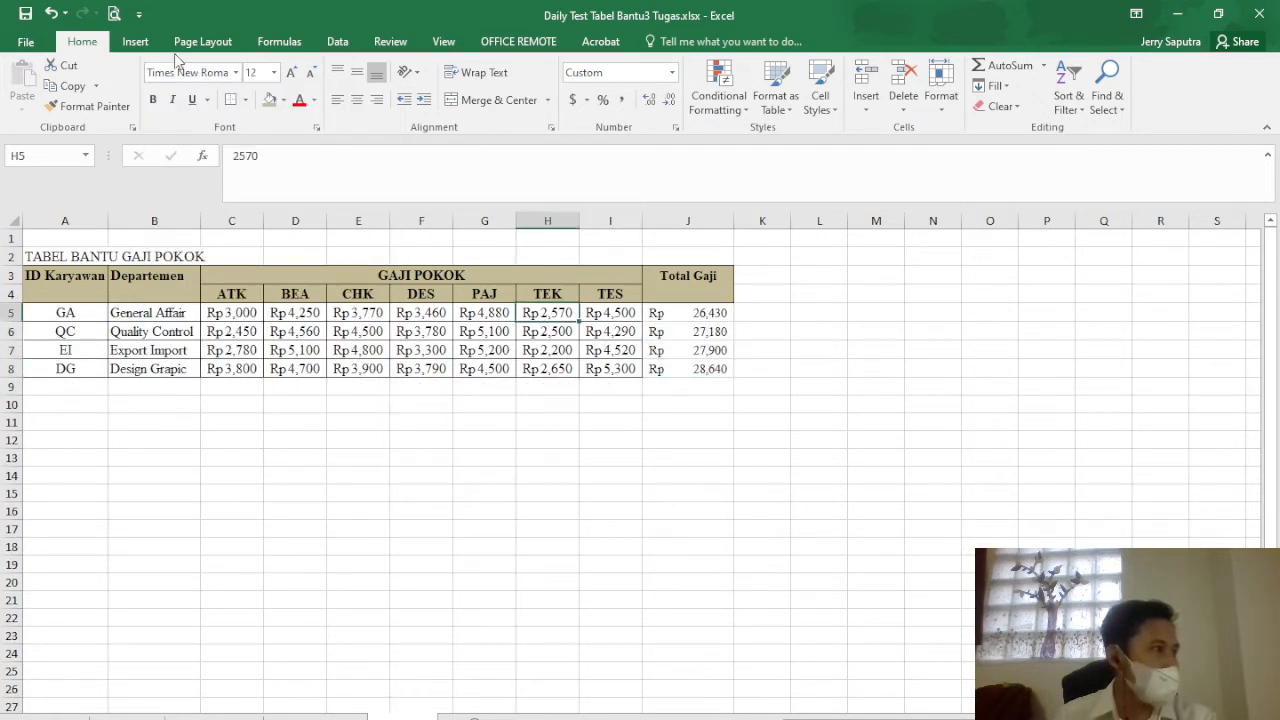
{"action": "left_click_drag", "start_coordinate": [710, 315], "coordinate": [712, 368]}
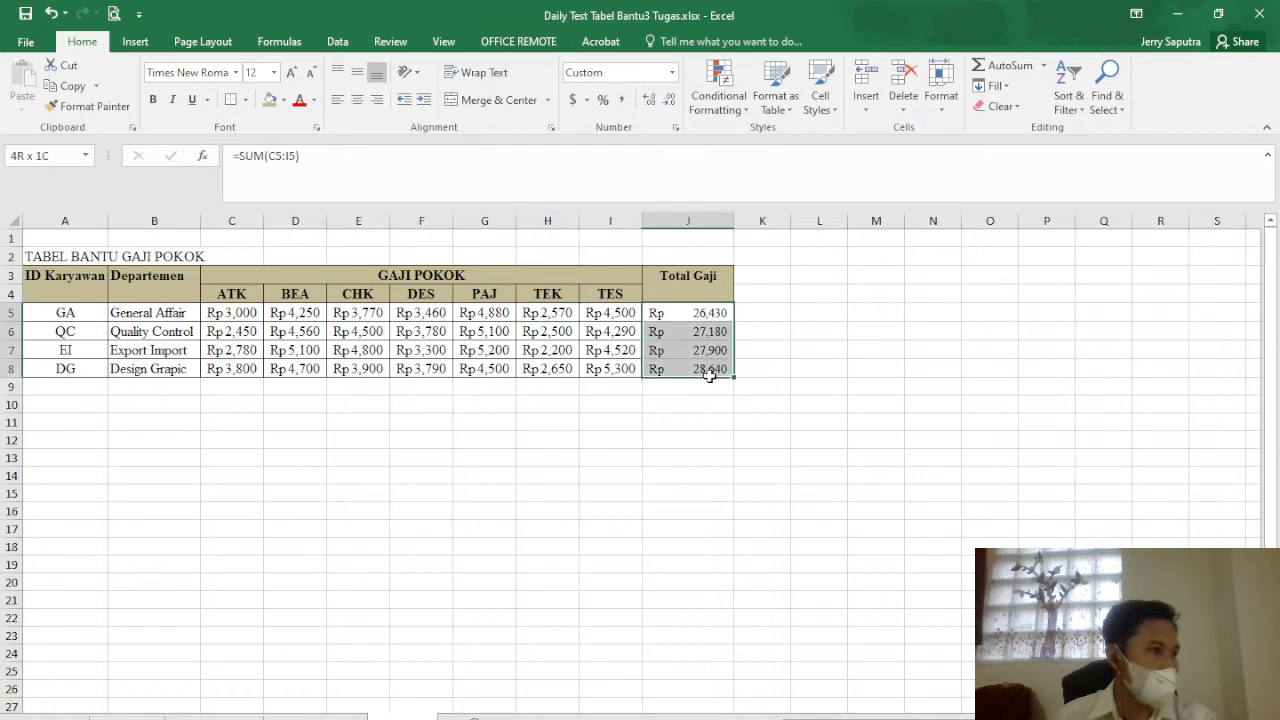
{"action": "left_click", "coordinate": [274, 72]}
{"action": "left_click", "coordinate": [851, 369]}
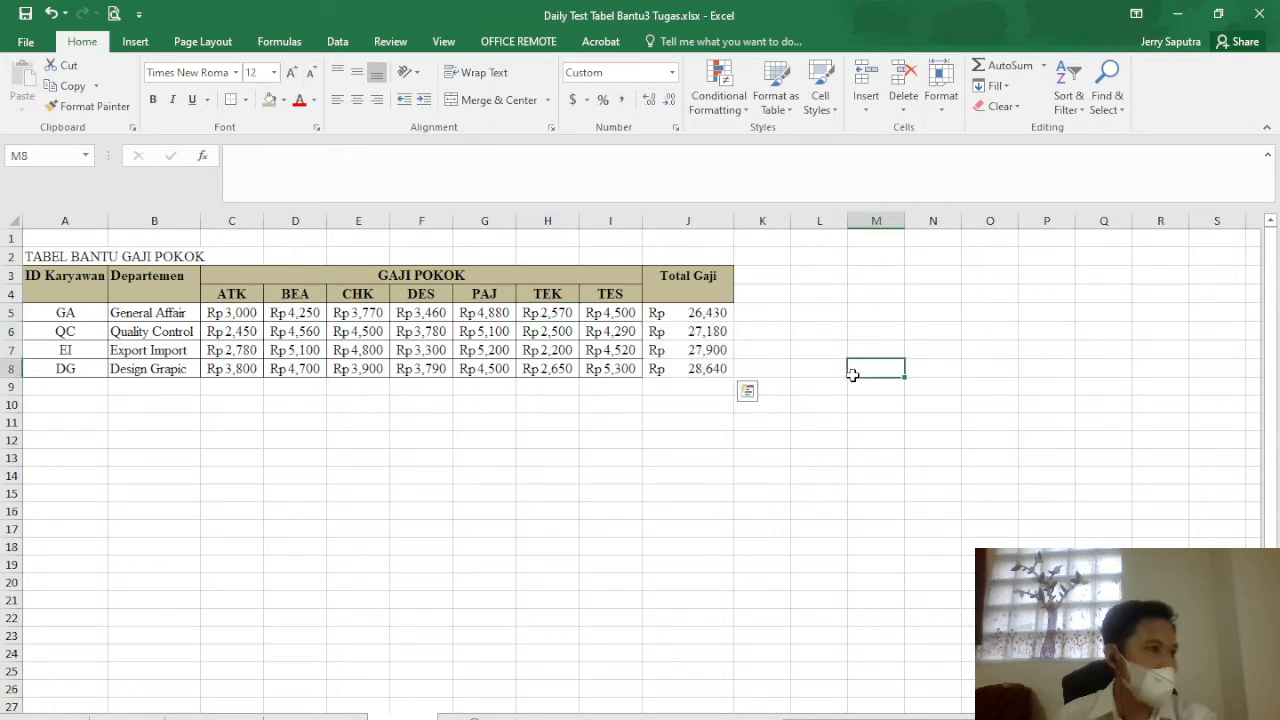
- Add borders to the Total Gaji value cells J5:J8
{"action": "left_click_drag", "start_coordinate": [700, 314], "coordinate": [697, 368]}
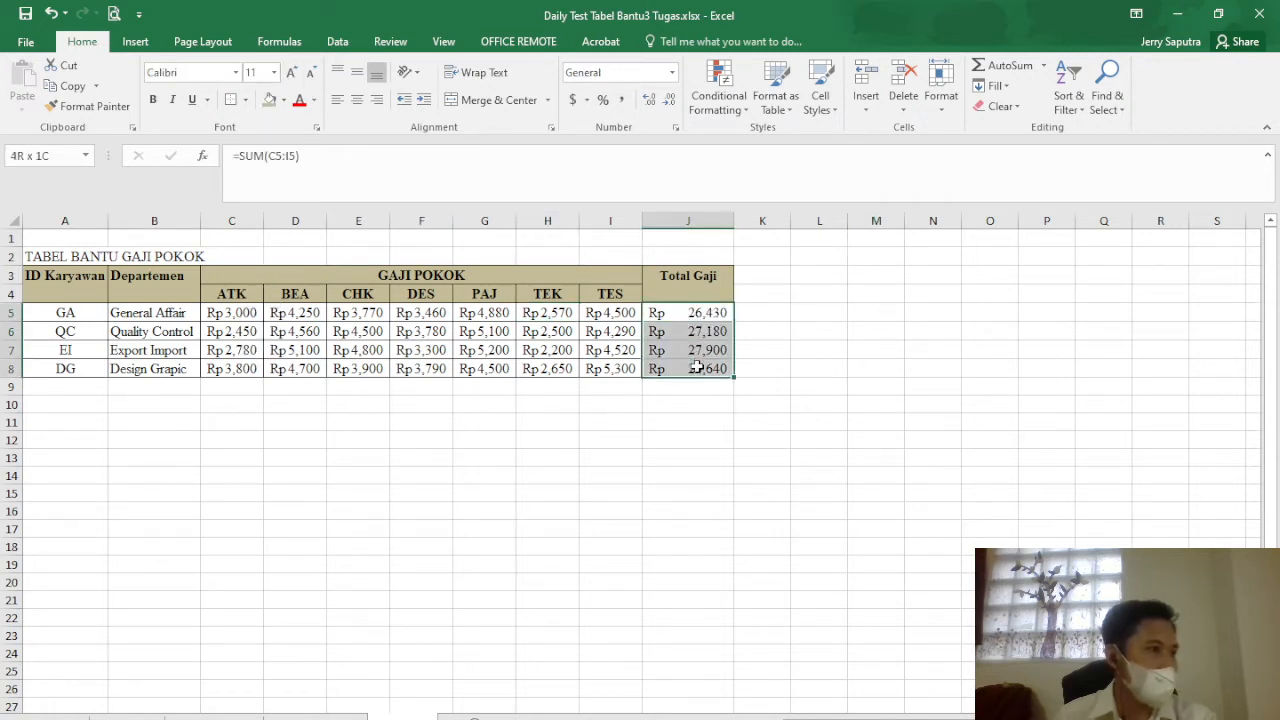
{"action": "left_click", "coordinate": [245, 100]}
{"action": "left_click", "coordinate": [275, 251]}
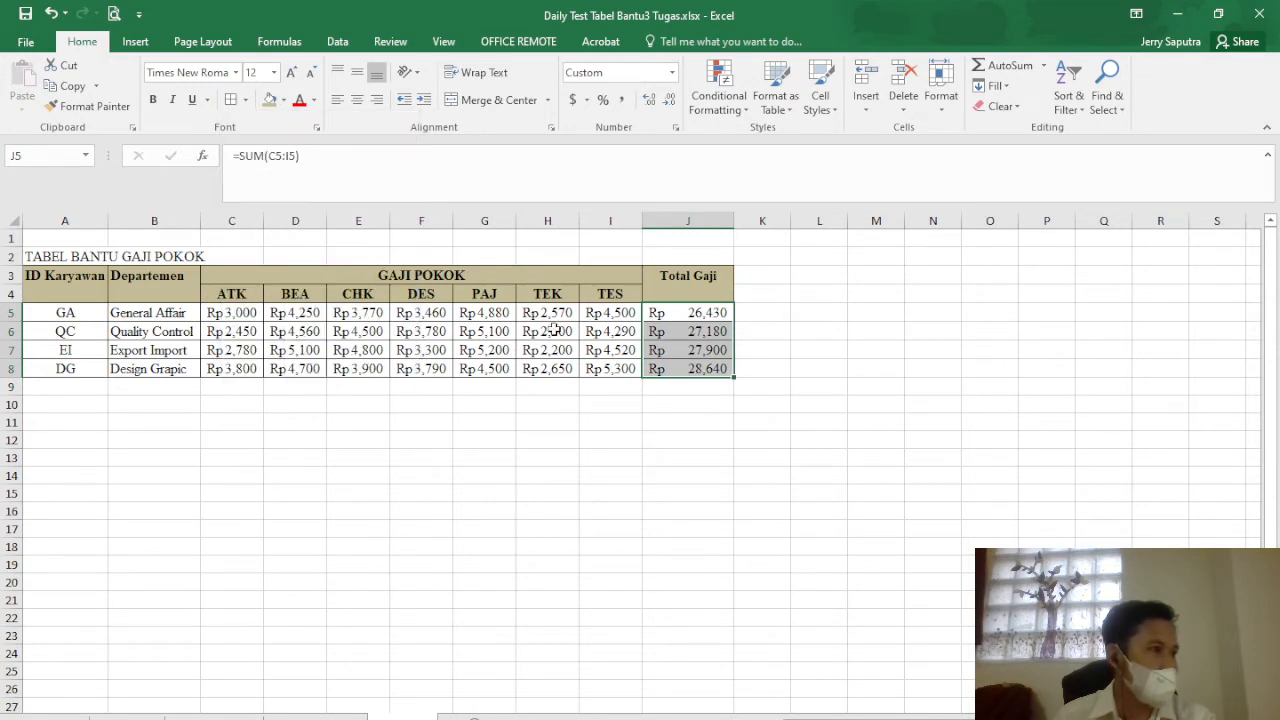
{"action": "left_click", "coordinate": [914, 389]}
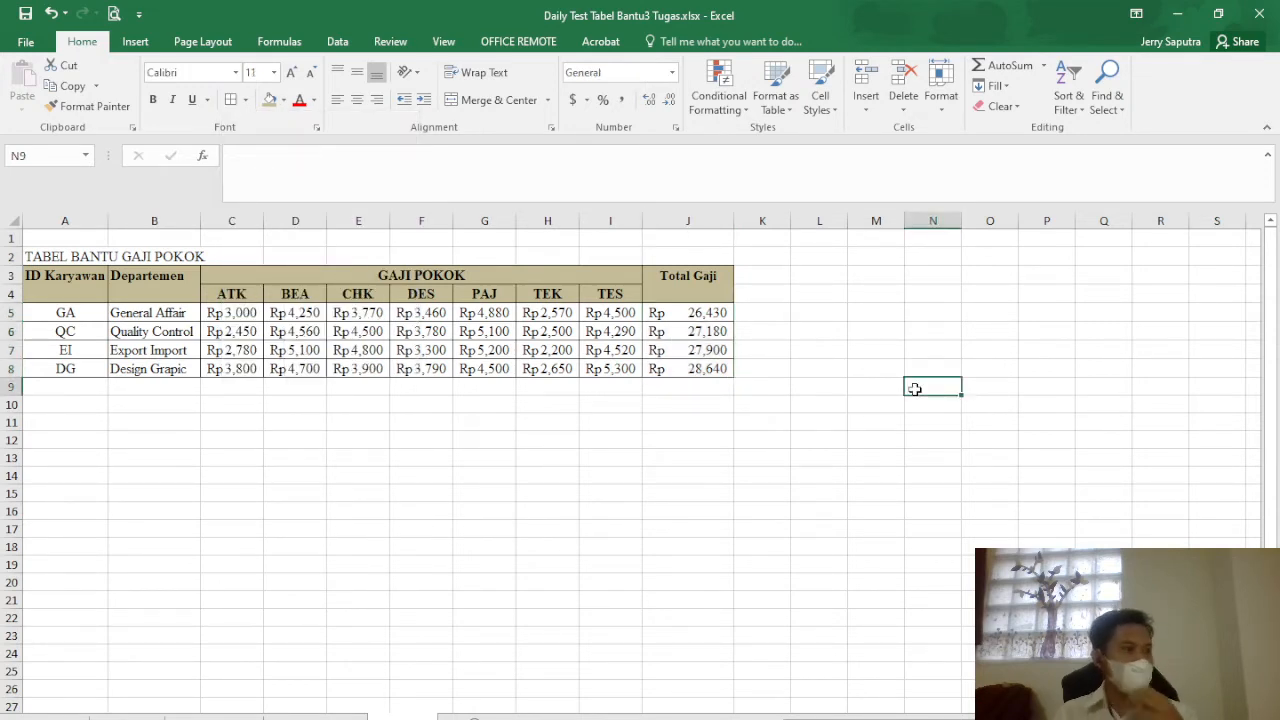
{"action": "left_click", "coordinate": [926, 329]}
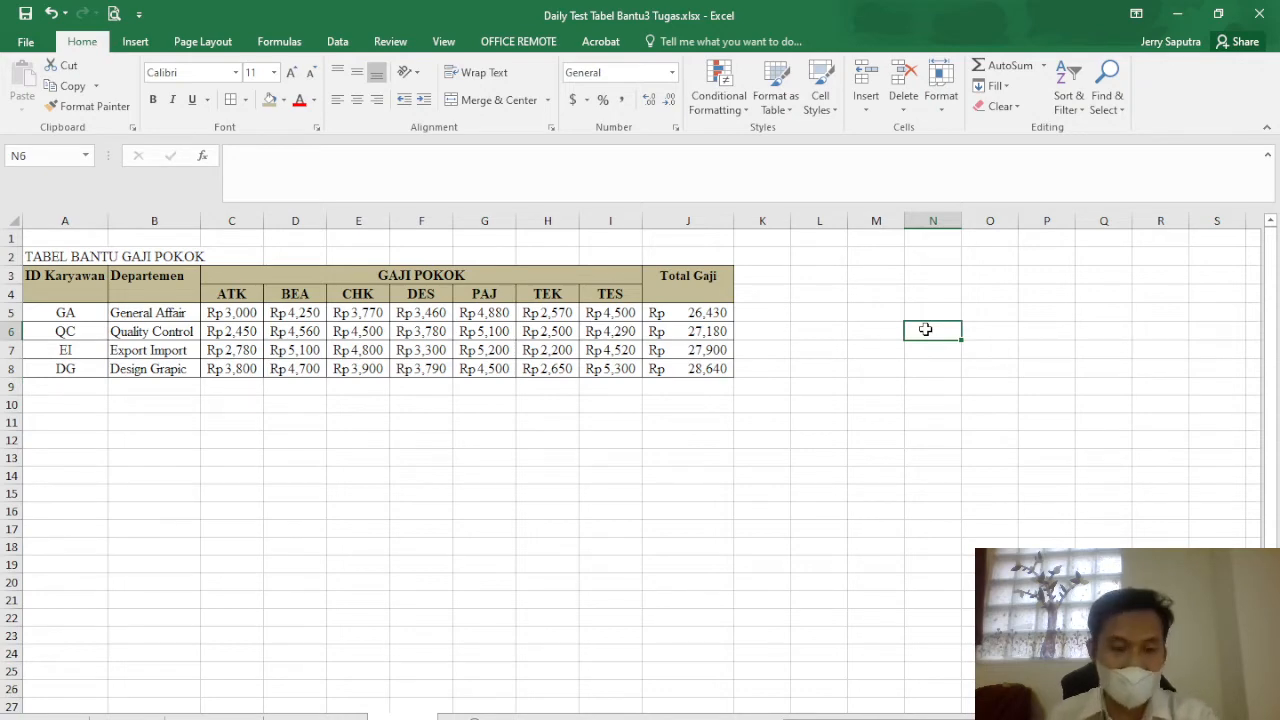
- Review the Ketentuan GRAPHIC chart requirements on the task sheet and check which ranges of the base-salary table to chart
{"action": "left_click", "coordinate": [475, 716]}
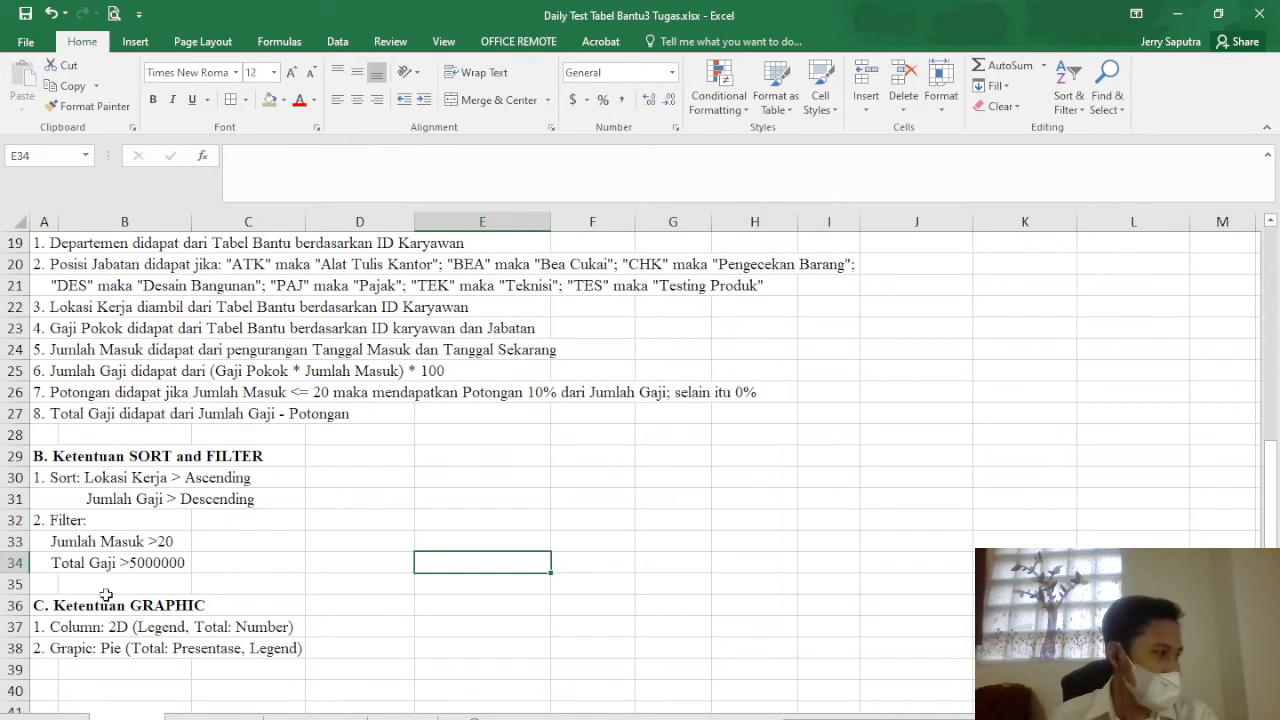
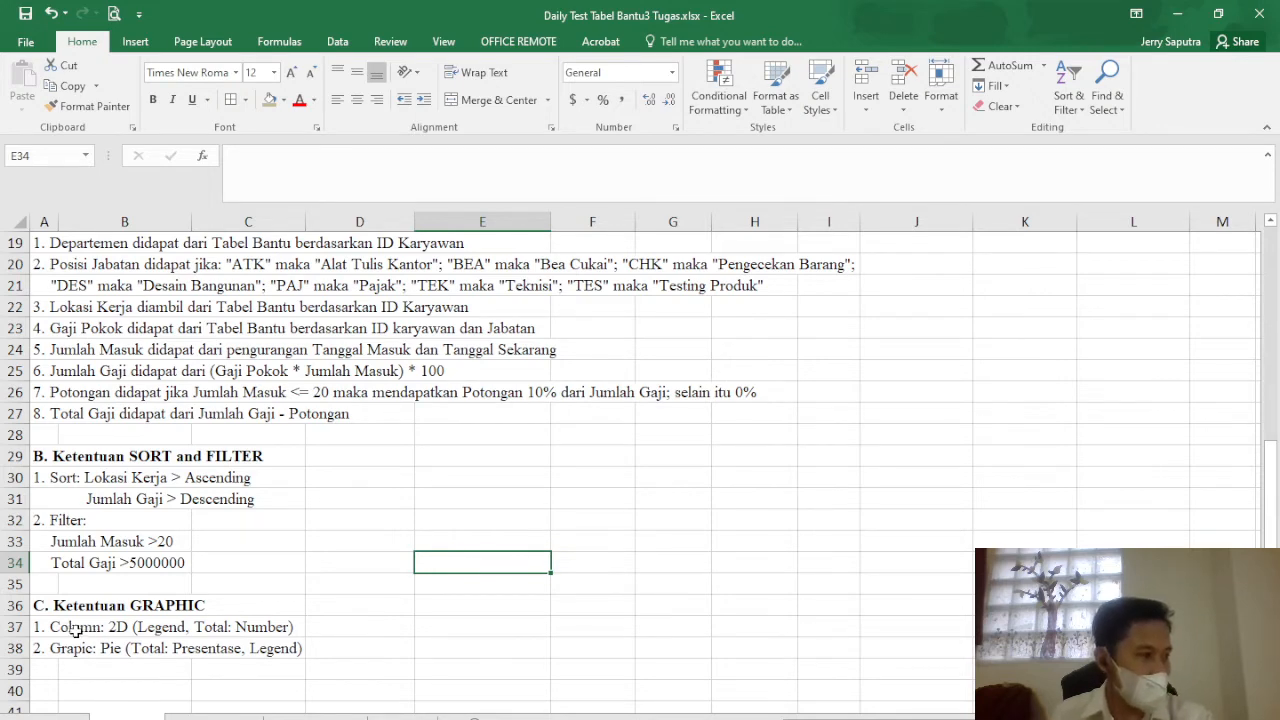
{"action": "left_click", "coordinate": [402, 716]}
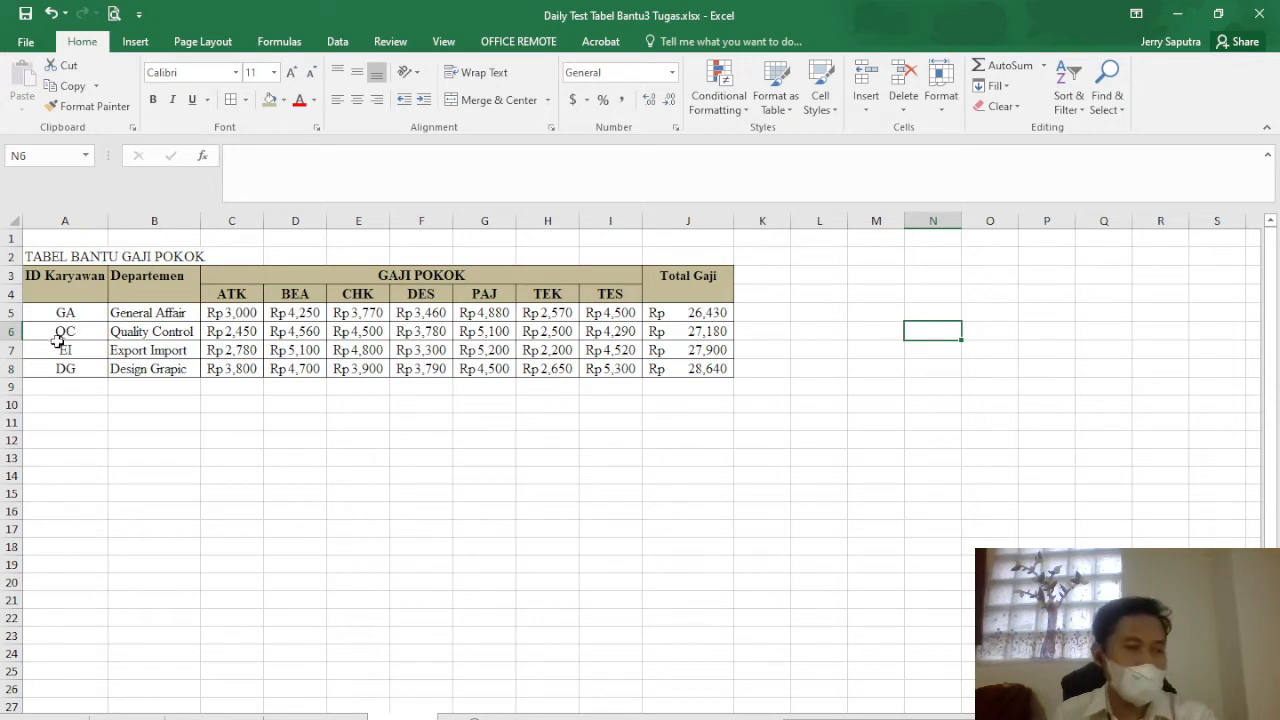
{"action": "left_click_drag", "start_coordinate": [69, 277], "coordinate": [73, 370]}
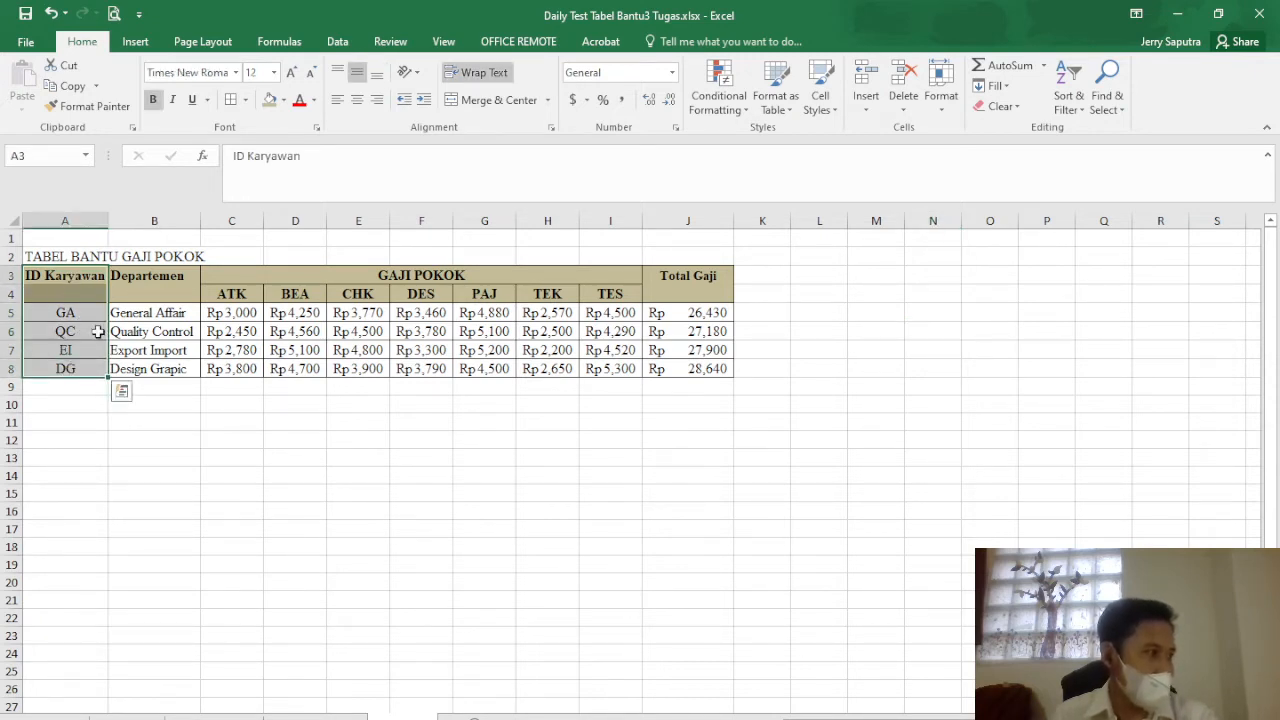
{"action": "left_click_drag", "start_coordinate": [175, 275], "coordinate": [707, 372]}
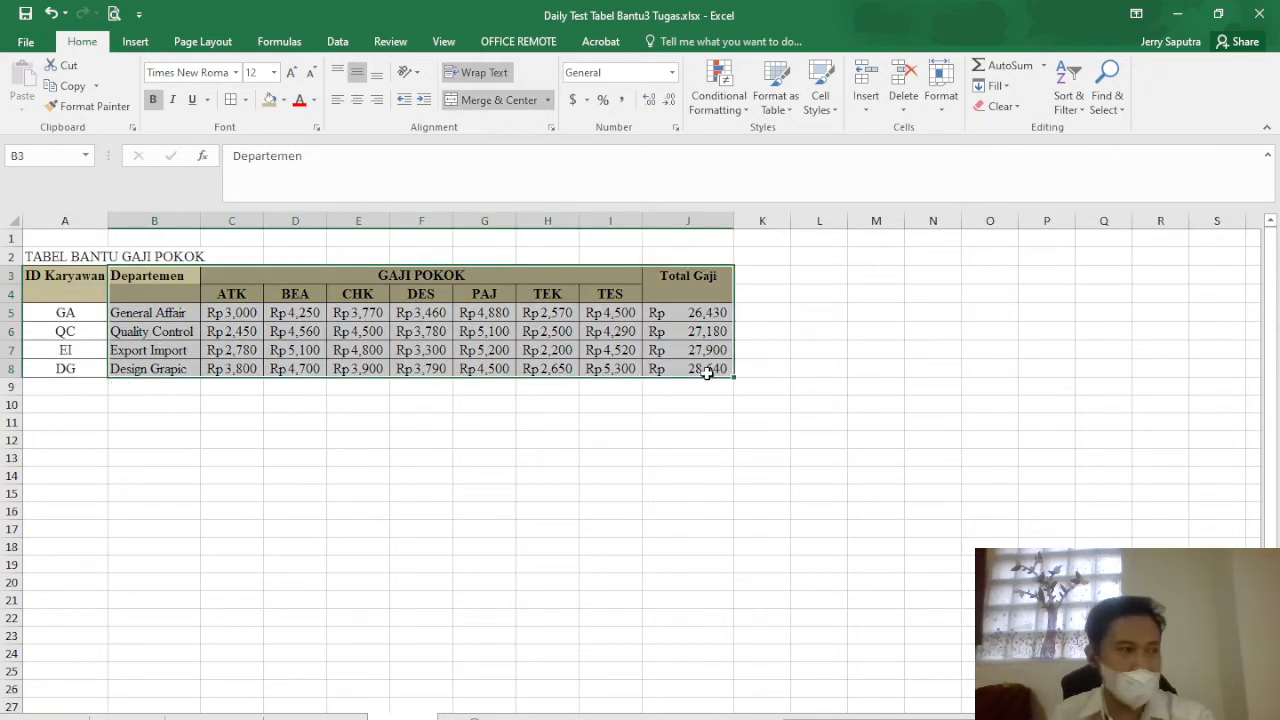
{"action": "left_click", "coordinate": [158, 478]}
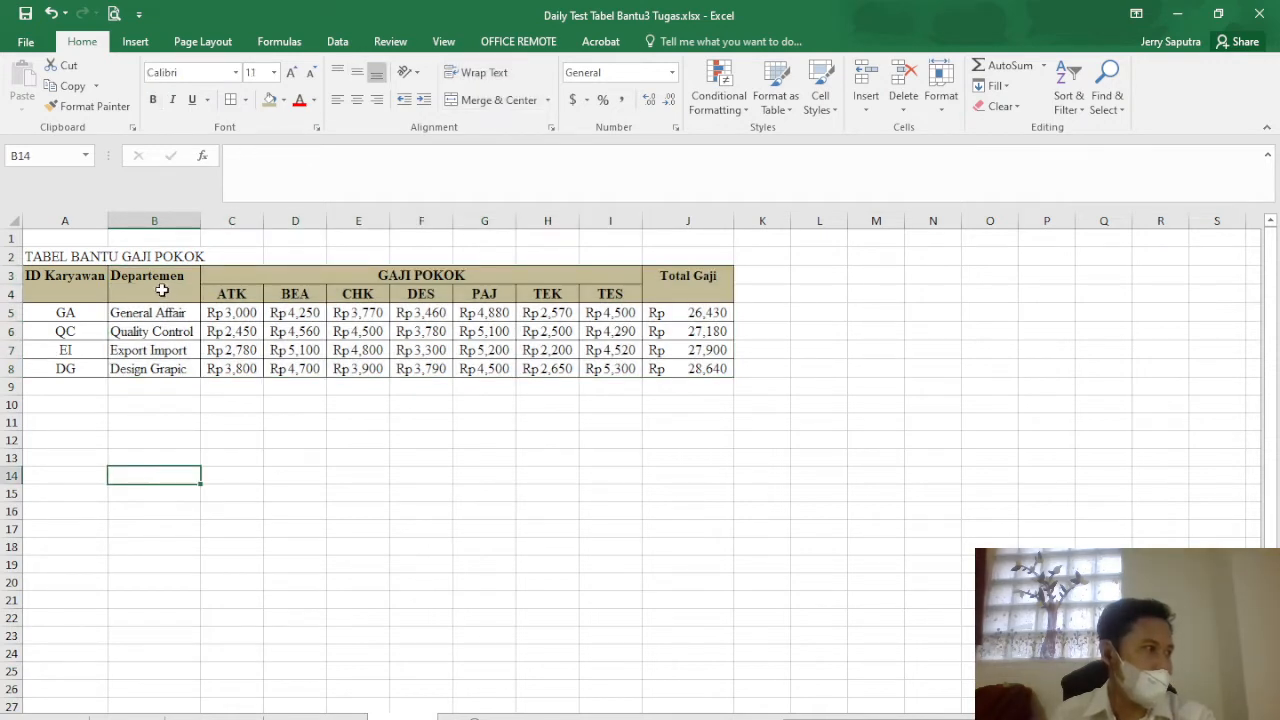
{"action": "left_click_drag", "start_coordinate": [162, 290], "coordinate": [718, 372]}
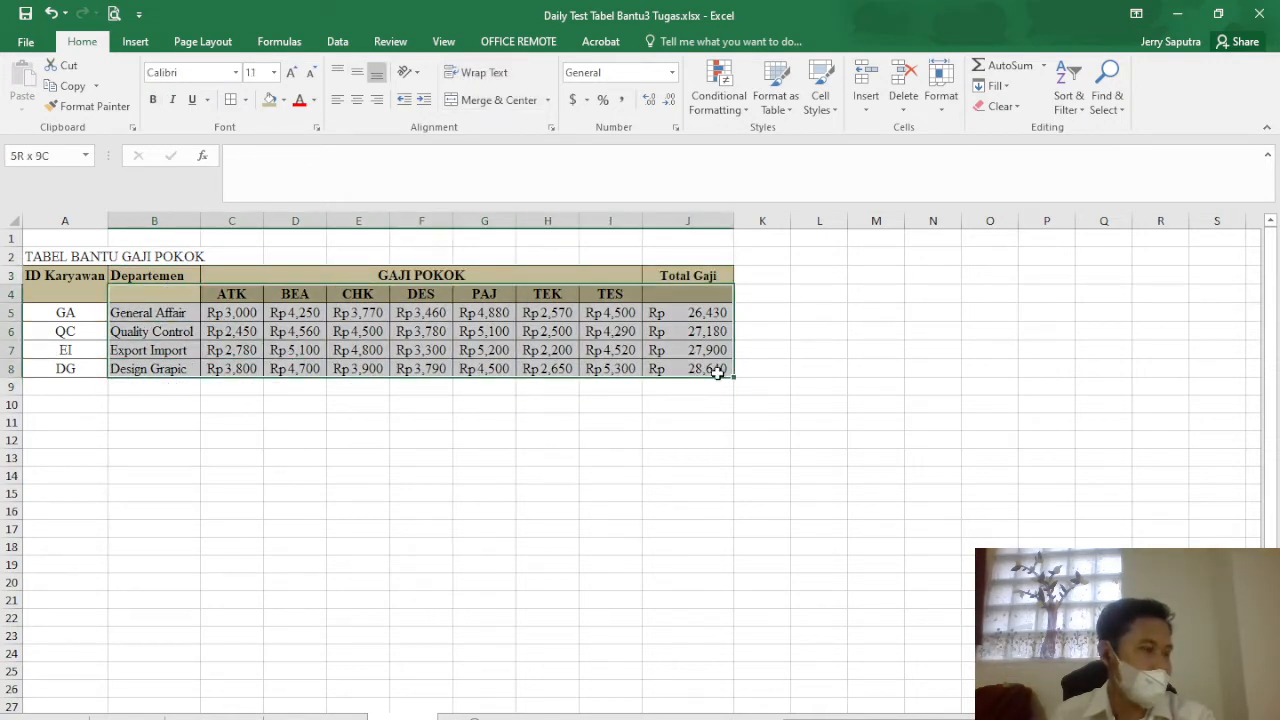
{"action": "left_click", "coordinate": [554, 451]}
{"action": "left_click_drag", "start_coordinate": [148, 274], "coordinate": [697, 374]}
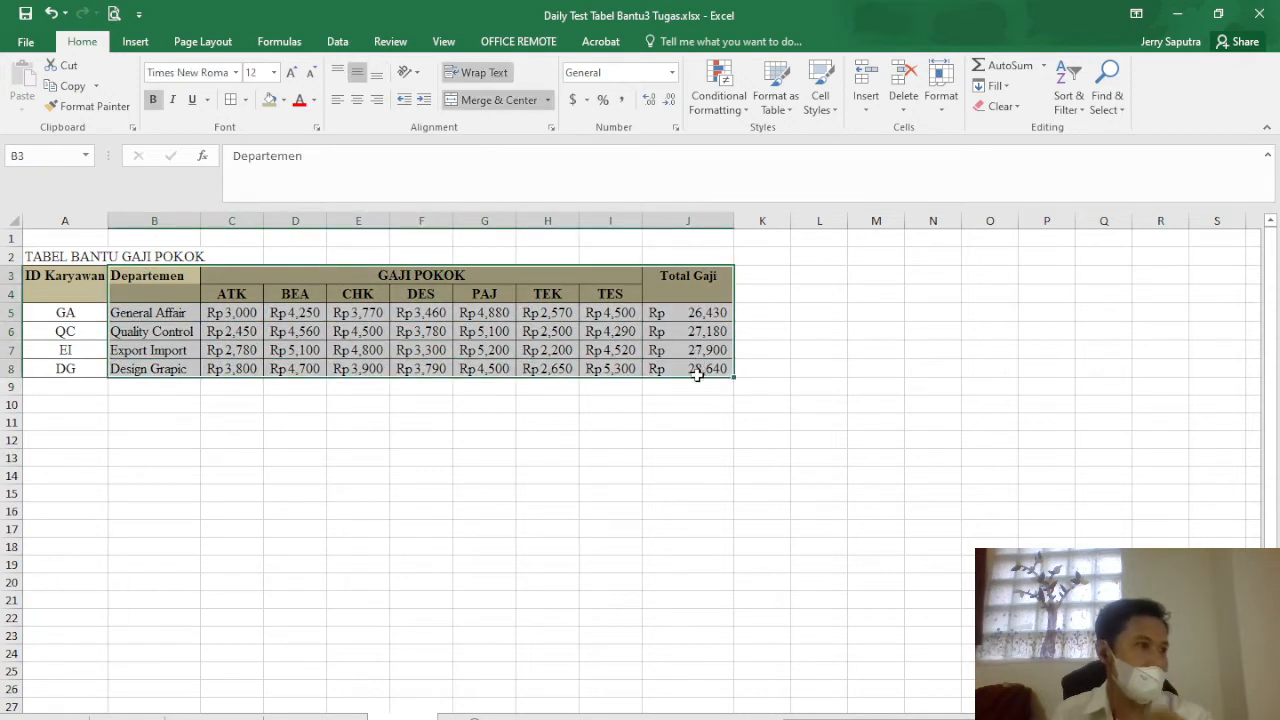
{"action": "left_click", "coordinate": [667, 442]}
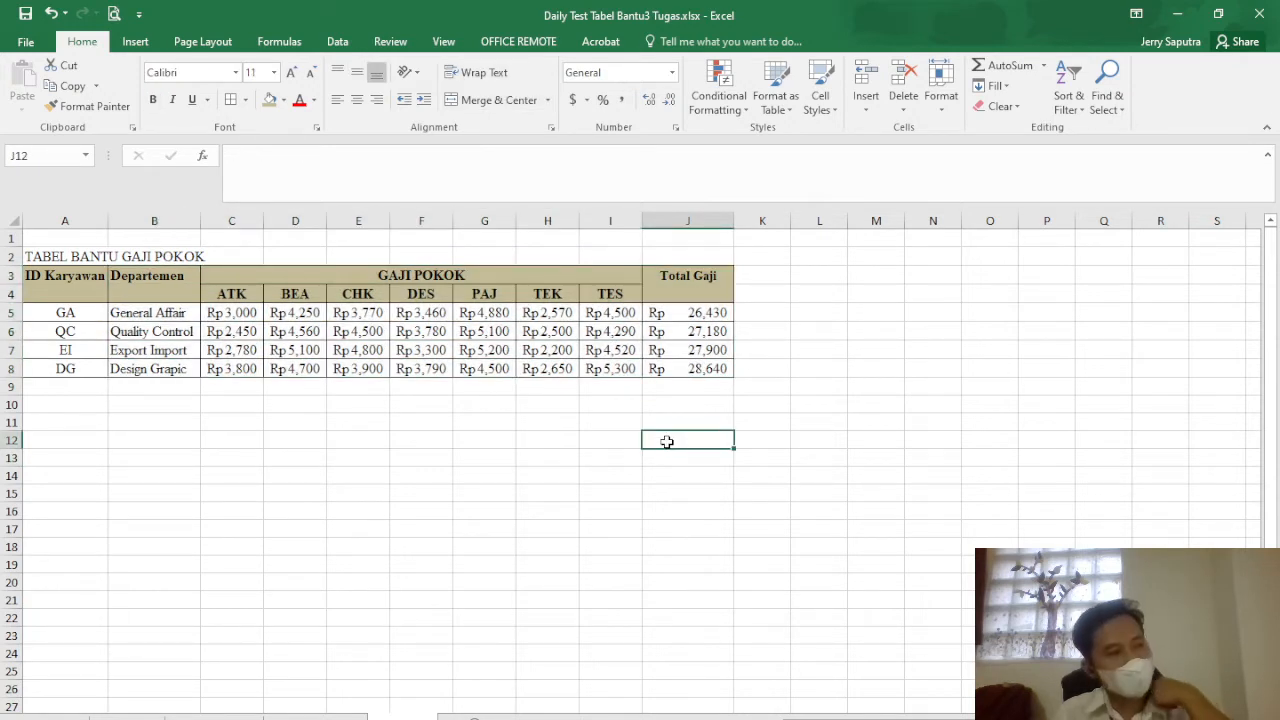
{"action": "left_click", "coordinate": [602, 408]}
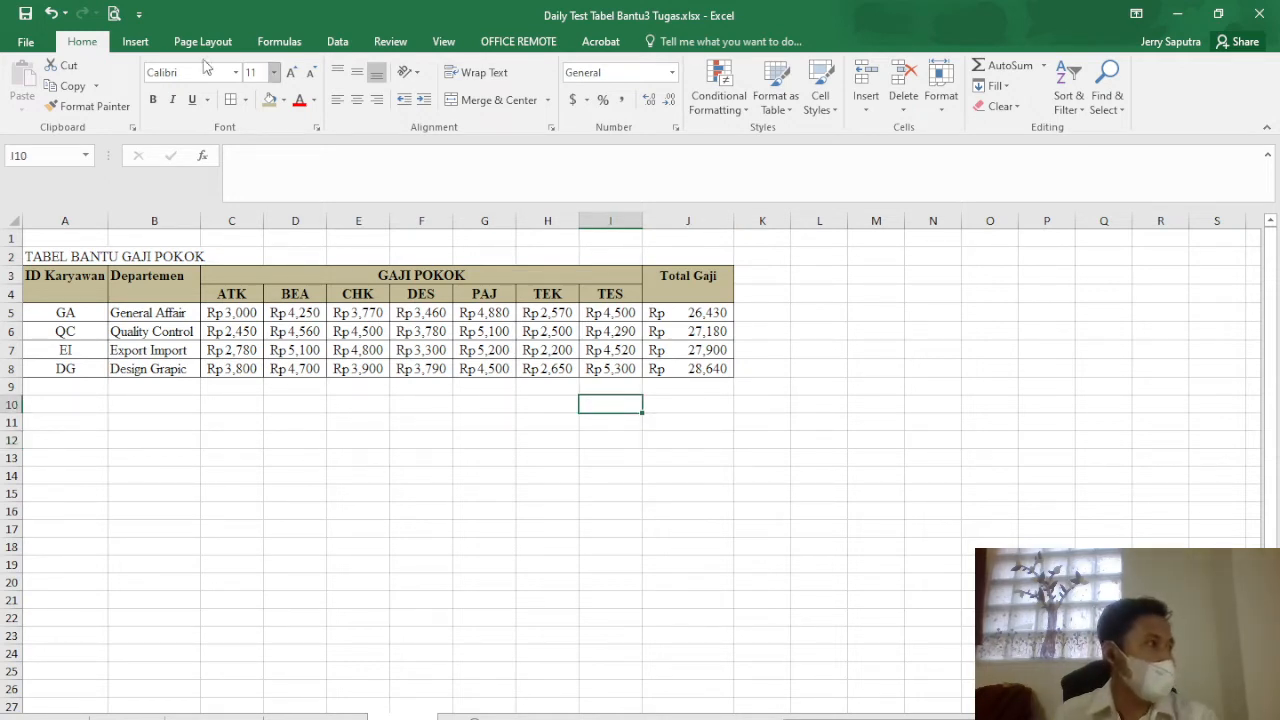
- Preview a 2-D clustered column chart of the range B3:J8, including the Total Gaji column
{"action": "left_click", "coordinate": [130, 43]}
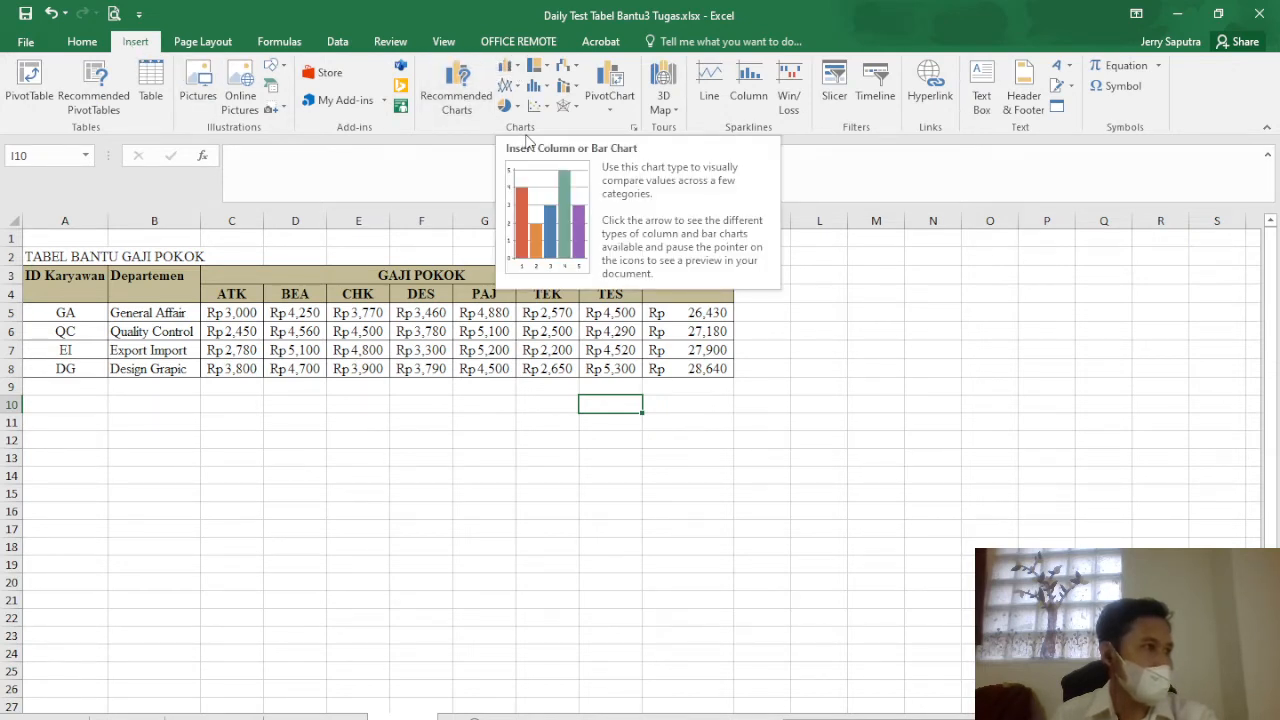
{"action": "left_click", "coordinate": [517, 66]}
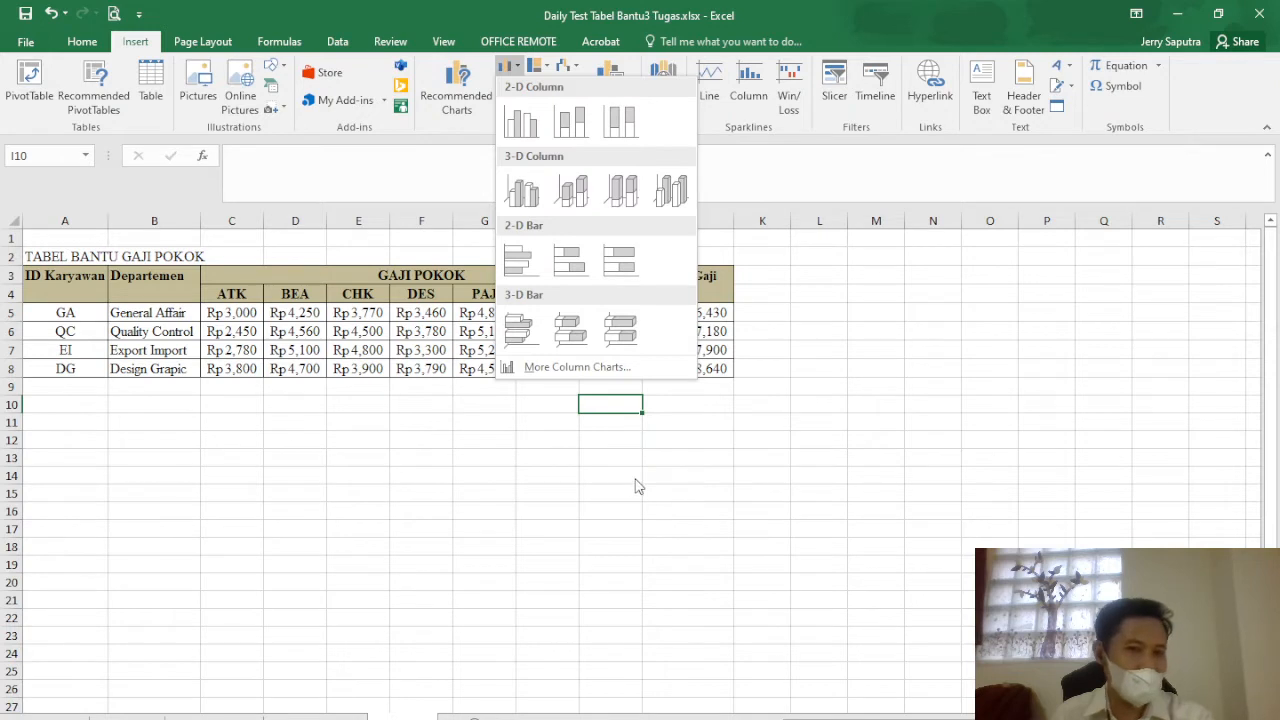
{"action": "left_click", "coordinate": [464, 463]}
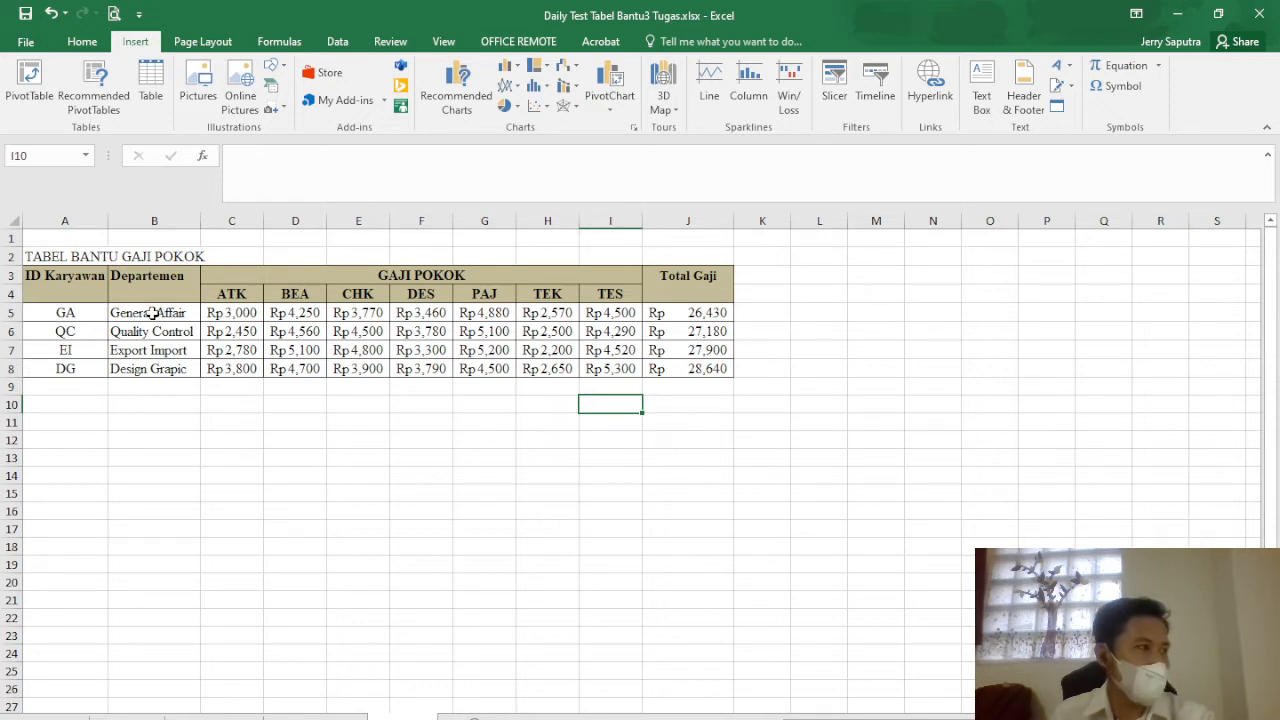
{"action": "left_click_drag", "start_coordinate": [152, 313], "coordinate": [720, 366]}
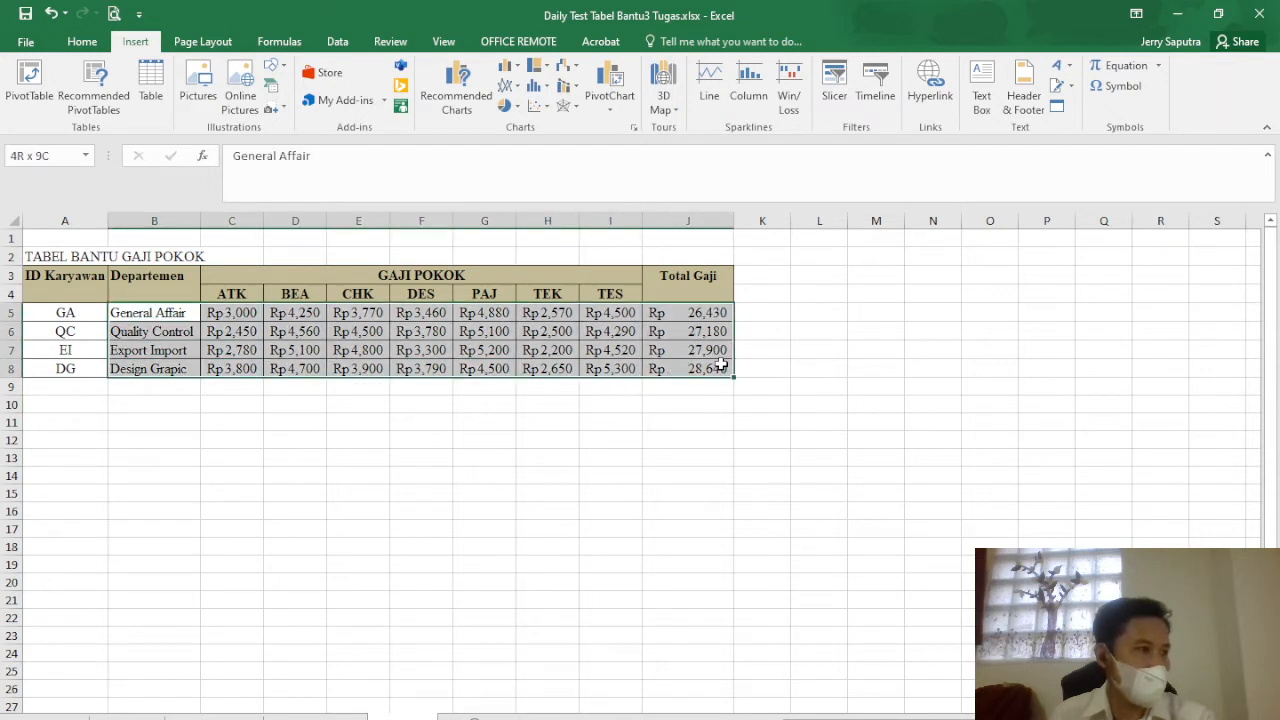
{"action": "left_click_drag", "start_coordinate": [148, 276], "coordinate": [706, 364]}
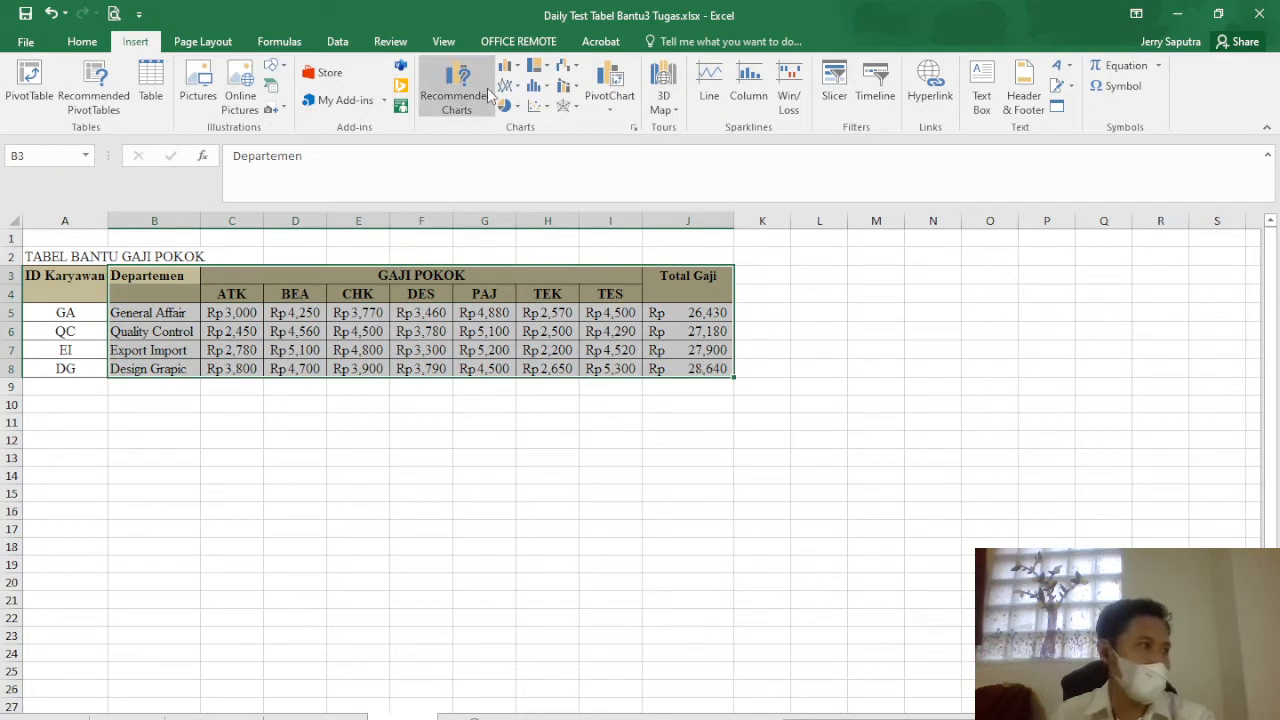
{"action": "left_click", "coordinate": [518, 68]}
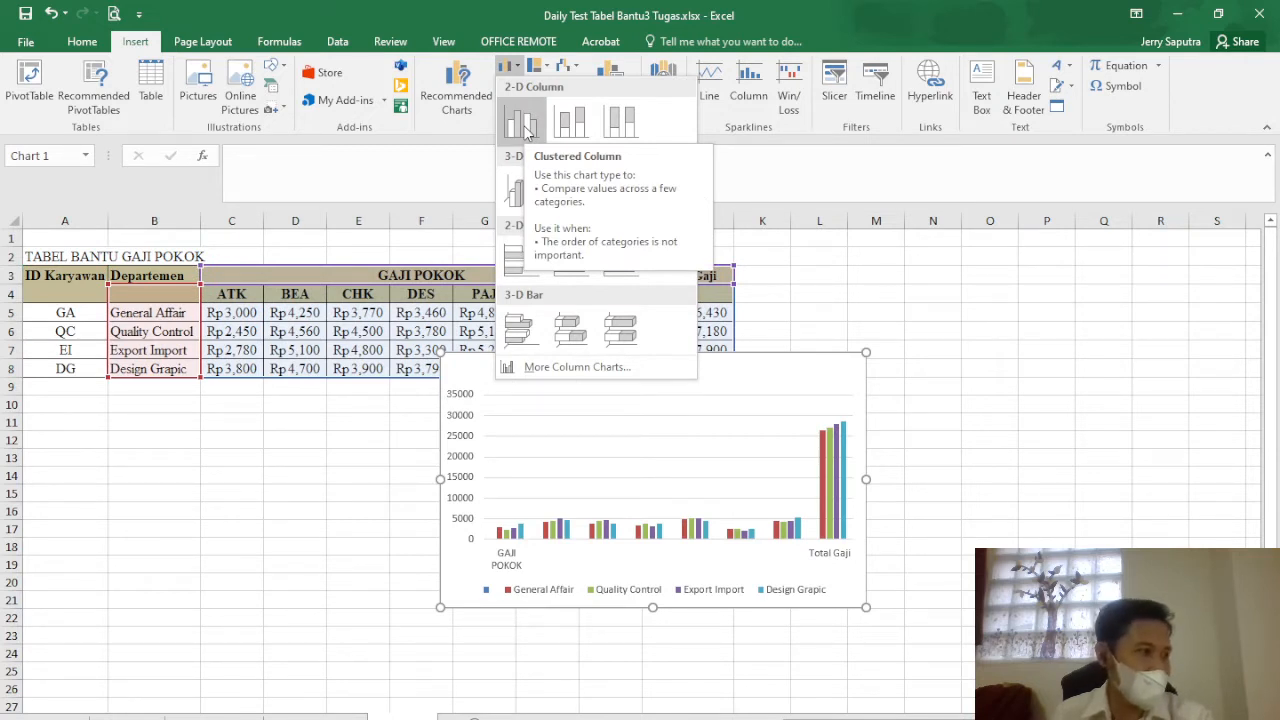
{"action": "left_click", "coordinate": [270, 494]}
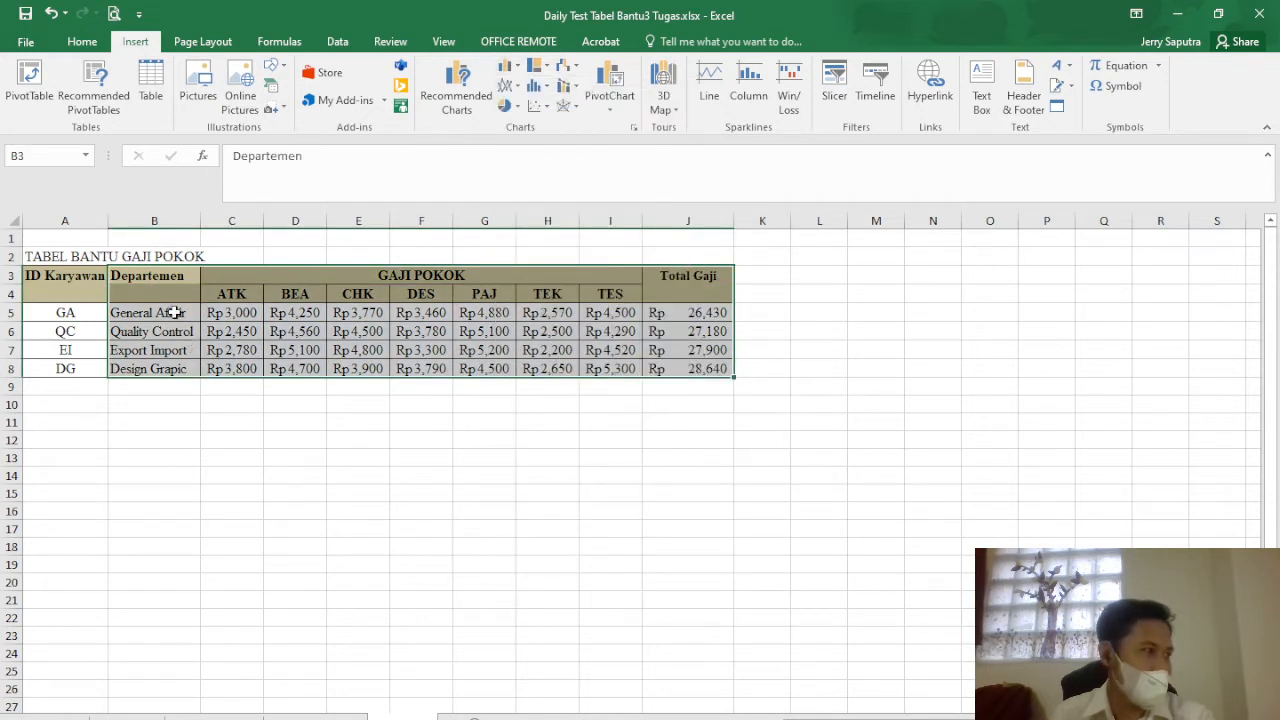
{"action": "left_click", "coordinate": [174, 313]}
{"action": "left_click_drag", "start_coordinate": [156, 296], "coordinate": [690, 368]}
{"action": "left_click", "coordinate": [520, 66]}
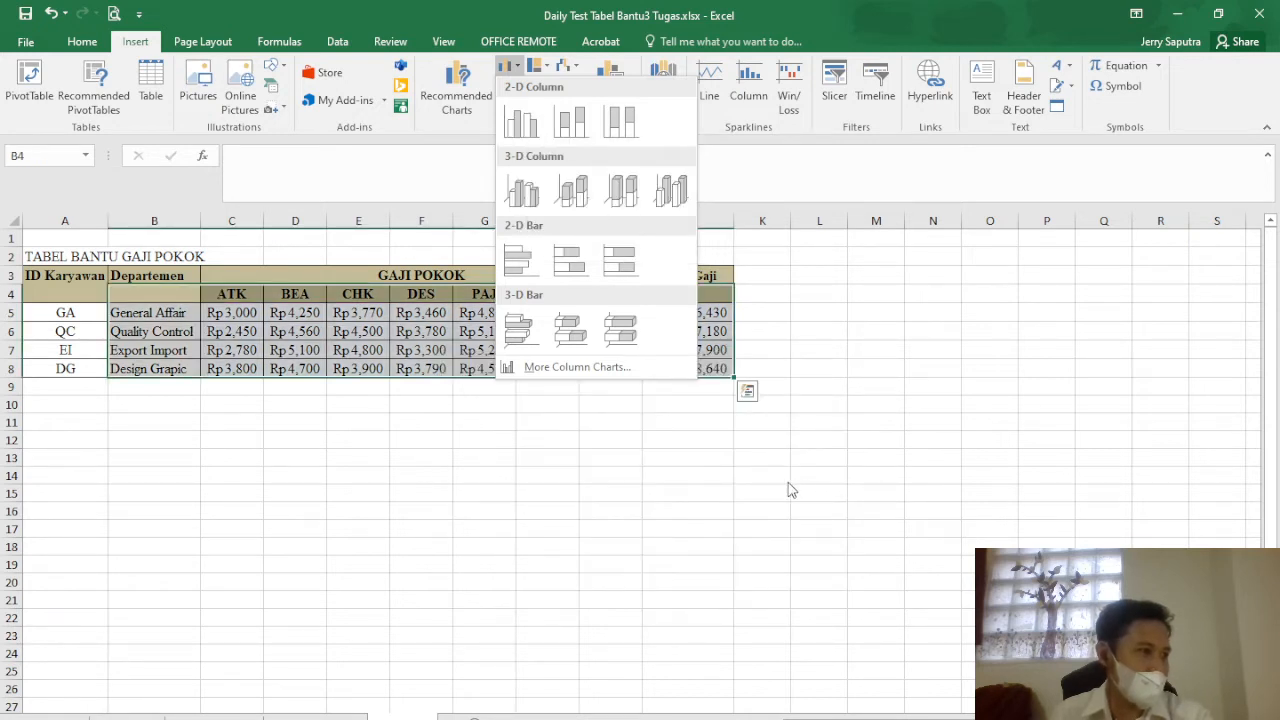
{"action": "left_click", "coordinate": [786, 483]}
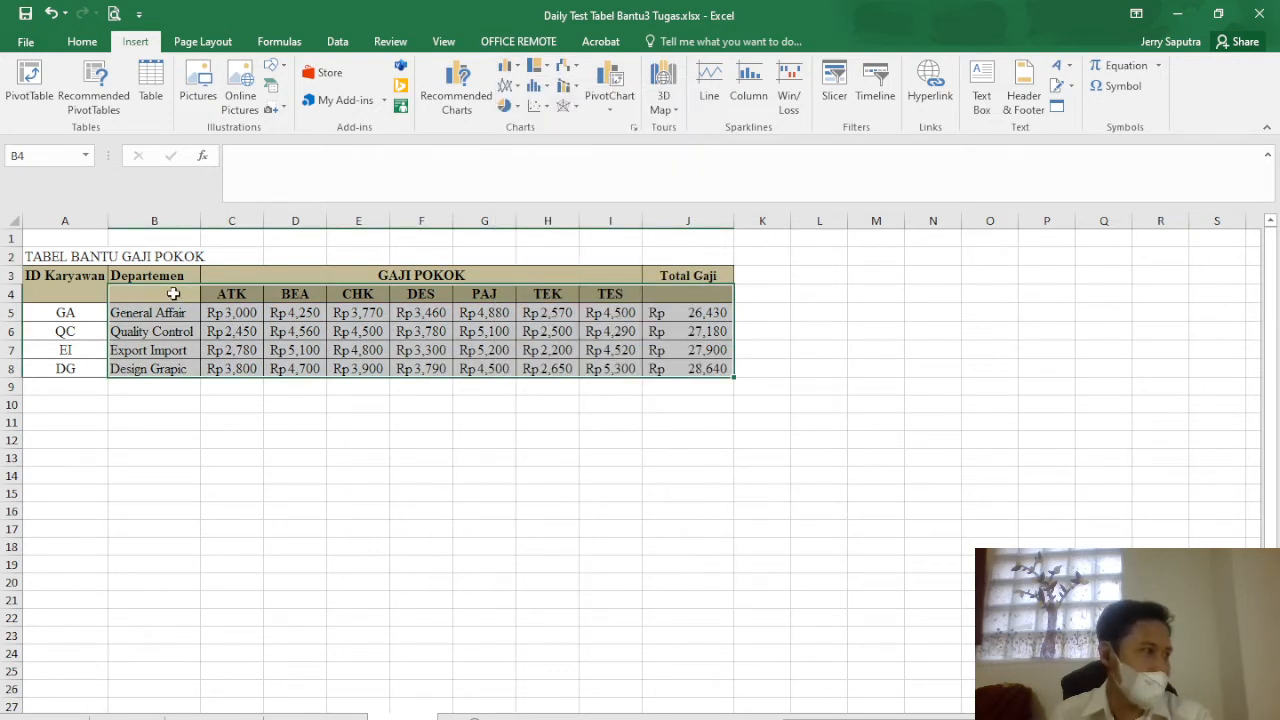
- Preview a 2-D clustered column chart of the range B4:I8 and recheck the Ketentuan GRAPHIC requirements on the task sheet
{"action": "left_click_drag", "start_coordinate": [171, 290], "coordinate": [595, 370]}
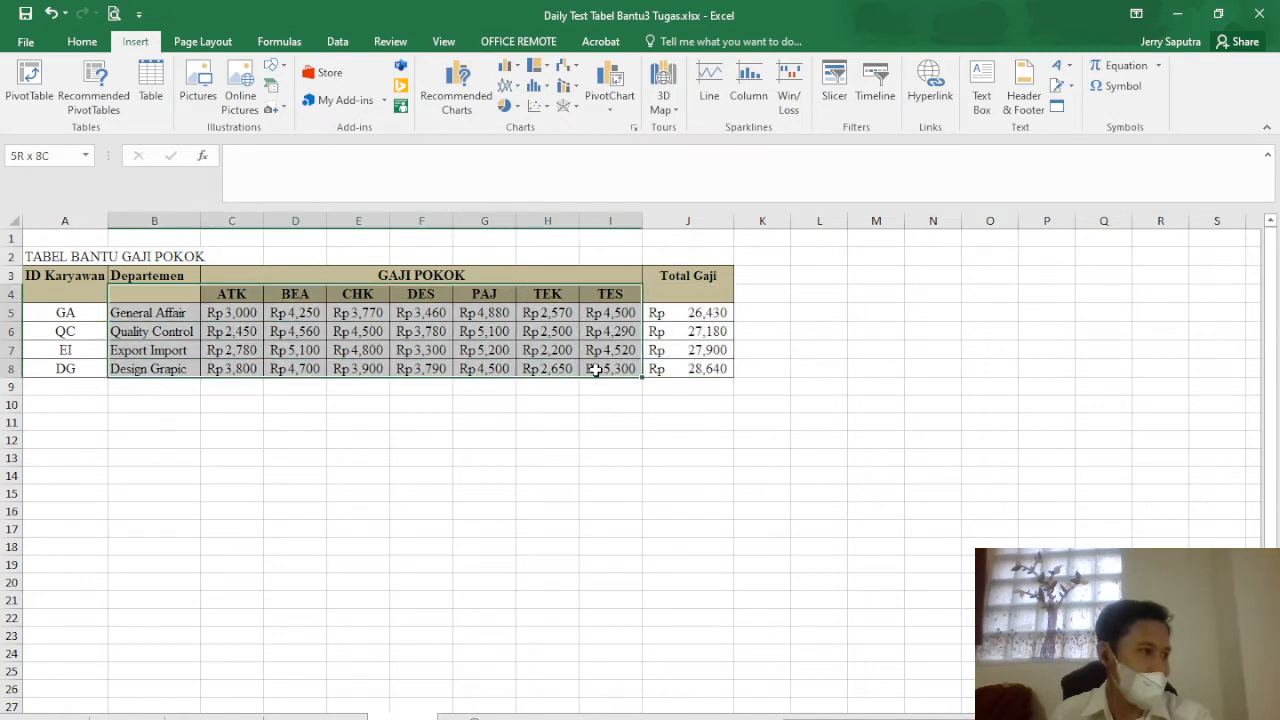
{"action": "left_click", "coordinate": [518, 68]}
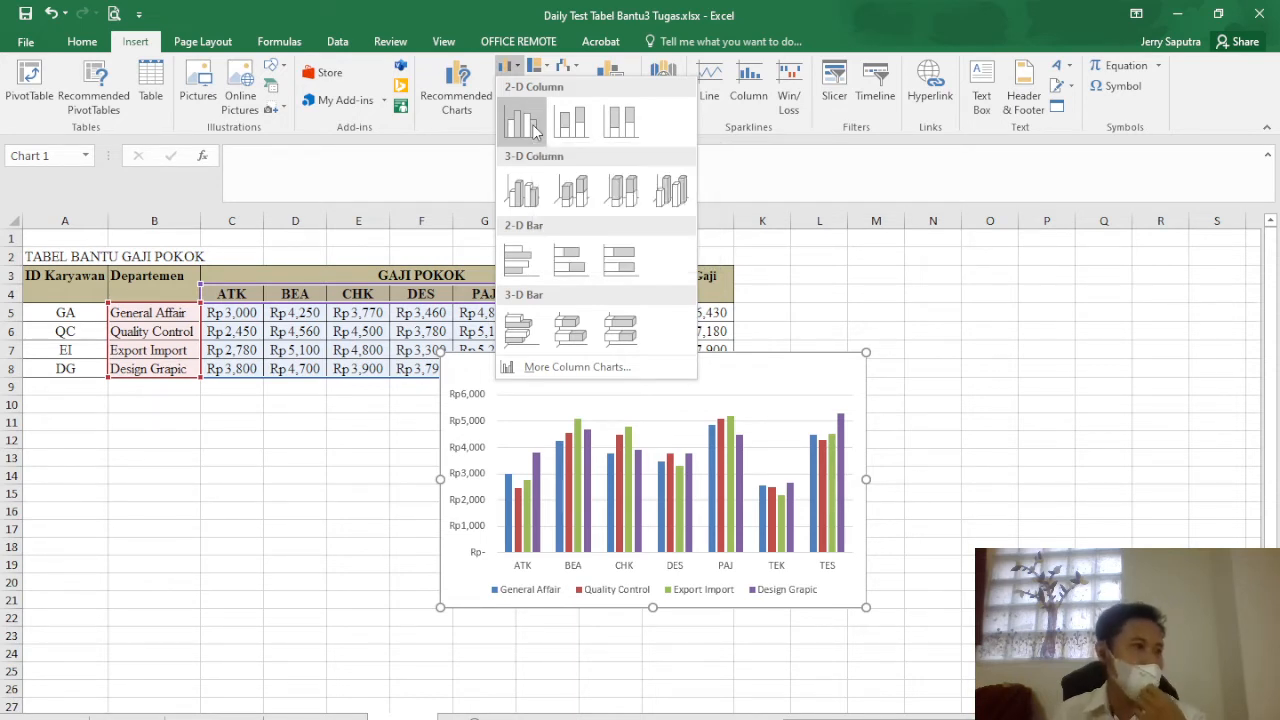
{"action": "left_click", "coordinate": [128, 716]}
{"action": "left_click", "coordinate": [128, 716]}
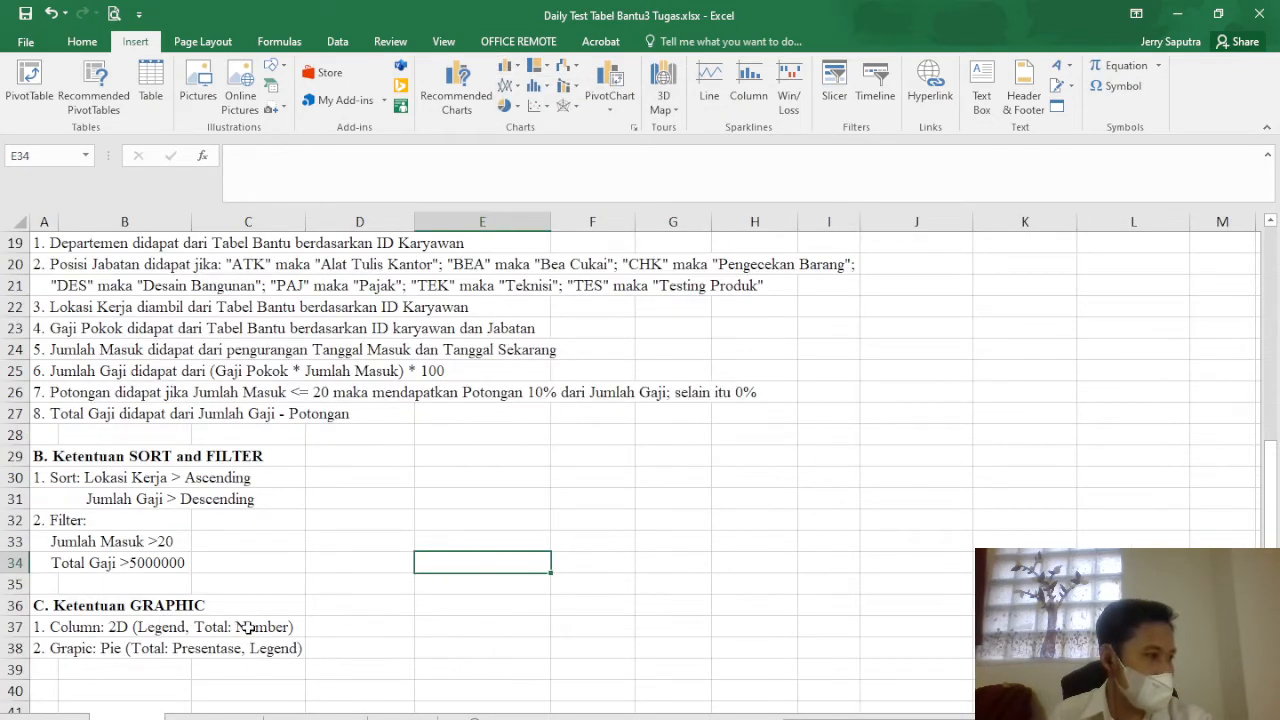
{"action": "left_click", "coordinate": [355, 716]}
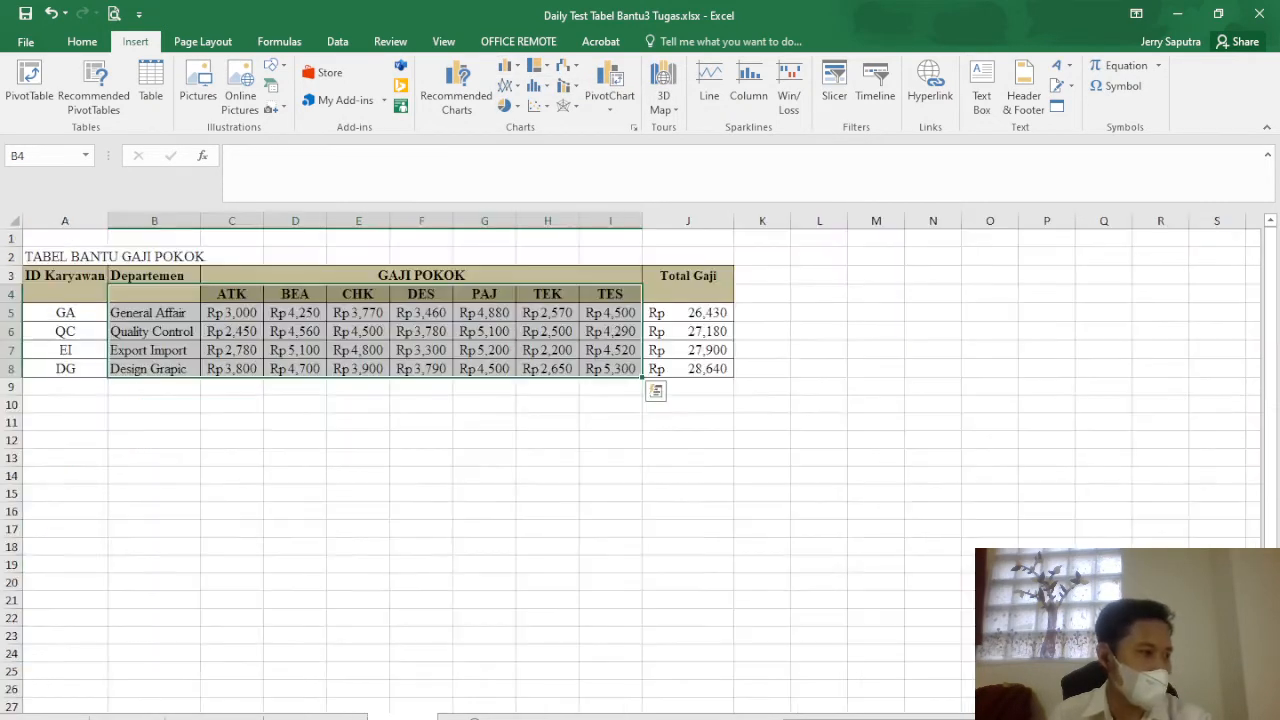
- Insert a 2-D clustered column chart of the range B4:I8 and place it below the base-salary table, starting at about row 10
{"action": "left_click_drag", "start_coordinate": [176, 300], "coordinate": [605, 355]}
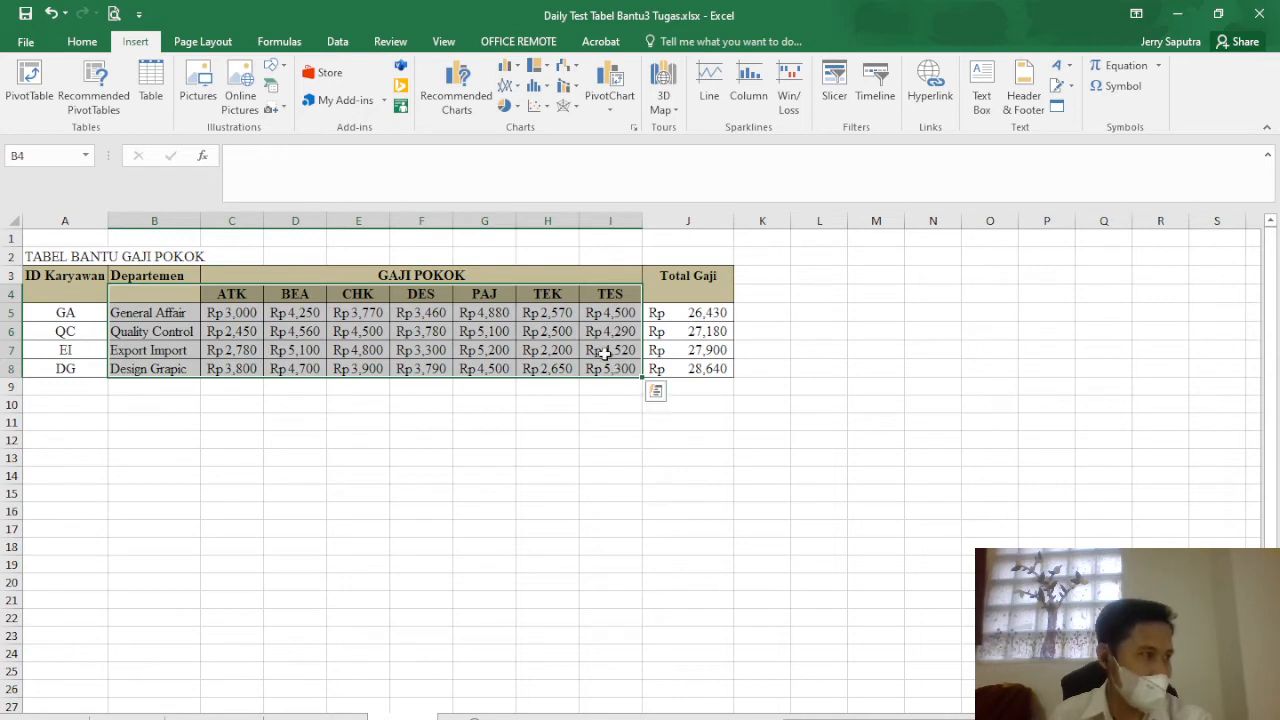
{"action": "left_click", "coordinate": [517, 65]}
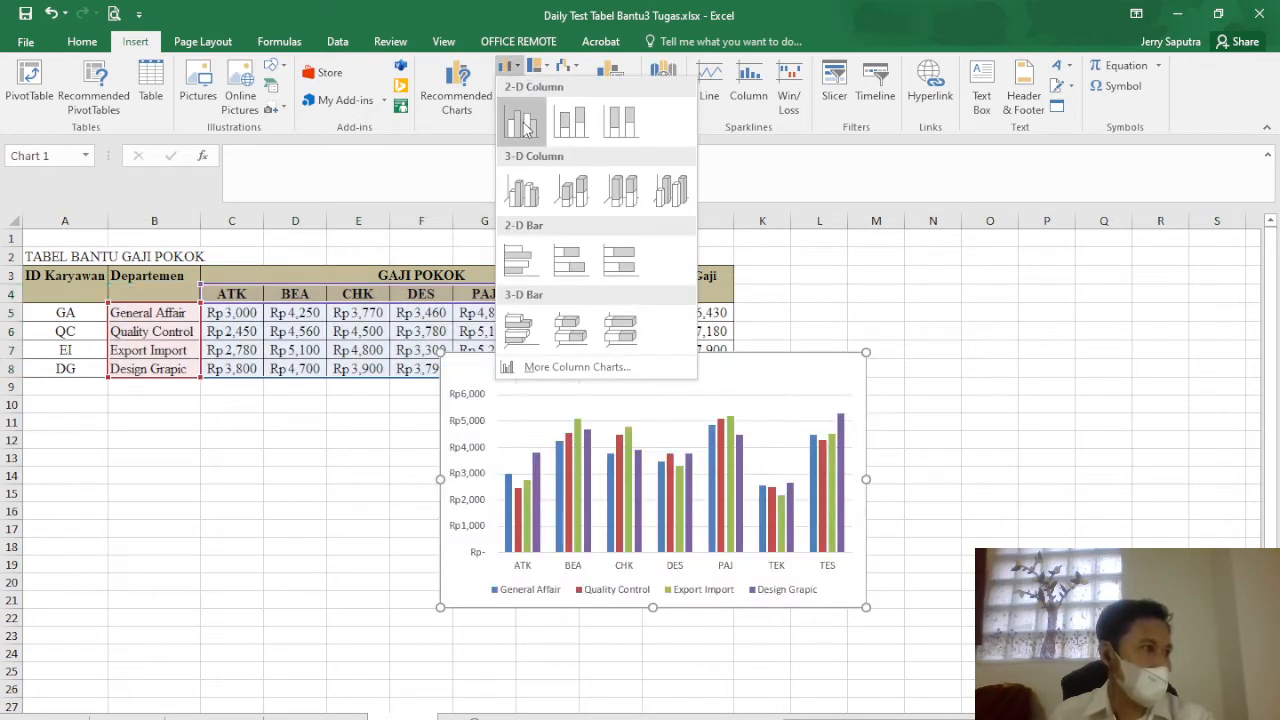
{"action": "left_click", "coordinate": [522, 122]}
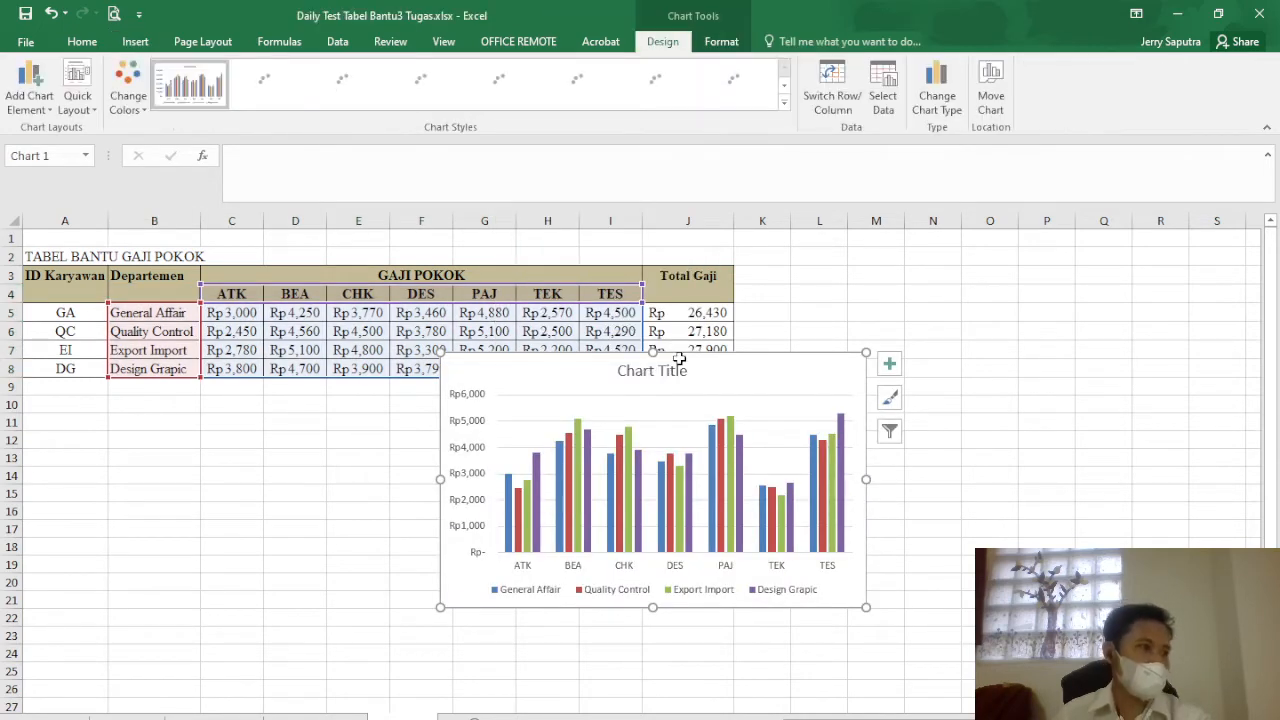
{"action": "left_click_drag", "start_coordinate": [700, 364], "coordinate": [294, 399]}
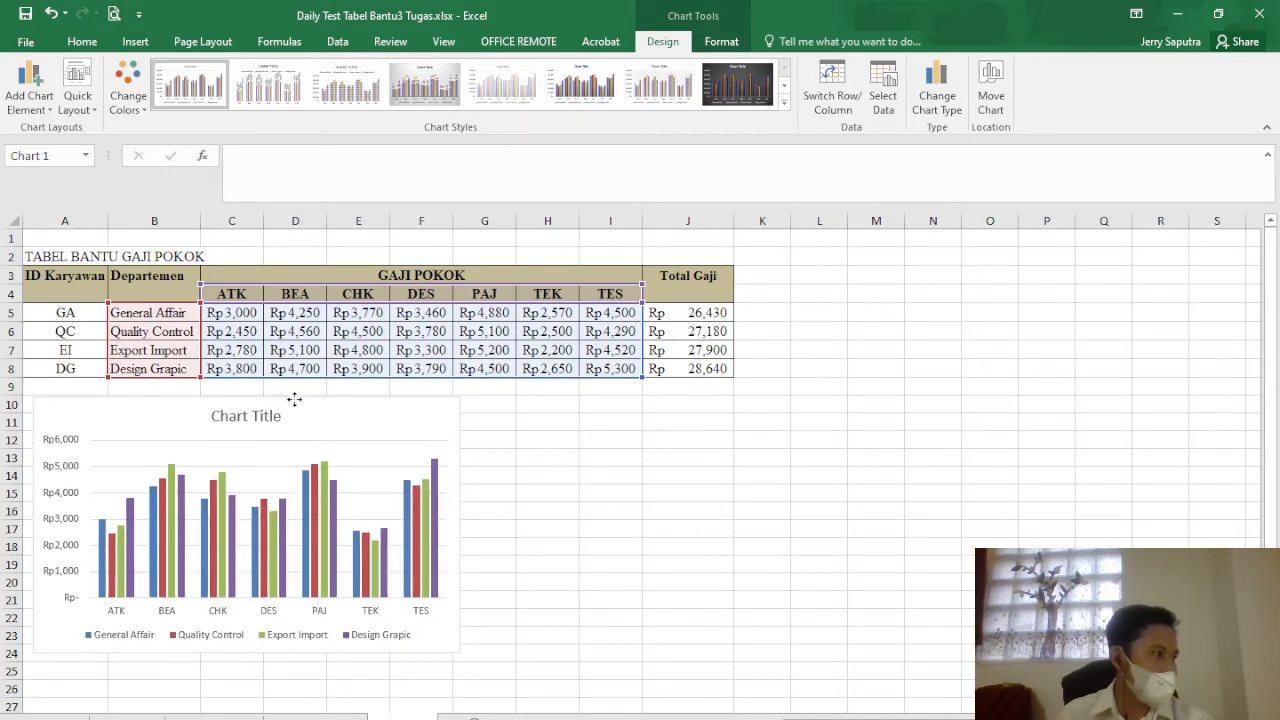
- Set the chart title to "Laporan Gaji Pokok" with "PT Hanjung Indonesia" on a second line, and compare it with the report sheet's heading
{"action": "double_click", "coordinate": [243, 416]}
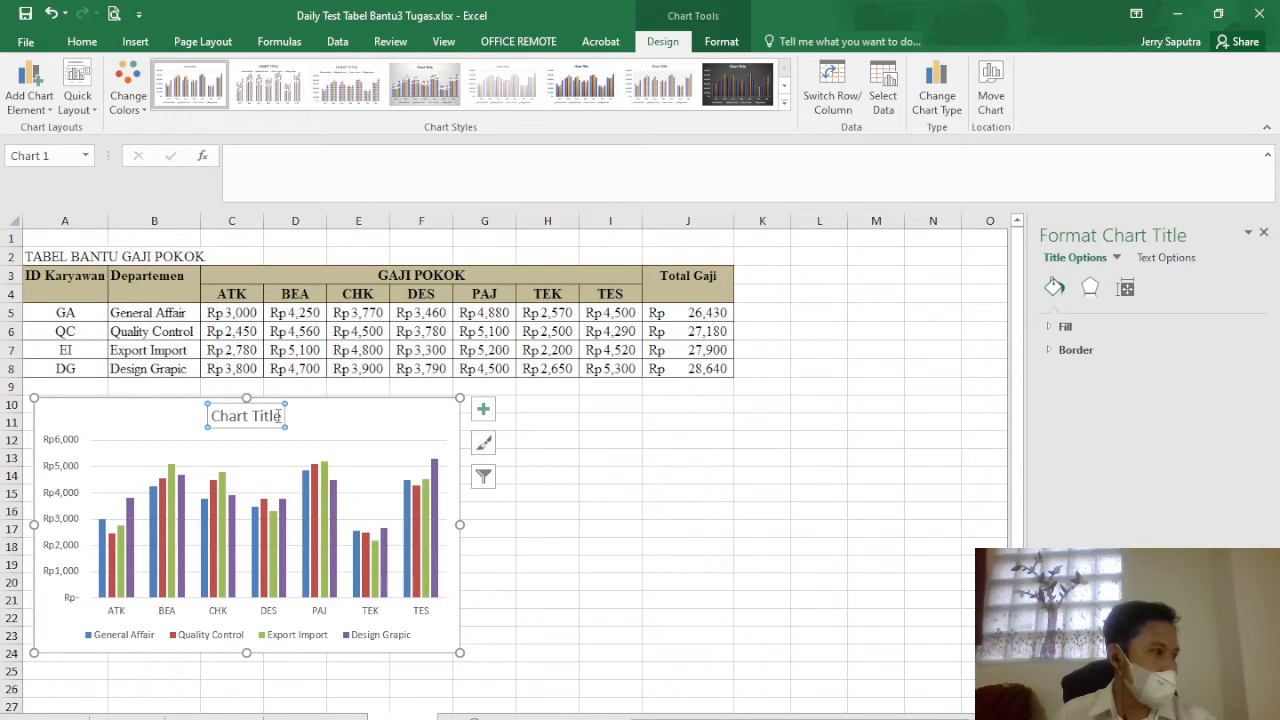
{"action": "left_click_drag", "start_coordinate": [278, 416], "coordinate": [208, 418]}
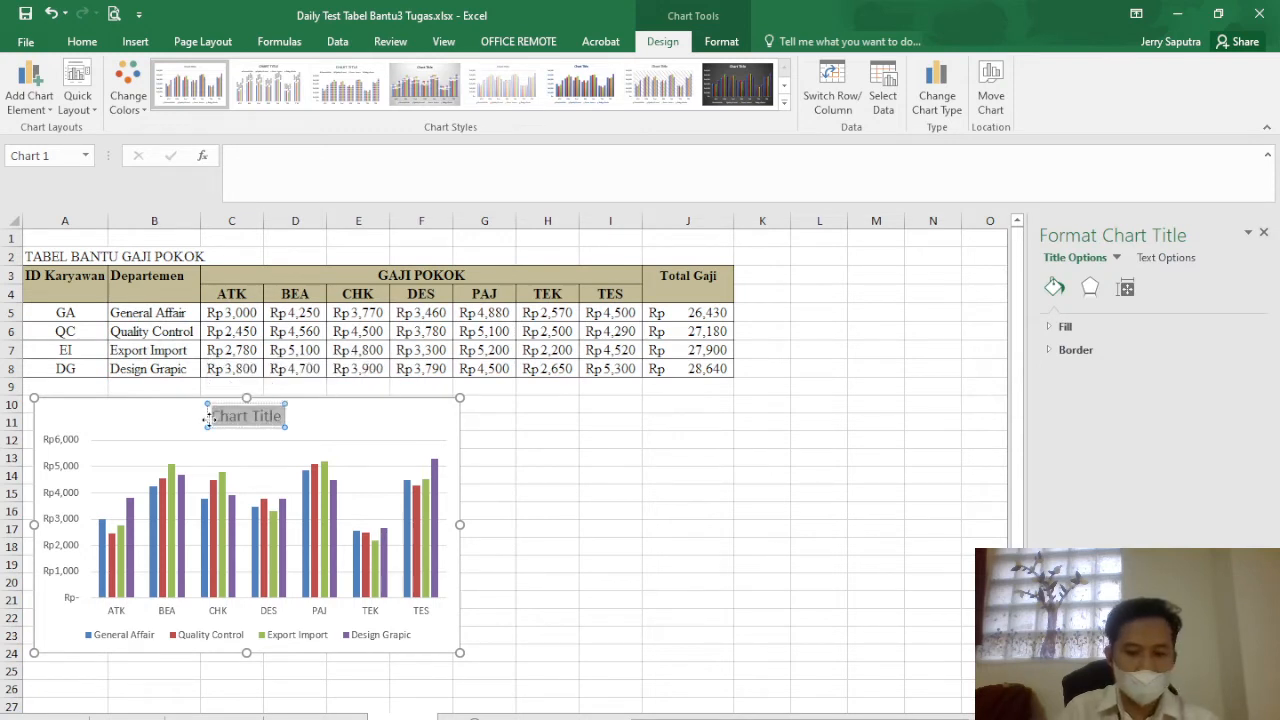
{"action": "type", "text": "Laporan Gaji Pokok"}
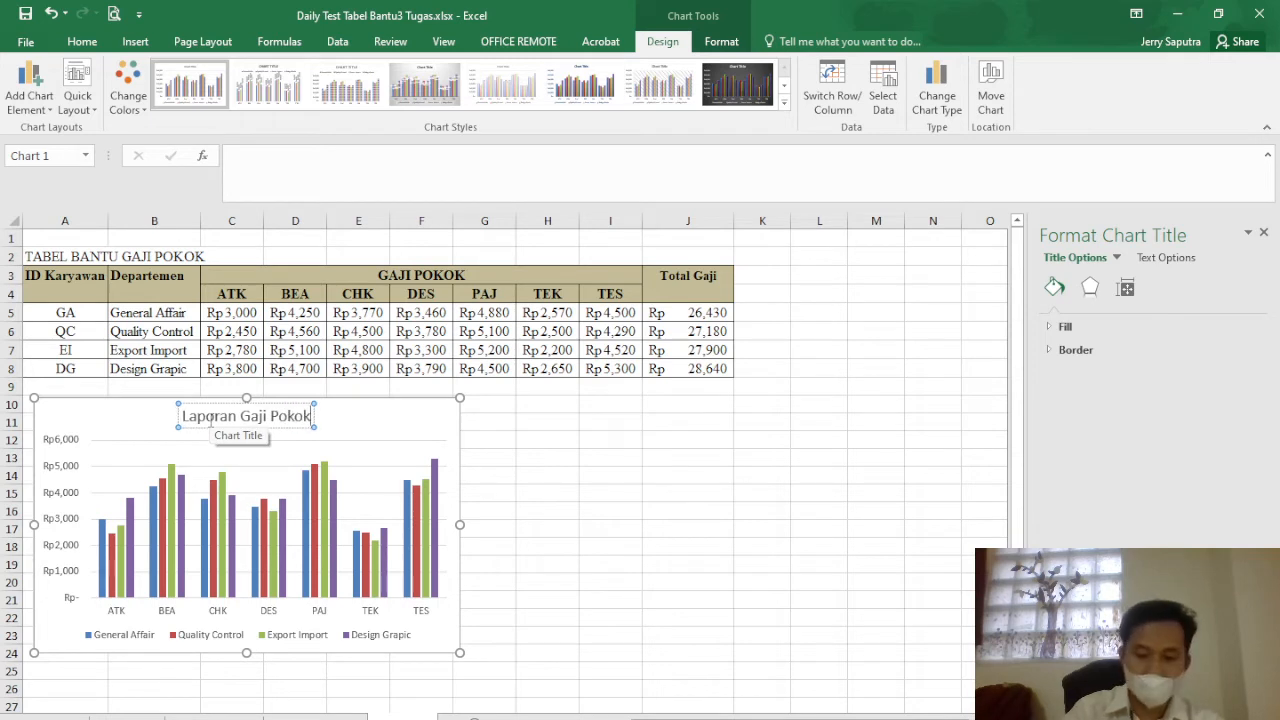
{"action": "key", "text": "Return"}
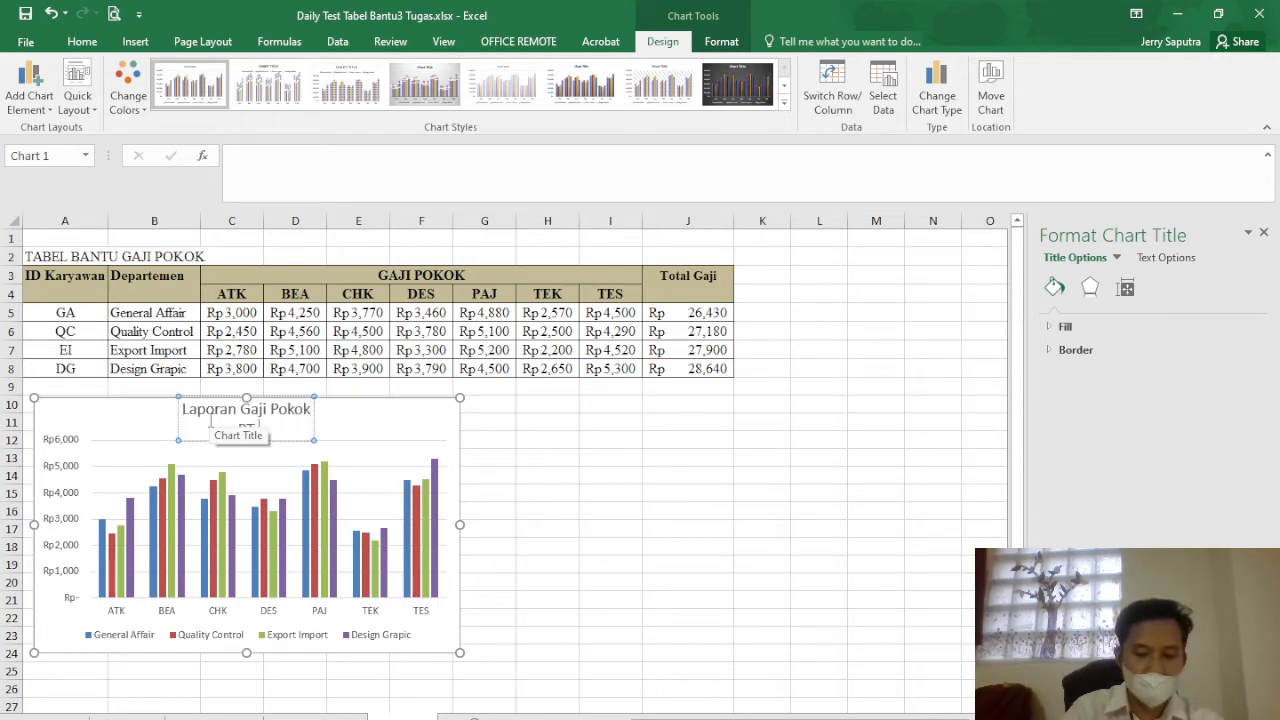
{"action": "type", "text": "PT Hanjung Indonesia"}
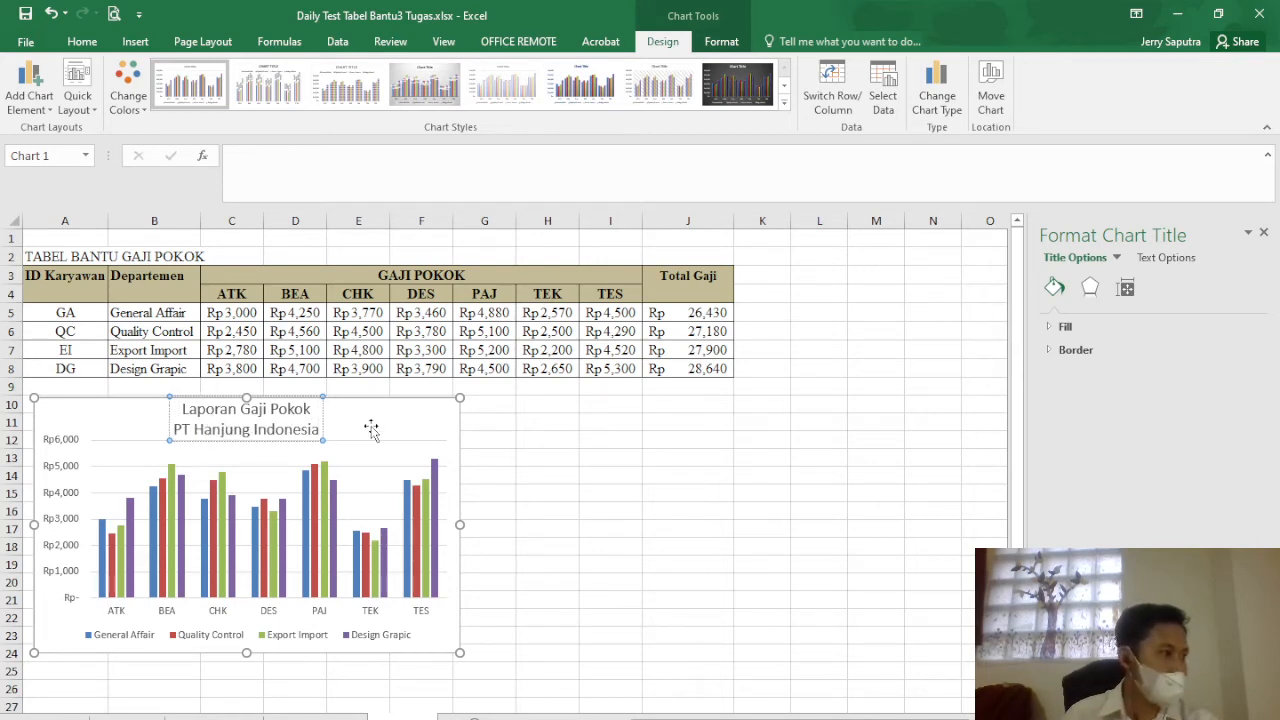
{"action": "left_click", "coordinate": [531, 431]}
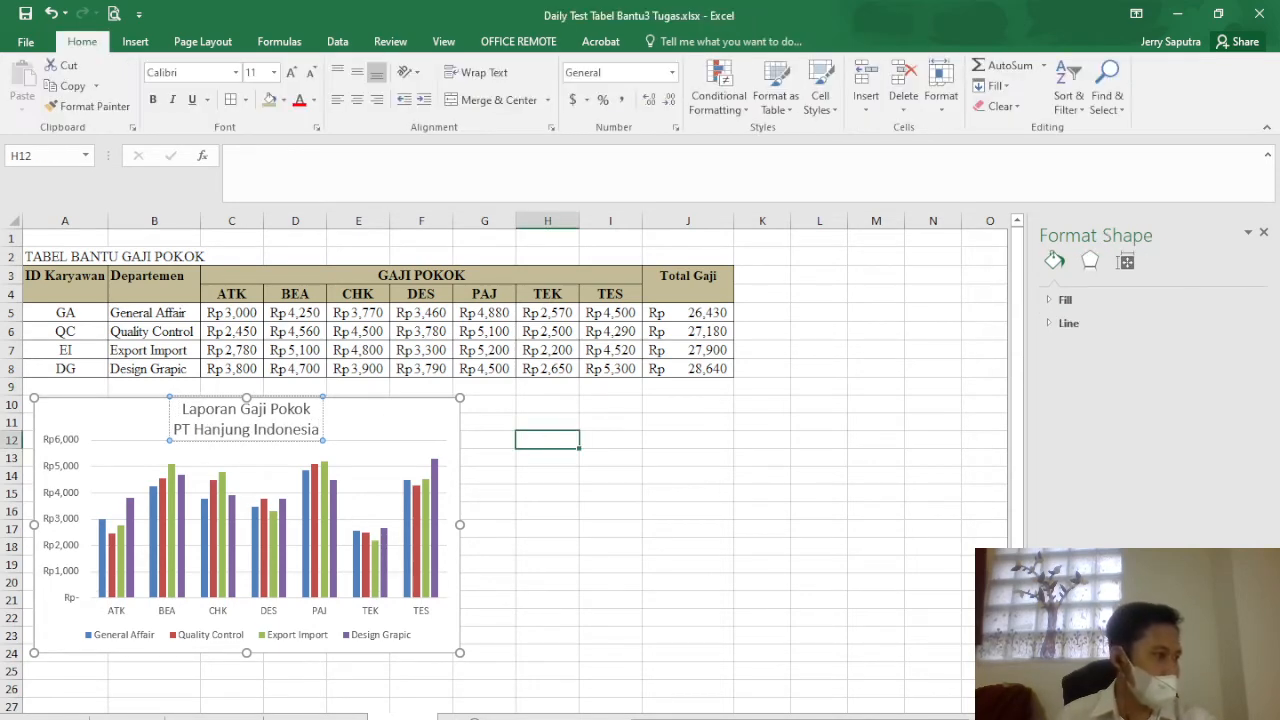
{"action": "left_click", "coordinate": [128, 716]}
{"action": "scroll", "coordinate": [266, 424], "scroll_direction": "up", "scroll_amount": 6}
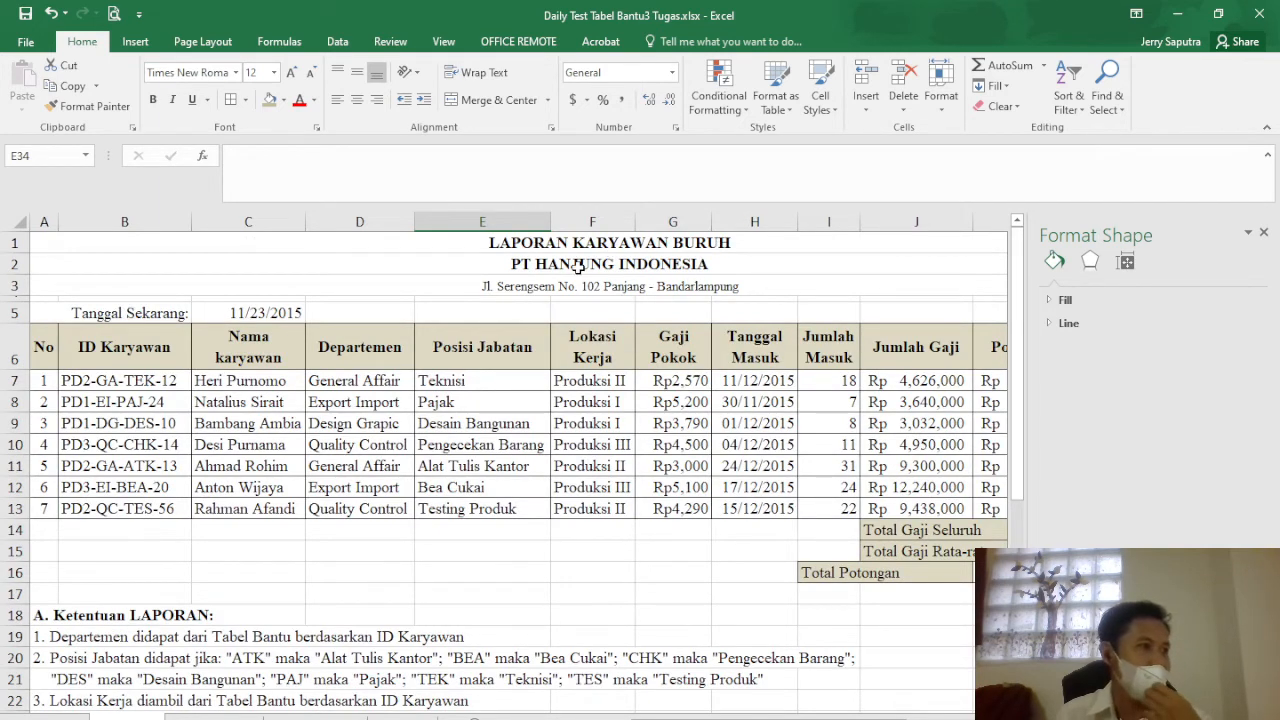
{"action": "left_click", "coordinate": [411, 714]}
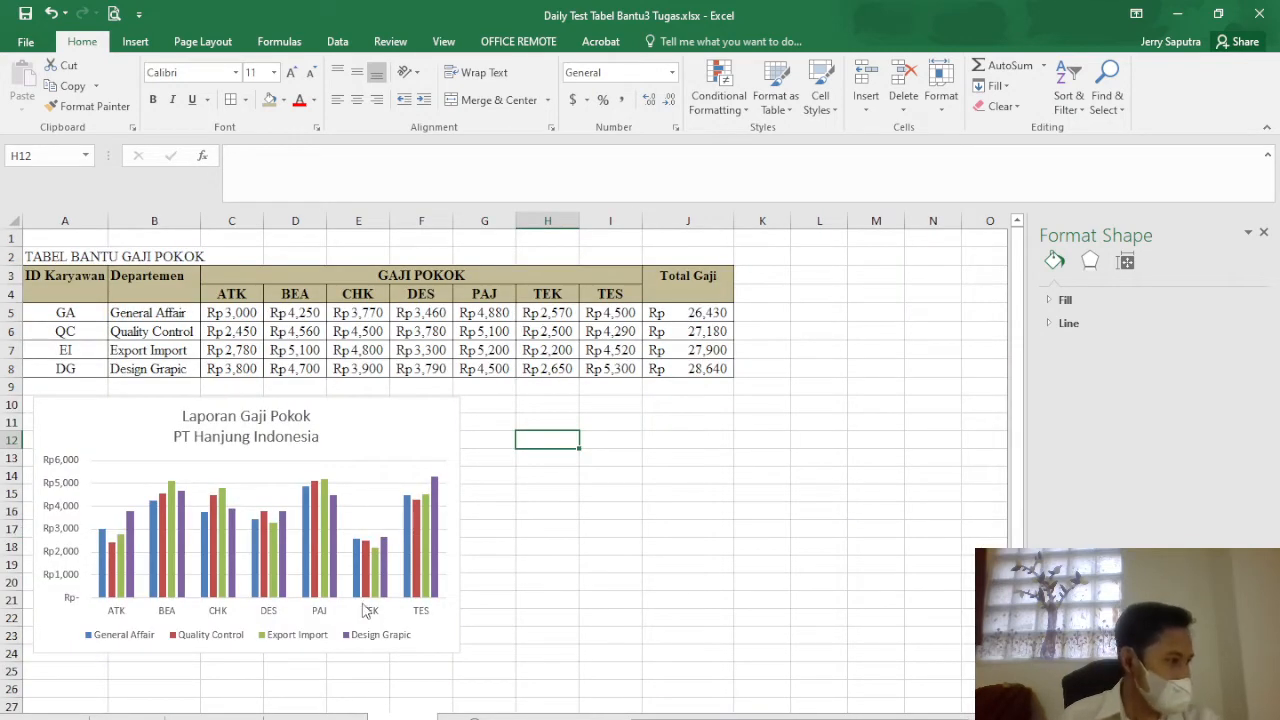
- Enlarge the column chart to span about columns A to G, down to row 26
{"action": "left_click", "coordinate": [440, 640]}
{"action": "left_click_drag", "start_coordinate": [459, 653], "coordinate": [514, 688]}
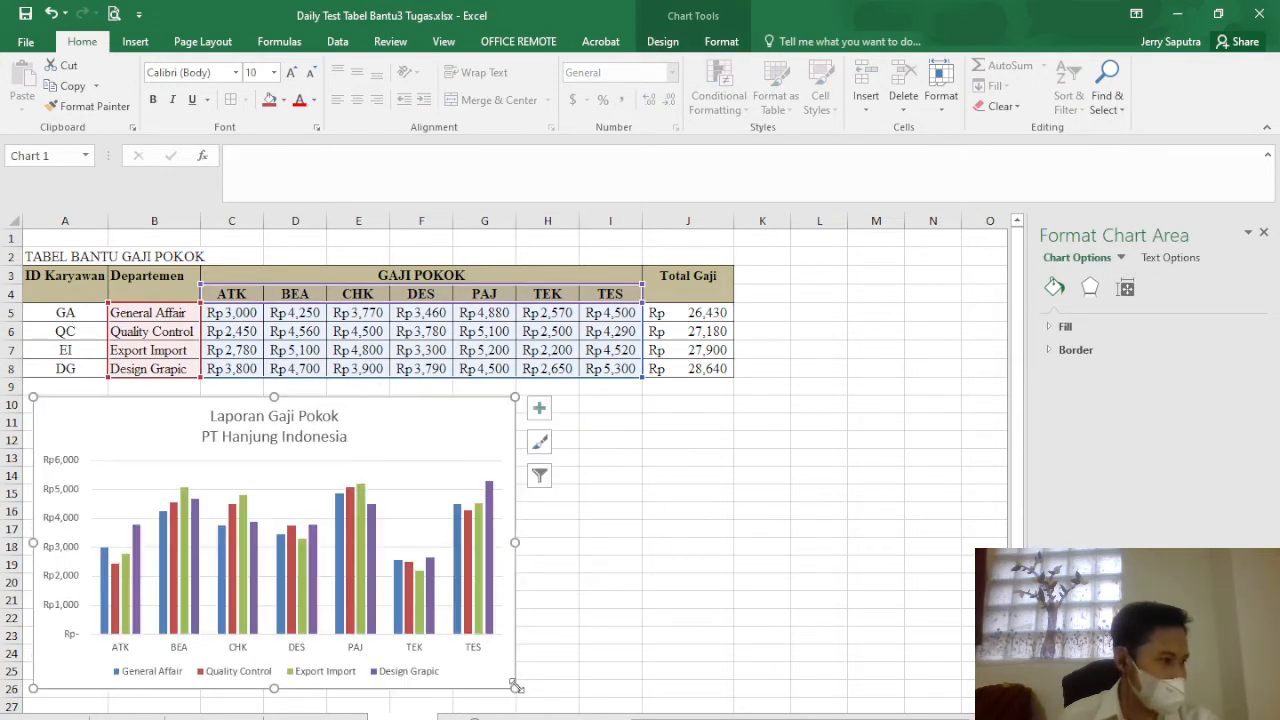
{"action": "left_click", "coordinate": [679, 600]}
{"action": "left_click", "coordinate": [655, 471]}
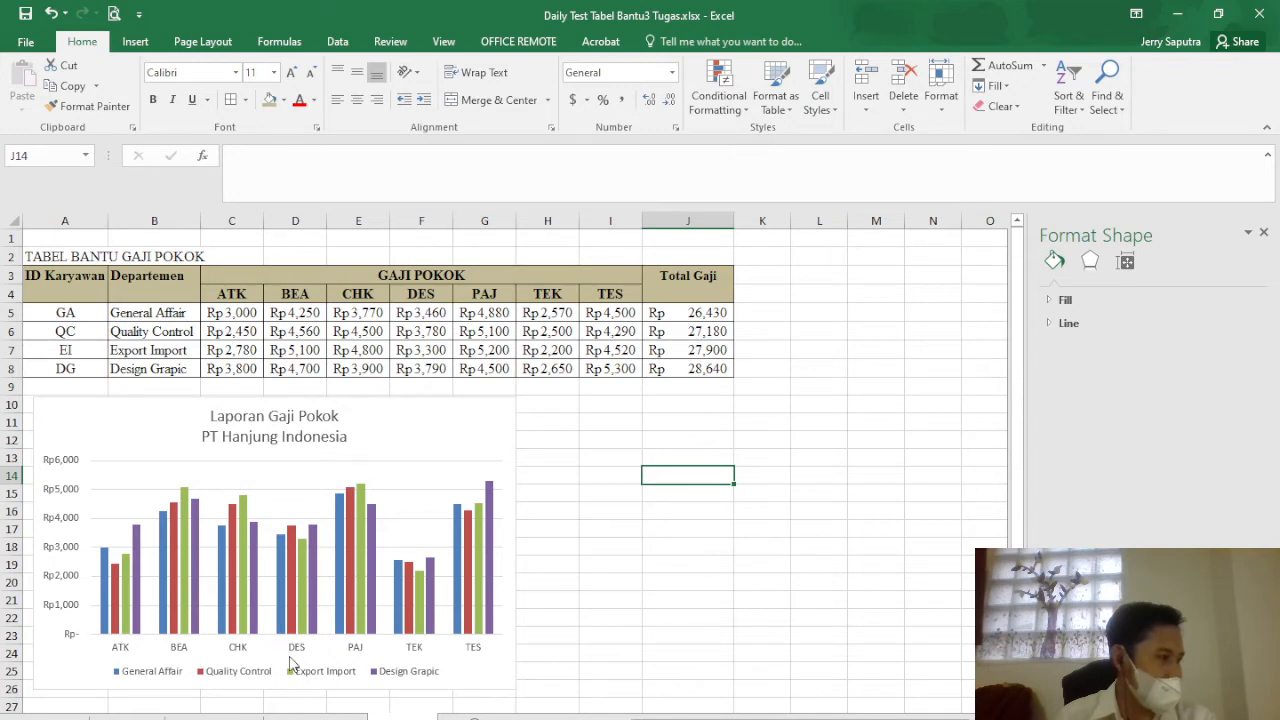
- Check the report sheet's column headings, and add a primary vertical axis title reading "Gaji Pokok" to the column chart
{"action": "left_click", "coordinate": [128, 718]}
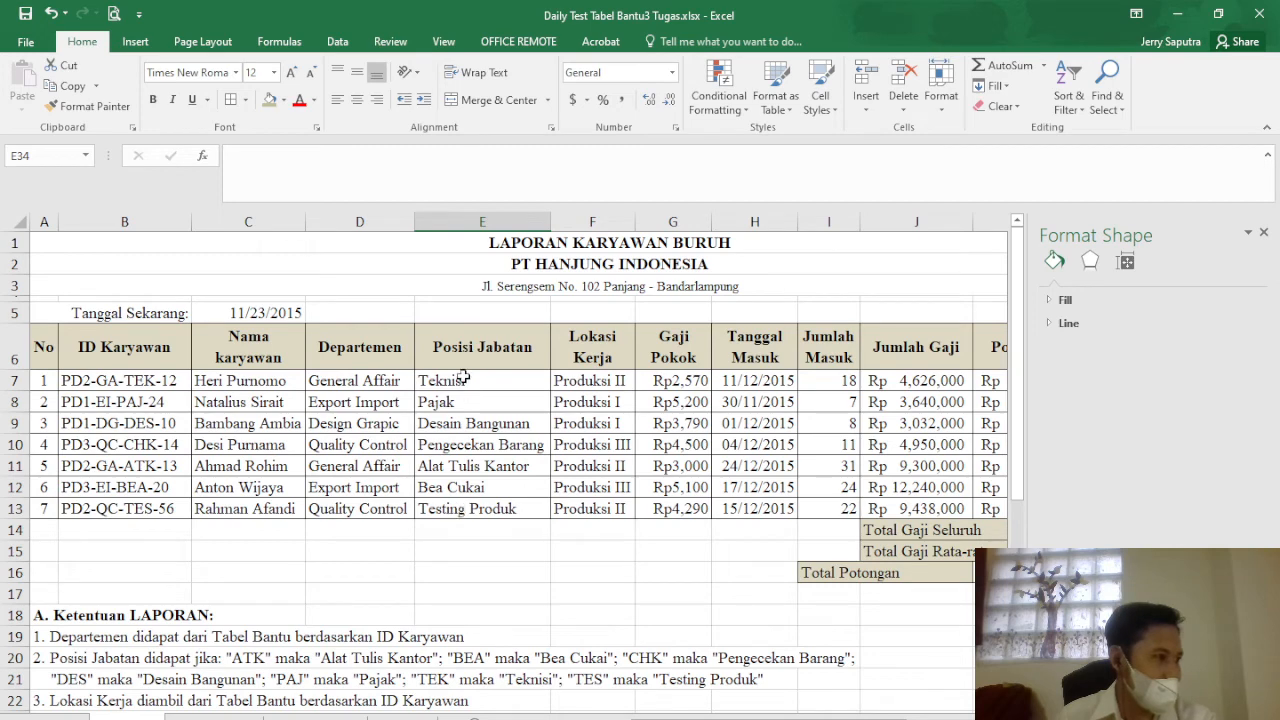
{"action": "left_click", "coordinate": [384, 716]}
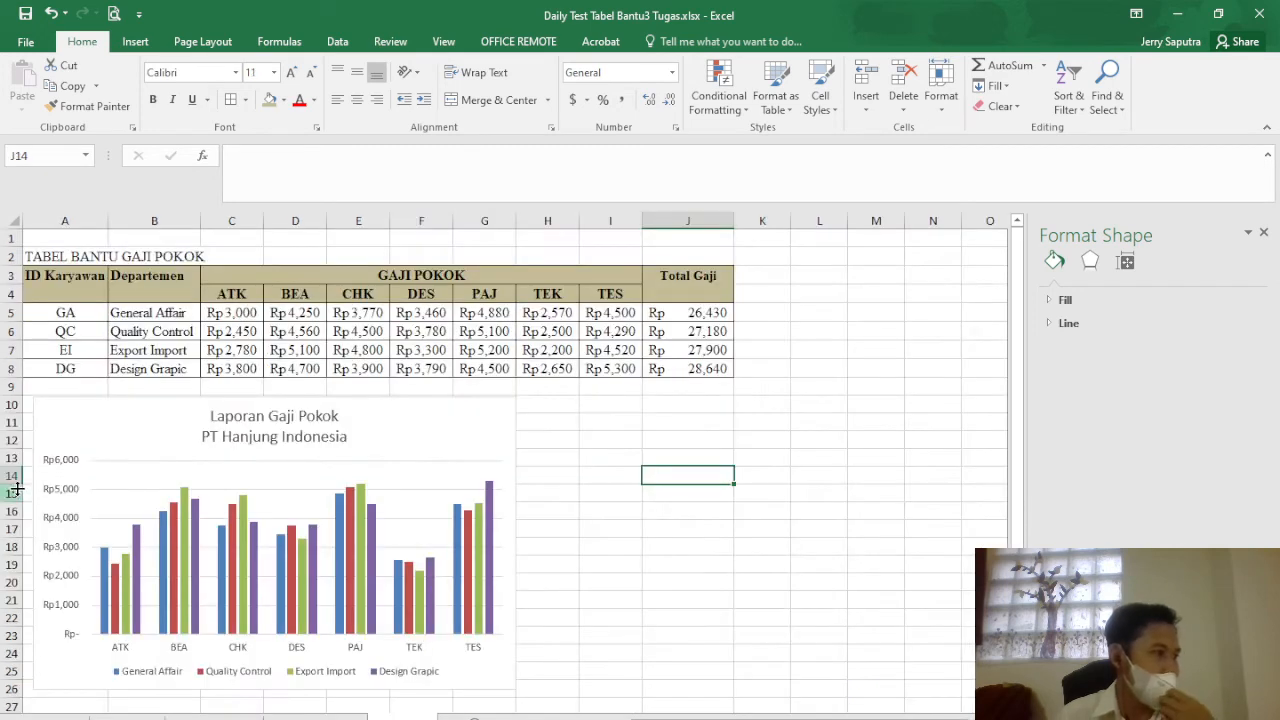
{"action": "left_click", "coordinate": [77, 416]}
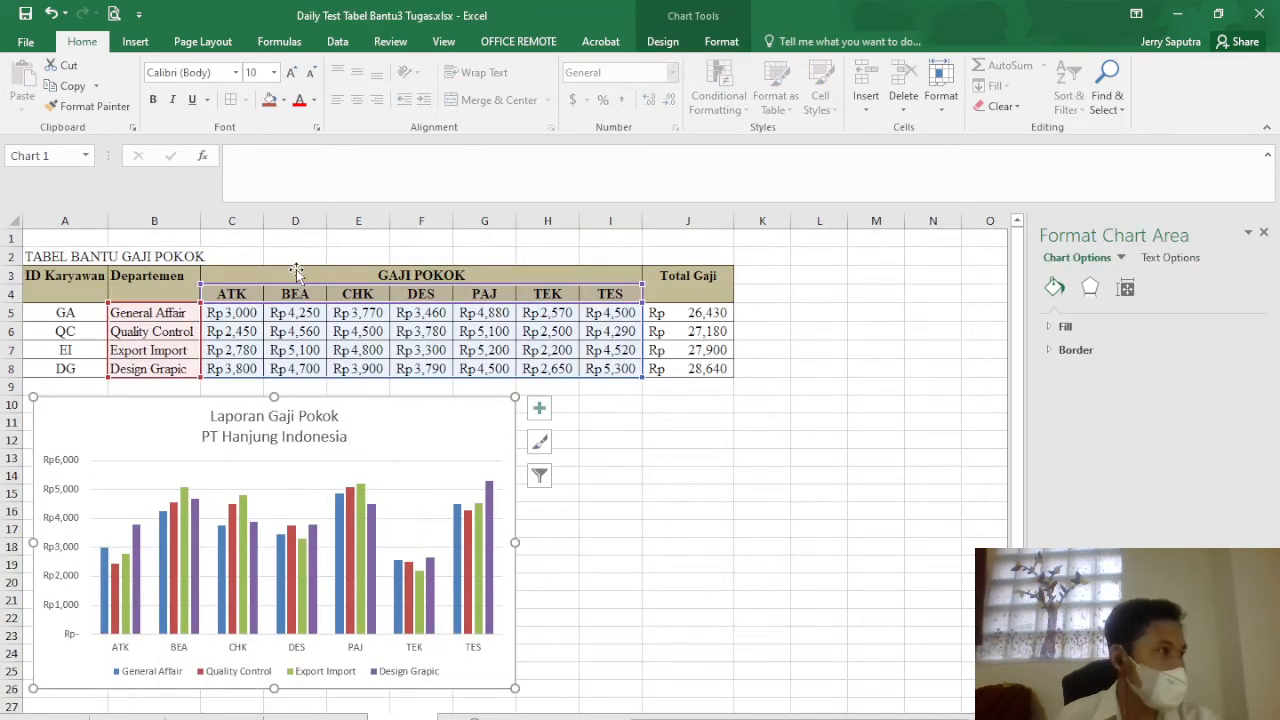
{"action": "left_click", "coordinate": [721, 42]}
{"action": "left_click", "coordinate": [678, 44]}
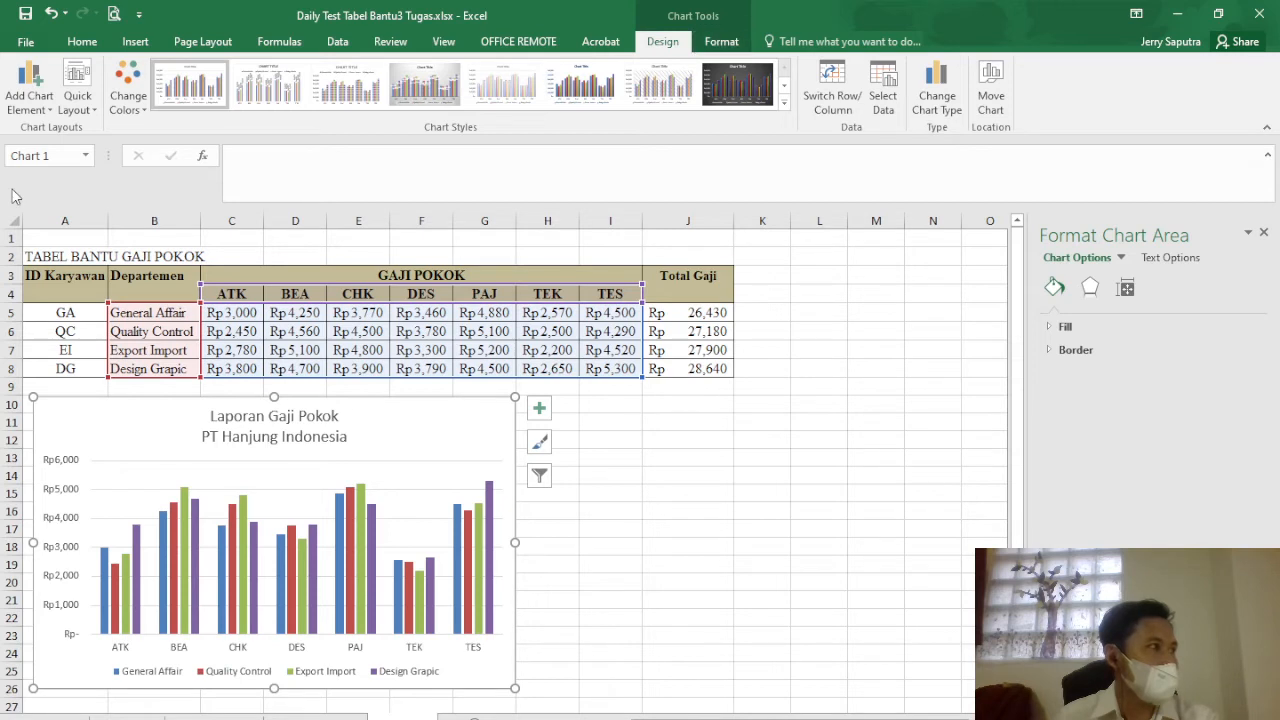
{"action": "left_click", "coordinate": [43, 113]}
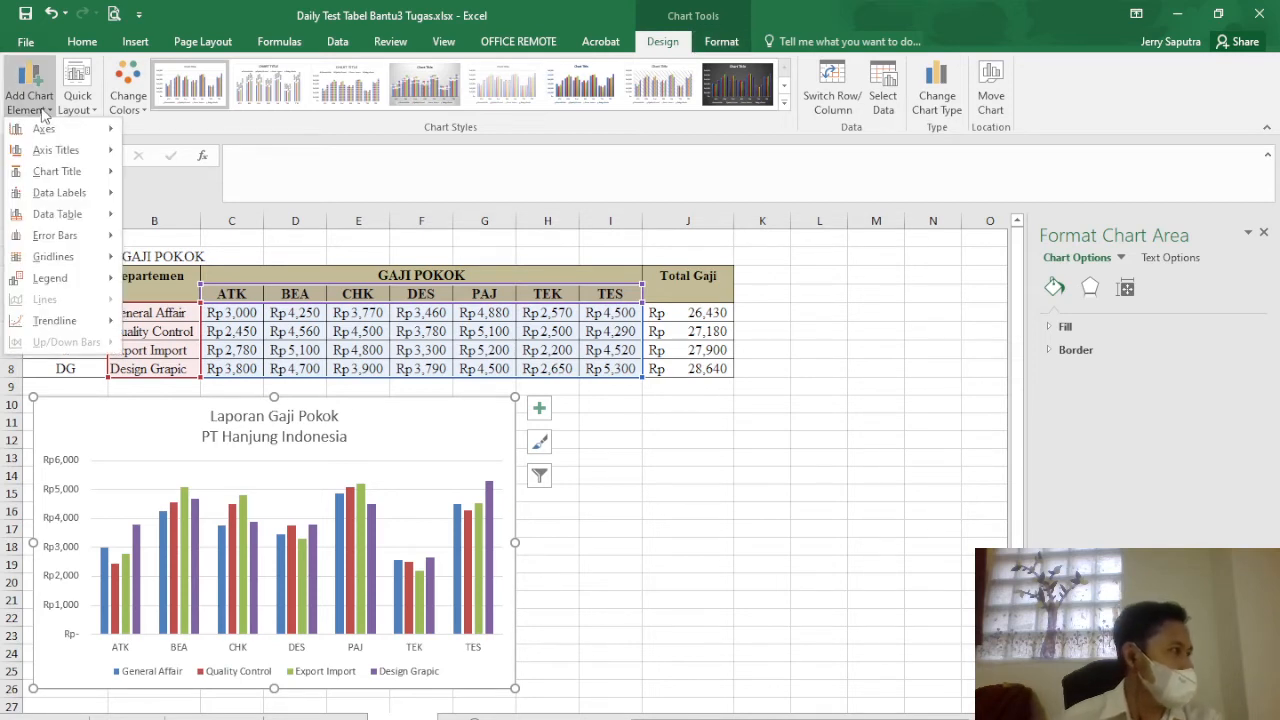
{"action": "mouse_move", "coordinate": [80, 152]}
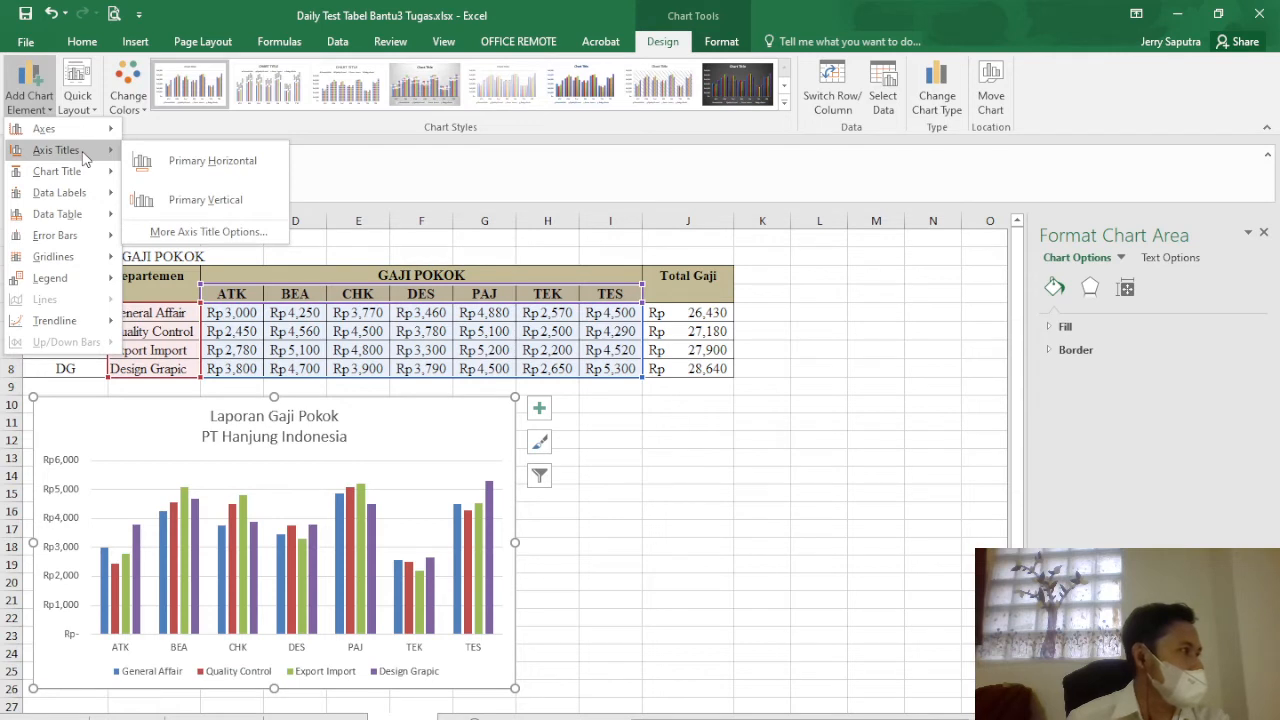
{"action": "mouse_move", "coordinate": [86, 180]}
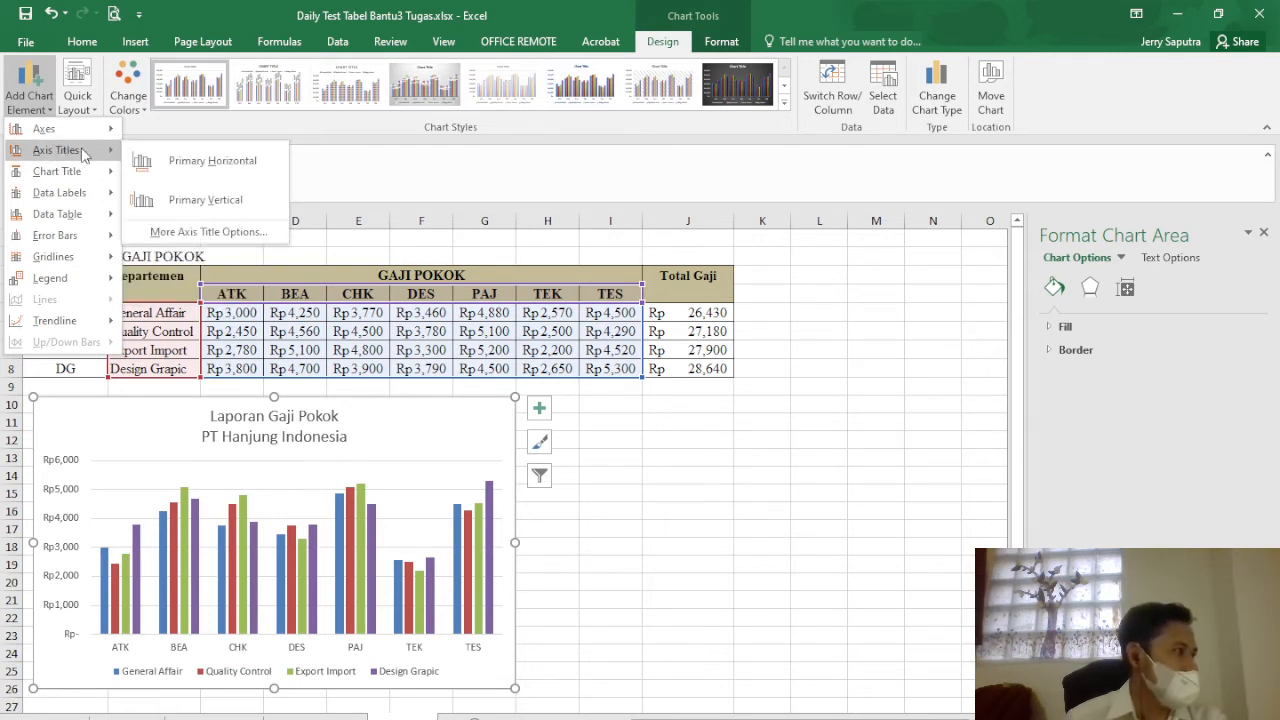
{"action": "left_click", "coordinate": [212, 207]}
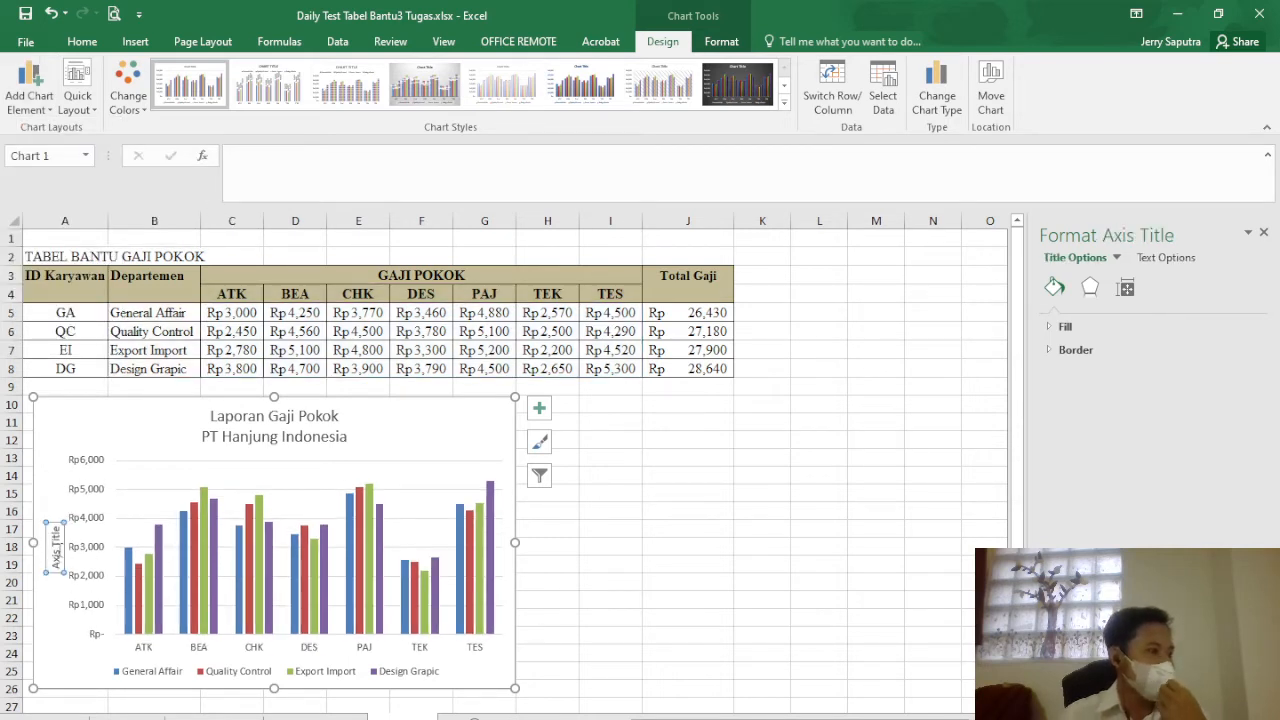
{"action": "key", "text": "ctrl+a"}
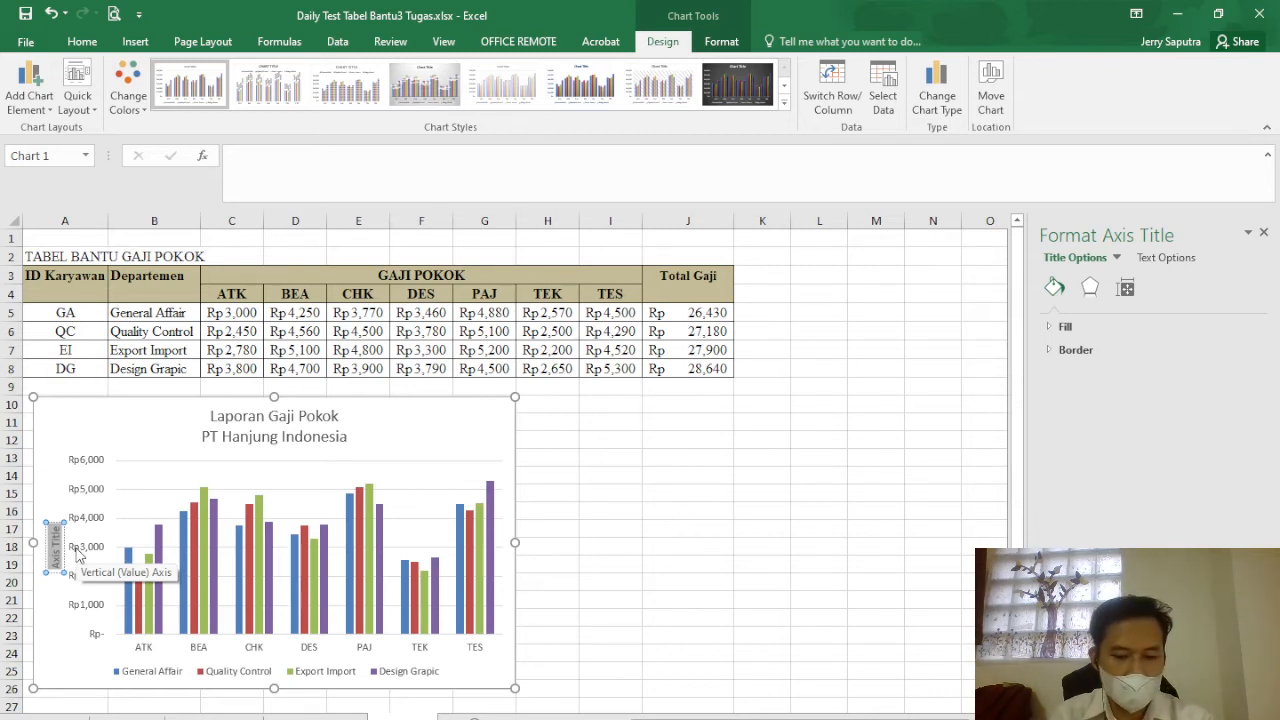
{"action": "type", "text": "Gaji"}
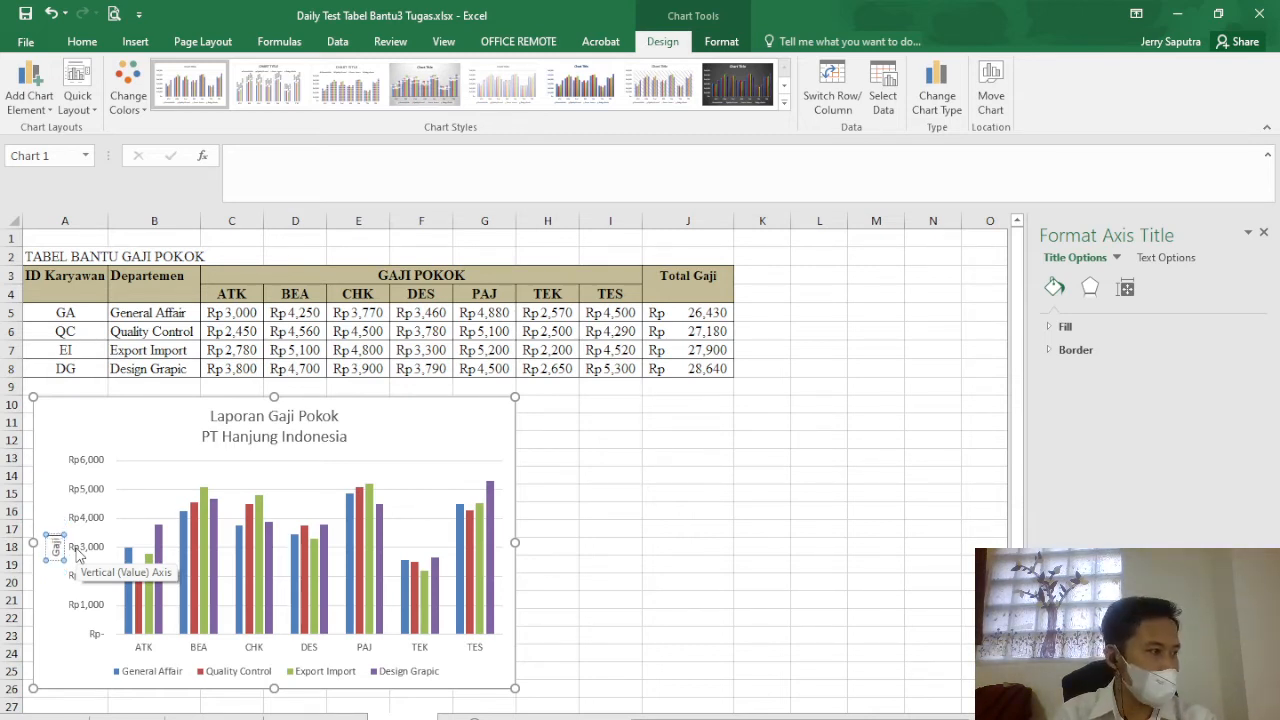
{"action": "type", "text": " Pokok"}
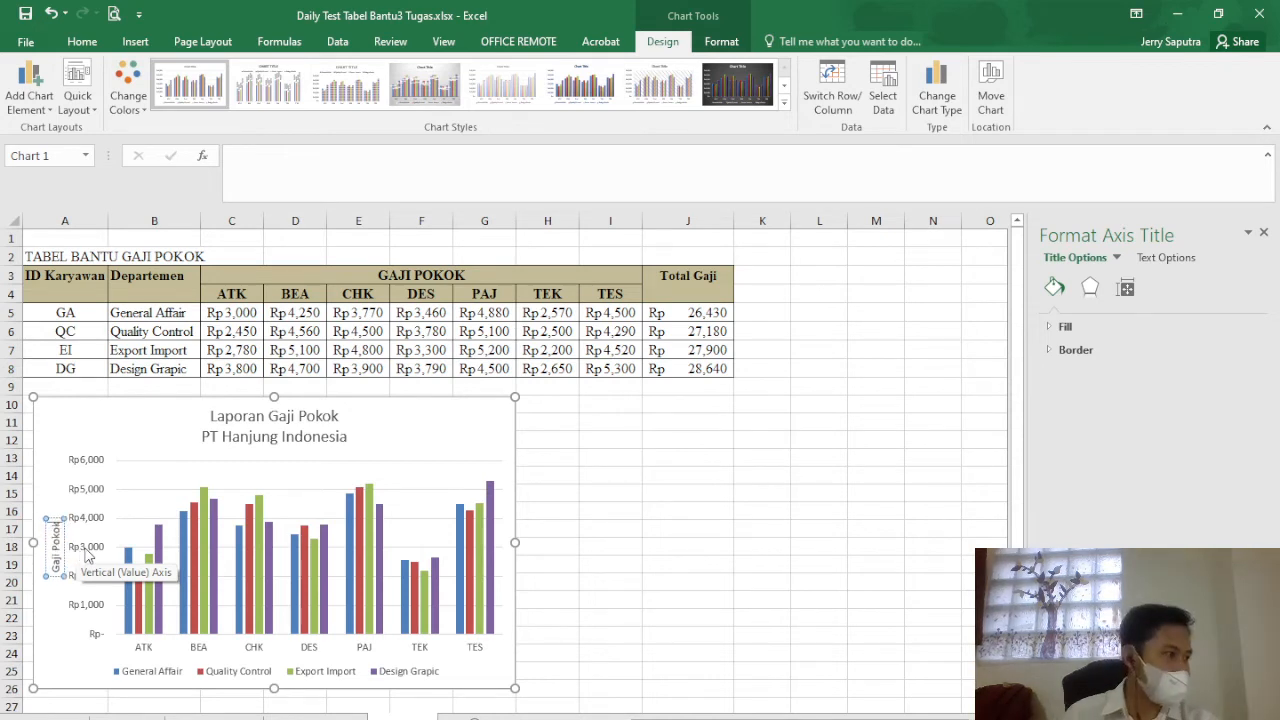
{"action": "left_click", "coordinate": [471, 426]}
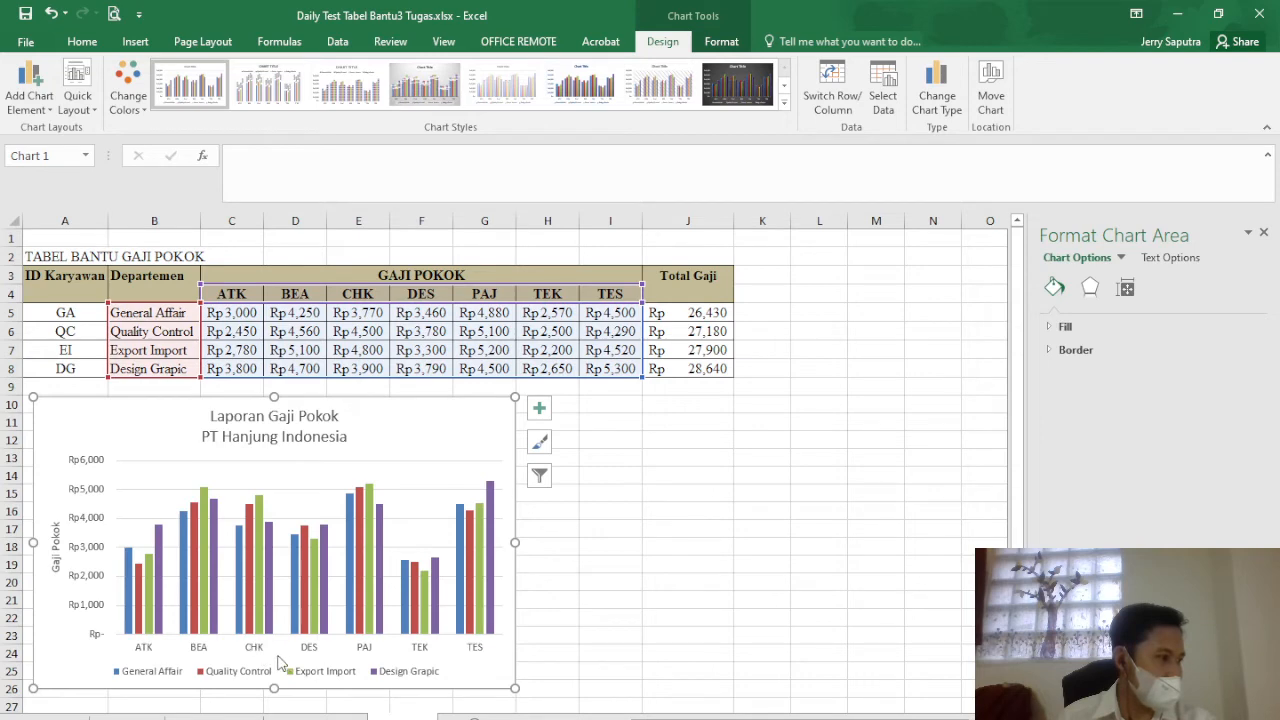
- Add a primary horizontal axis title reading "Posisi Jabatan" to the column chart and shift it slightly toward the vertical axis
{"action": "left_click", "coordinate": [188, 712]}
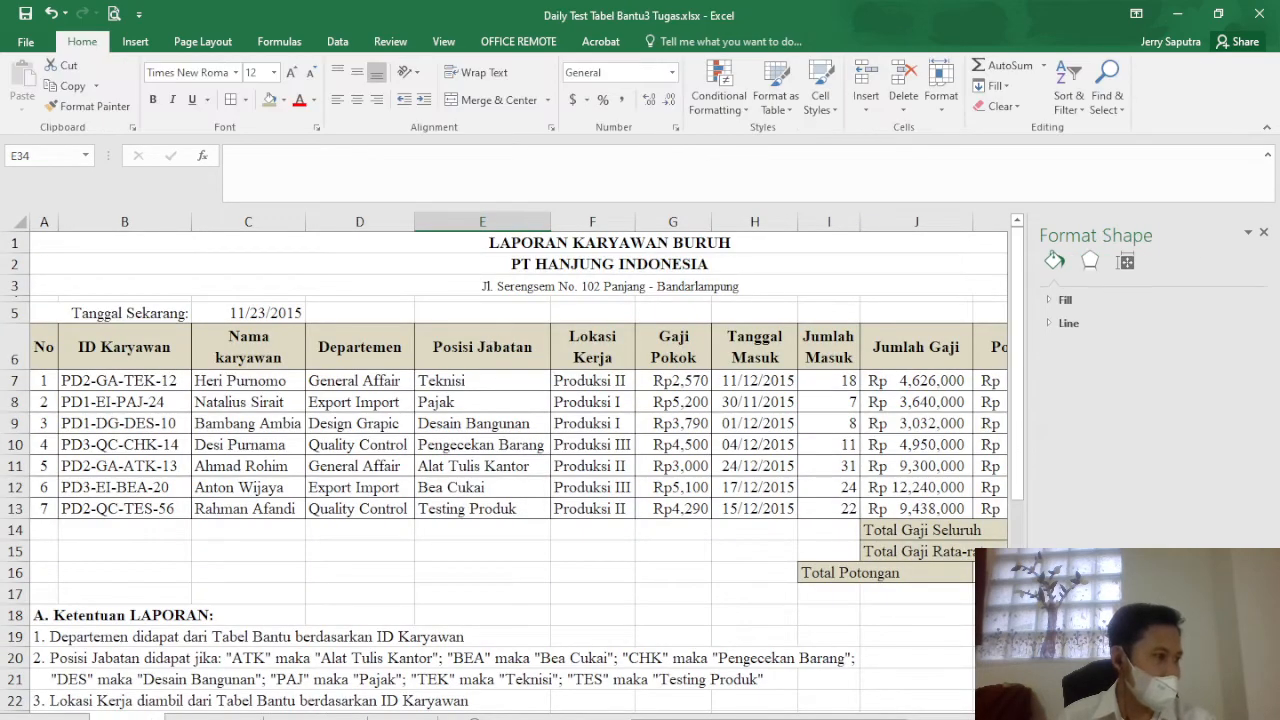
{"action": "left_click", "coordinate": [400, 716]}
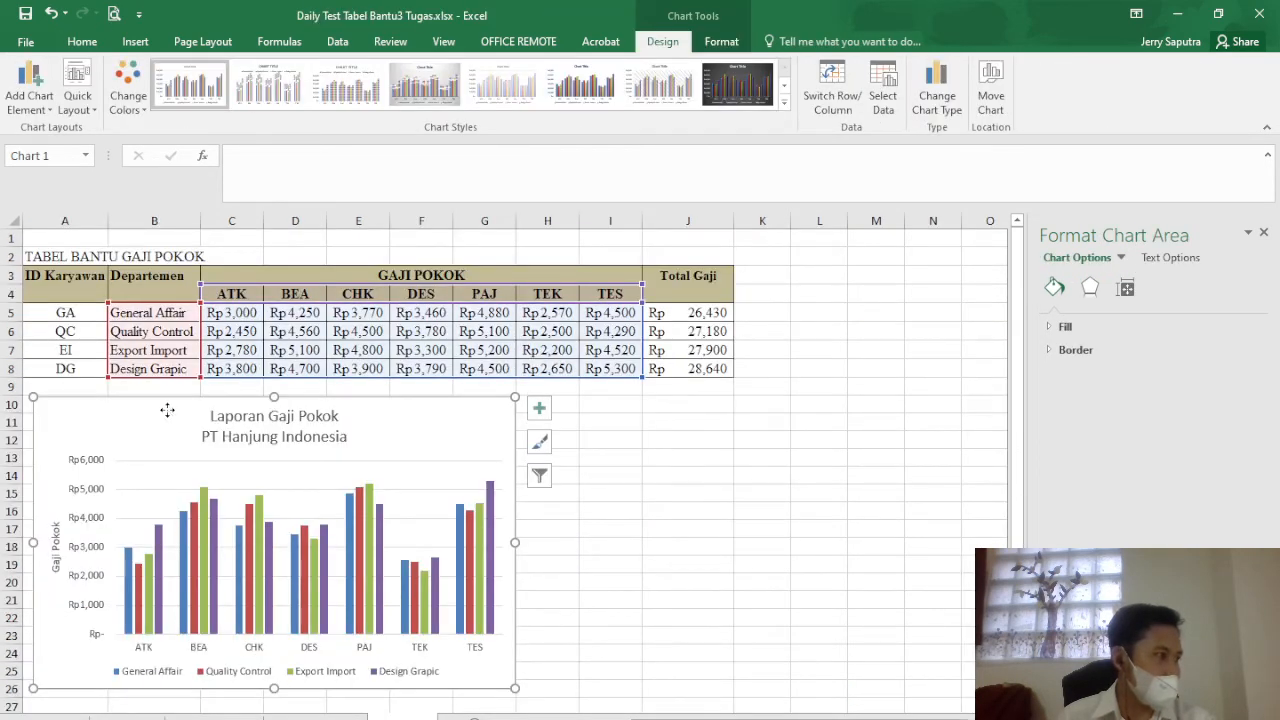
{"action": "left_click", "coordinate": [52, 110]}
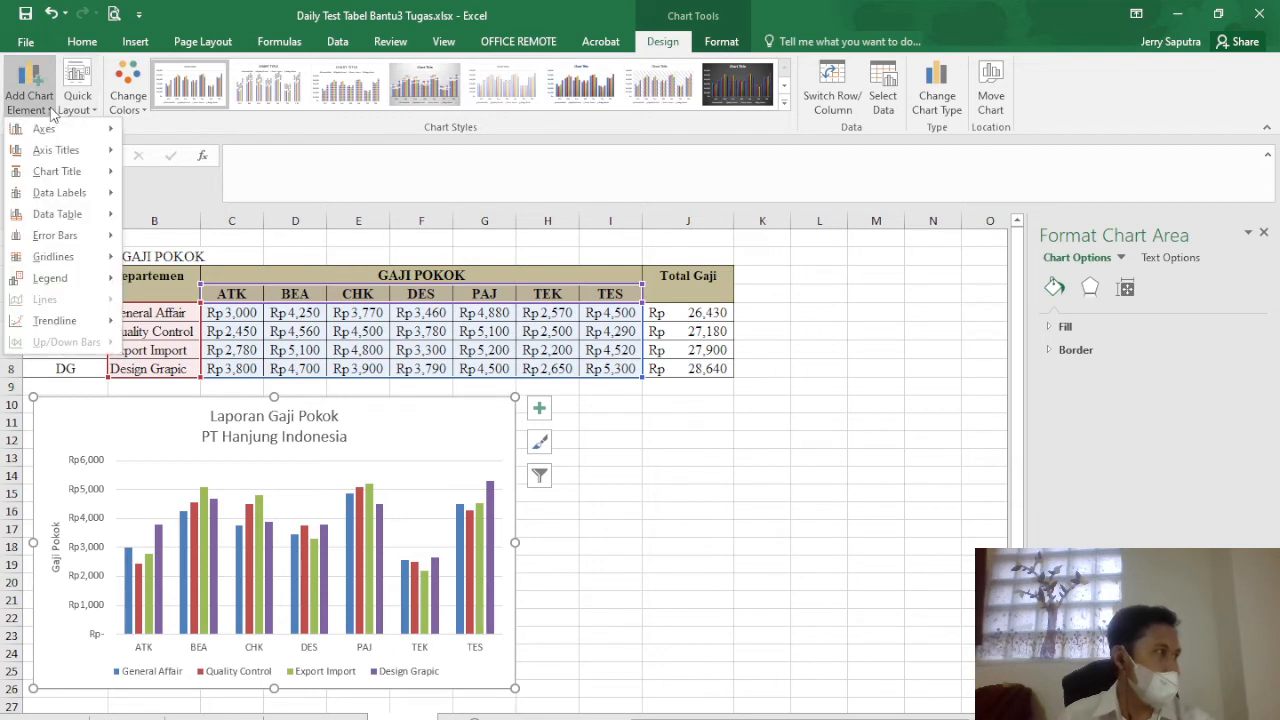
{"action": "mouse_move", "coordinate": [66, 154]}
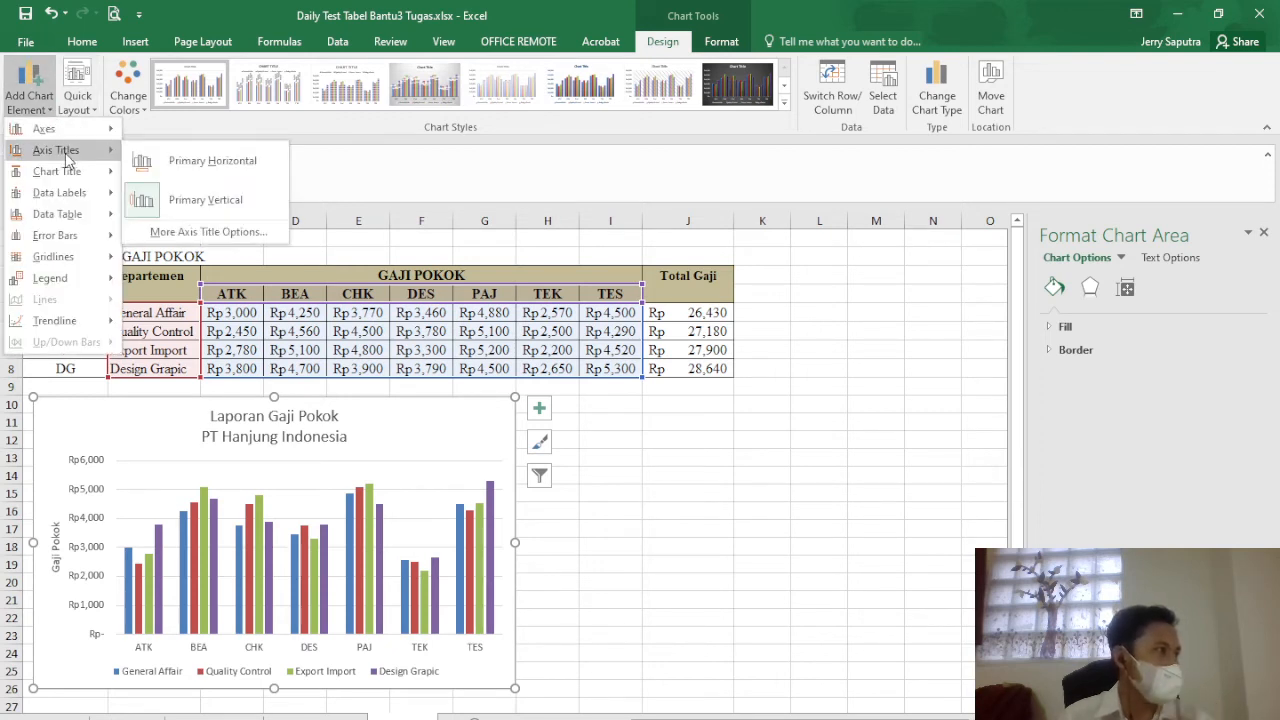
{"action": "left_click", "coordinate": [208, 163]}
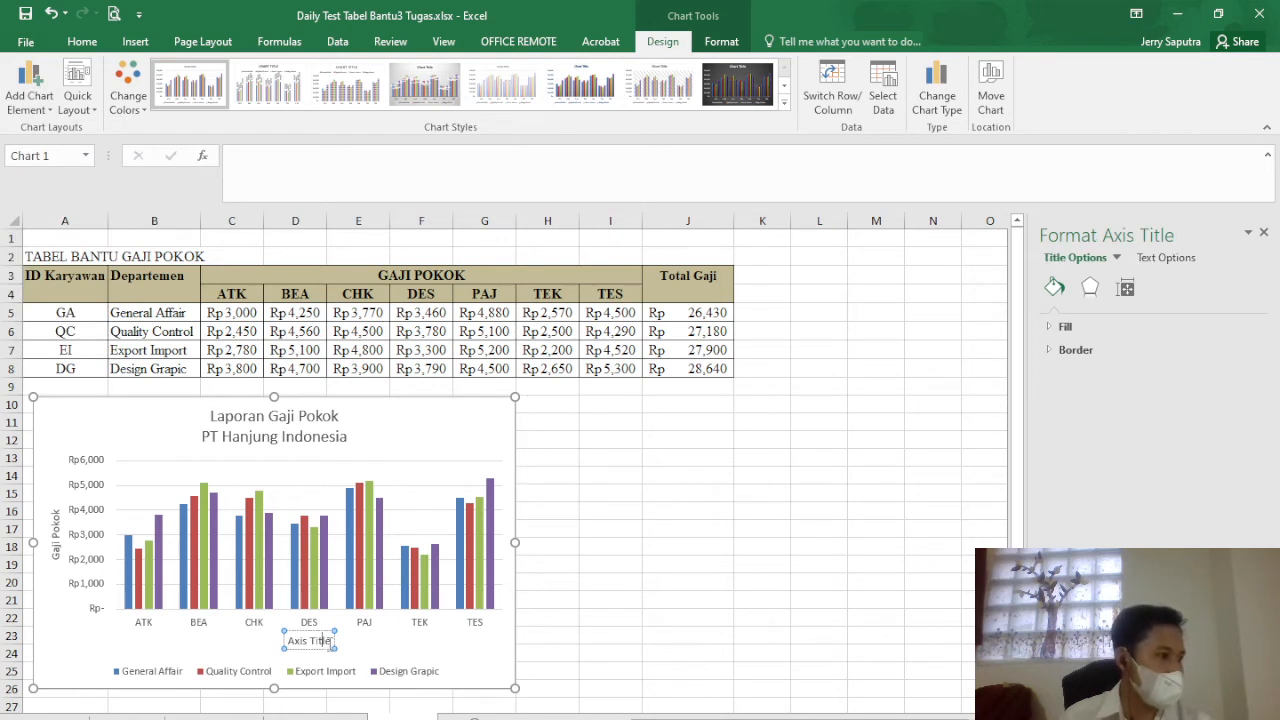
{"action": "triple_click", "coordinate": [330, 641]}
{"action": "type", "text": "Posisi"}
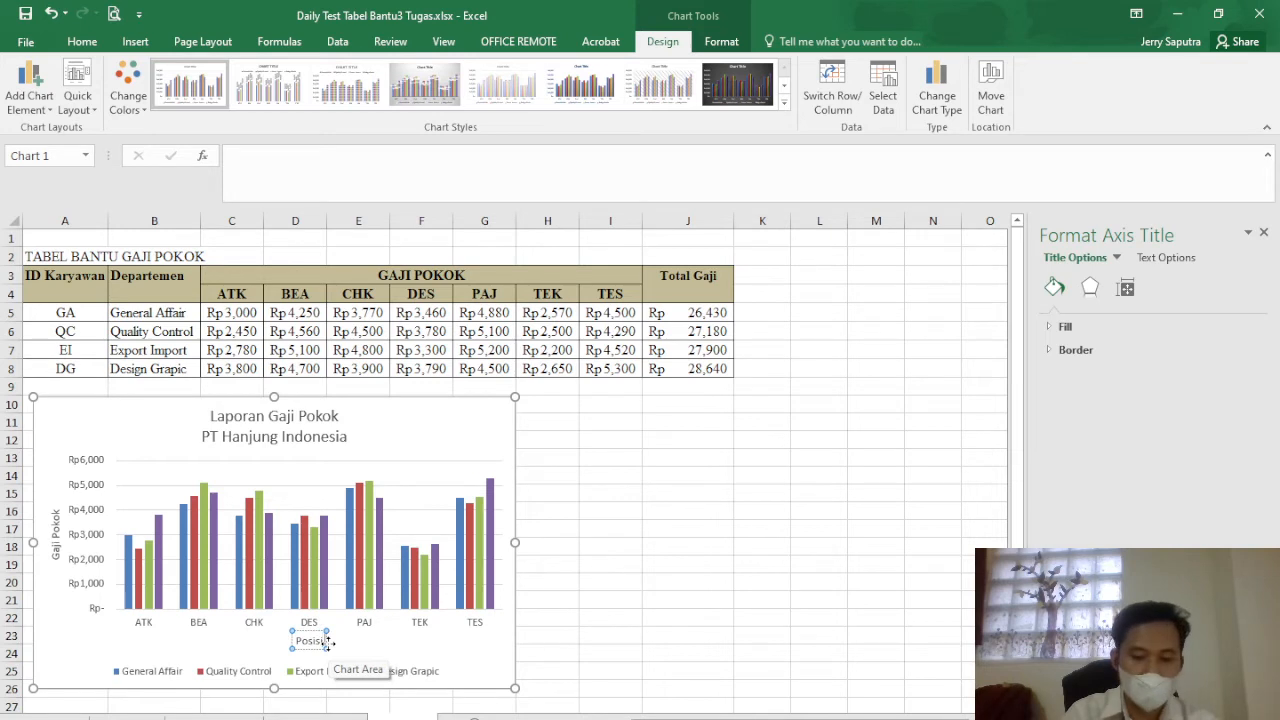
{"action": "type", "text": " Jabatan"}
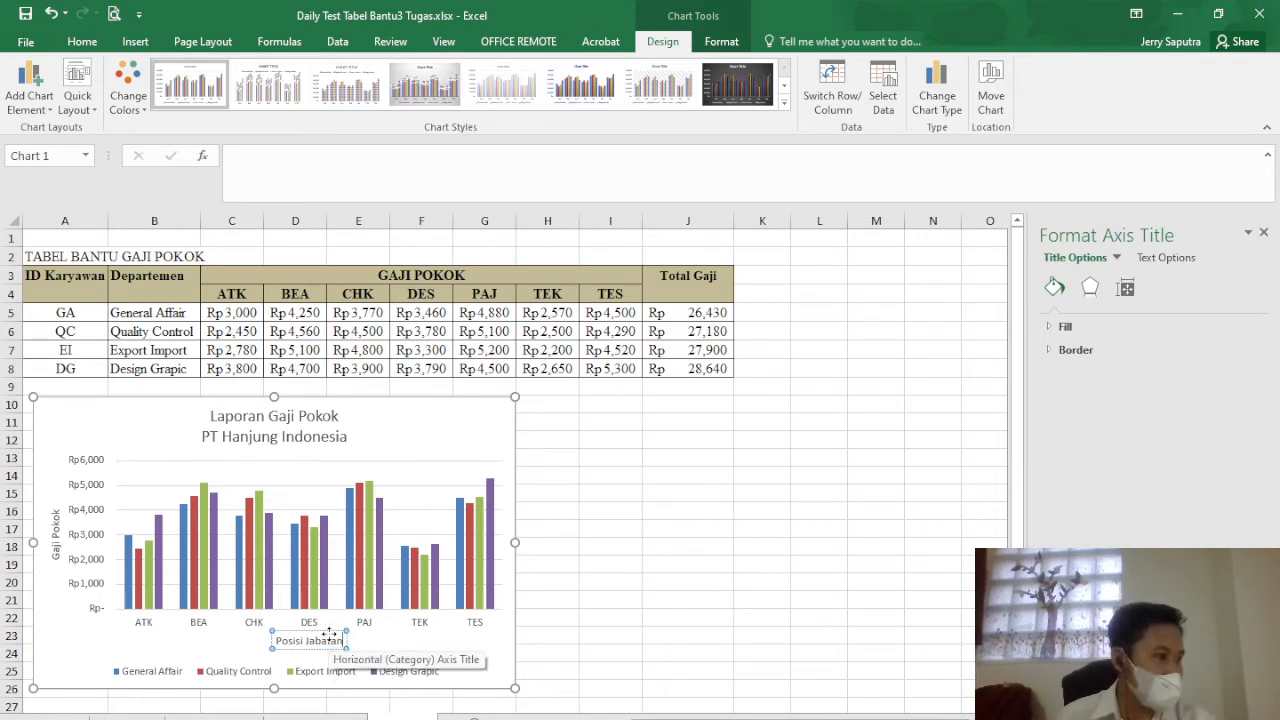
{"action": "left_click_drag", "start_coordinate": [326, 637], "coordinate": [268, 632]}
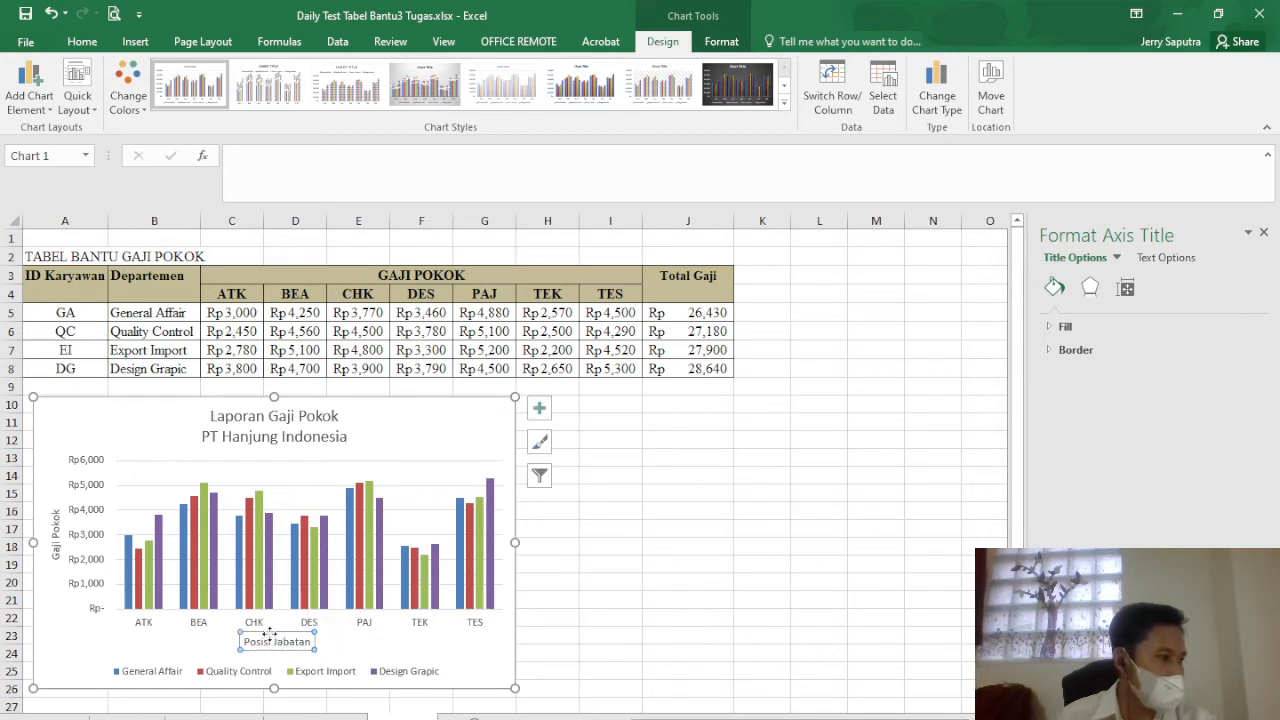
{"action": "left_click", "coordinate": [575, 609]}
{"action": "left_click", "coordinate": [641, 582]}
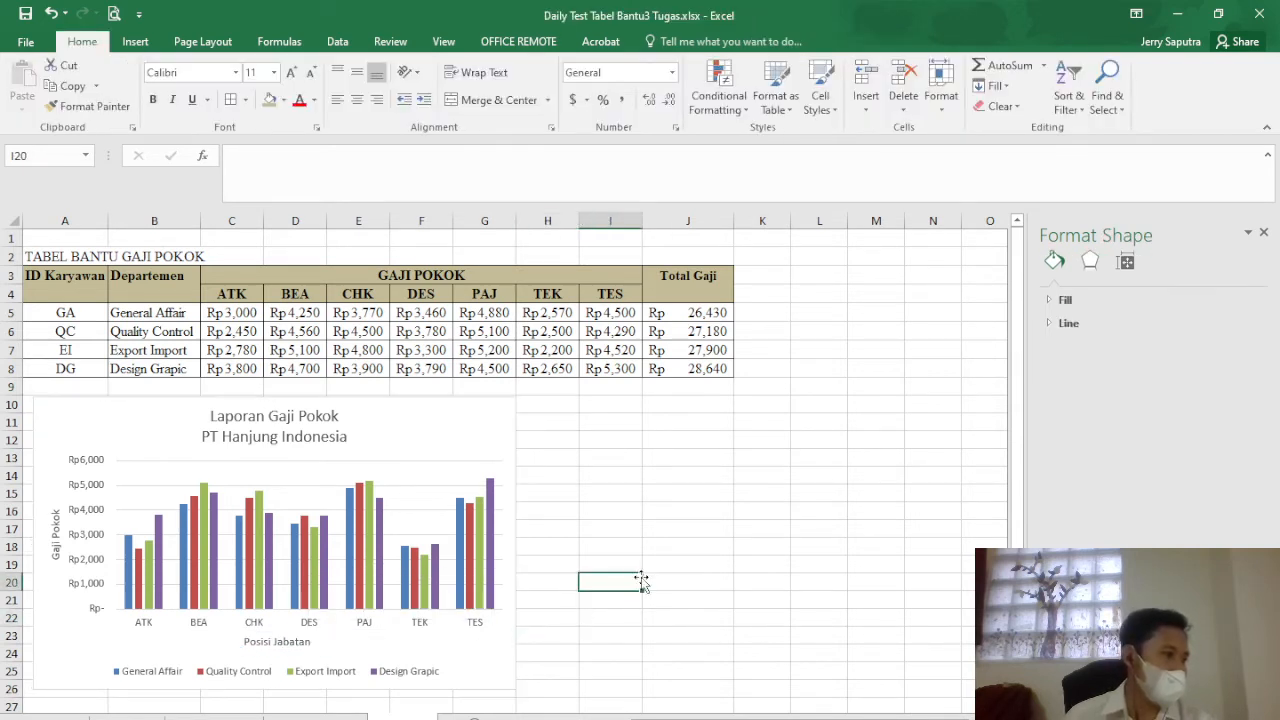
- Try the column chart's legend in the Top, Left, Right and Top Right positions, and return it to Bottom
{"action": "left_click", "coordinate": [180, 665]}
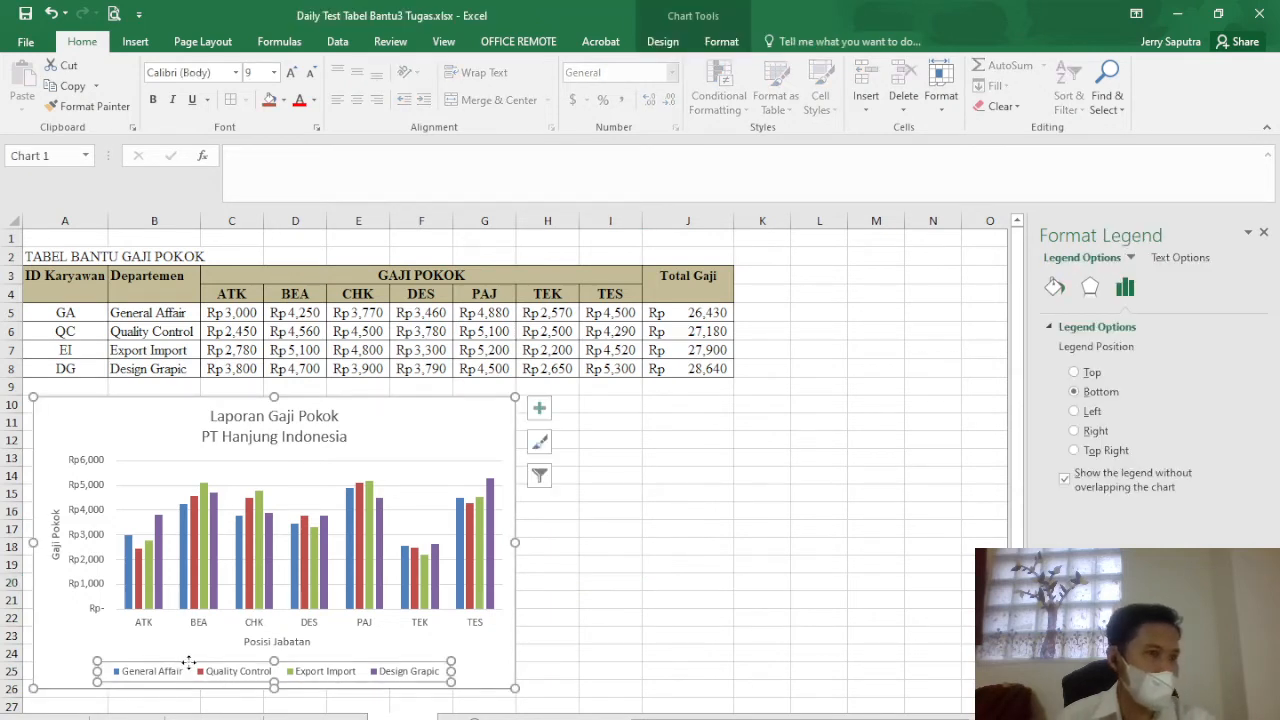
{"action": "left_click", "coordinate": [1076, 373]}
{"action": "left_click", "coordinate": [1076, 392]}
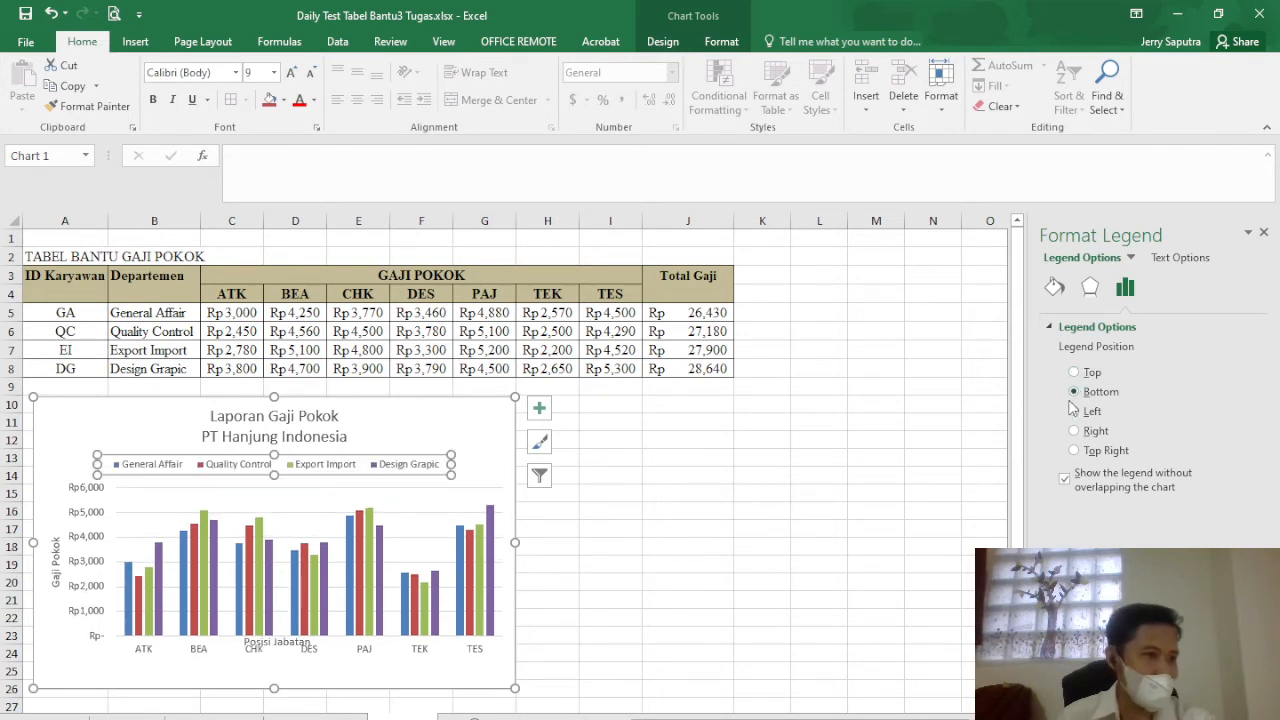
{"action": "left_click", "coordinate": [1076, 412]}
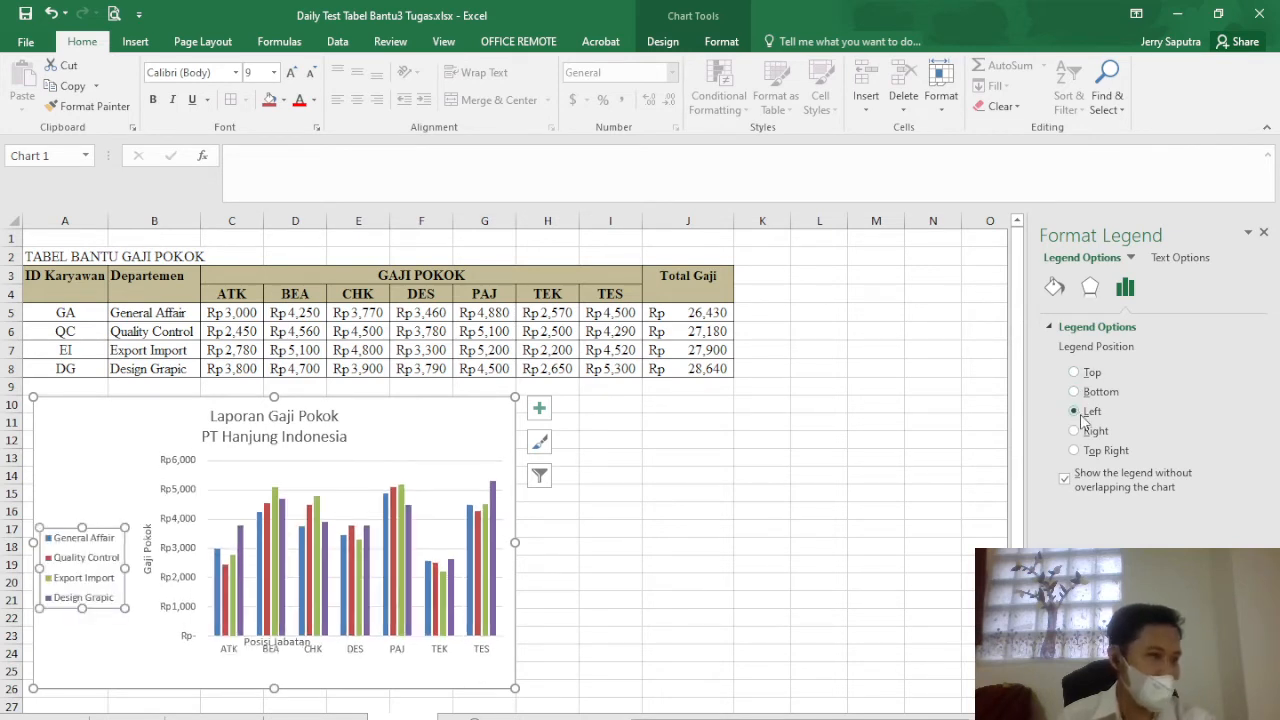
{"action": "left_click", "coordinate": [1076, 431]}
{"action": "left_click", "coordinate": [1075, 451]}
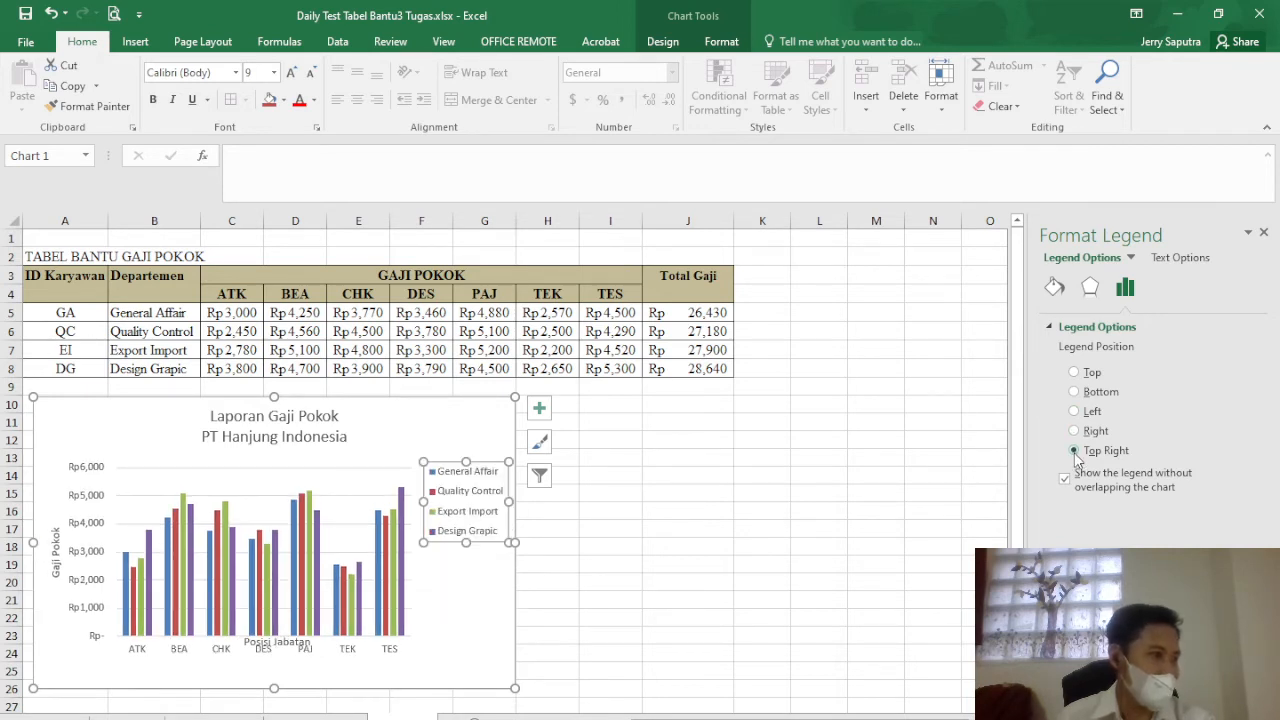
{"action": "left_click", "coordinate": [1076, 393]}
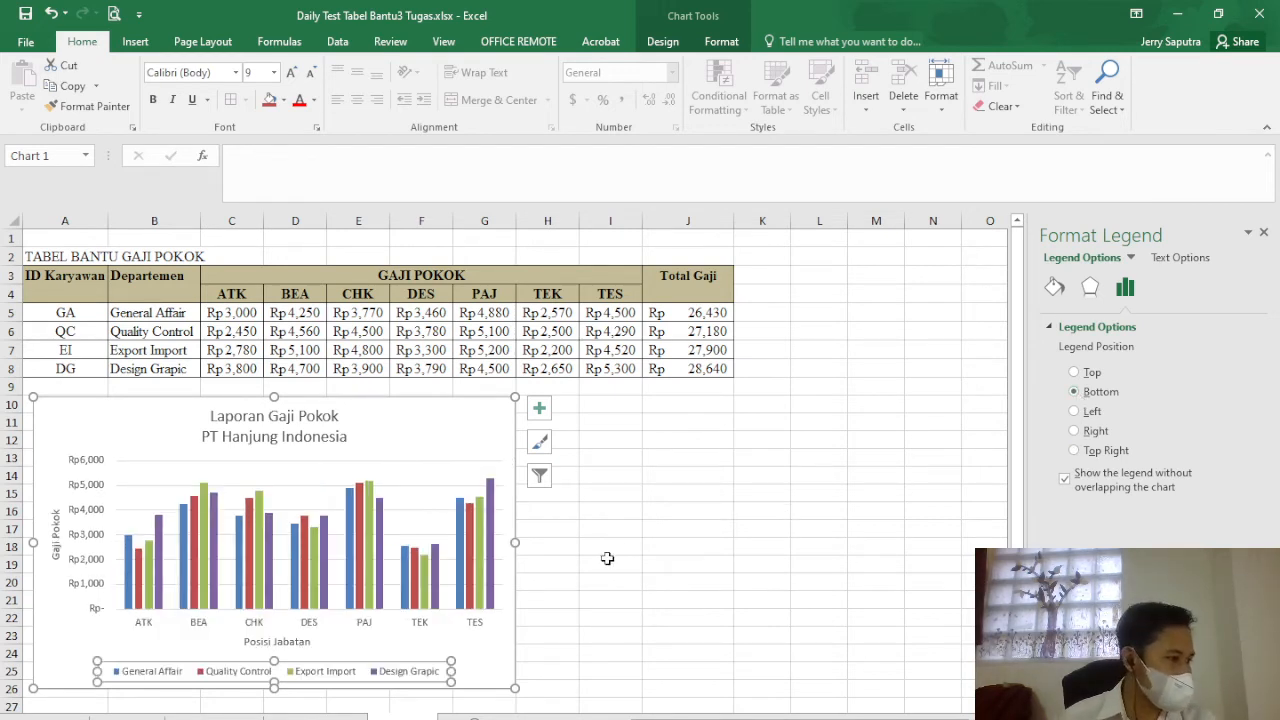
{"action": "left_click", "coordinate": [605, 558]}
{"action": "left_click", "coordinate": [622, 514]}
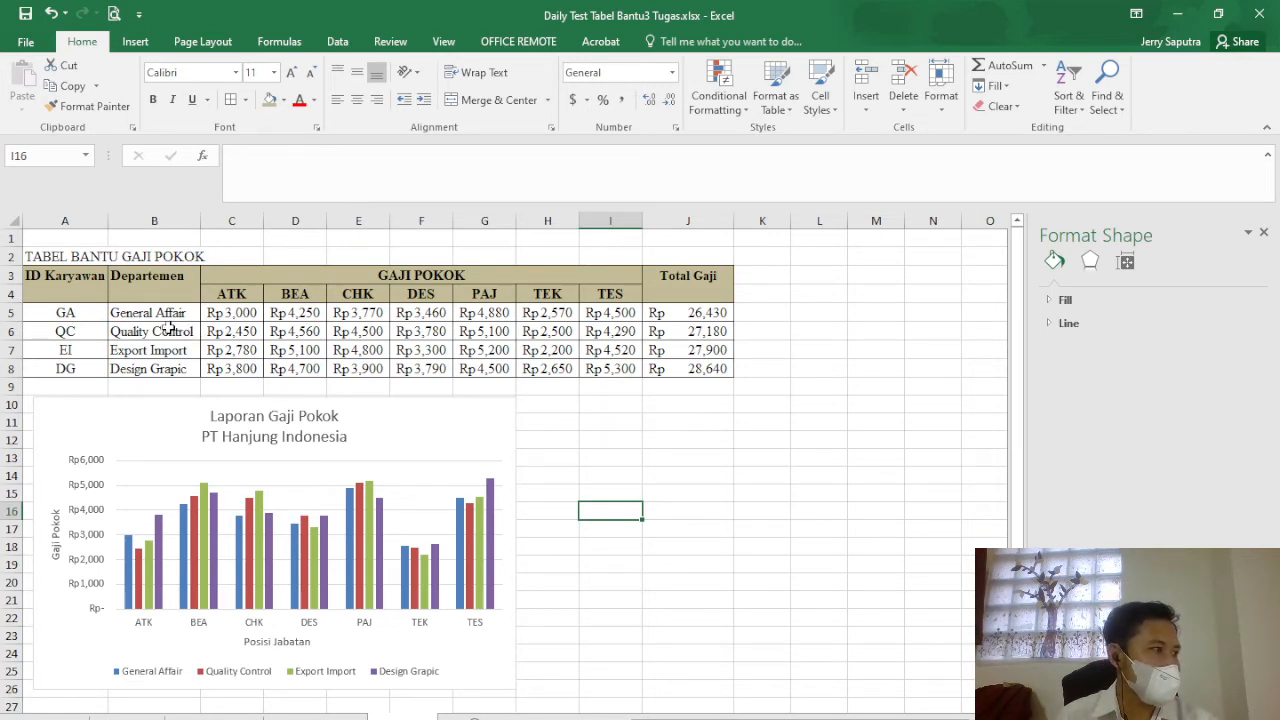
{"action": "left_click_drag", "start_coordinate": [170, 313], "coordinate": [168, 370]}
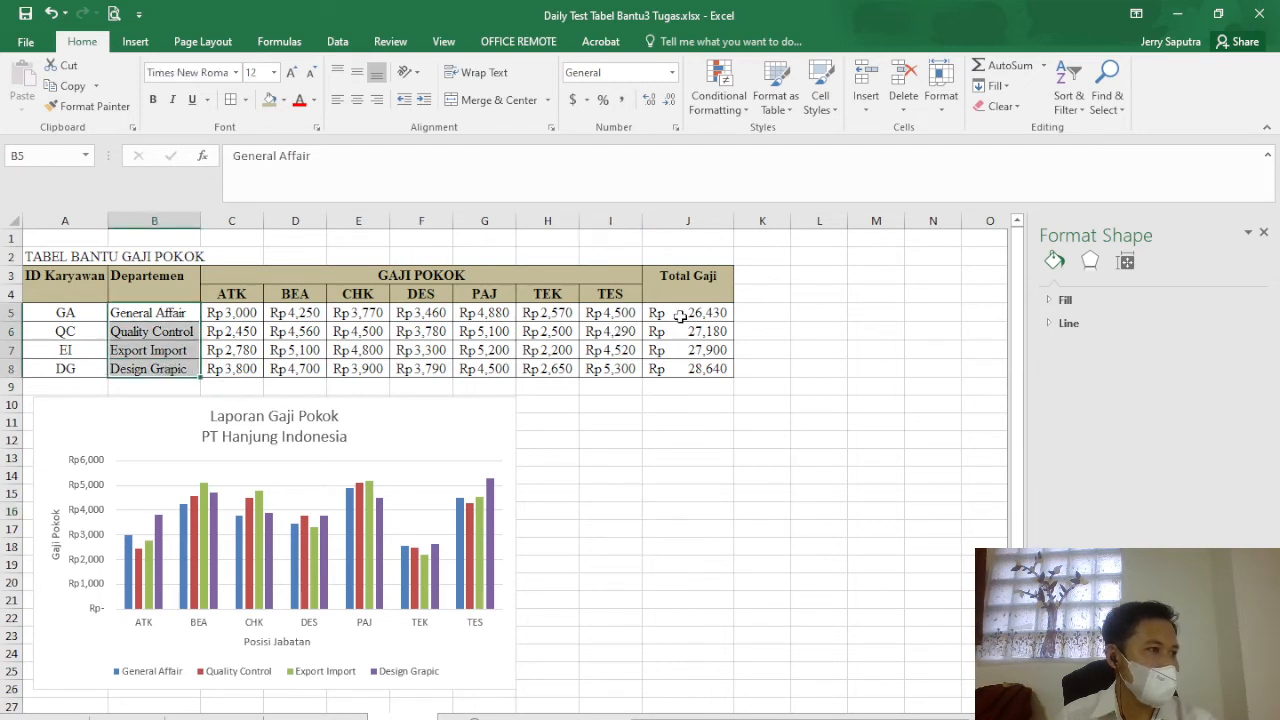
{"action": "left_click", "coordinate": [646, 418]}
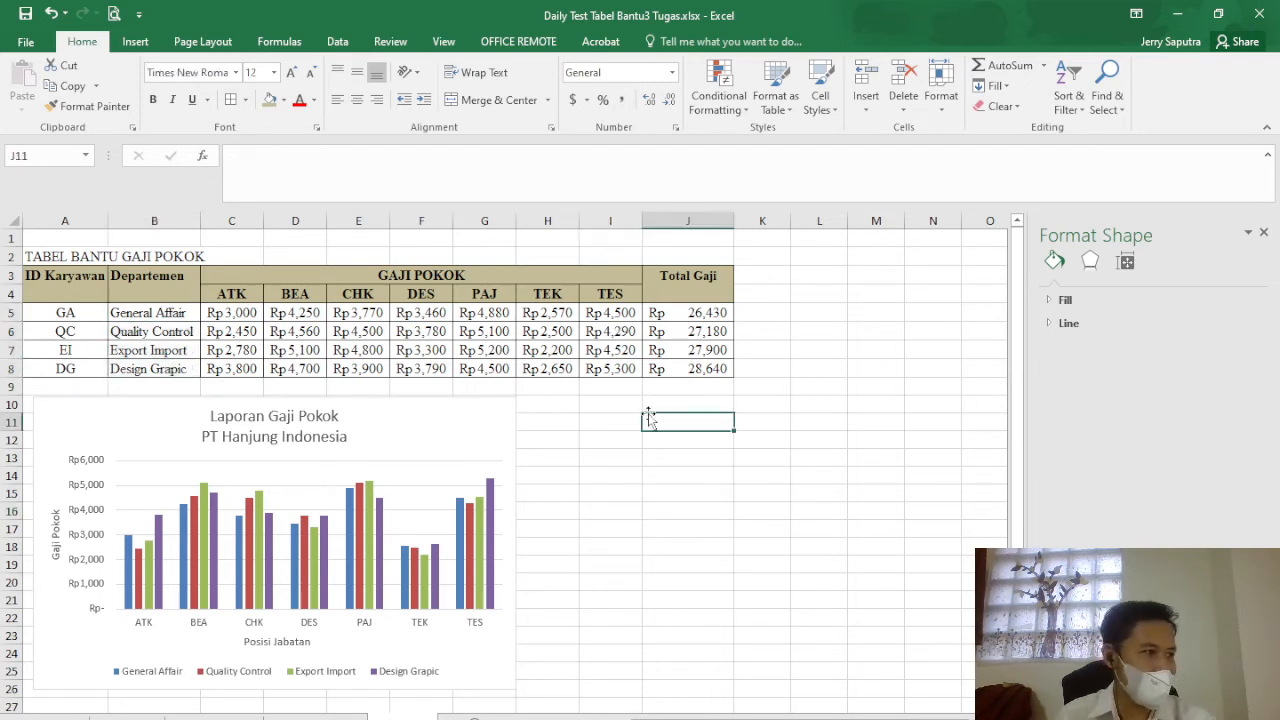
{"action": "left_click_drag", "start_coordinate": [171, 314], "coordinate": [672, 374]}
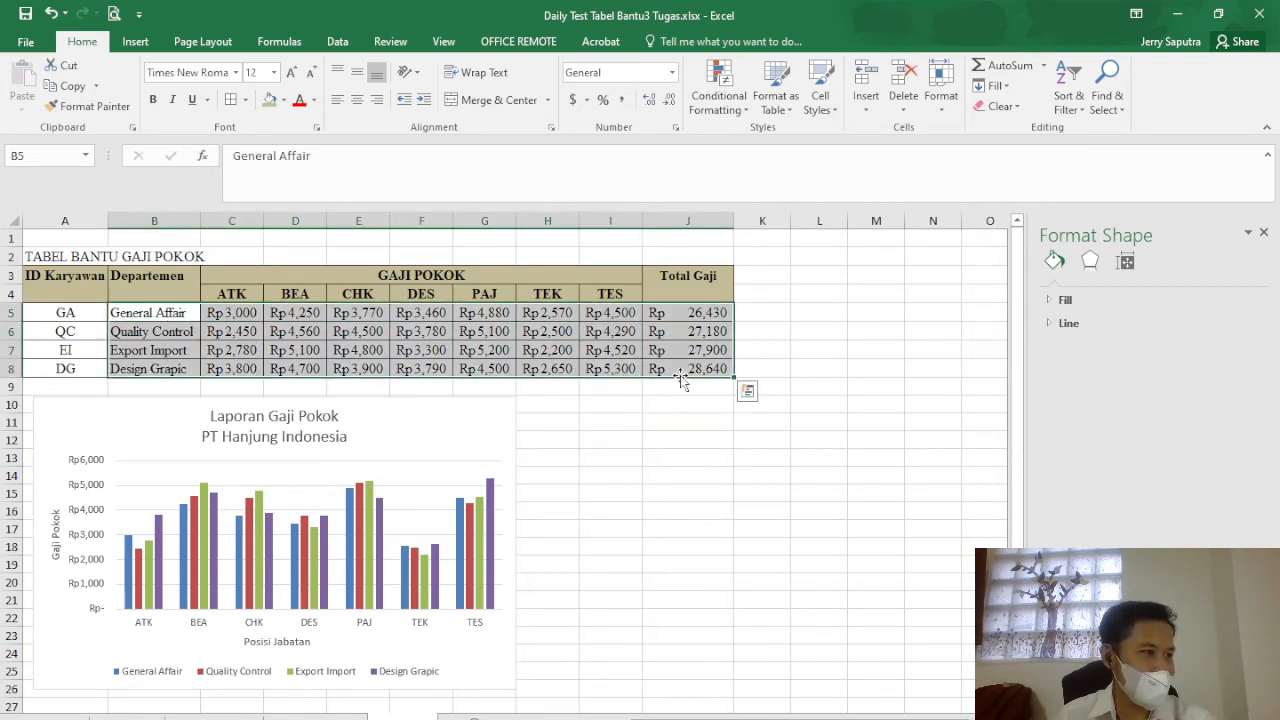
{"action": "left_click", "coordinate": [654, 470]}
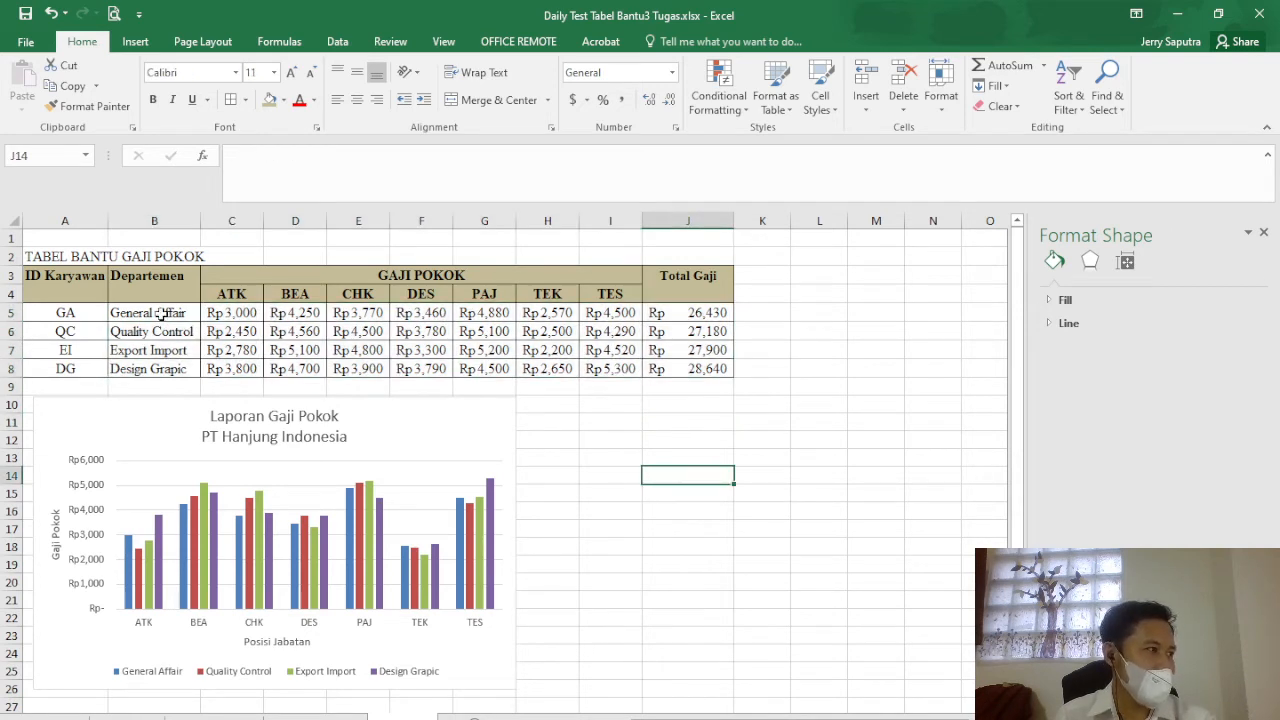
{"action": "left_click_drag", "start_coordinate": [161, 313], "coordinate": [161, 369]}
{"action": "left_click", "coordinate": [697, 316]}
{"action": "left_click_drag", "start_coordinate": [697, 316], "coordinate": [688, 370]}
{"action": "left_click", "coordinate": [665, 436]}
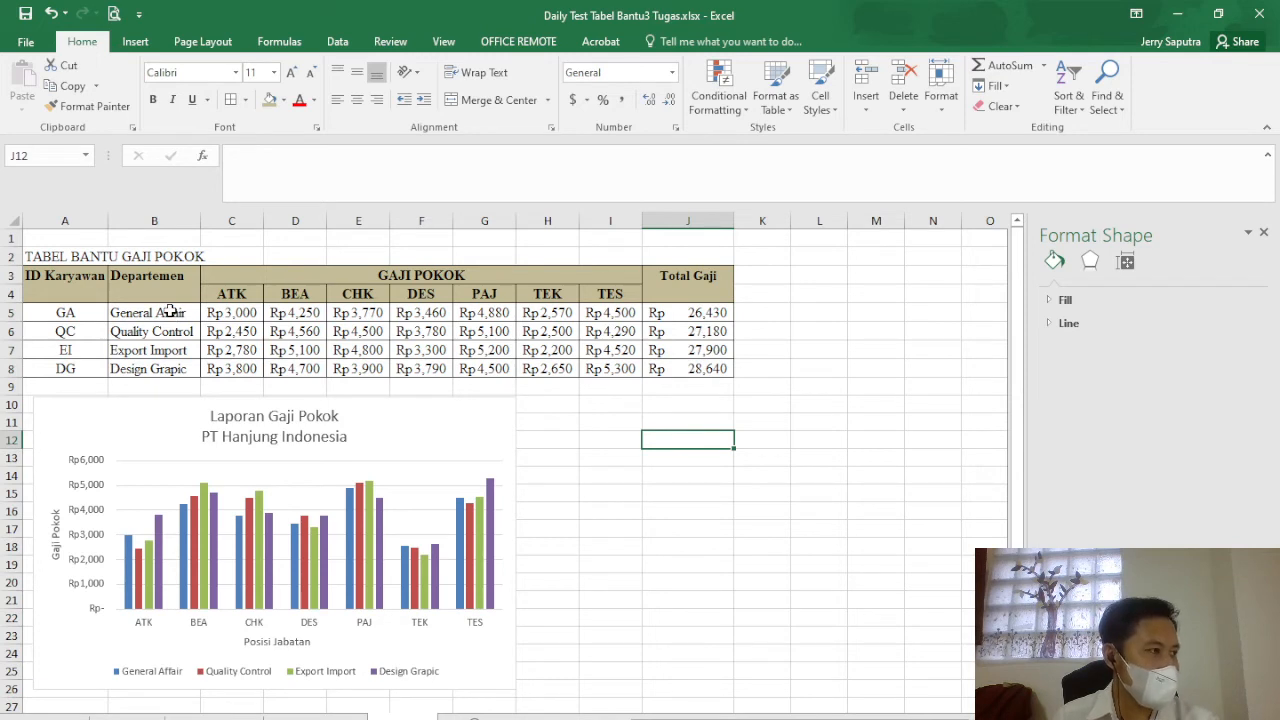
{"action": "left_click_drag", "start_coordinate": [170, 312], "coordinate": [176, 367]}
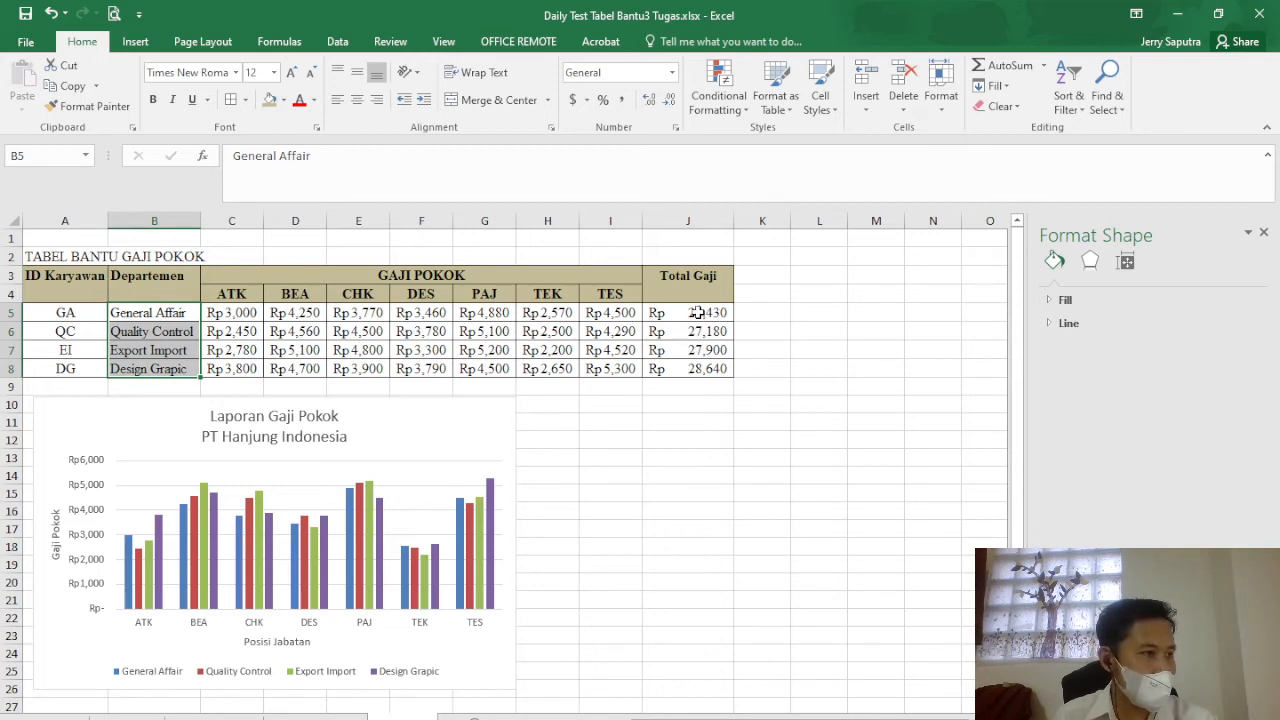
{"action": "left_click_drag", "start_coordinate": [697, 312], "coordinate": [697, 368]}
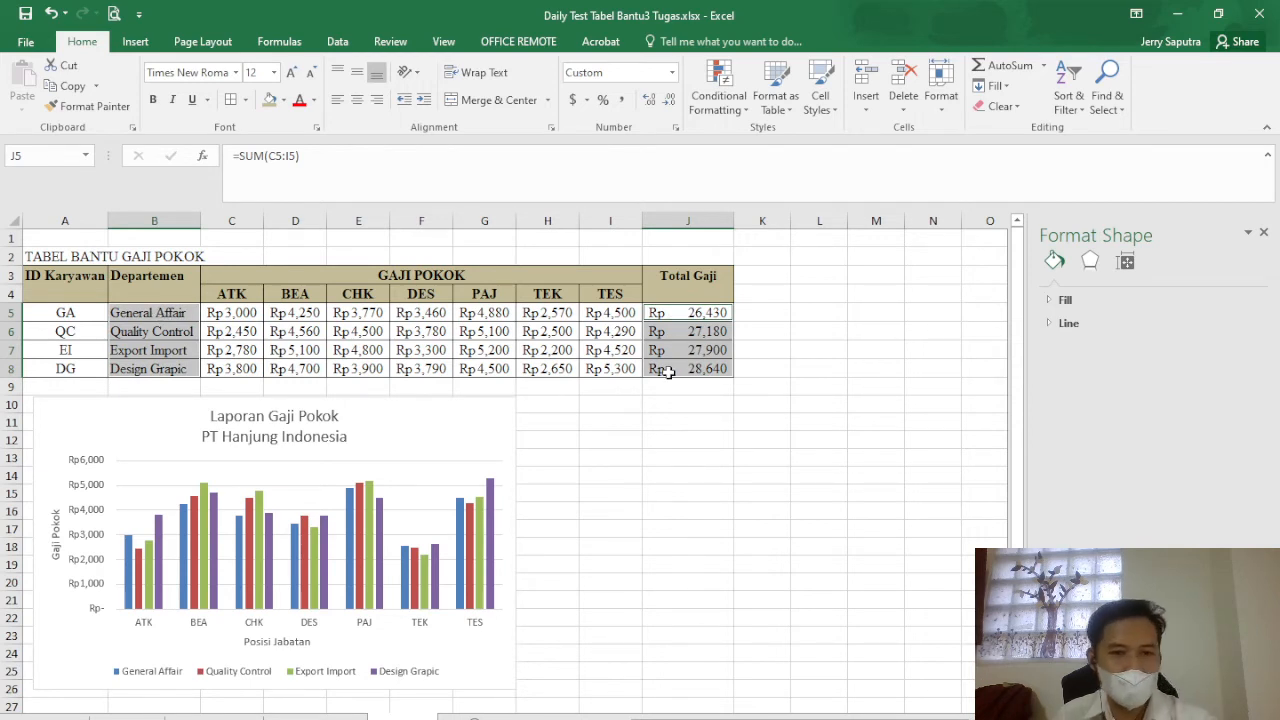
{"action": "left_click", "coordinate": [694, 422]}
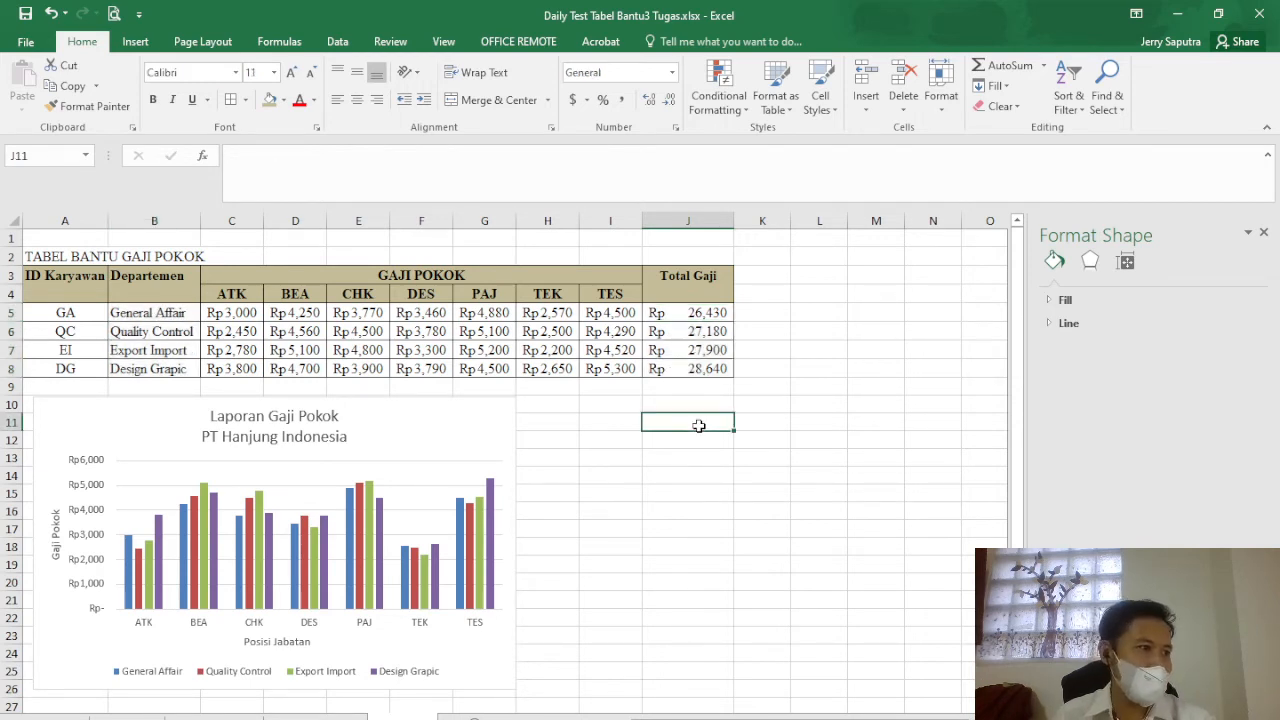
- Insert a 3-D pie chart from B5:B8 and J5:J8, and fit it beside the column chart down to row 26
{"action": "left_click_drag", "start_coordinate": [162, 314], "coordinate": [162, 368]}
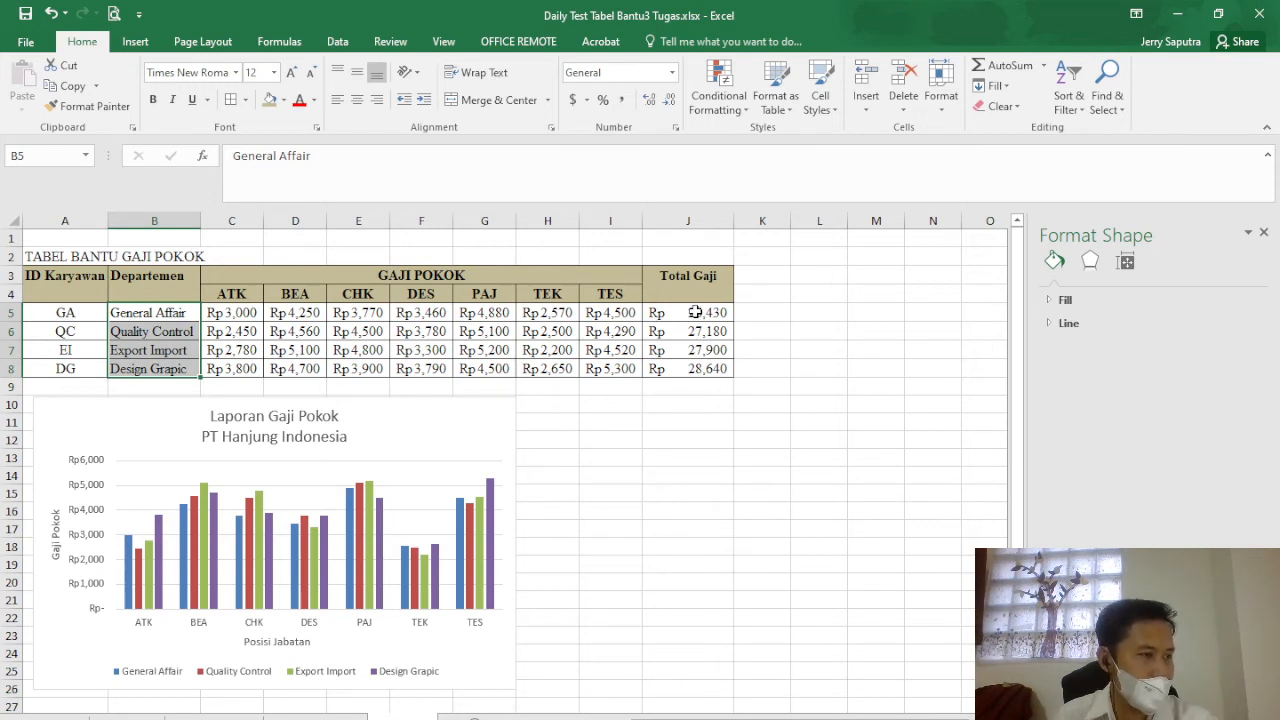
{"action": "left_click_drag", "start_coordinate": [695, 312], "coordinate": [697, 369]}
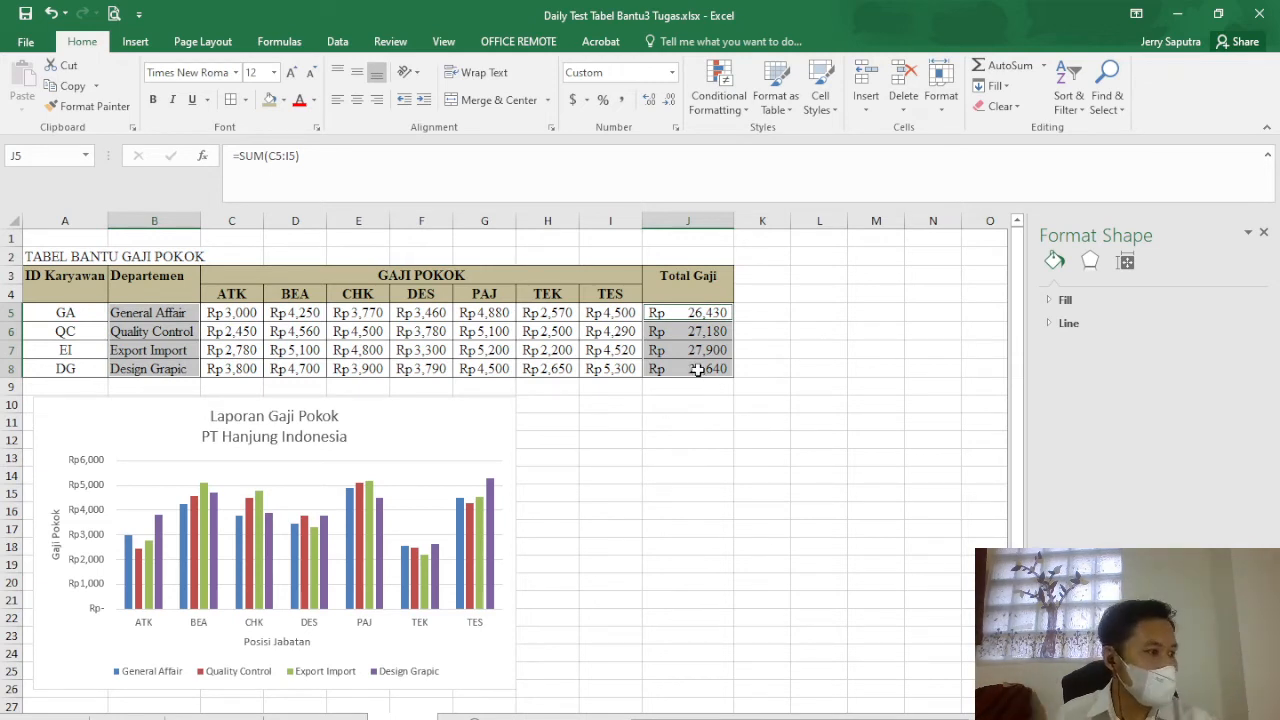
{"action": "left_click", "coordinate": [135, 42]}
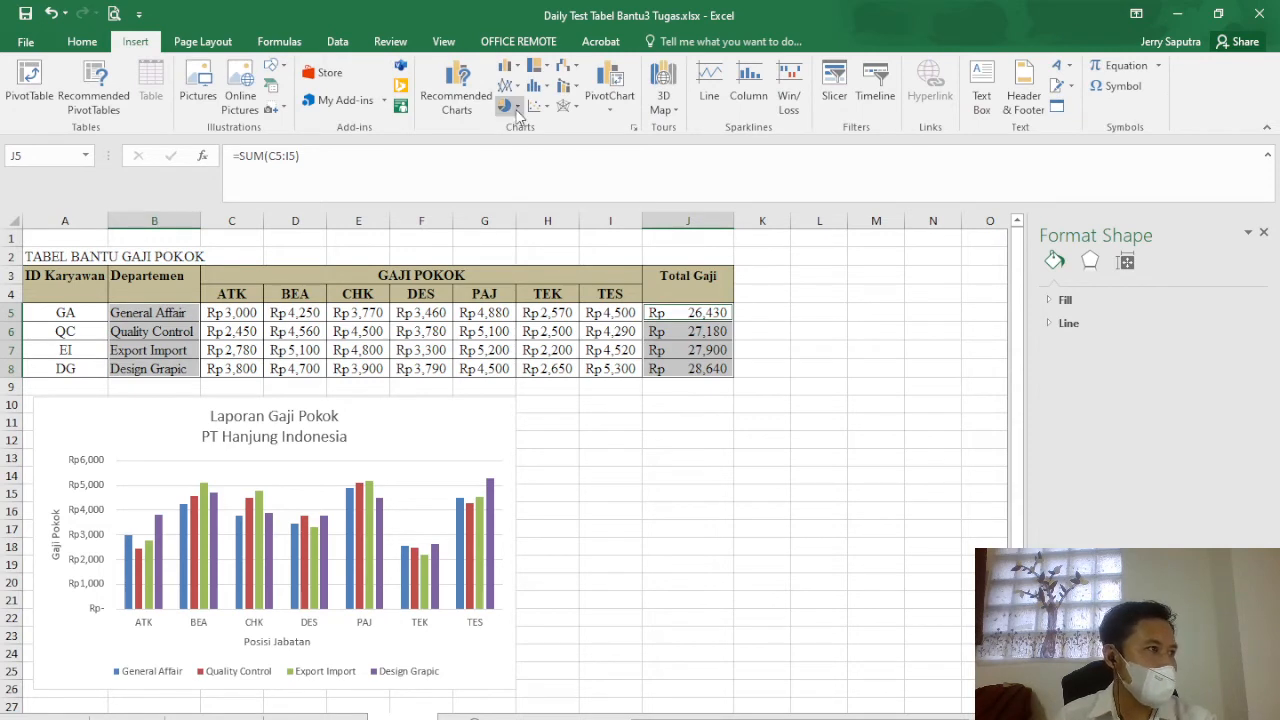
{"action": "left_click", "coordinate": [507, 106]}
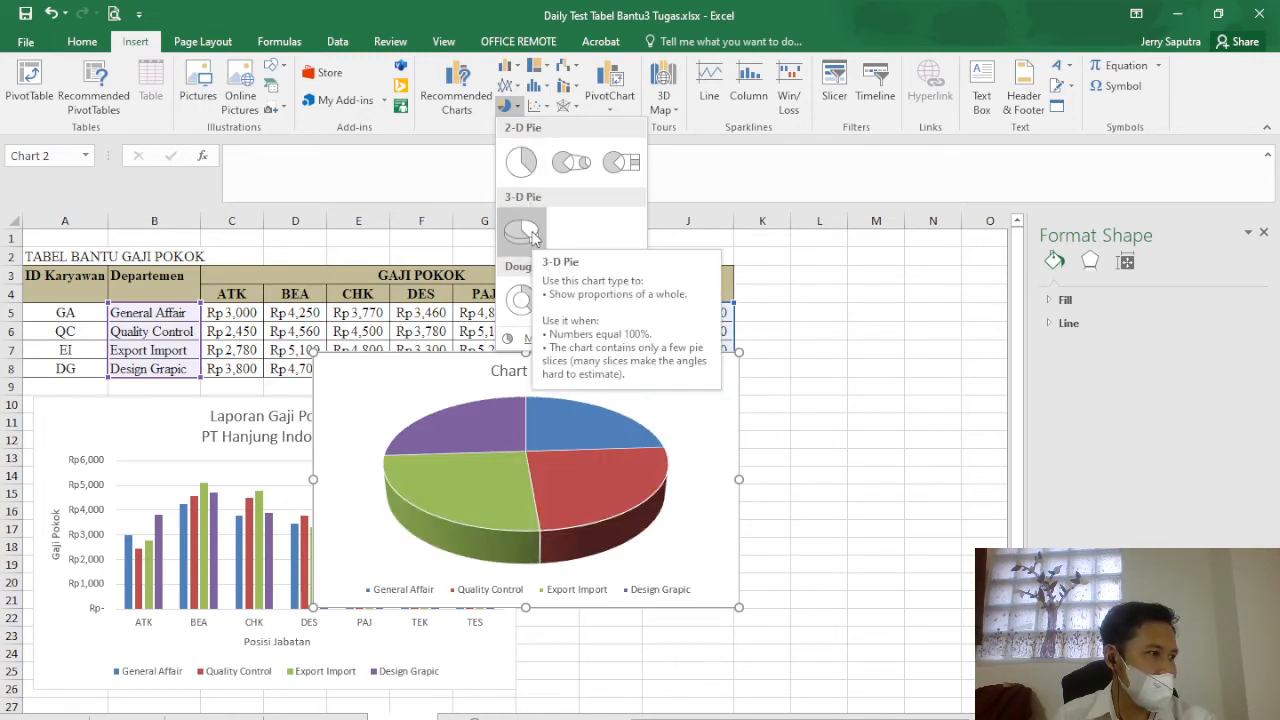
{"action": "left_click", "coordinate": [530, 230]}
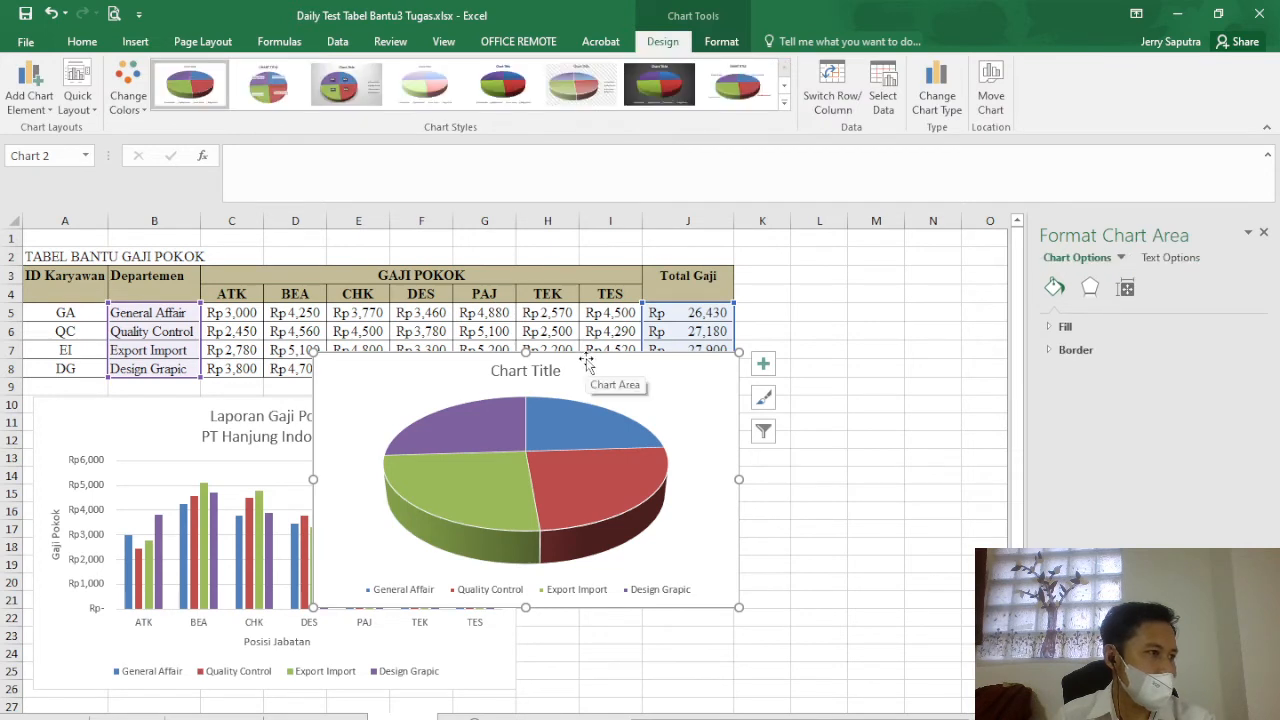
{"action": "left_click_drag", "start_coordinate": [586, 362], "coordinate": [794, 404]}
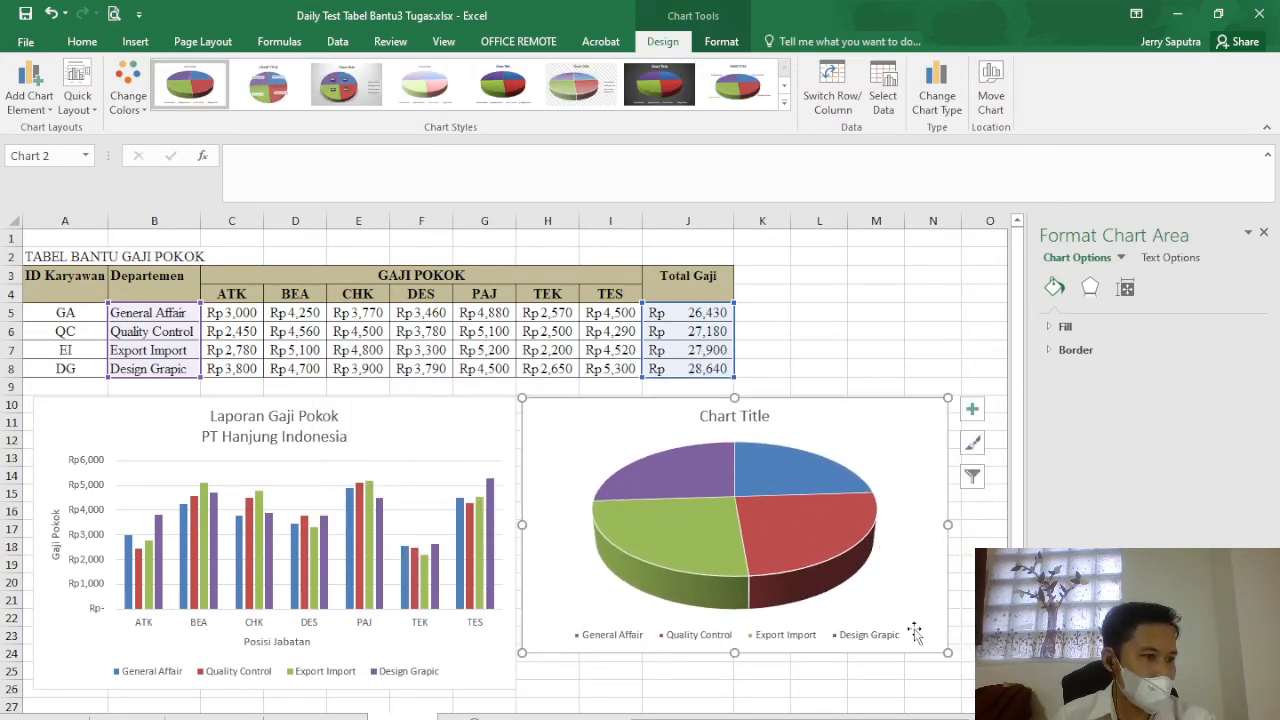
{"action": "left_click_drag", "start_coordinate": [947, 652], "coordinate": [972, 690]}
- Set the pie chart's title to "Laporan Gaji Pokok" with "PT Hanjung Indonesia" on a second line
{"action": "left_click", "coordinate": [760, 416]}
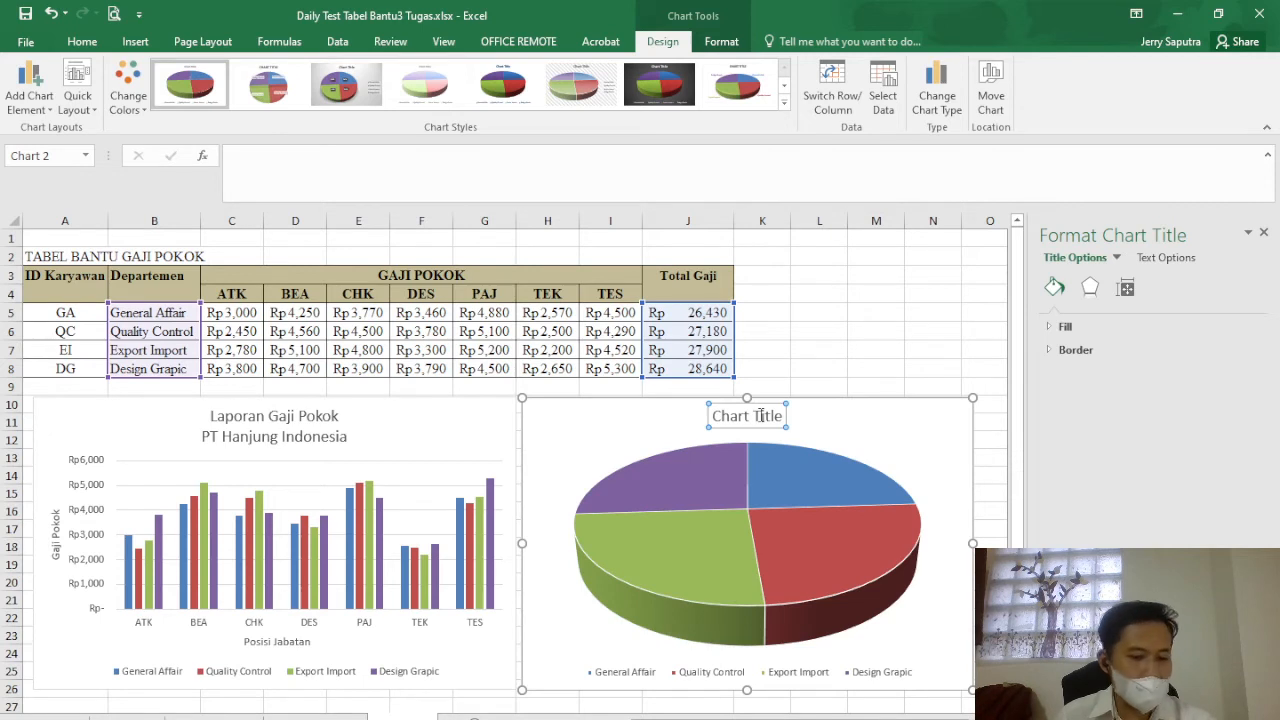
{"action": "left_click", "coordinate": [760, 416]}
{"action": "triple_click", "coordinate": [761, 418]}
{"action": "type", "text": "Laporan"}
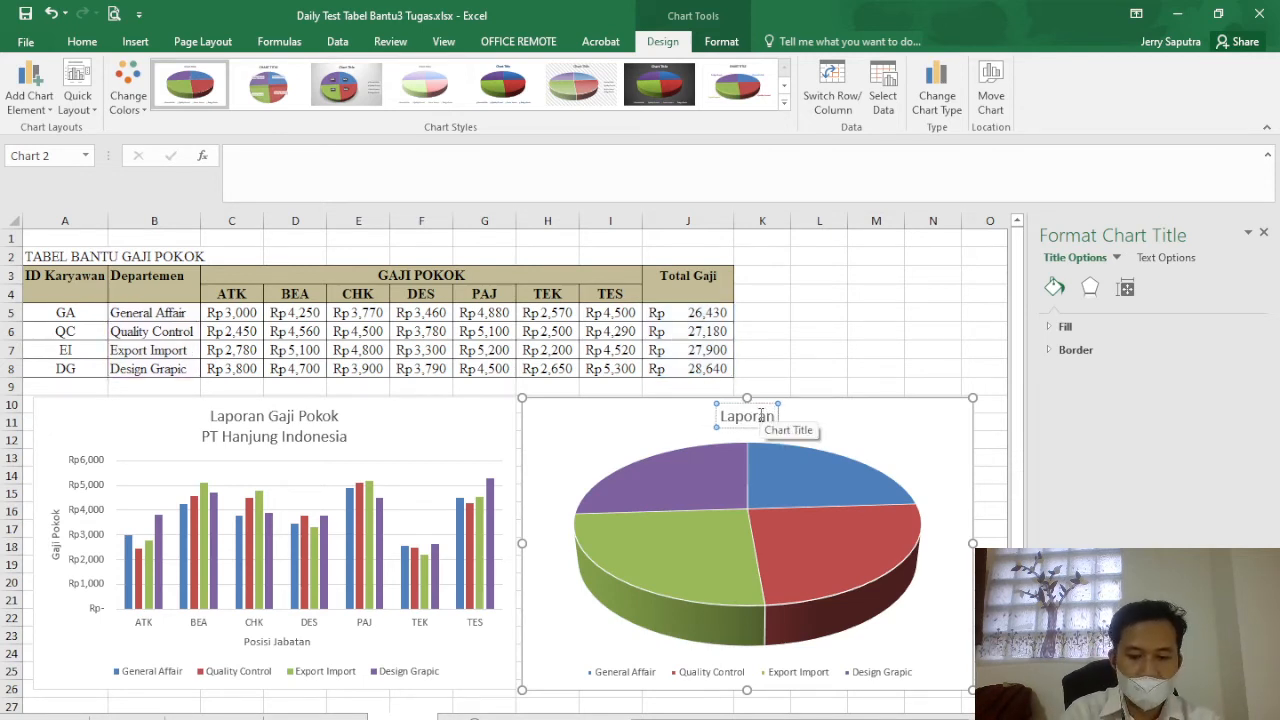
{"action": "type", "text": " Gaji Pokok"}
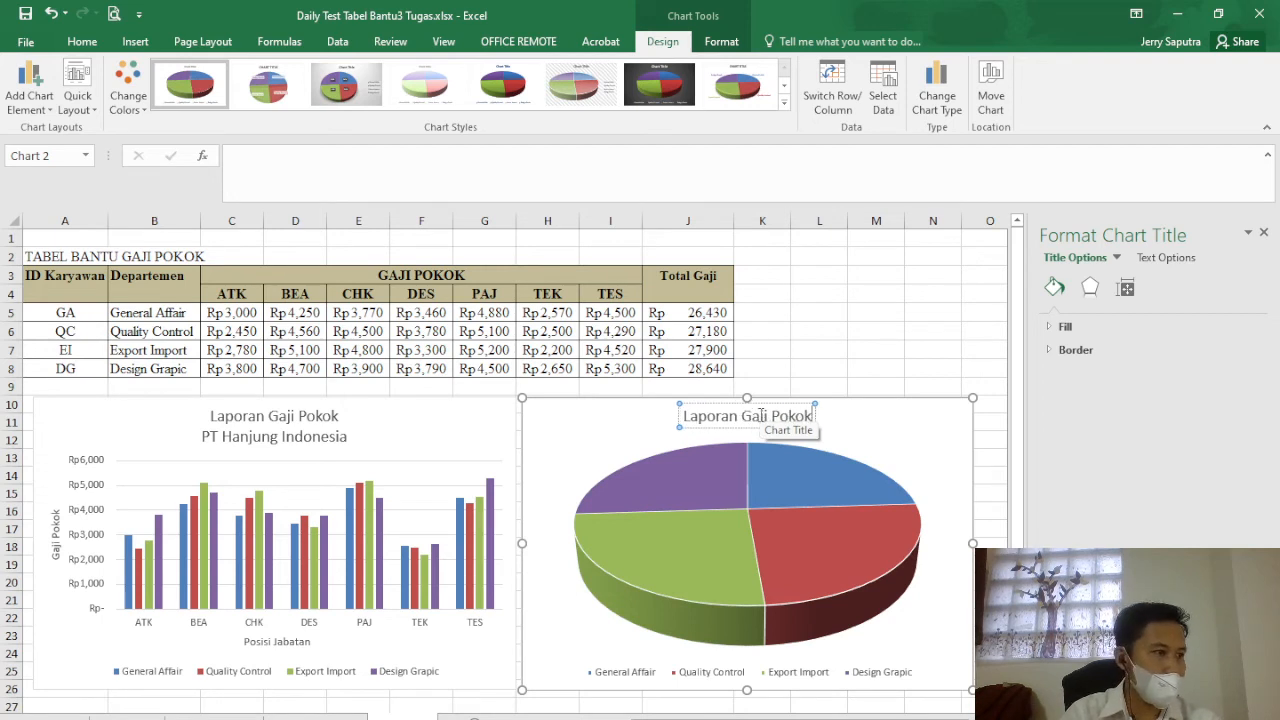
{"action": "key", "text": "Return"}
{"action": "type", "text": "PT Hanjung"}
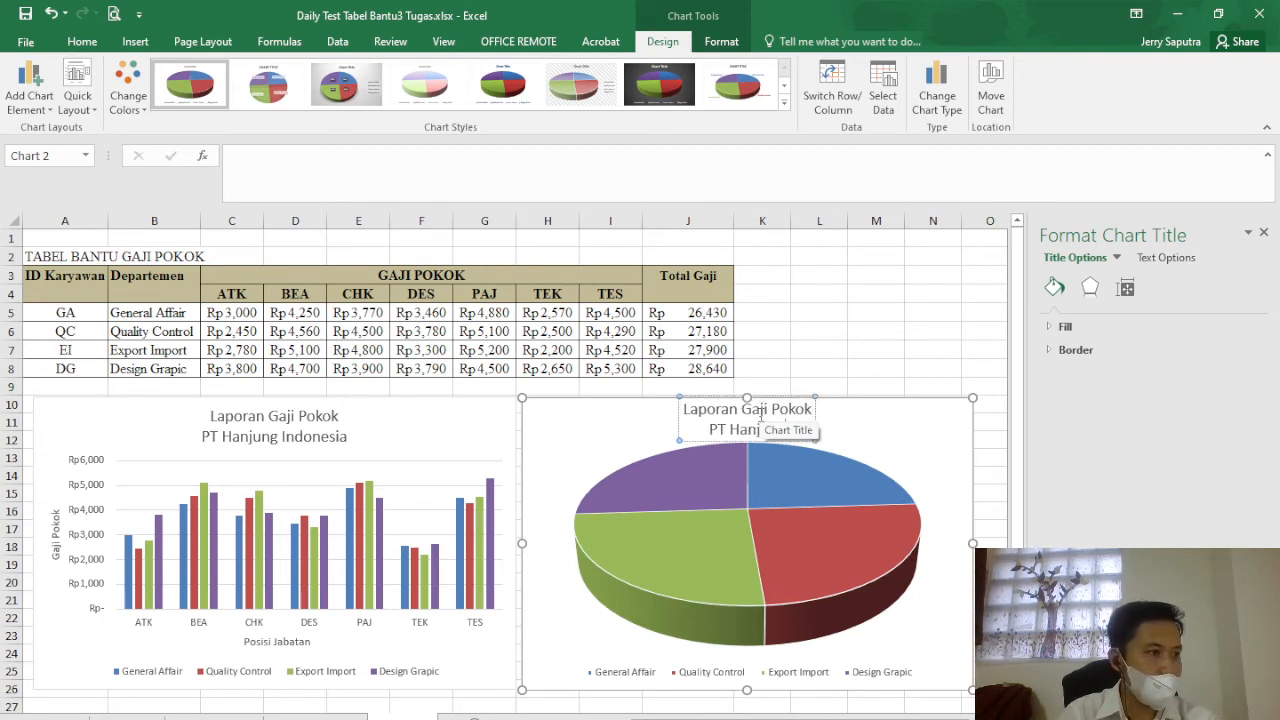
{"action": "type", "text": " Indonesia"}
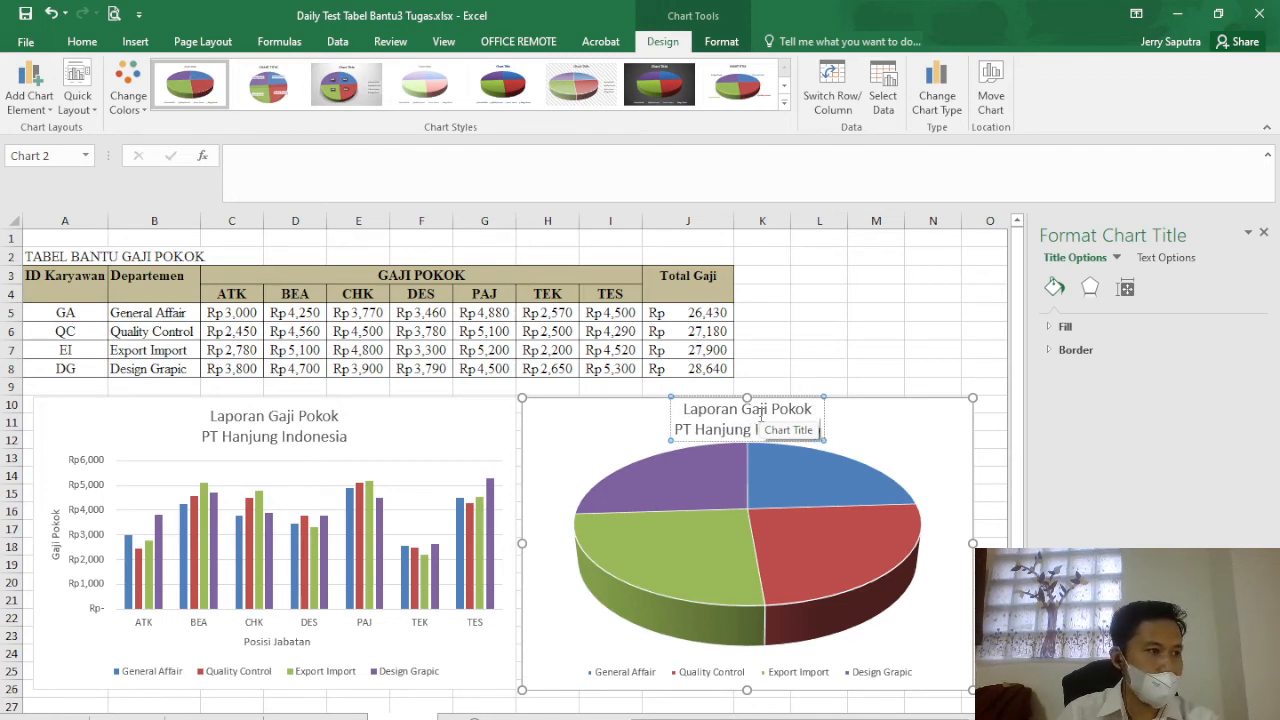
{"action": "left_click", "coordinate": [866, 352]}
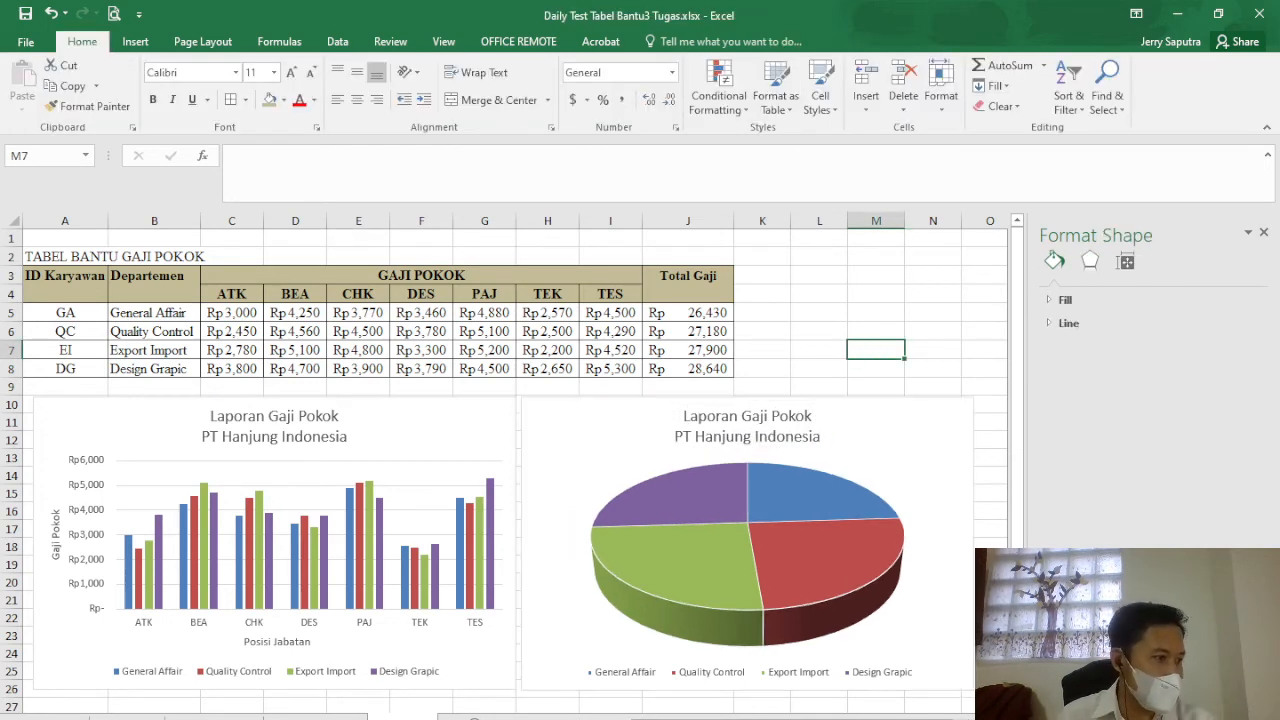
- Check the chart requirements in section C of the employee report sheet, and return to the chart sheet
{"action": "left_click", "coordinate": [130, 717]}
{"action": "scroll", "coordinate": [243, 641], "scroll_direction": "down", "scroll_amount": 9}
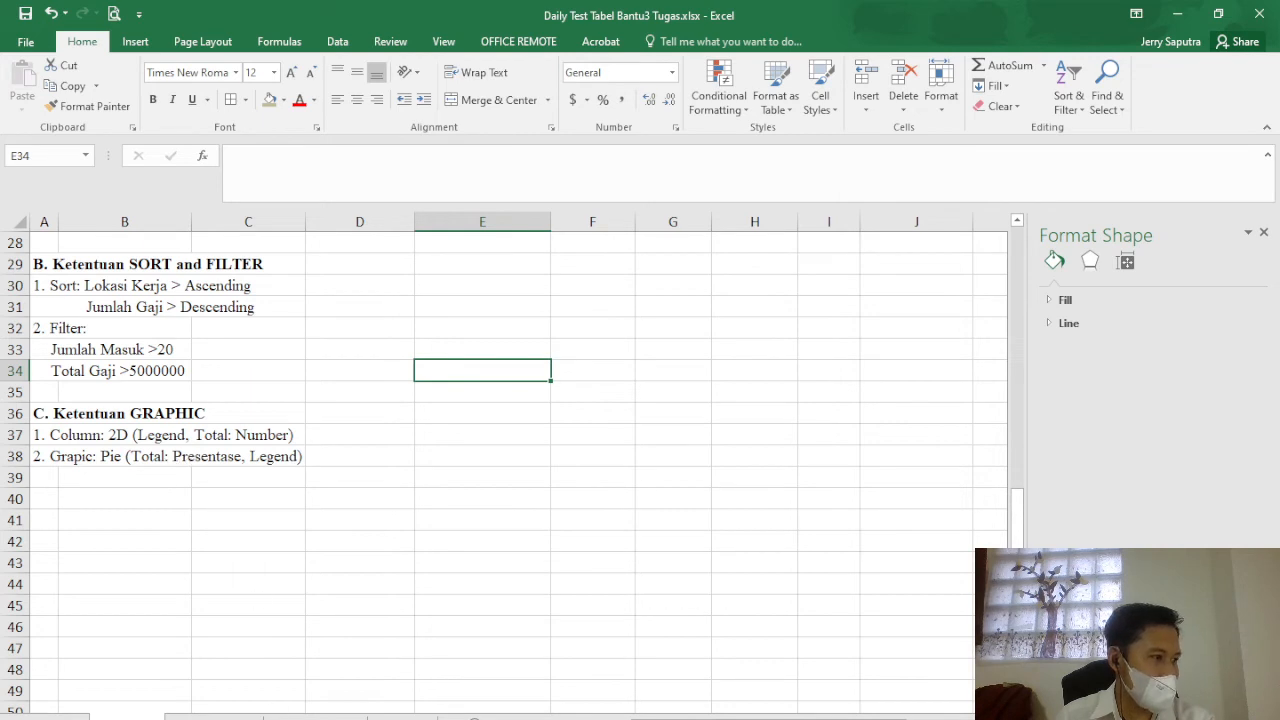
{"action": "left_click", "coordinate": [278, 716]}
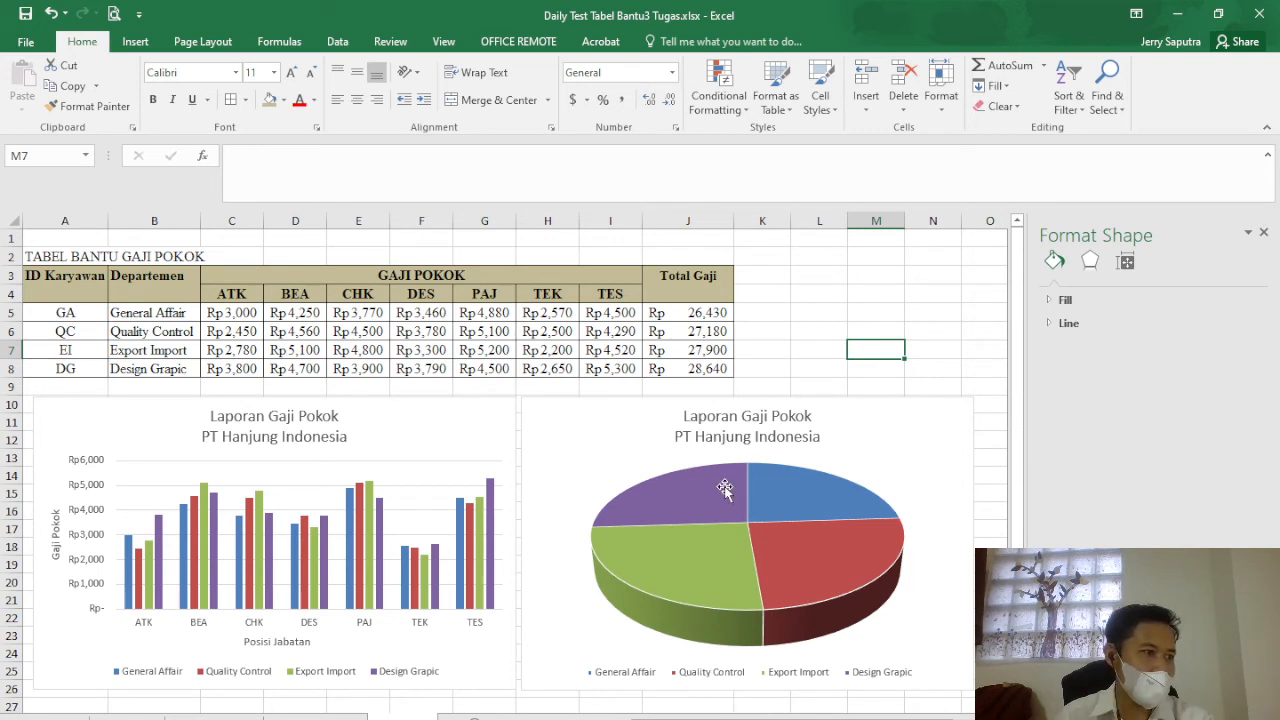
{"action": "left_click", "coordinate": [963, 413]}
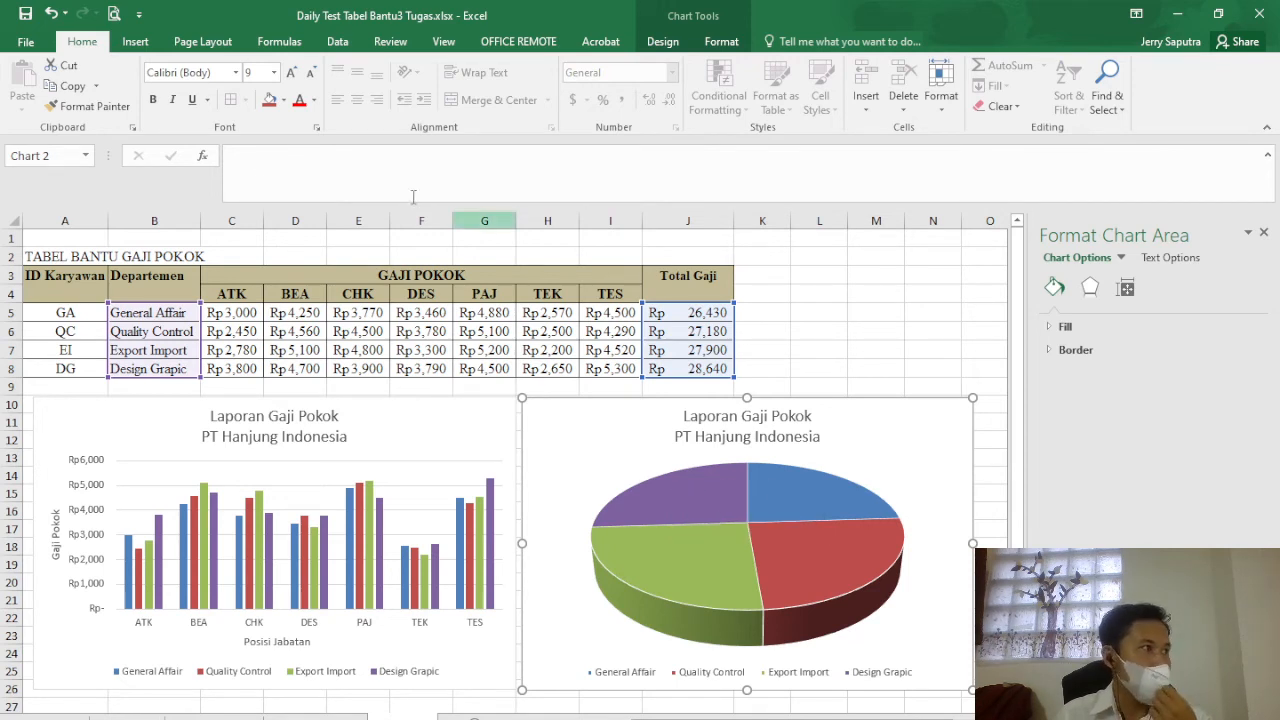
{"action": "left_click", "coordinate": [663, 42]}
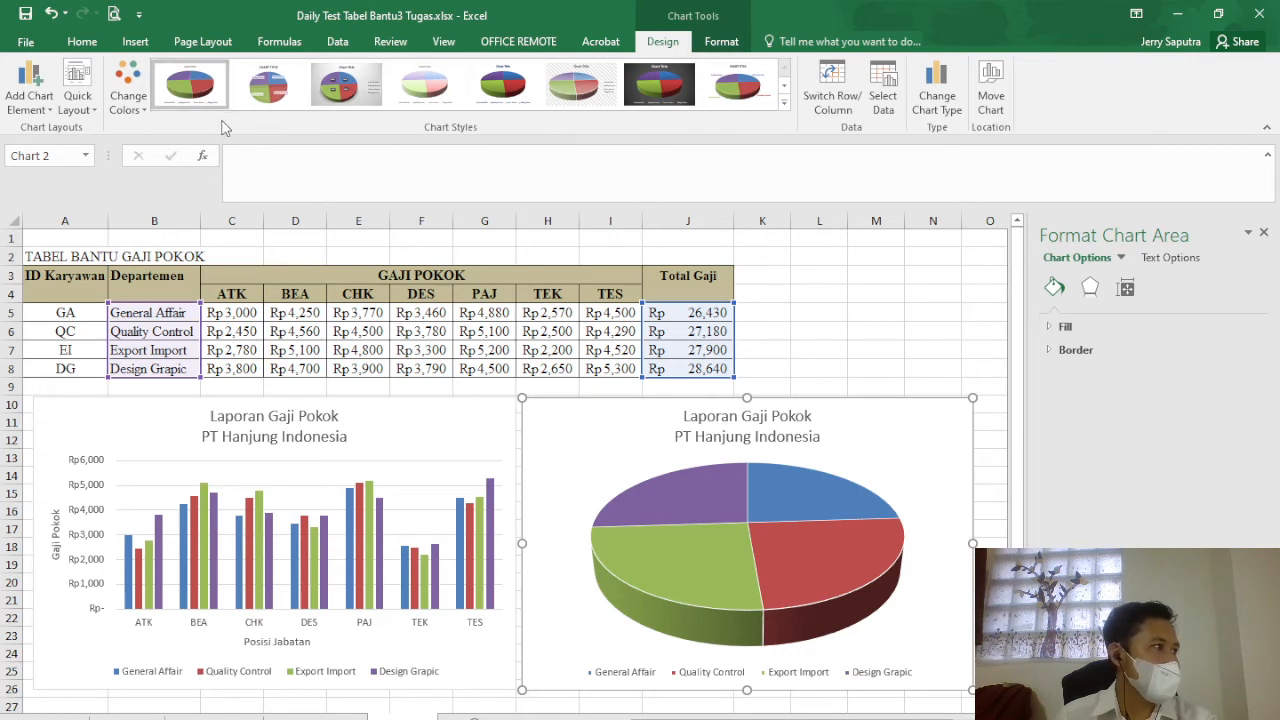
{"action": "left_click", "coordinate": [42, 117]}
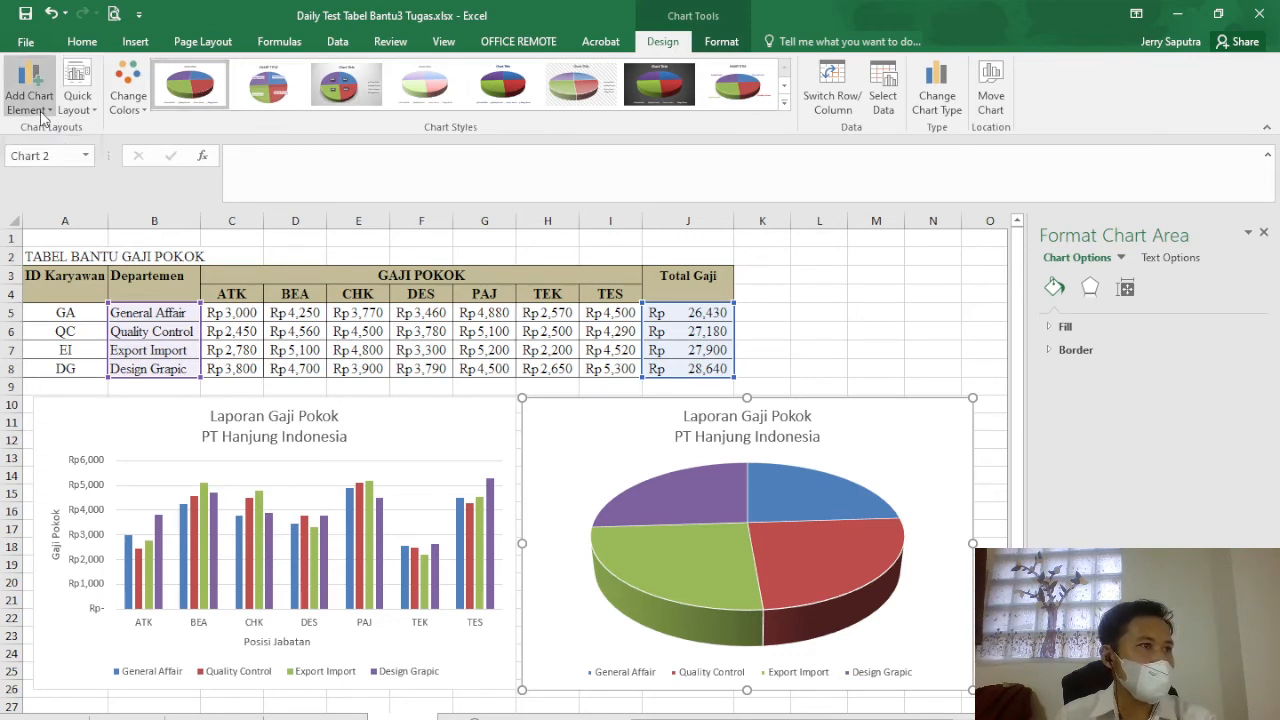
{"action": "mouse_move", "coordinate": [53, 150]}
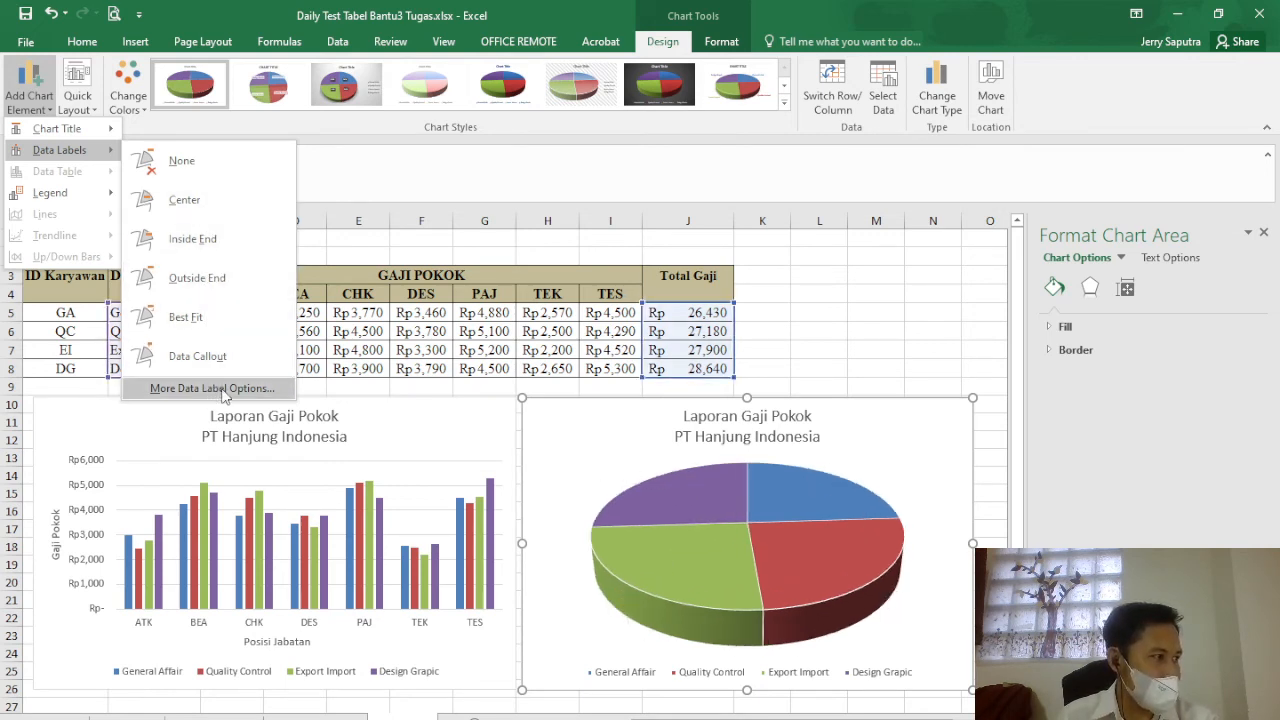
{"action": "left_click", "coordinate": [215, 388]}
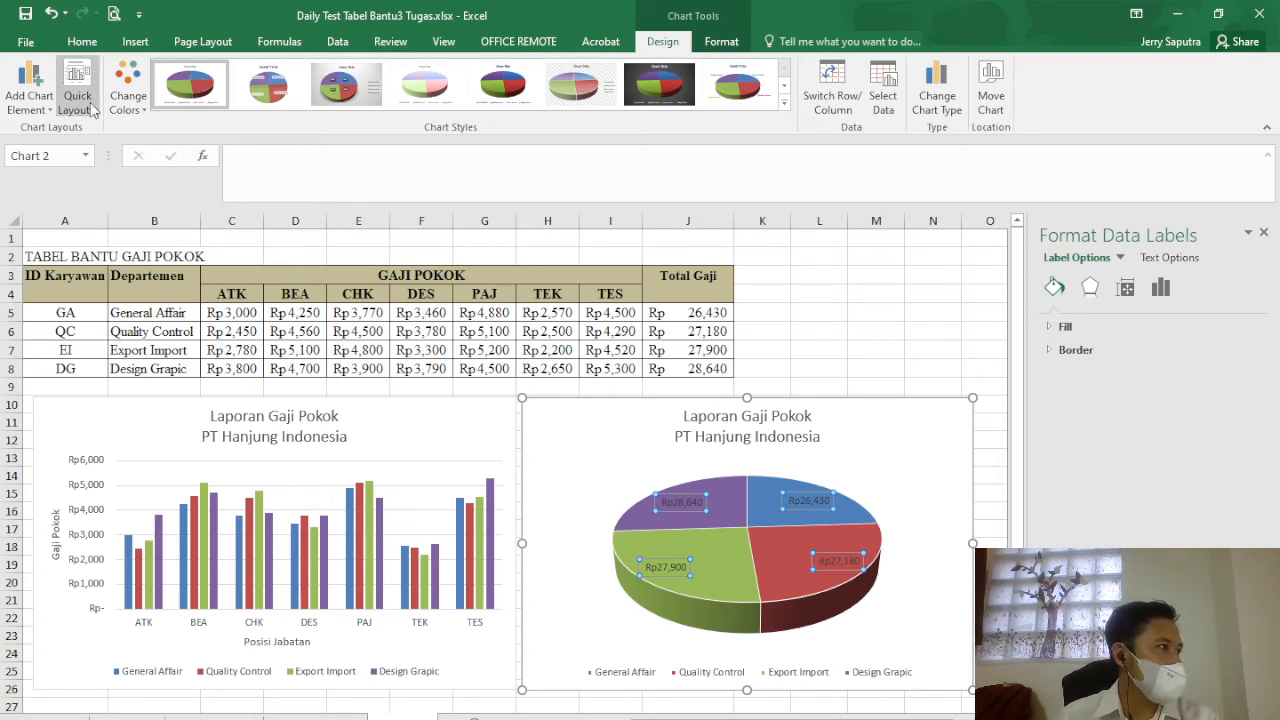
{"action": "left_click", "coordinate": [42, 117]}
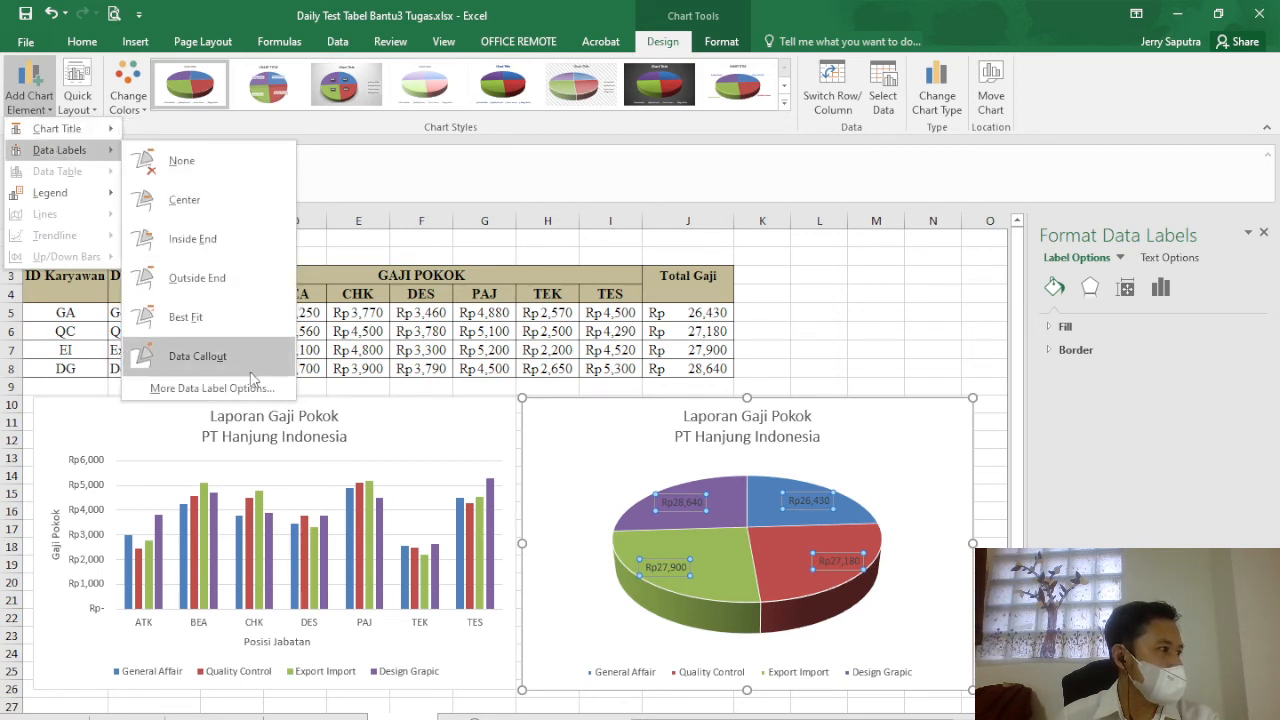
{"action": "left_click", "coordinate": [212, 388]}
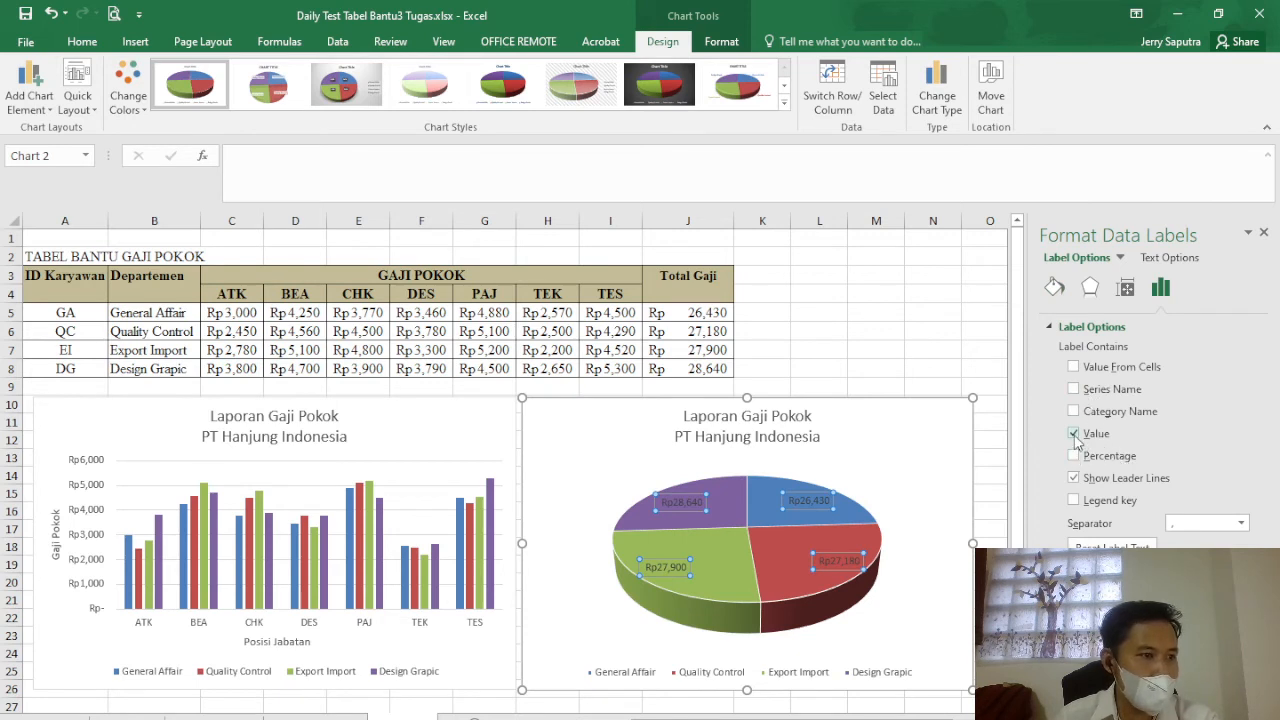
{"action": "left_click", "coordinate": [1074, 436]}
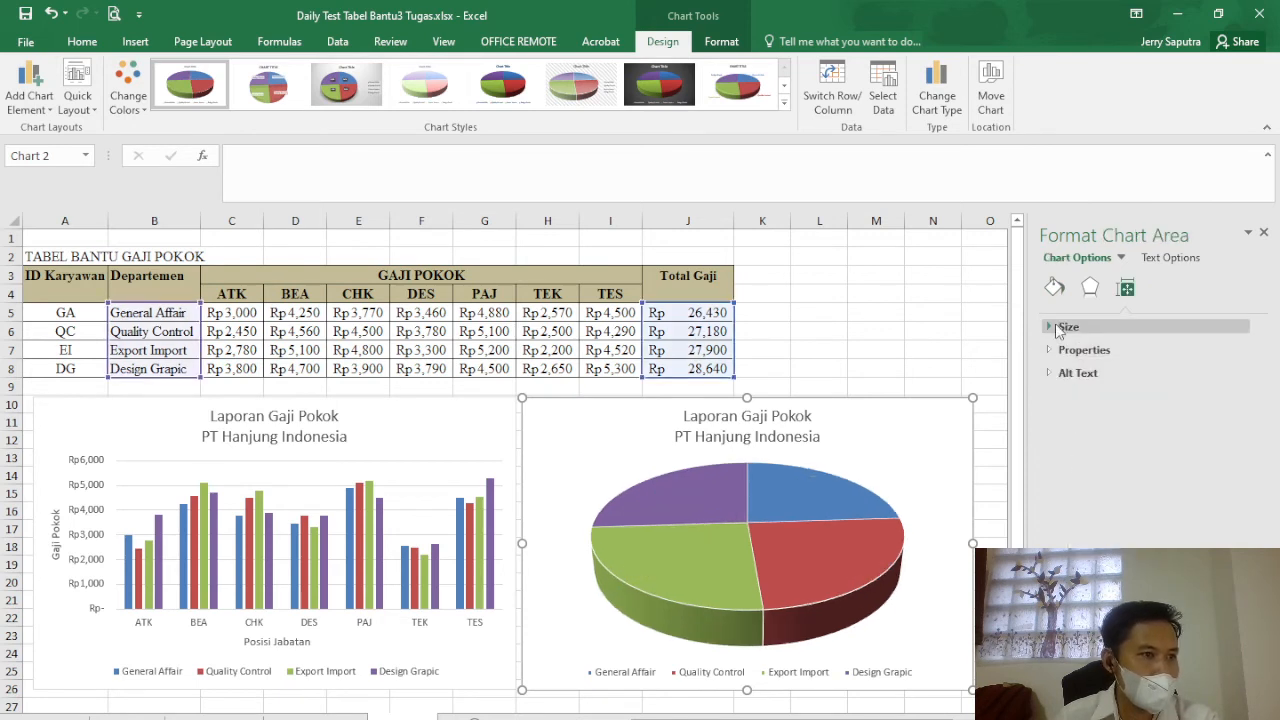
{"action": "left_click", "coordinate": [1058, 329]}
{"action": "left_click", "coordinate": [1054, 328]}
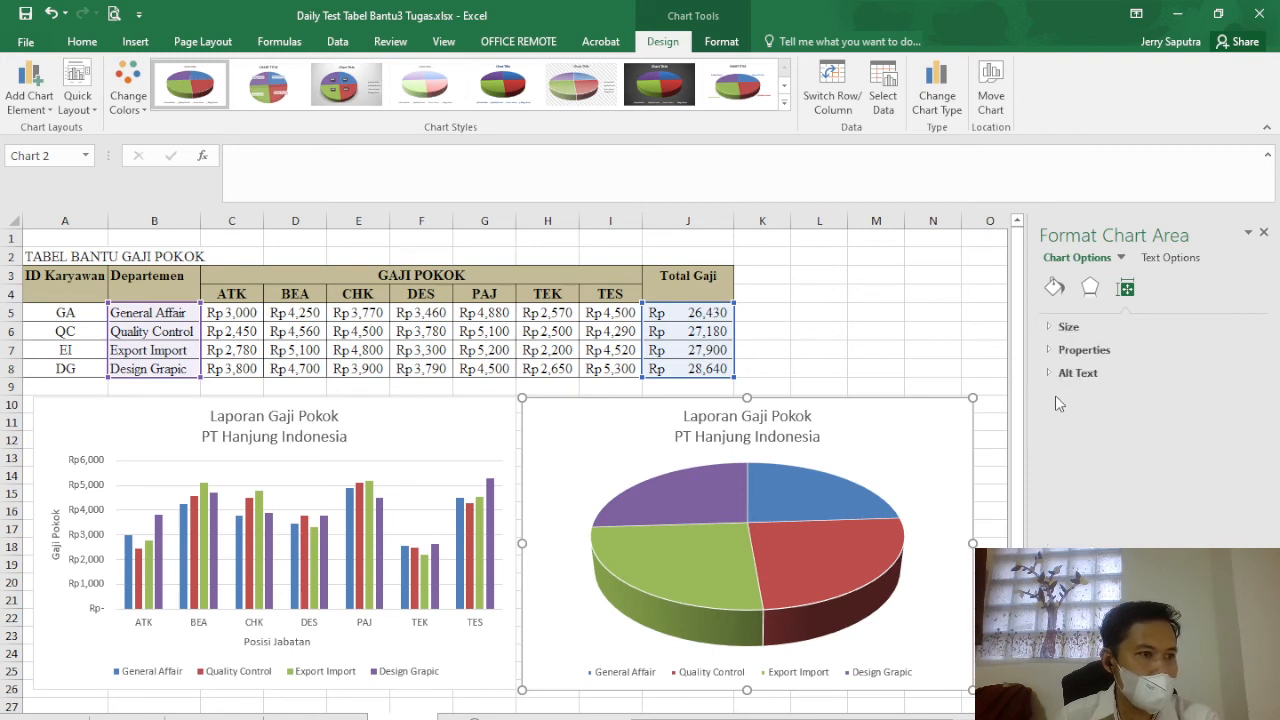
{"action": "left_click", "coordinate": [1052, 349]}
{"action": "left_click", "coordinate": [1052, 349]}
{"action": "left_click", "coordinate": [1054, 377]}
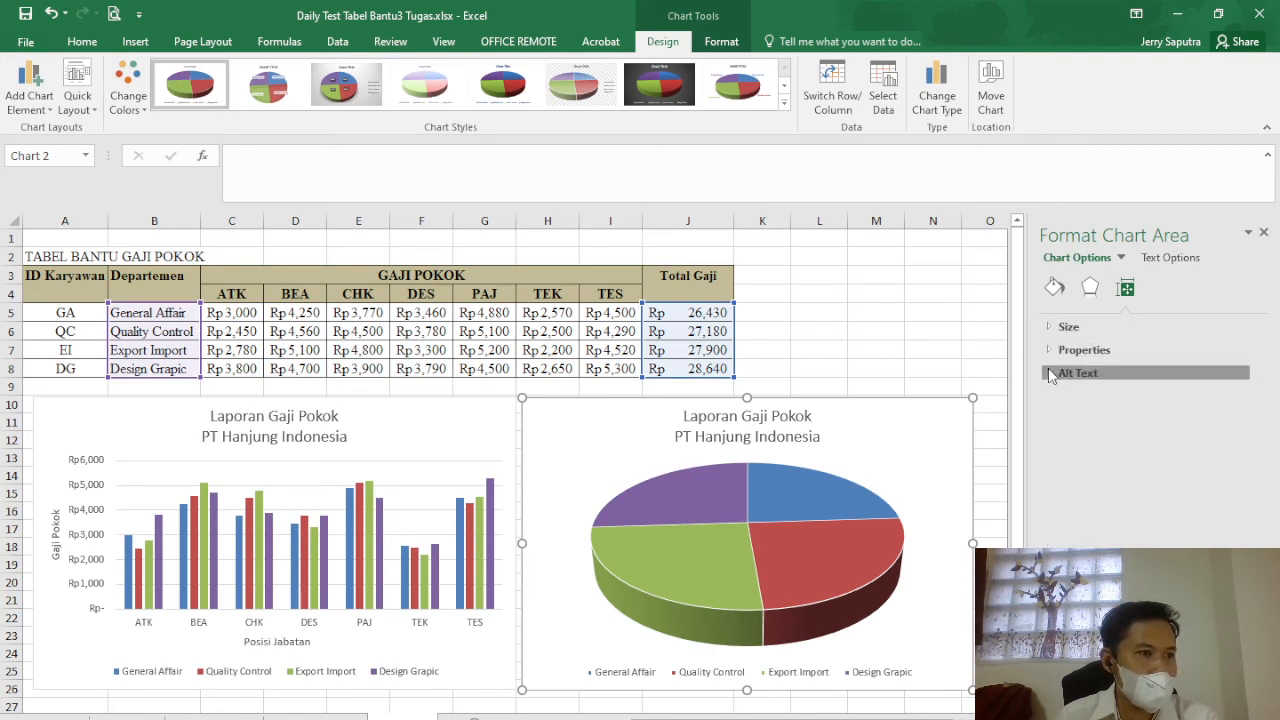
- Add data labels to the pie chart's slices that show Percentage instead of Value
{"action": "left_click", "coordinate": [824, 503]}
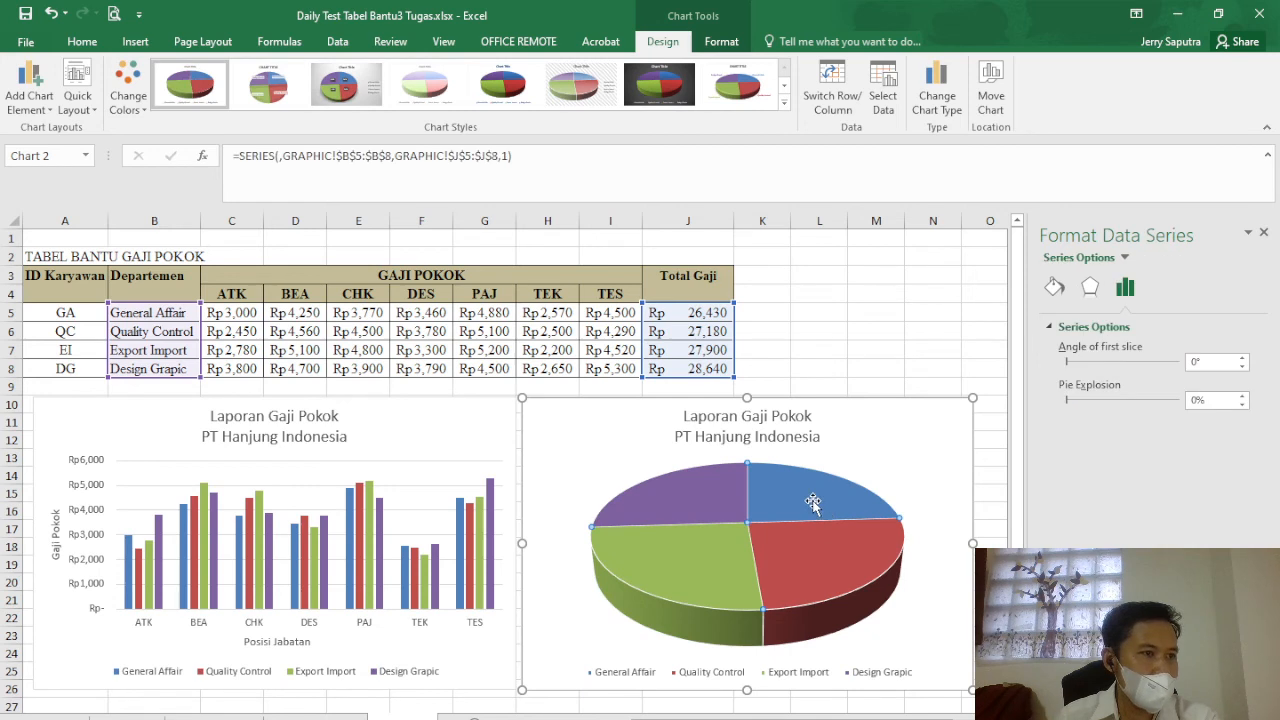
{"action": "left_click", "coordinate": [45, 110]}
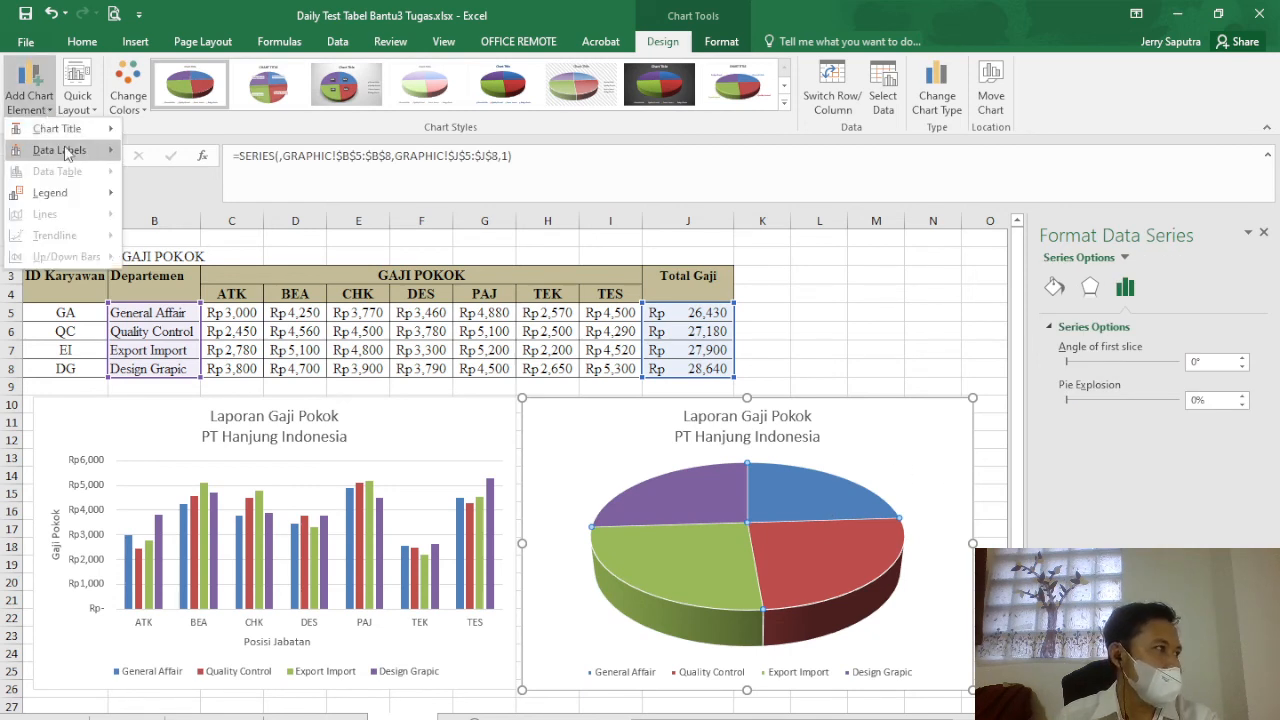
{"action": "mouse_move", "coordinate": [70, 152]}
{"action": "left_click", "coordinate": [212, 388]}
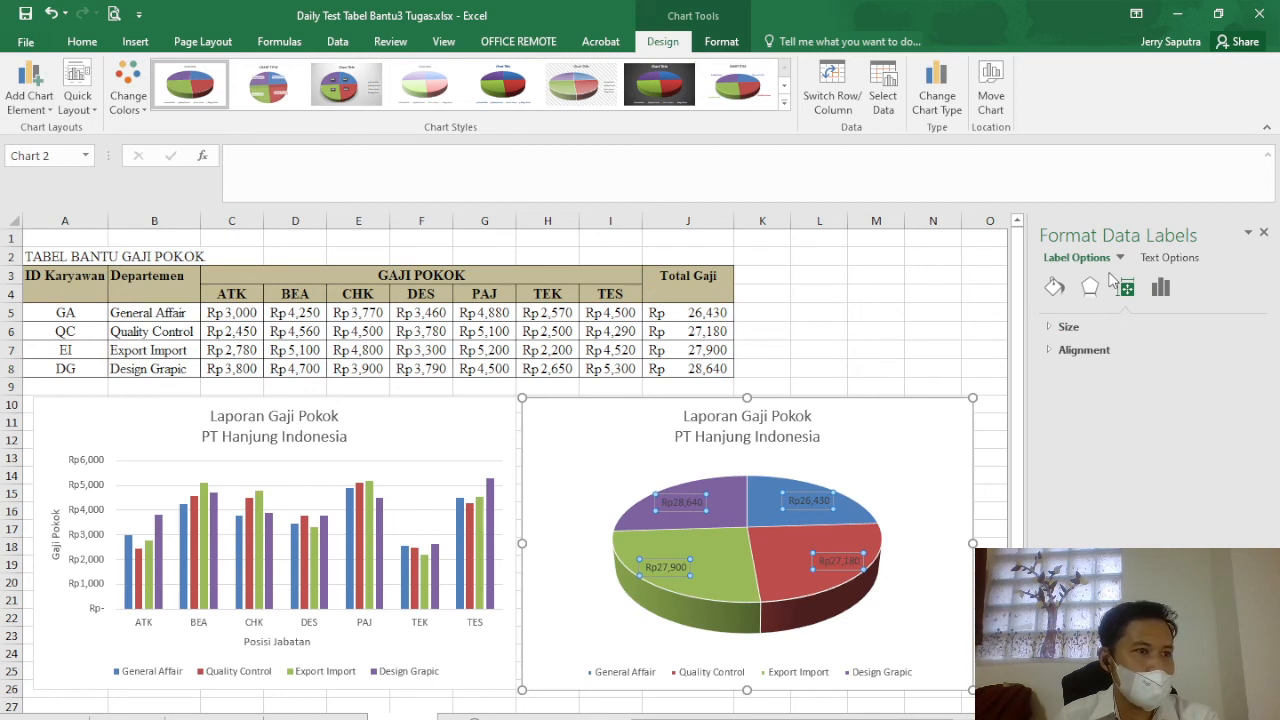
{"action": "left_click", "coordinate": [1160, 288]}
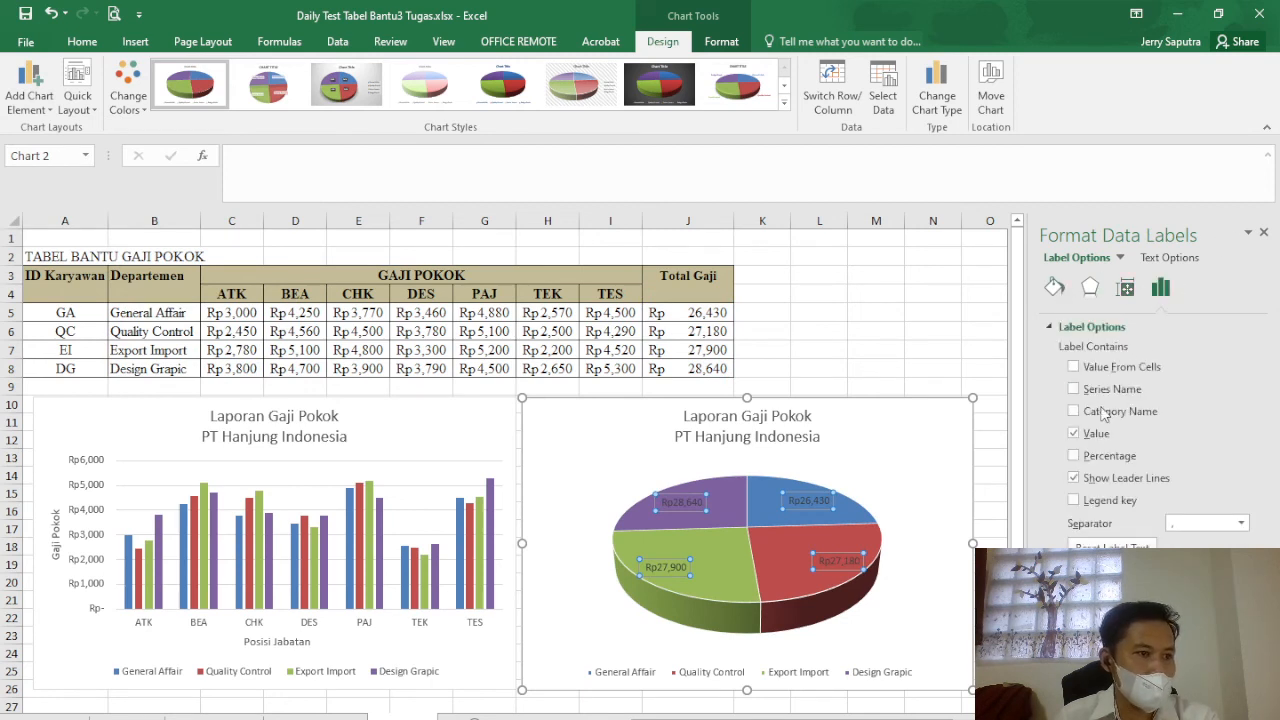
{"action": "left_click", "coordinate": [1074, 456]}
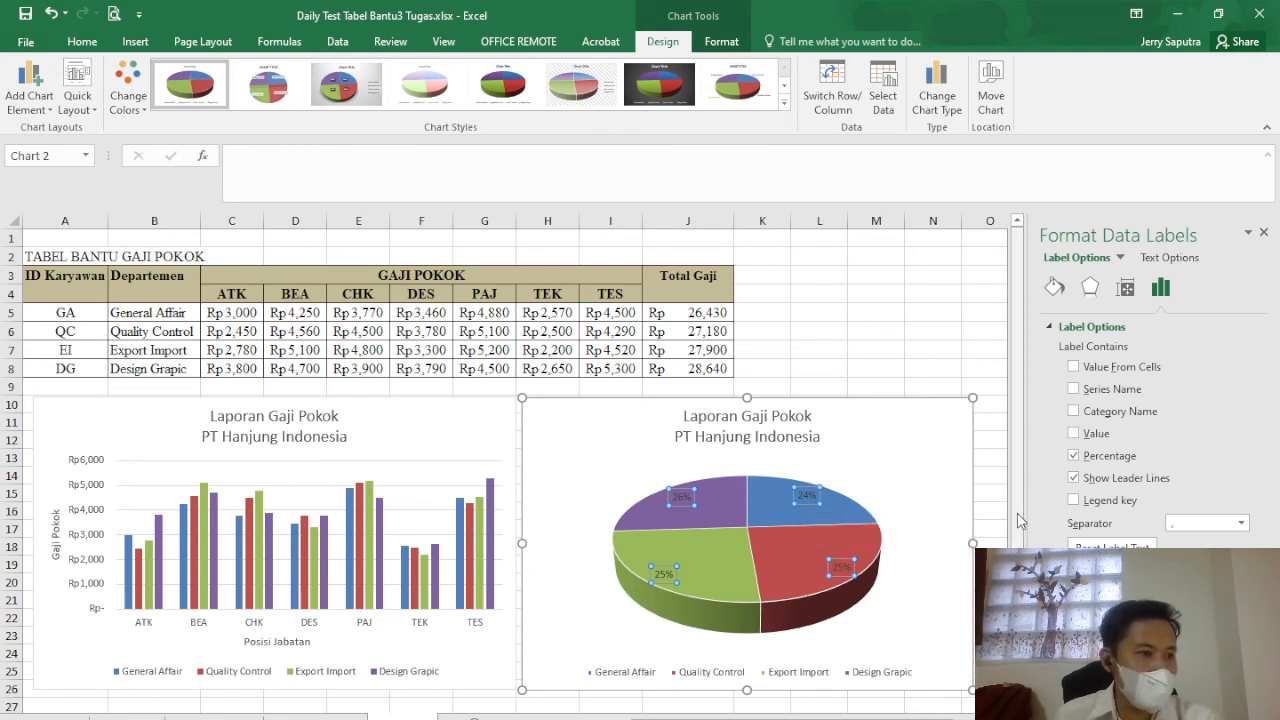
- Try the pie's percentage labels at Inside End, Center and Best Fit, and place them at Outside End
{"action": "left_click", "coordinate": [1074, 634]}
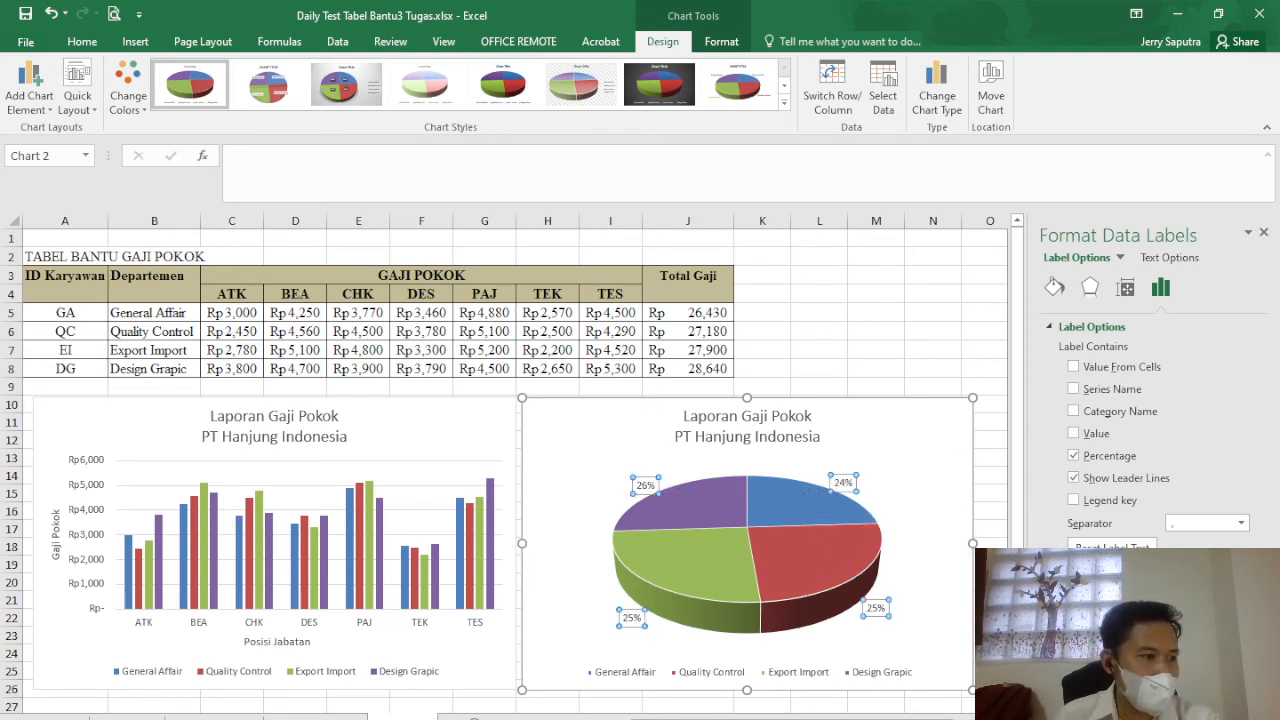
{"action": "left_click", "coordinate": [1074, 612]}
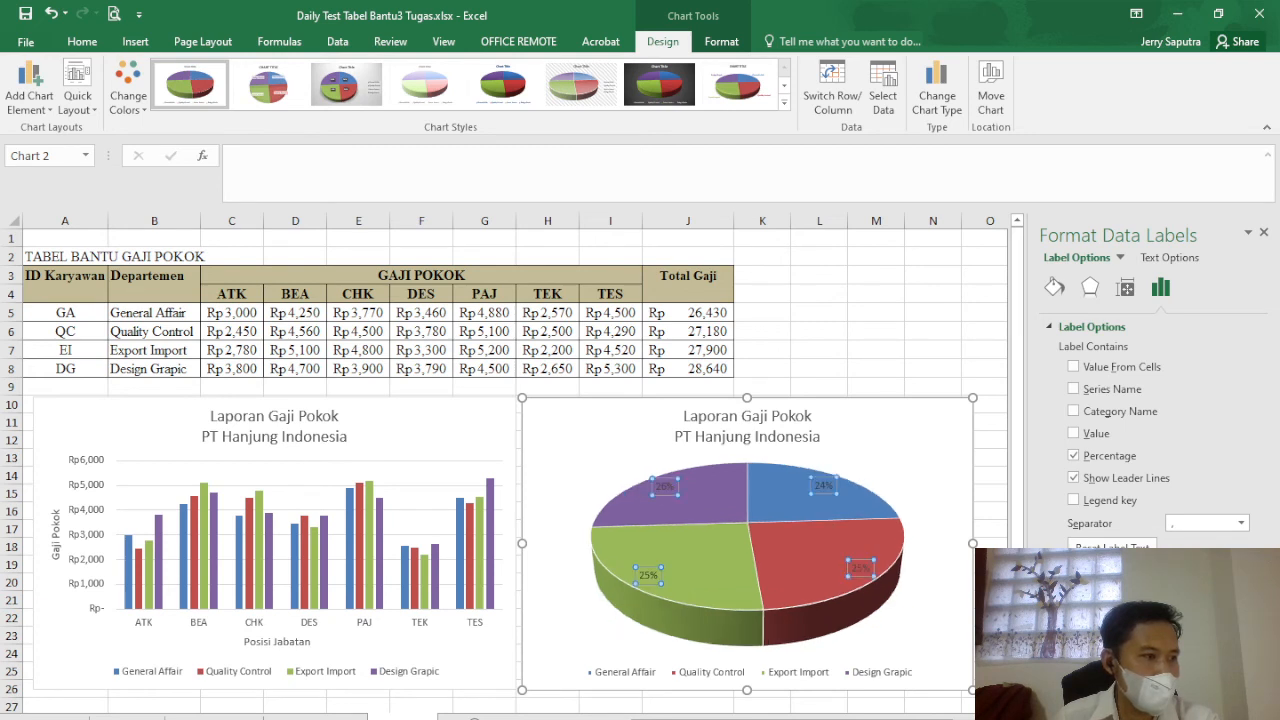
{"action": "left_click", "coordinate": [1074, 590]}
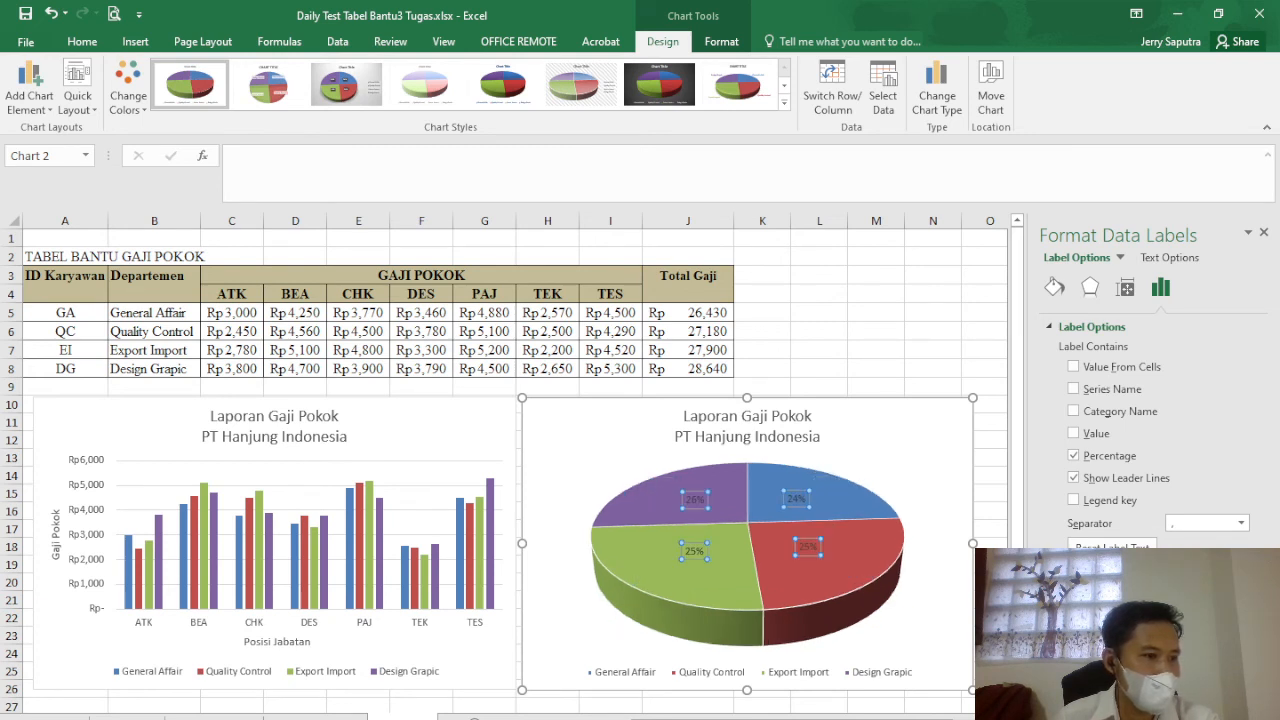
{"action": "left_click", "coordinate": [1074, 656]}
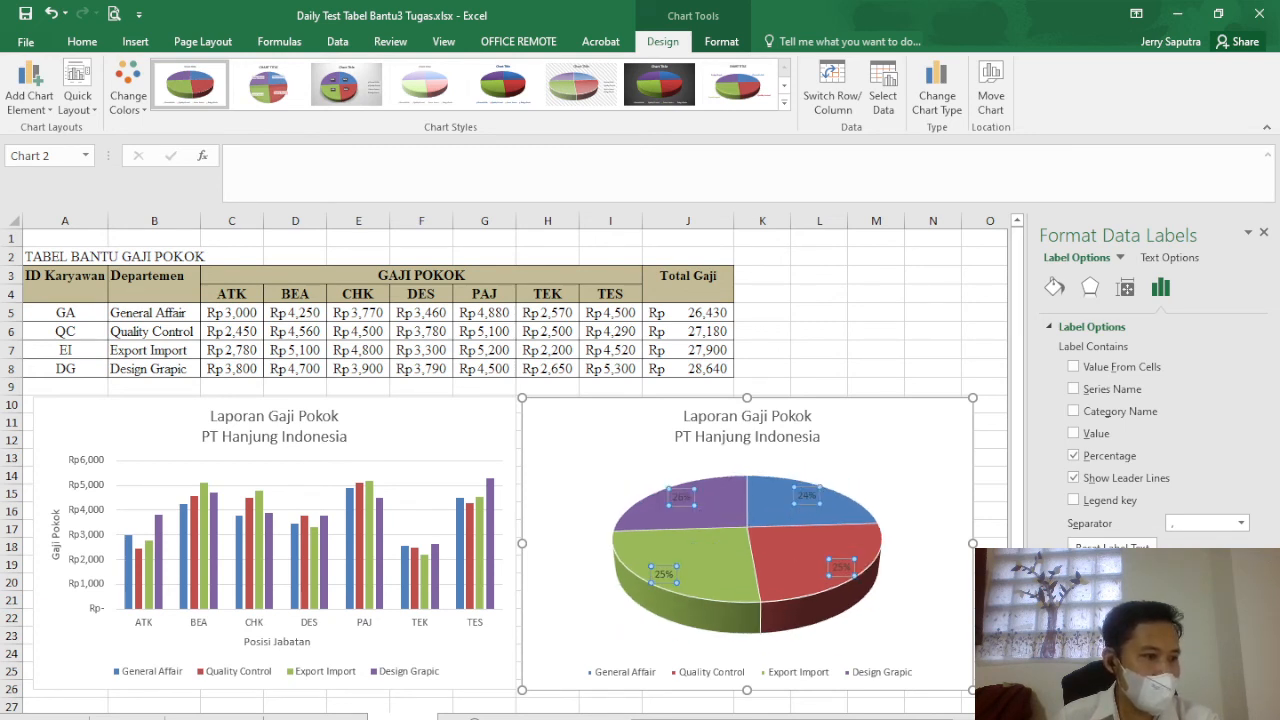
{"action": "left_click", "coordinate": [1074, 634]}
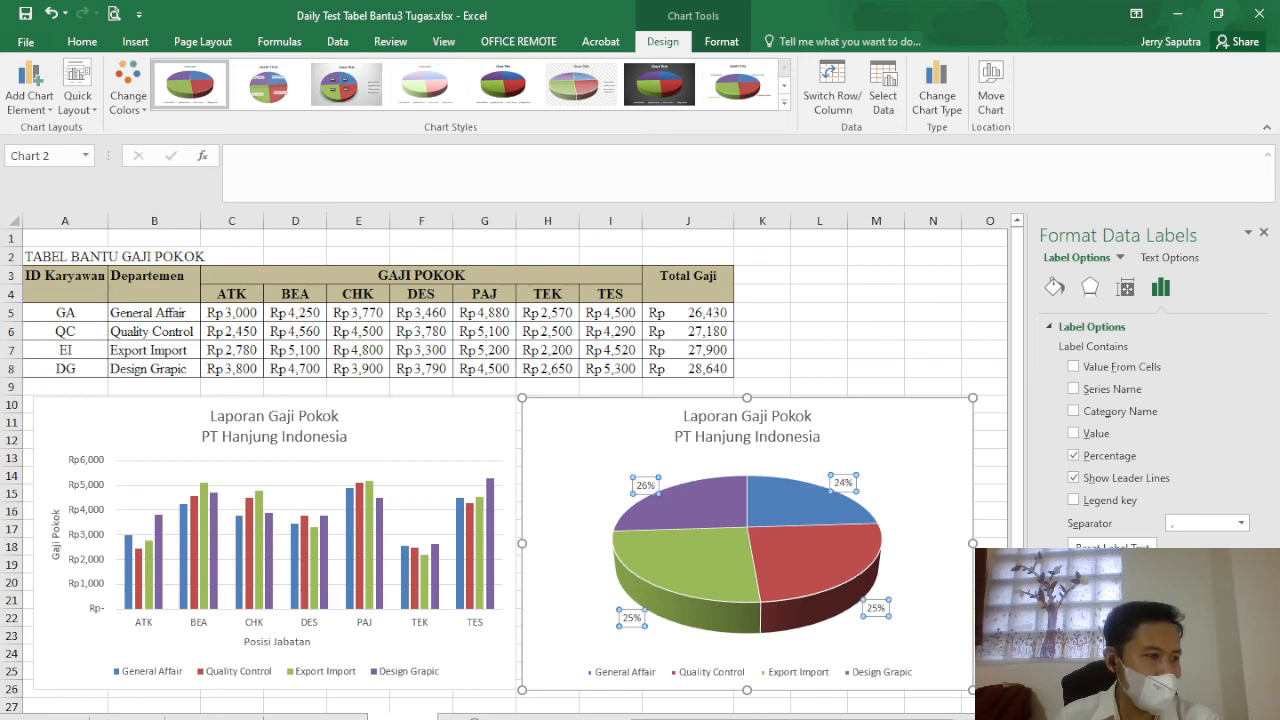
{"action": "left_click", "coordinate": [941, 363]}
- Pull the Export Import and General Affair slices slightly out from the centre of the pie chart
{"action": "left_click", "coordinate": [824, 556]}
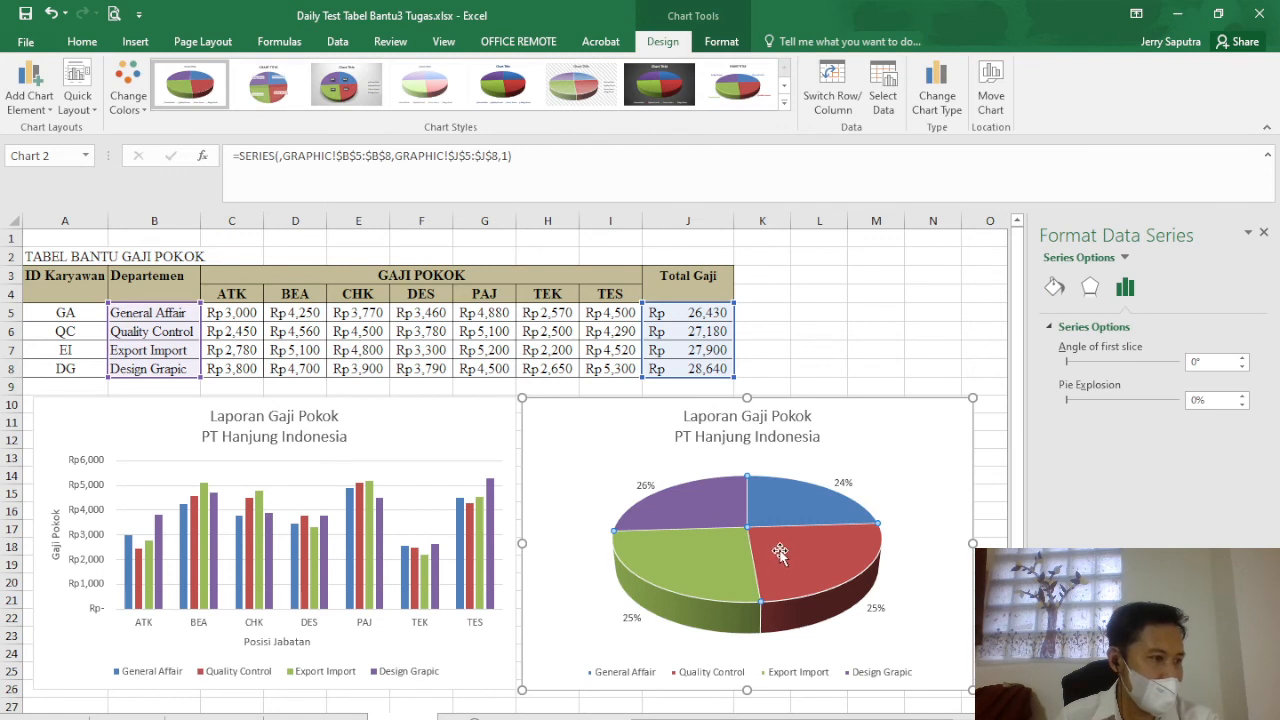
{"action": "left_click", "coordinate": [713, 558]}
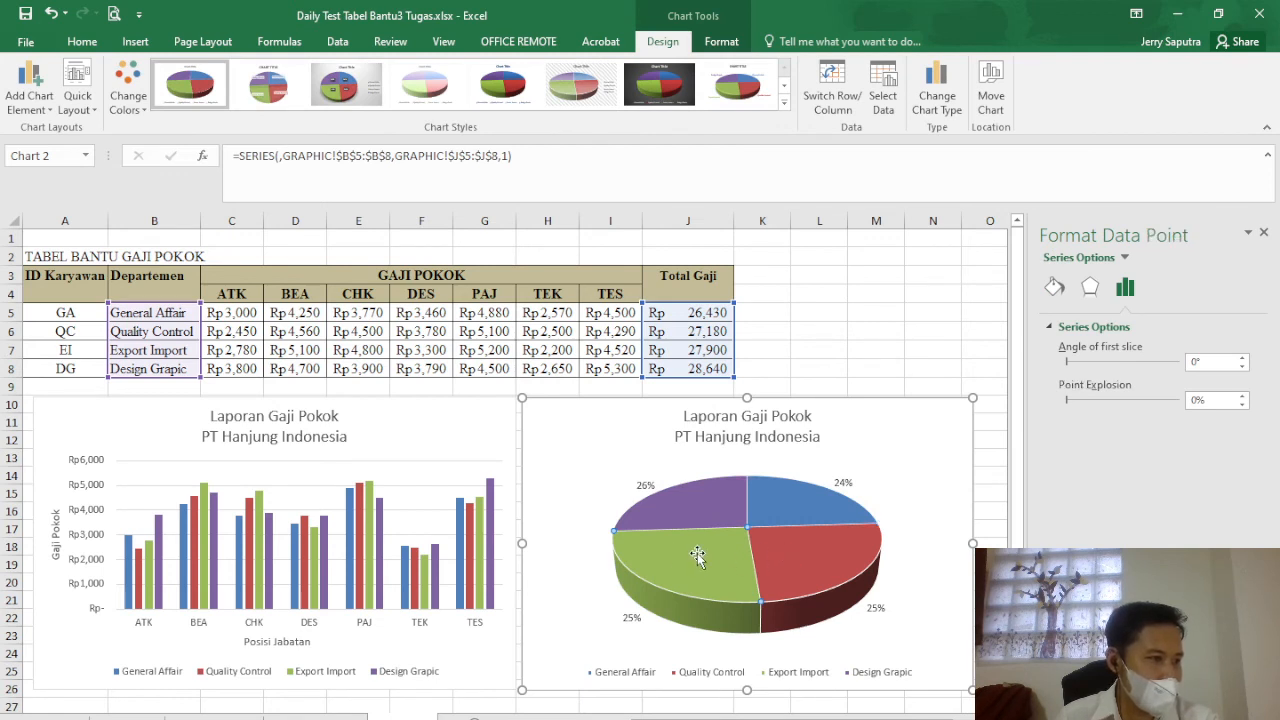
{"action": "left_click_drag", "start_coordinate": [697, 557], "coordinate": [664, 580]}
{"action": "left_click", "coordinate": [806, 512]}
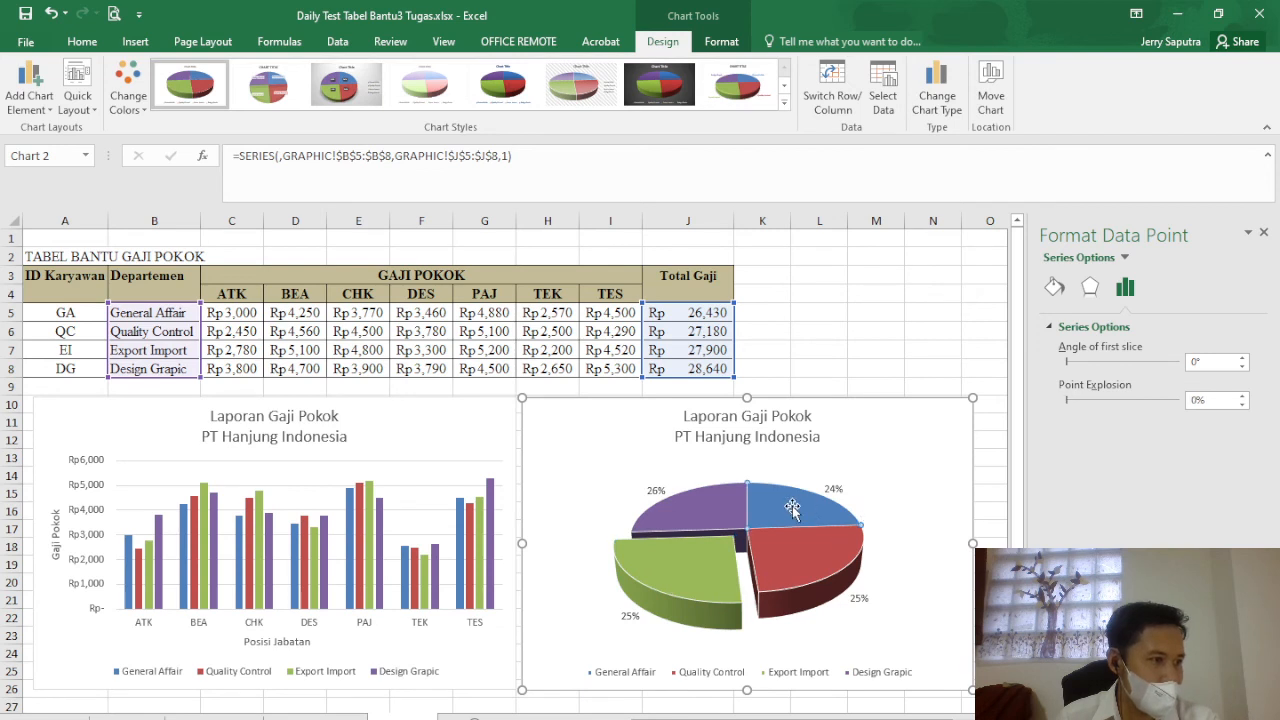
{"action": "left_click_drag", "start_coordinate": [782, 508], "coordinate": [814, 496]}
{"action": "left_click", "coordinate": [938, 330]}
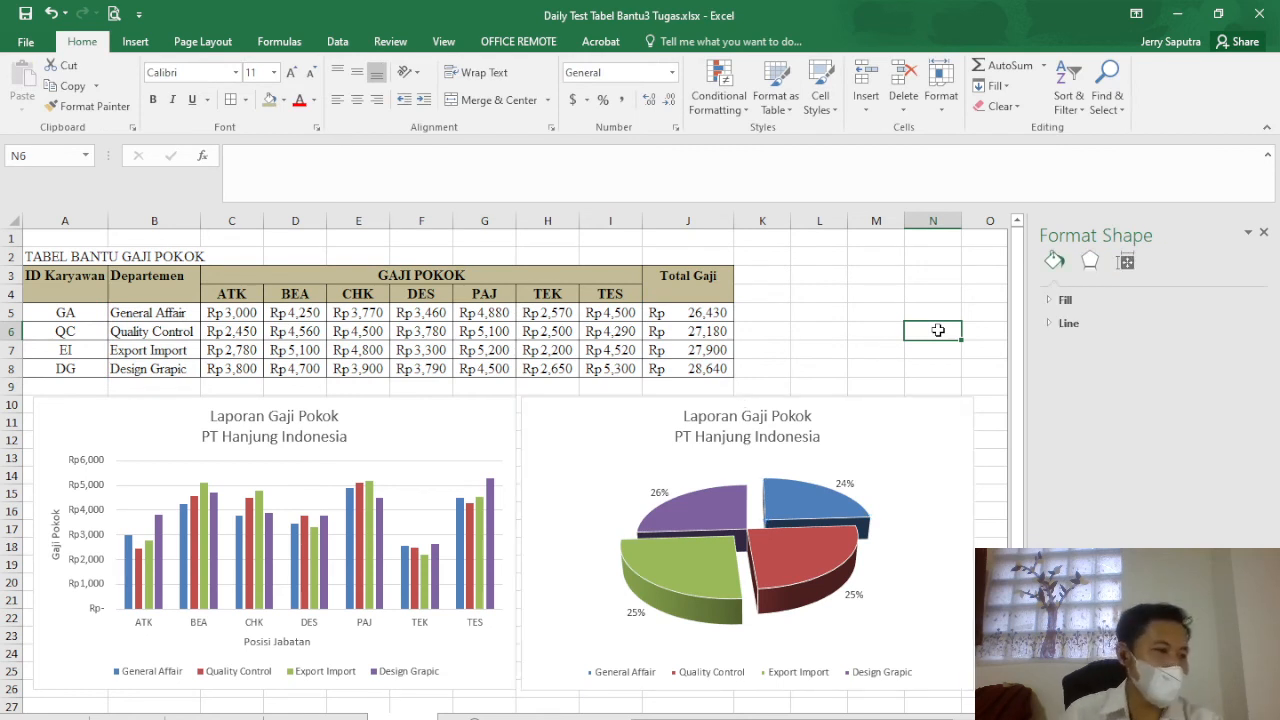
{"action": "left_click", "coordinate": [612, 677]}
{"action": "left_click", "coordinate": [975, 331]}
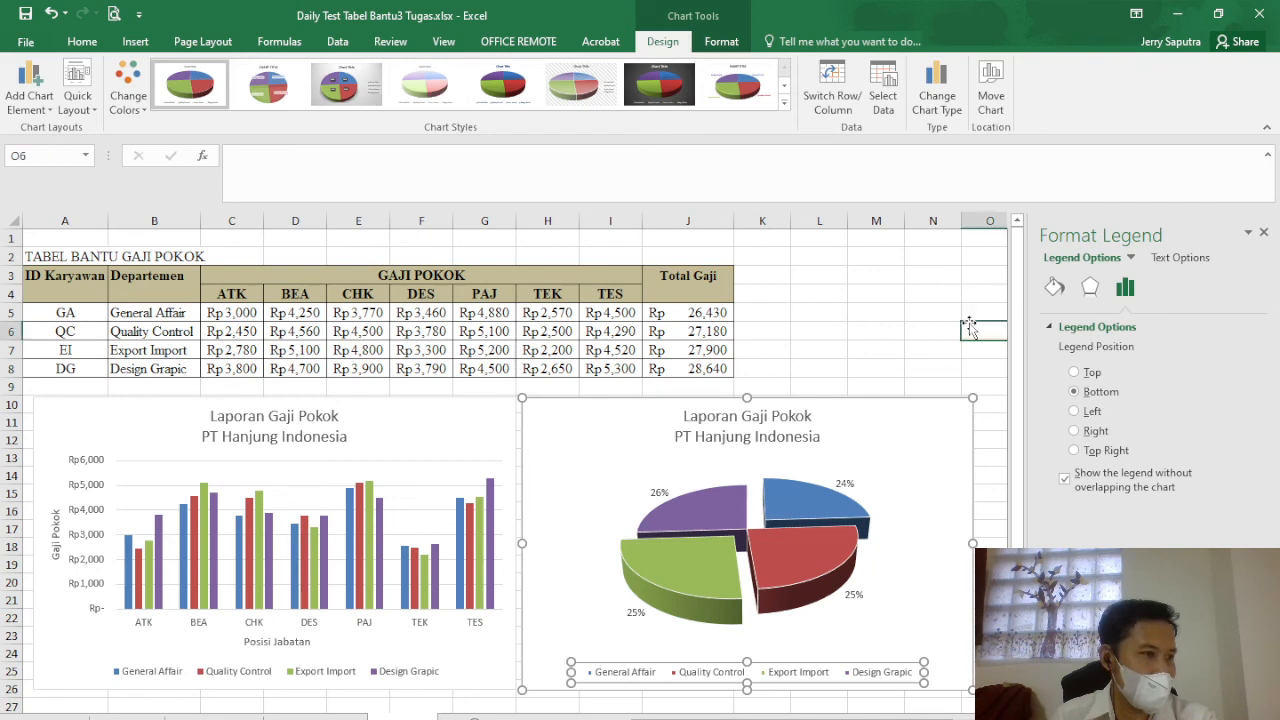
{"action": "left_click", "coordinate": [934, 331]}
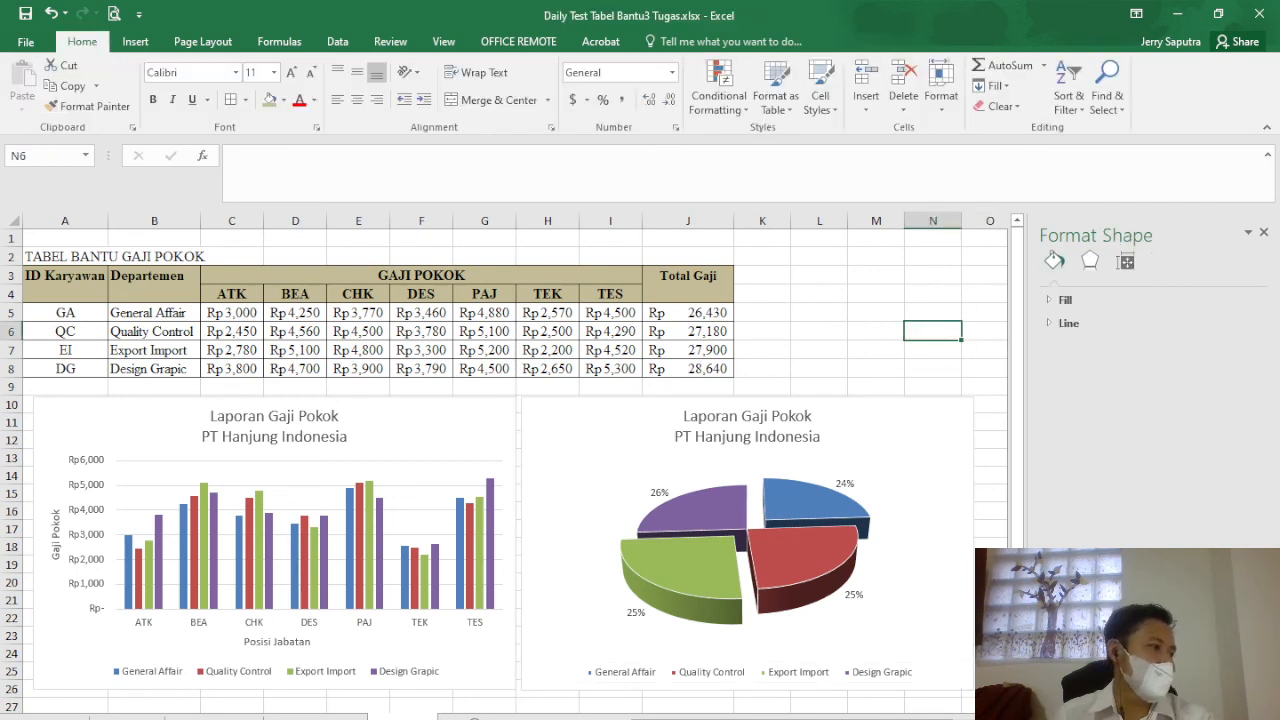
- Return to the start of the employee report sheet and close the shape formatting pane
{"action": "left_click", "coordinate": [127, 717]}
{"action": "scroll", "coordinate": [357, 502], "scroll_direction": "up", "scroll_amount": 9}
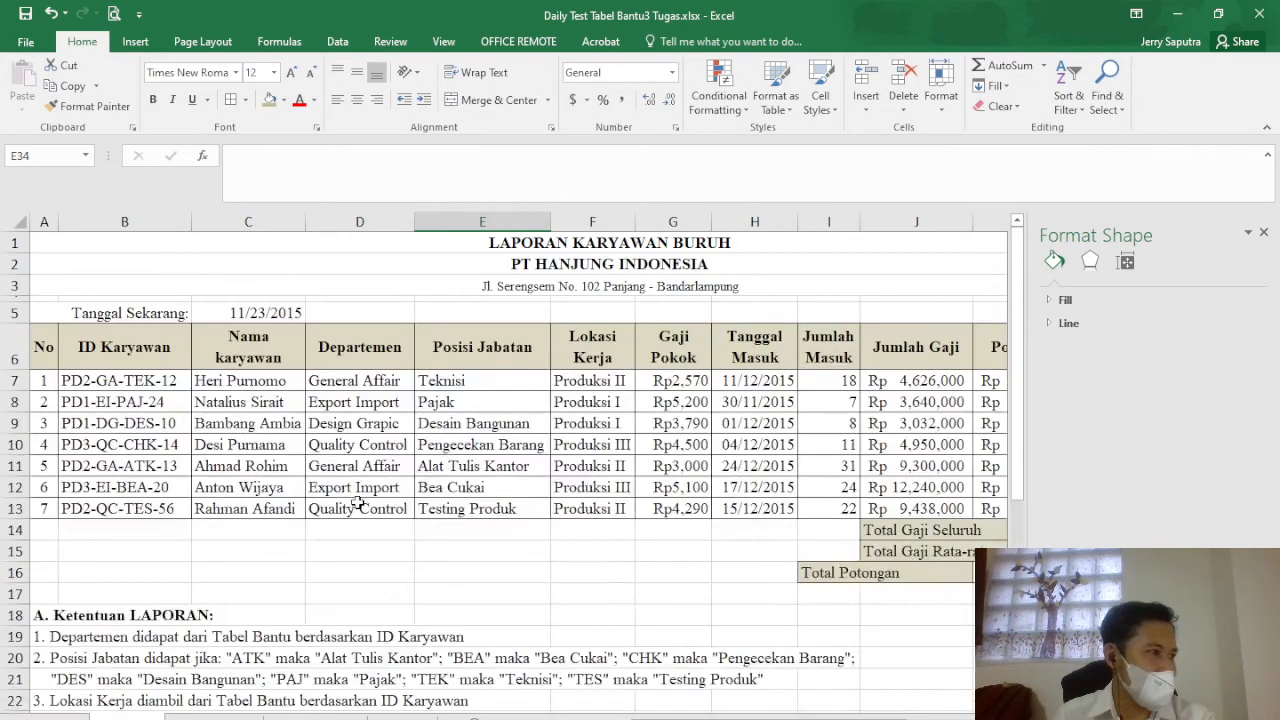
{"action": "left_click", "coordinate": [1263, 231]}
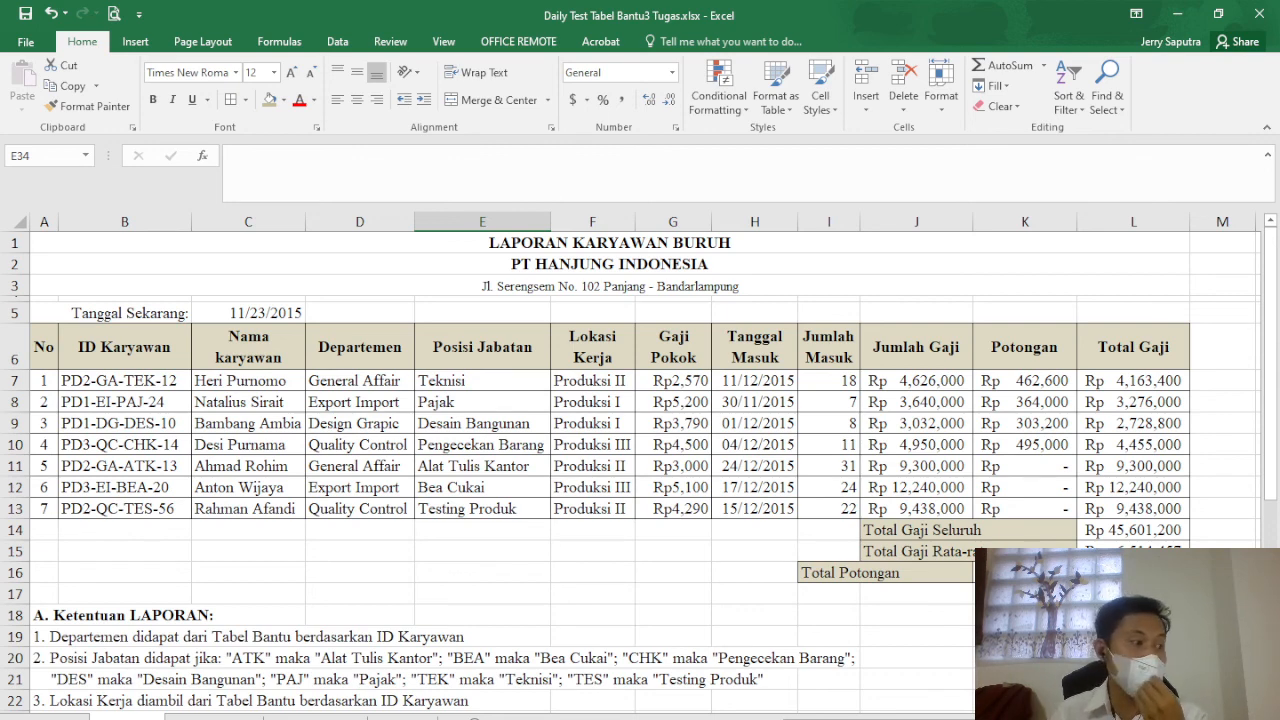
- Review the helper tables sheet and the sorted and filtered report sheet, and return to the chart sheet
{"action": "left_click", "coordinate": [214, 717]}
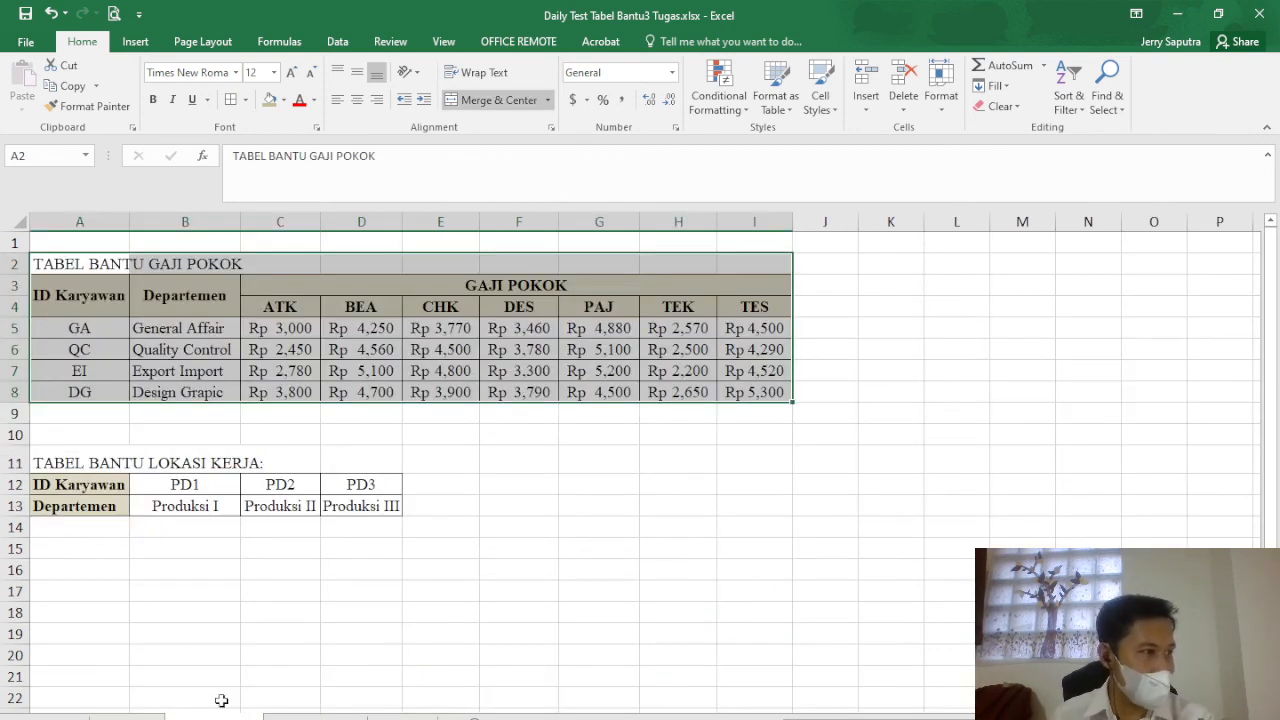
{"action": "left_click", "coordinate": [380, 609]}
{"action": "left_click", "coordinate": [333, 712]}
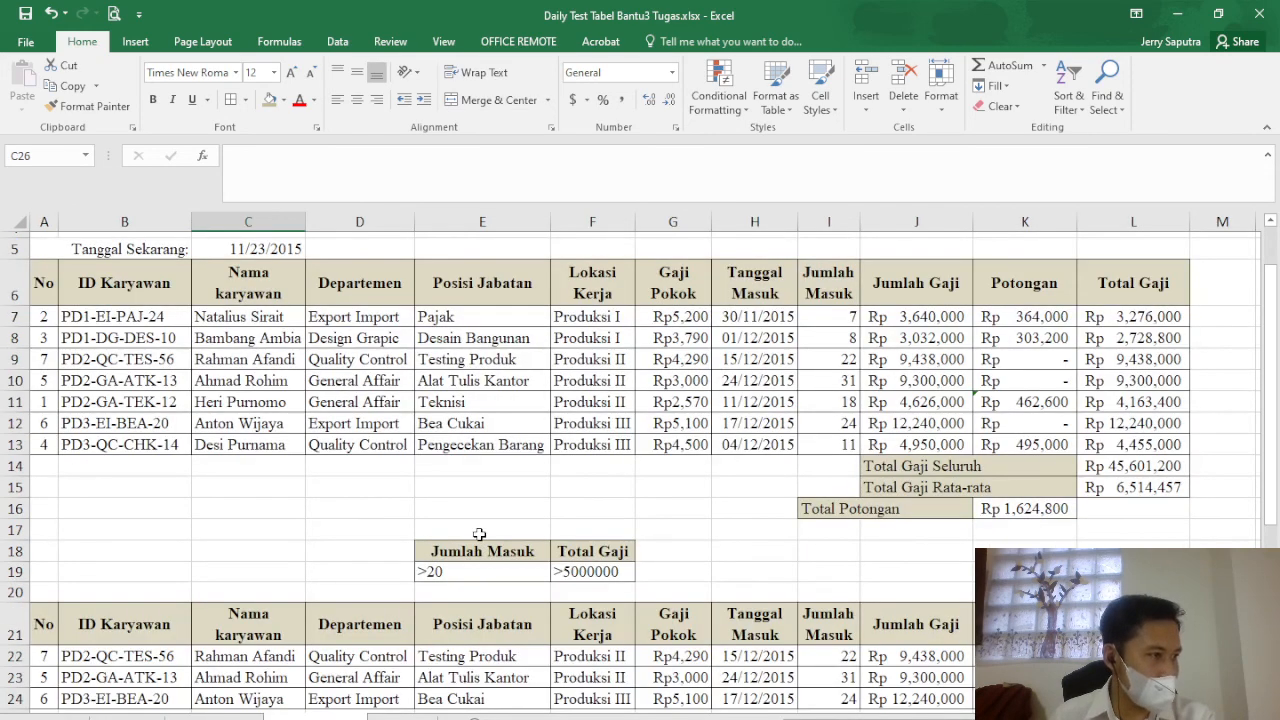
{"action": "scroll", "coordinate": [470, 535], "scroll_direction": "down", "scroll_amount": 2}
{"action": "scroll", "coordinate": [458, 580], "scroll_direction": "up", "scroll_amount": 3}
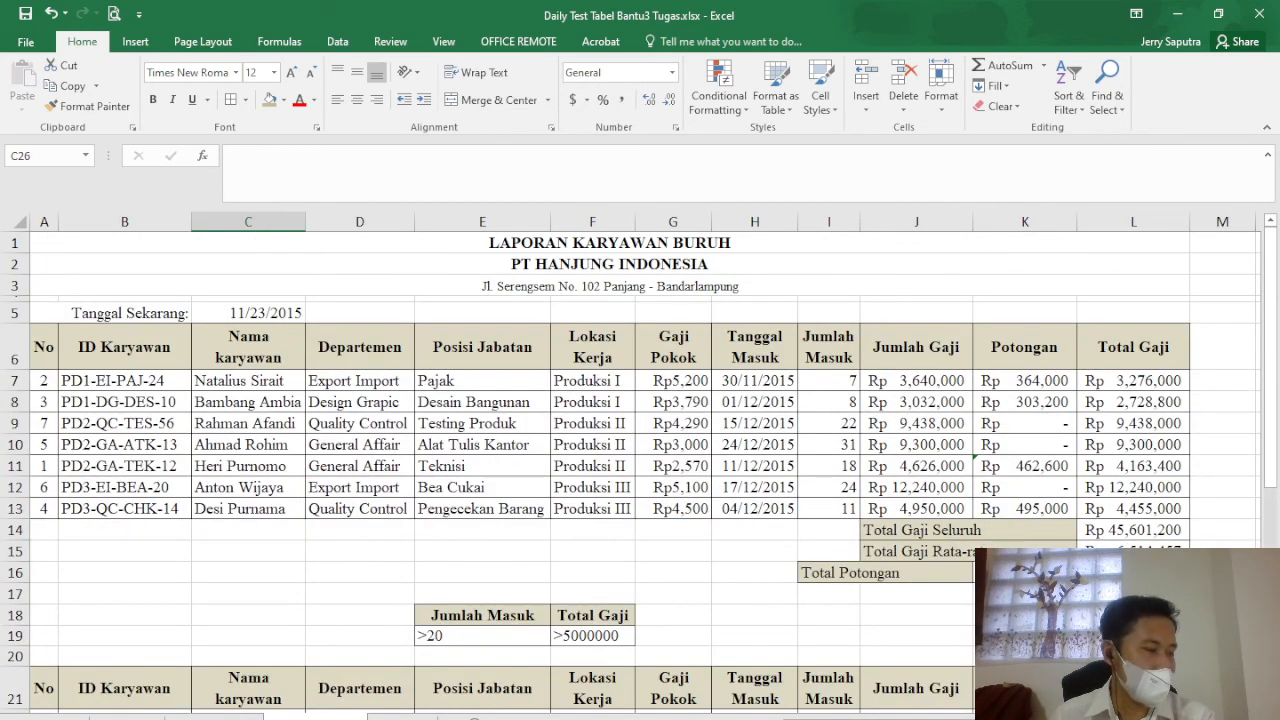
{"action": "left_click", "coordinate": [472, 717]}
{"action": "left_click", "coordinate": [1110, 422]}
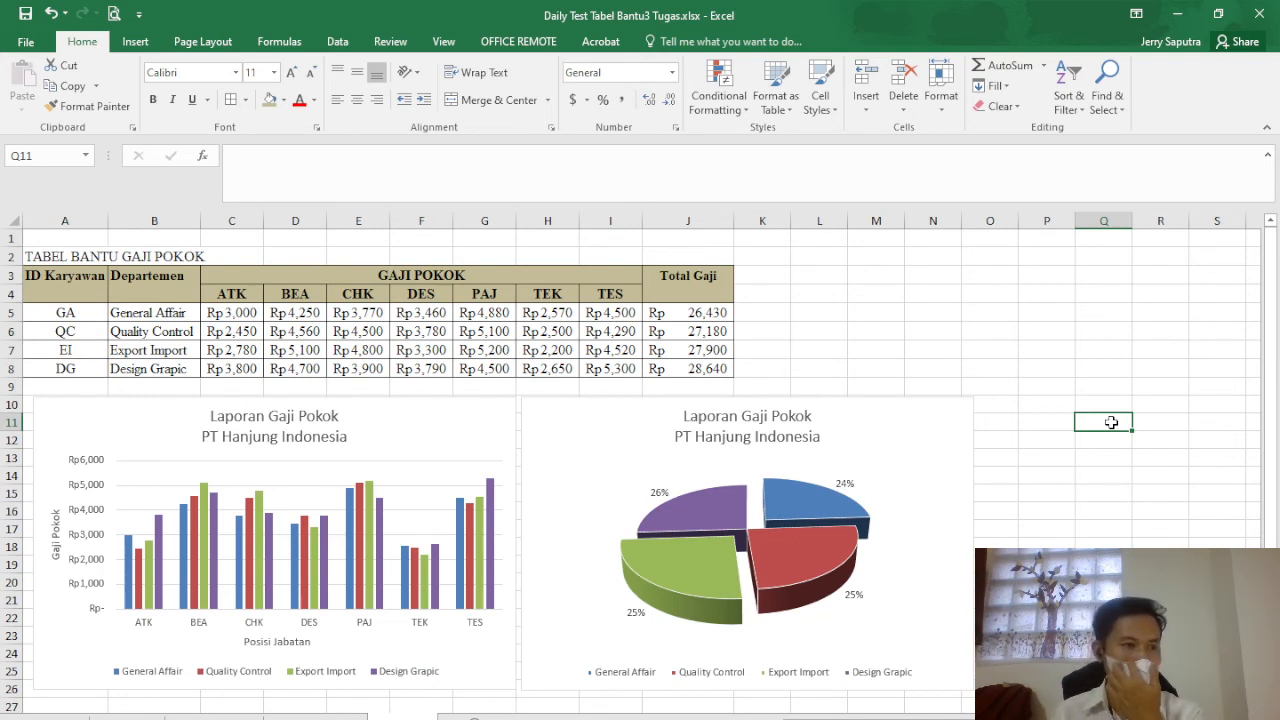
{"action": "left_click", "coordinate": [1107, 399]}
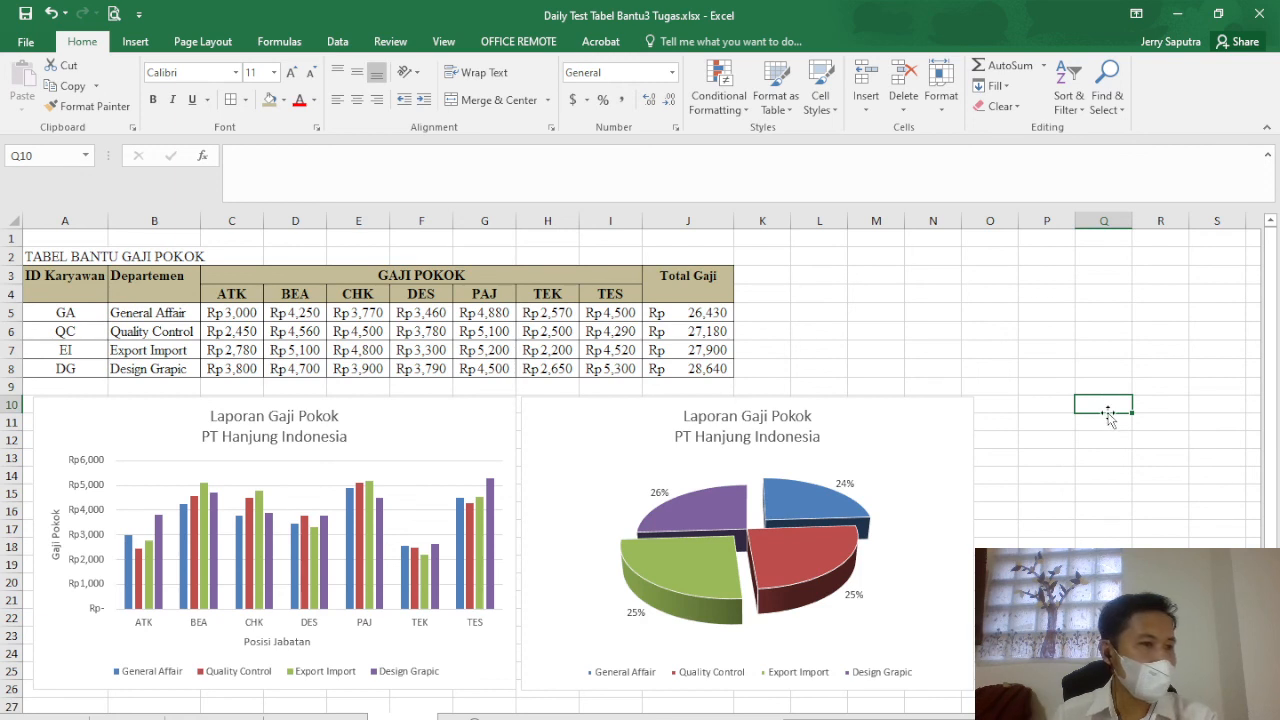
{"action": "left_click", "coordinate": [1107, 421]}
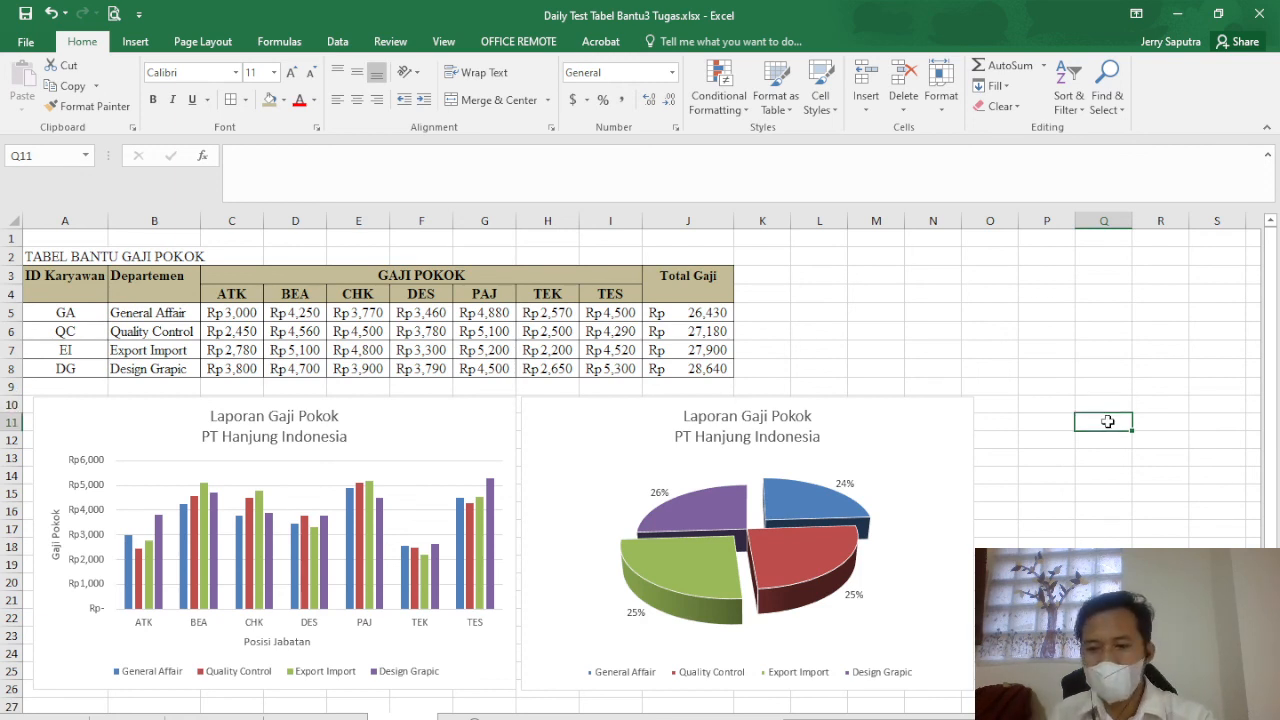